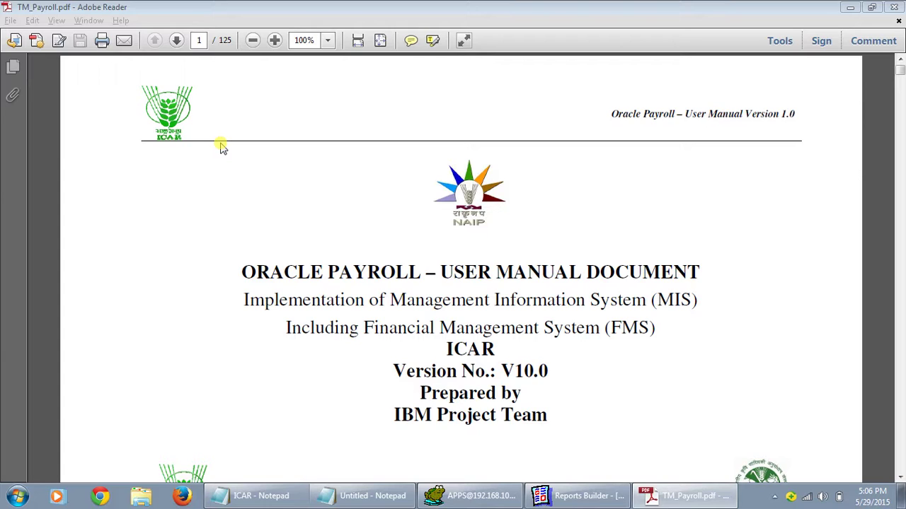
Step: Switch to Firefox and load the address training.iasri.res.in:8001/OA_HTML/jsp/fnd/close.jsp
key("alt+Tab")
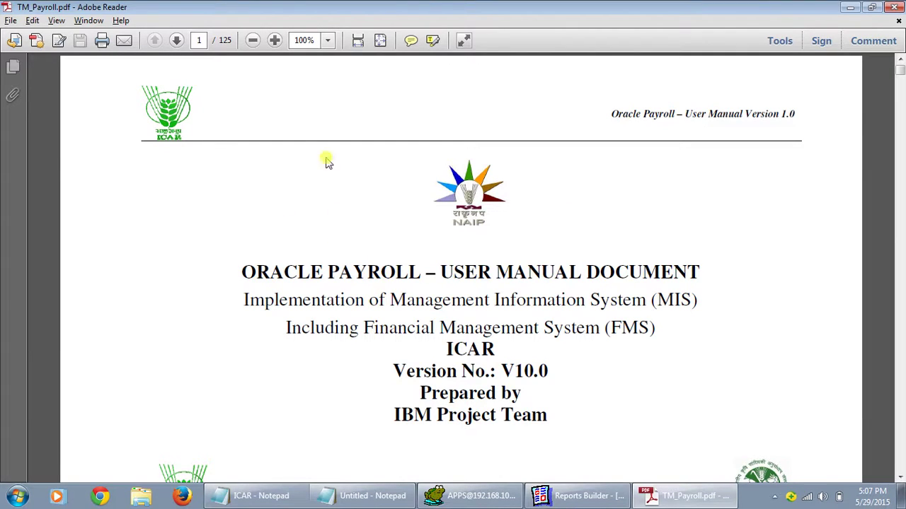
left_click(182, 497)
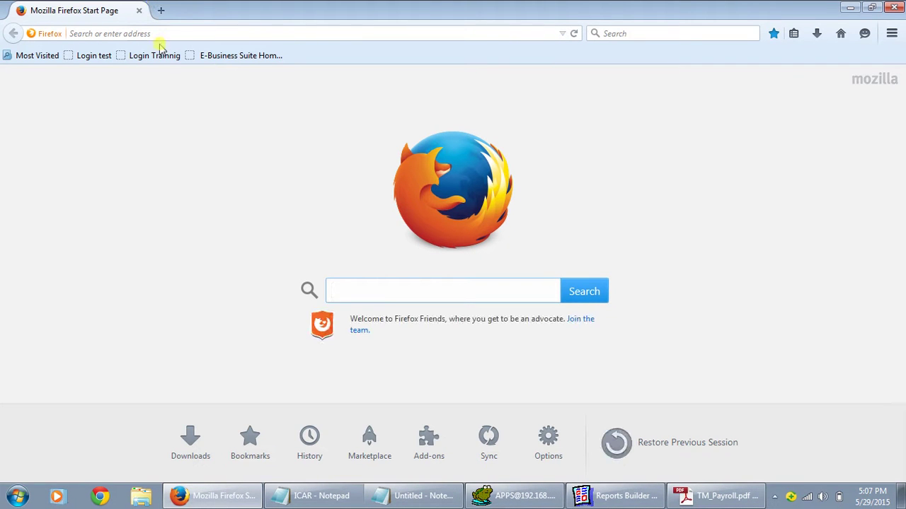
left_click(162, 35)
type("training.iasri.res.in/")
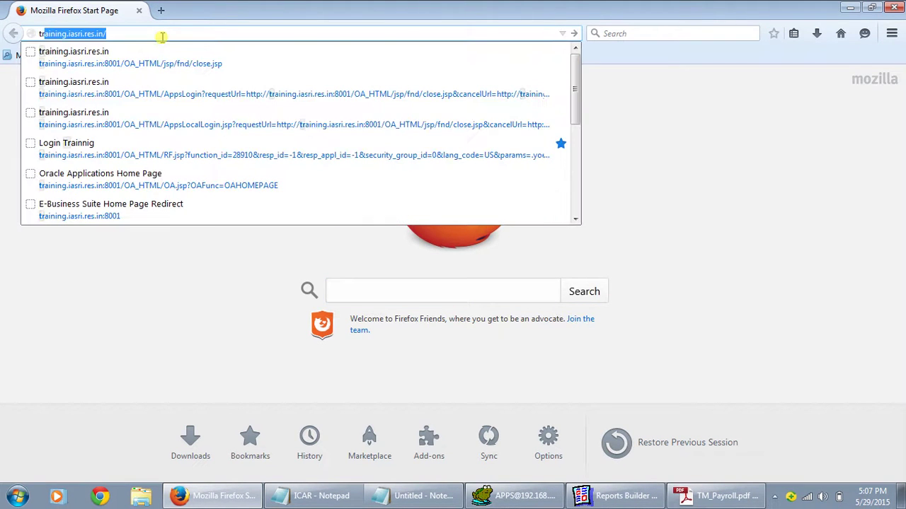
key("Down")
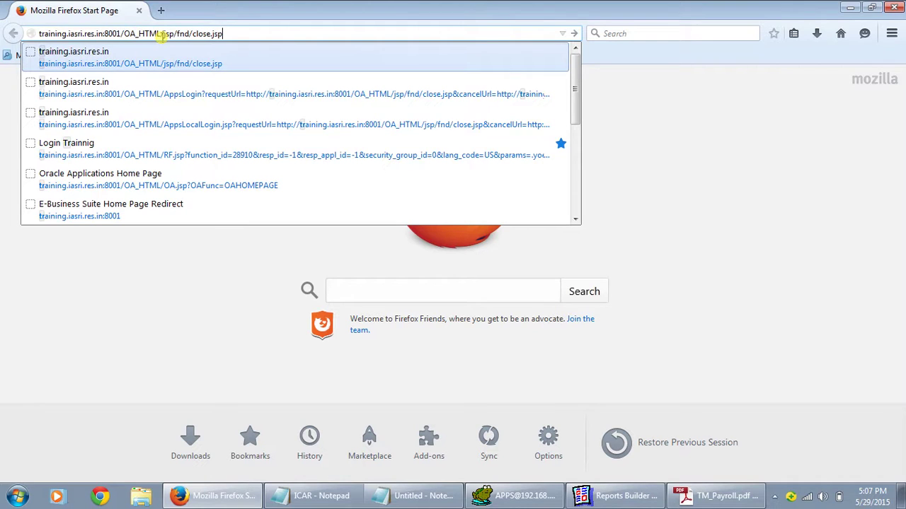
key("Return")
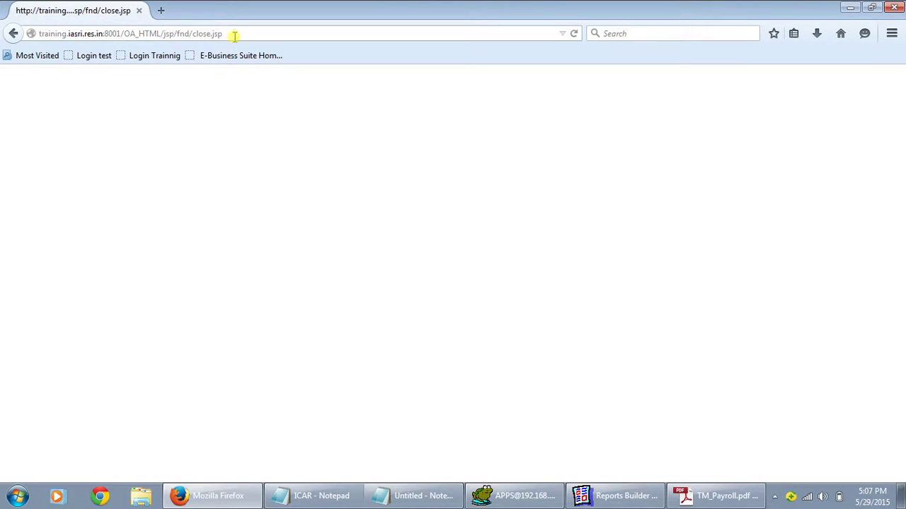
Step: Shorten the web address to training.iasri.res.in:8001 and load the E-Business Suite login page
left_click(234, 34)
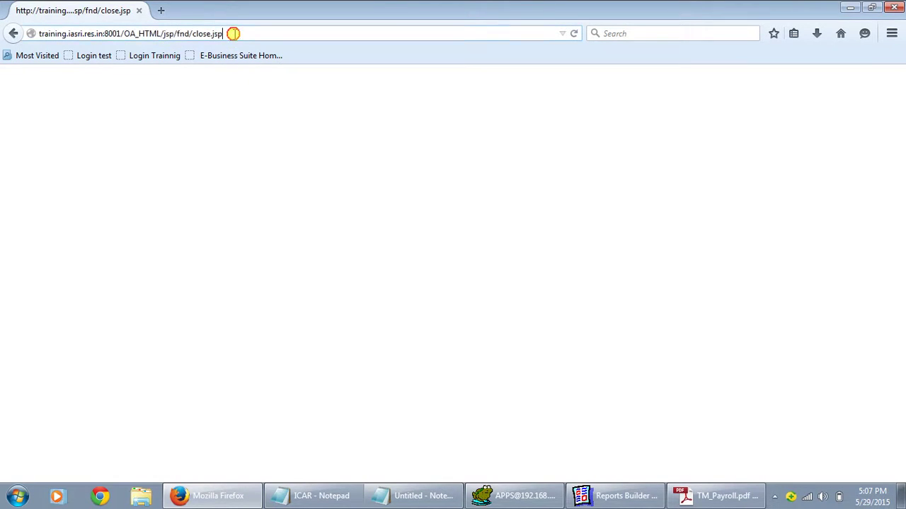
left_click(234, 34)
key("BackSpace")
key("BackSpace")
key("BackSpace")
key("BackSpace")
key("BackSpace")
key("BackSpace")
key("BackSpace")
key("BackSpace")
key("BackSpace")
key("BackSpace")
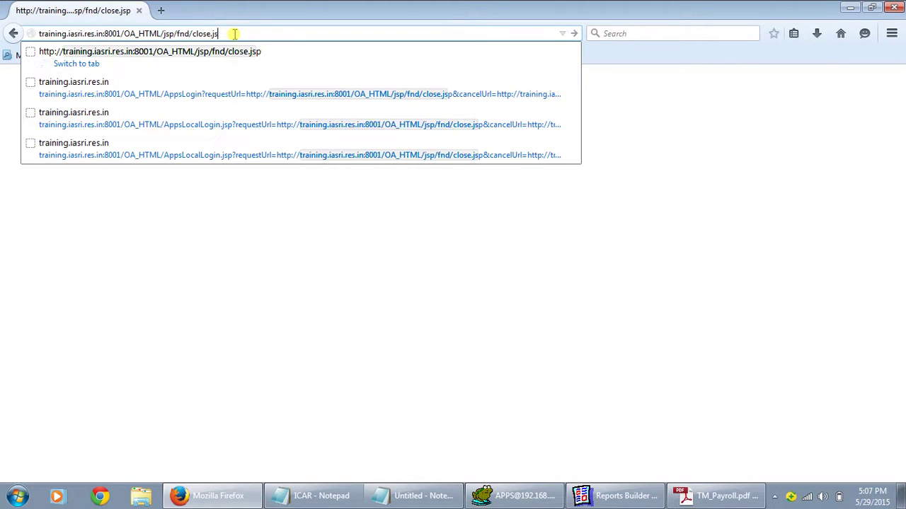
key("BackSpace")
key("BackSpace")
key("BackSpace")
key("BackSpace")
key("BackSpace")
key("BackSpace")
key("BackSpace")
key("BackSpace")
key("BackSpace")
key("BackSpace")
key("BackSpace")
key("BackSpace")
key("BackSpace")
key("BackSpace")
key("BackSpace")
key("BackSpace")
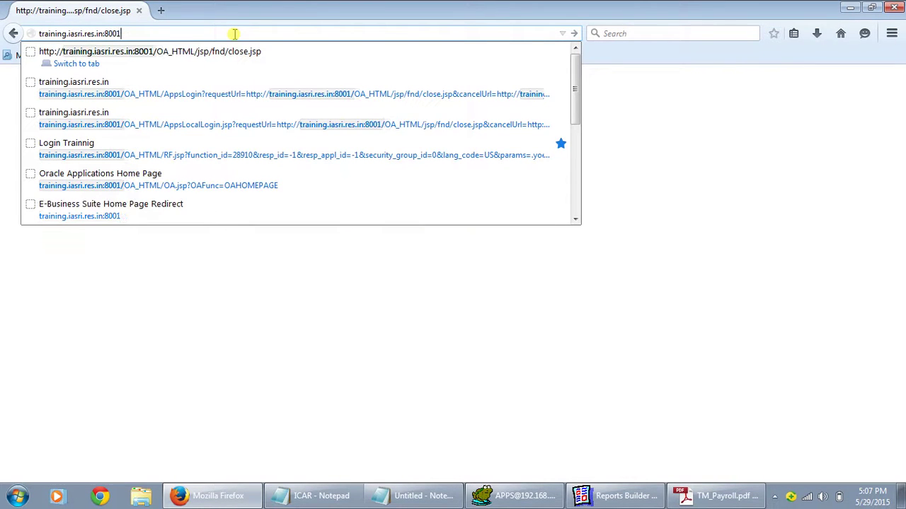
key("Return")
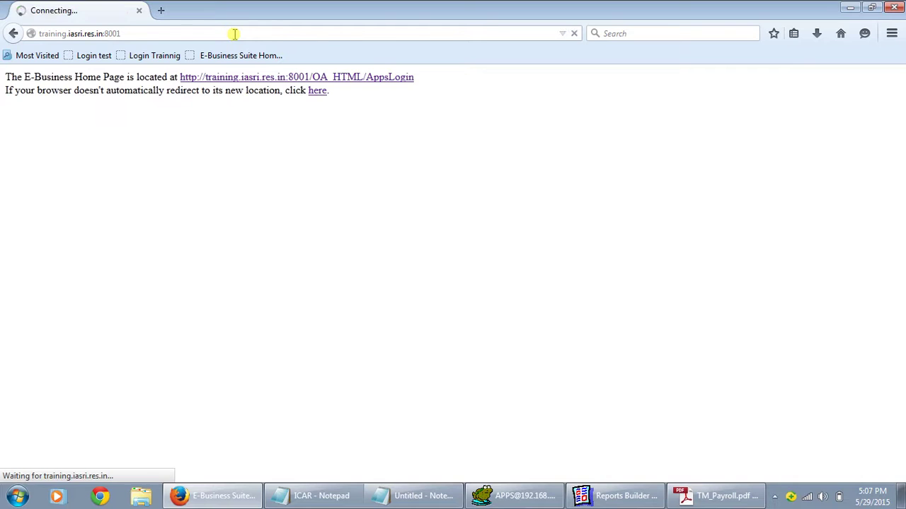
Step: Log in by entering the account's user name and password
type("g")
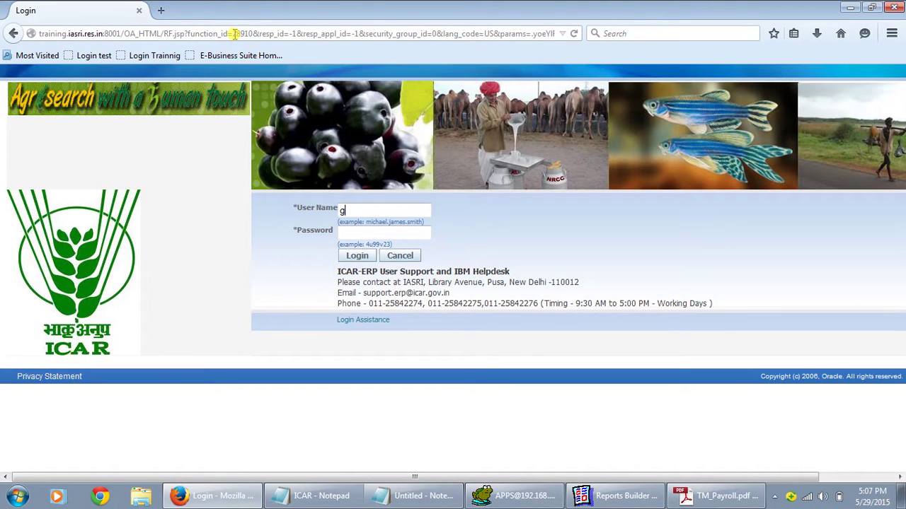
type("uneet")
key("Tab")
type("••••")
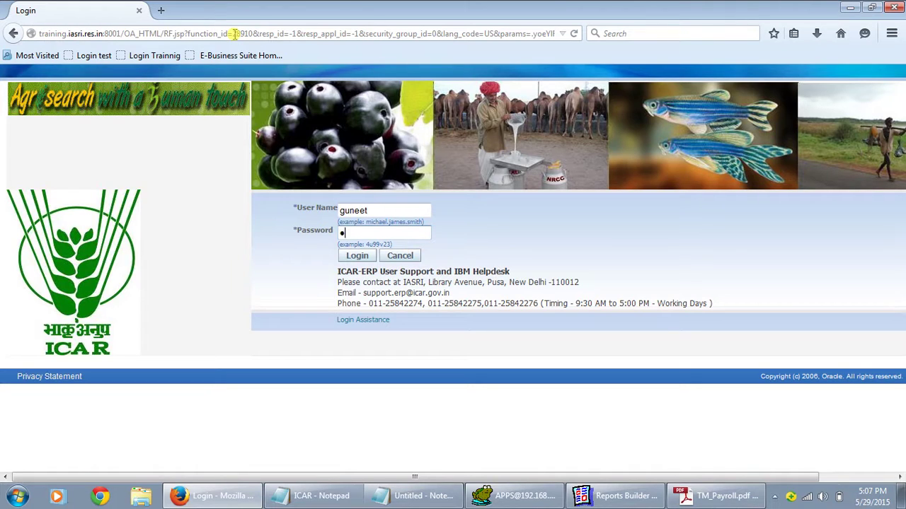
type("•••••••")
key("Return")
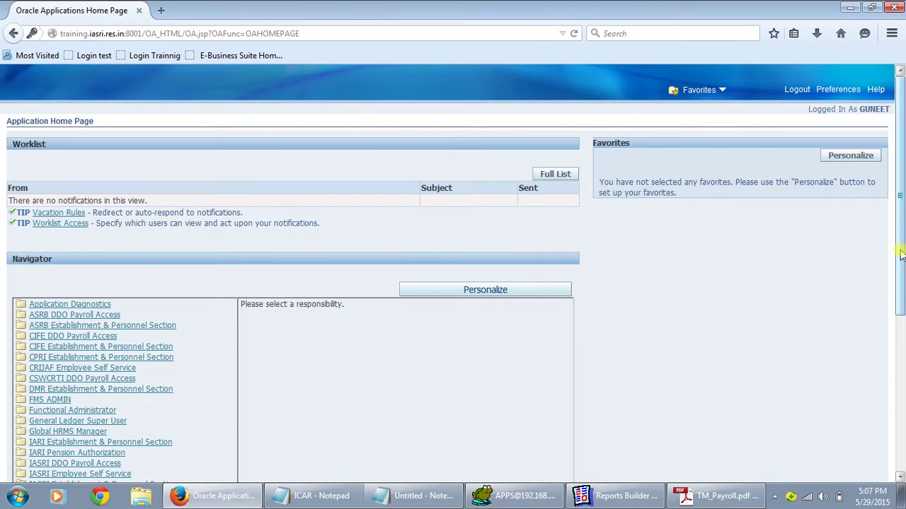
Step: Open Enter and Maintain under the IASRI Establishment & Personnel Section responsibility, accepting the Java security risk to run the application
left_click_drag(902, 249, 902, 340)
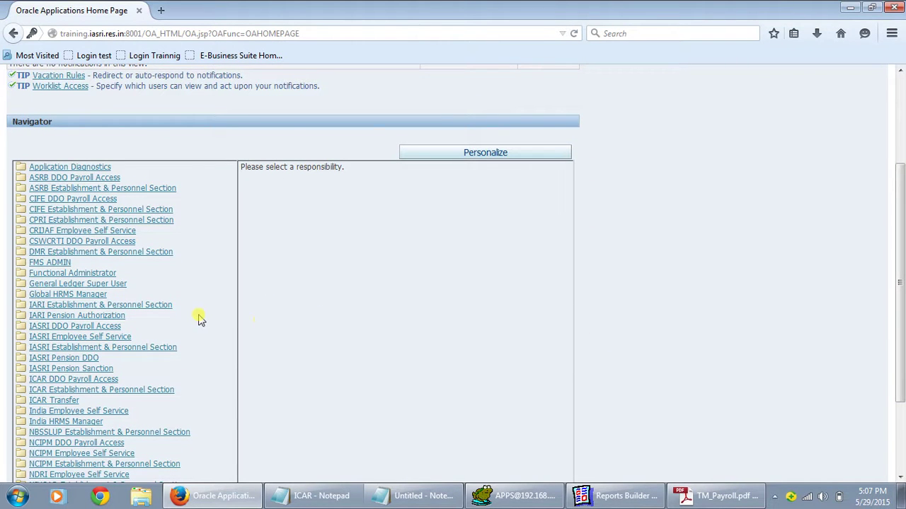
left_click(163, 352)
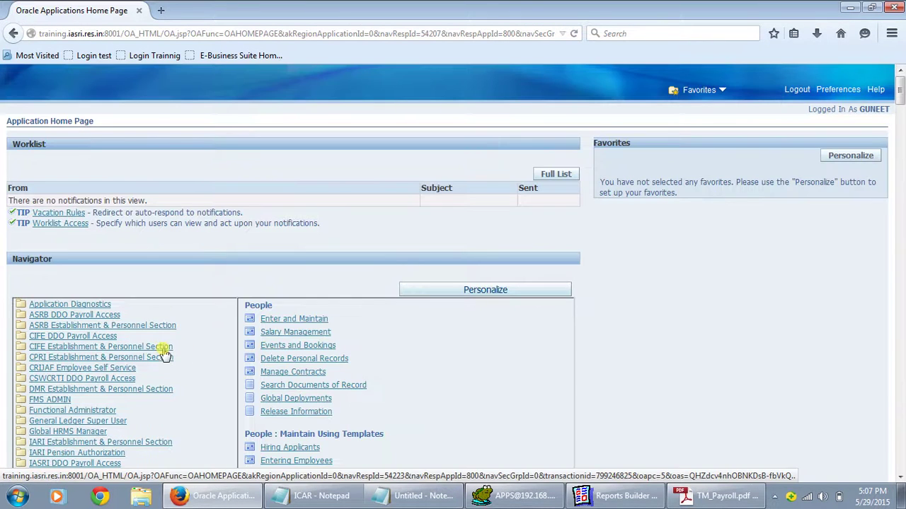
left_click(275, 320)
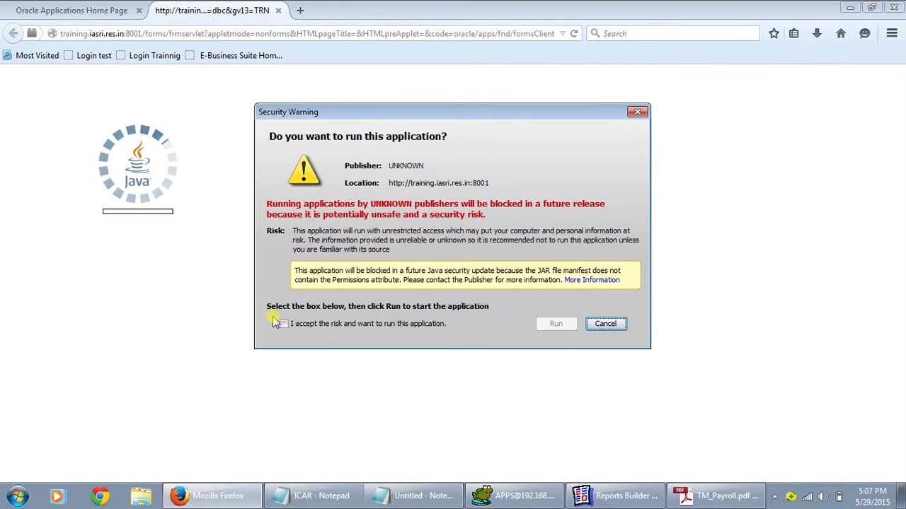
left_click(285, 323)
key("Return")
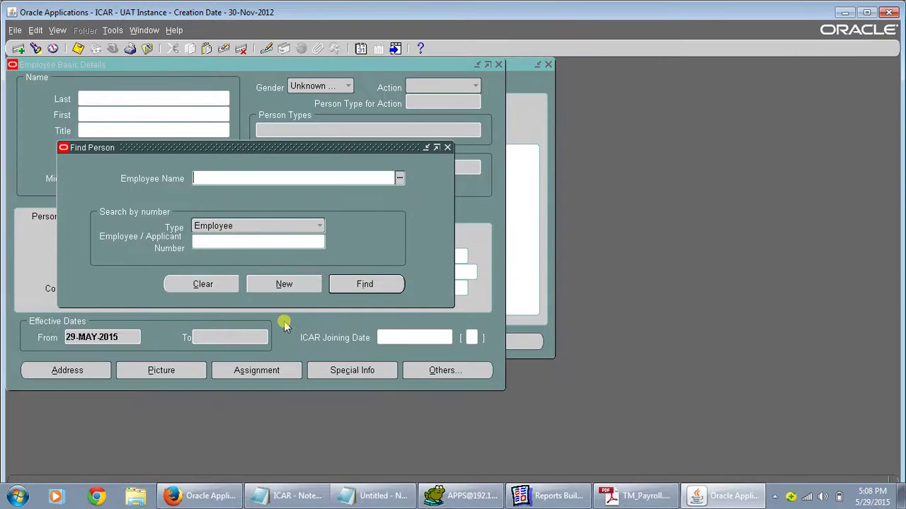
Step: Find the employee by entering the employee number, and open the employee's service details
left_click(263, 241)
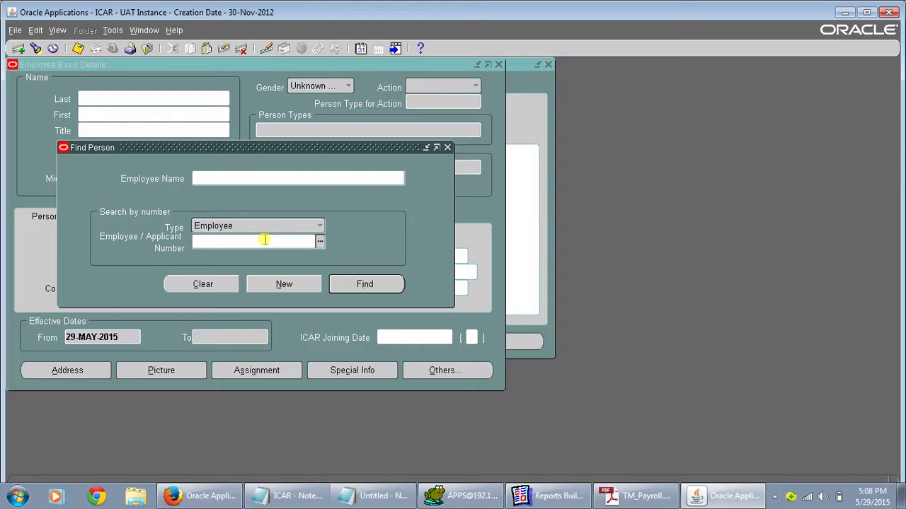
type("020352")
key("Return")
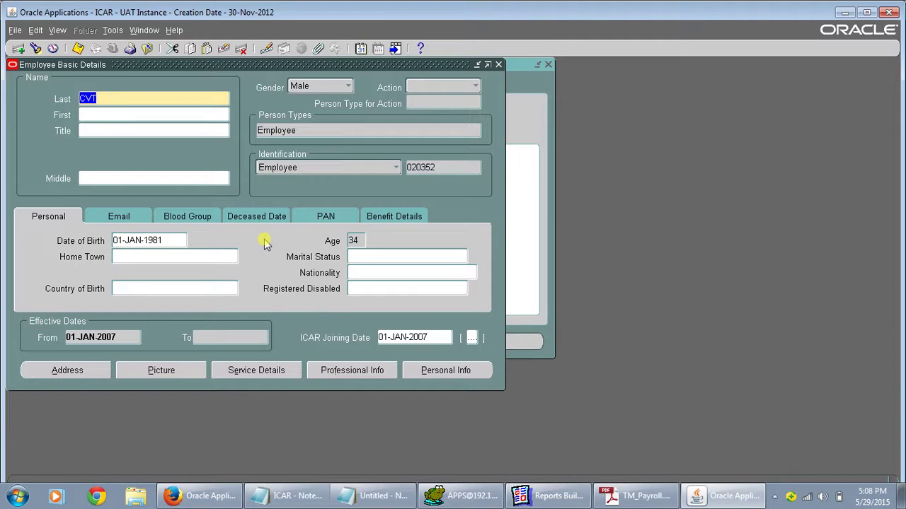
left_click(254, 371)
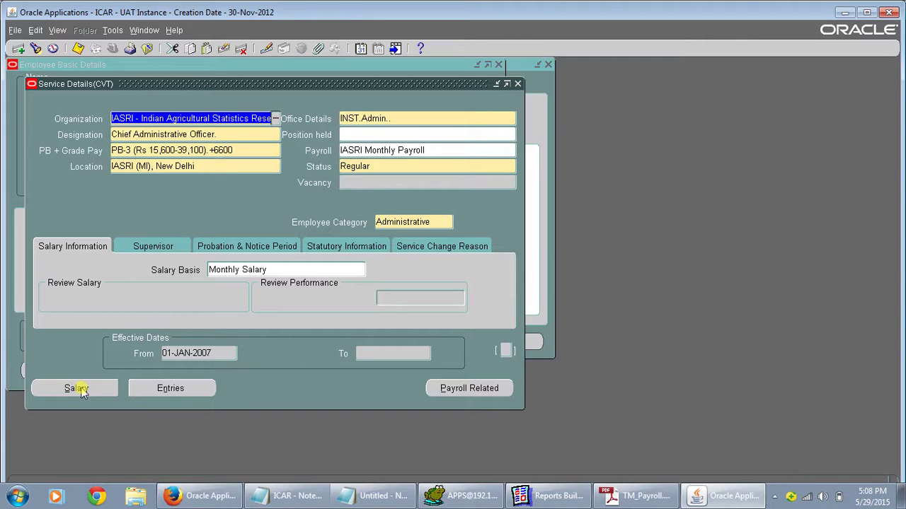
Step: Add a new salary record for the employee with 01-May-2015 as its From date
left_click(232, 150)
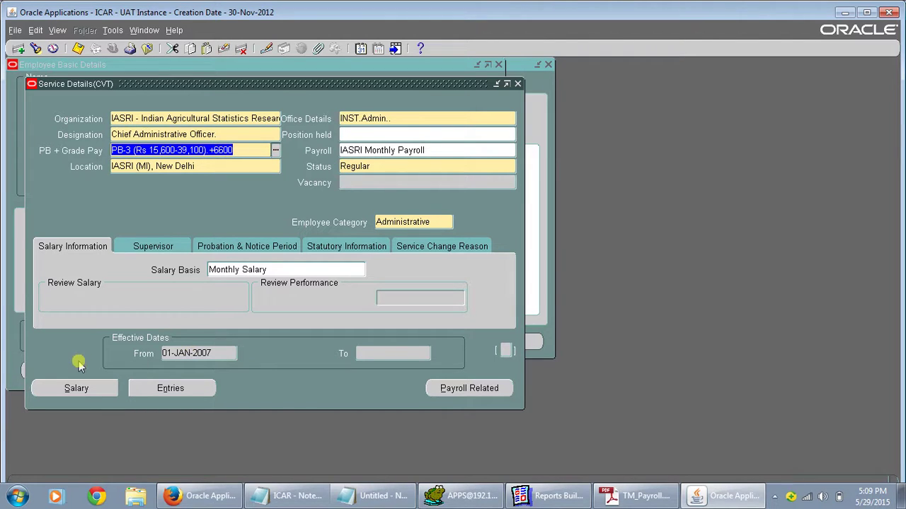
left_click(76, 390)
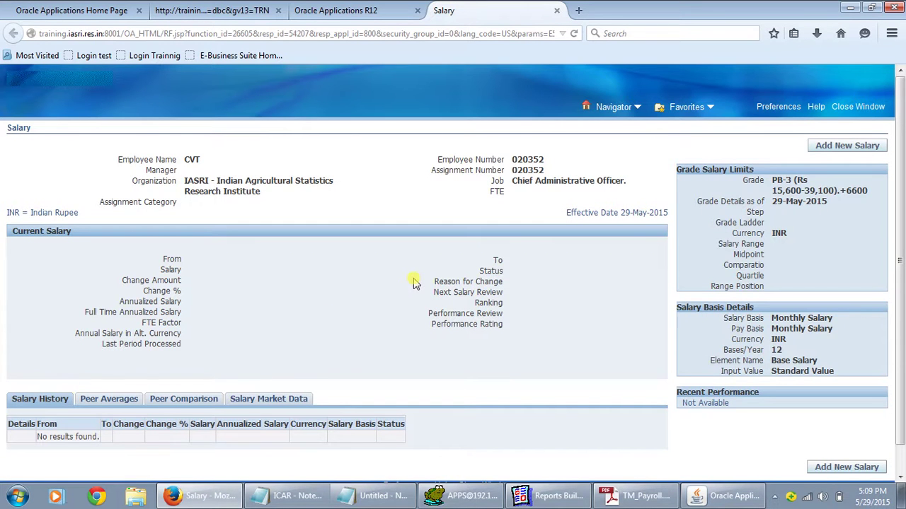
left_click(833, 150)
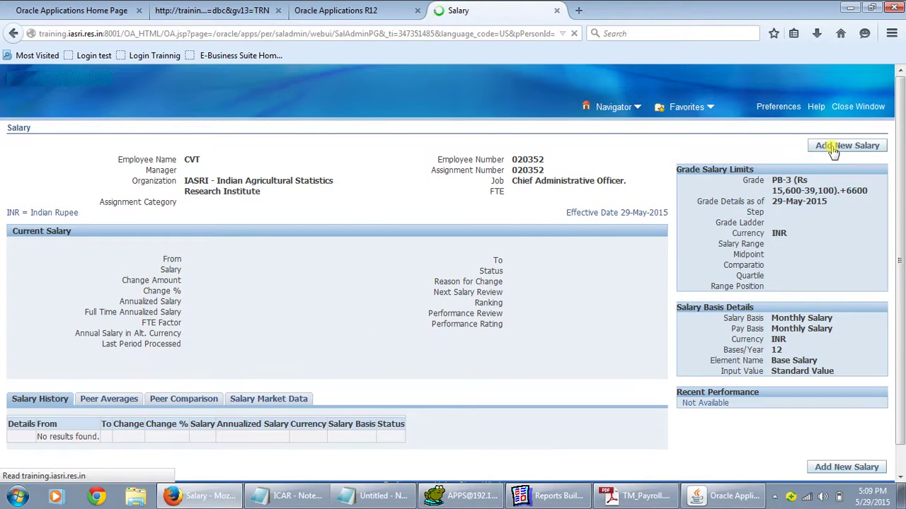
left_click(205, 261)
left_click(240, 261)
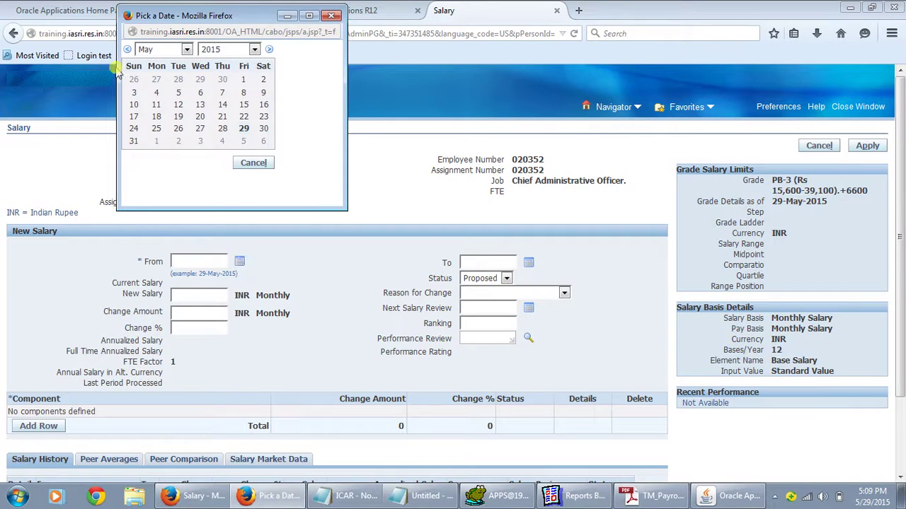
left_click(244, 82)
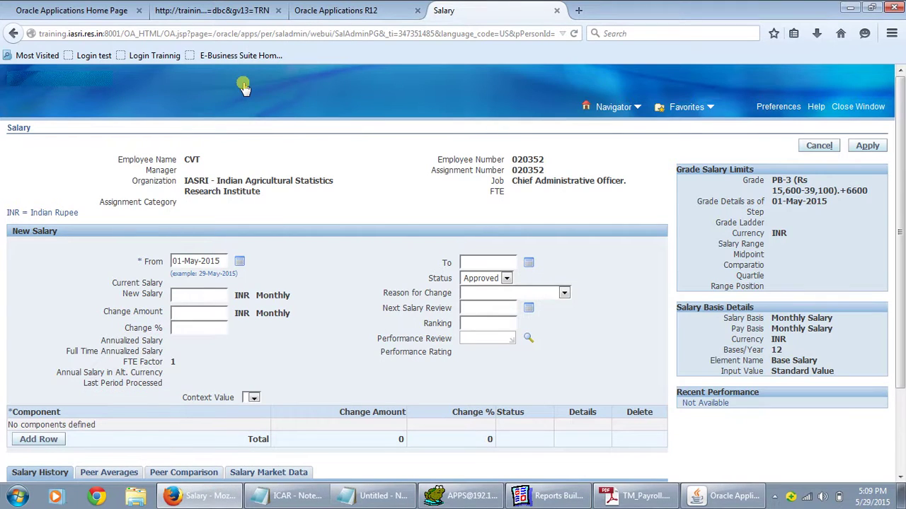
Step: Set the new monthly salary to 12000 INR and apply the salary record
left_click(196, 293)
type("12000")
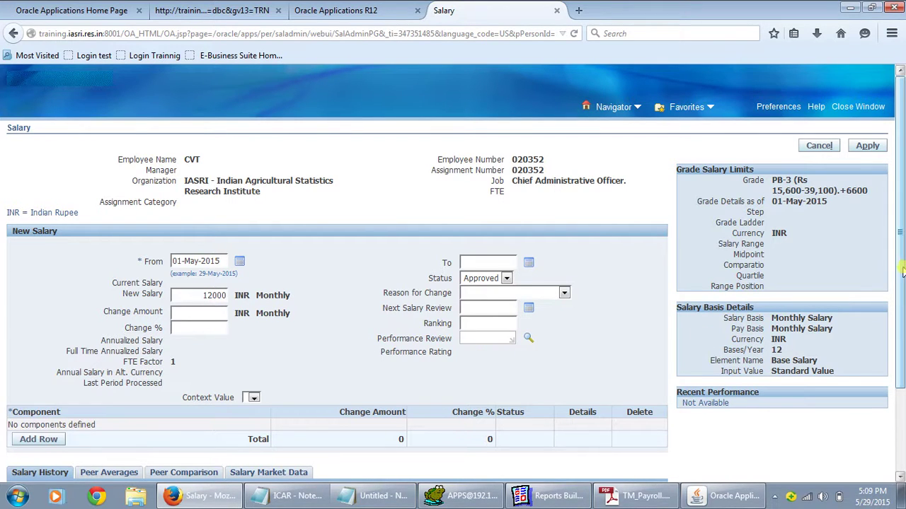
left_click_drag(901, 271, 901, 283)
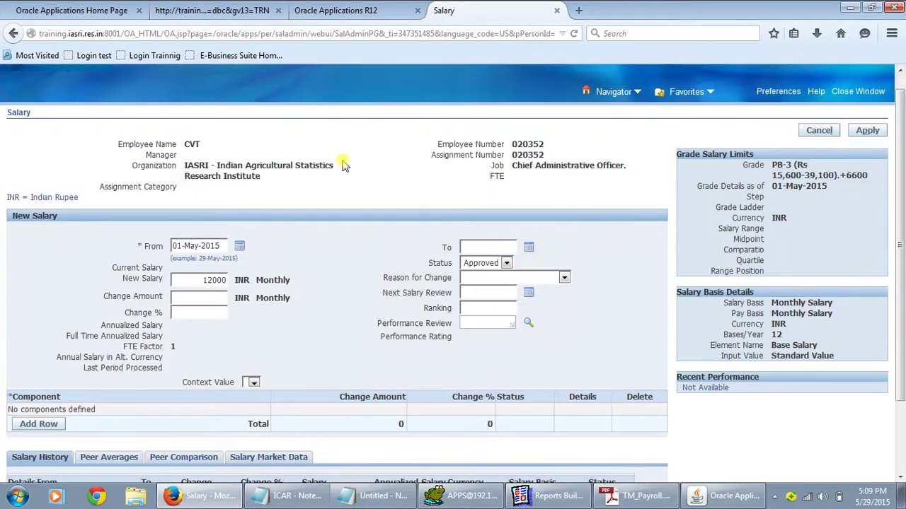
left_click(160, 245)
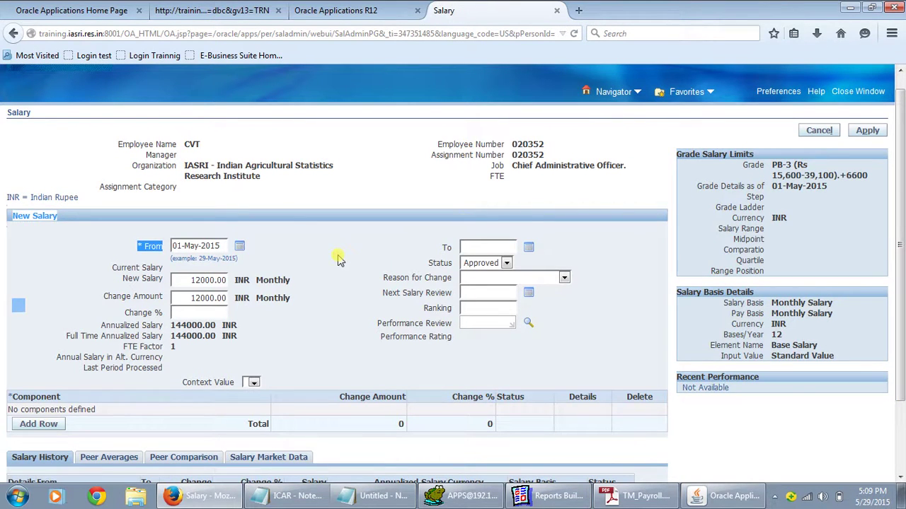
left_click(863, 131)
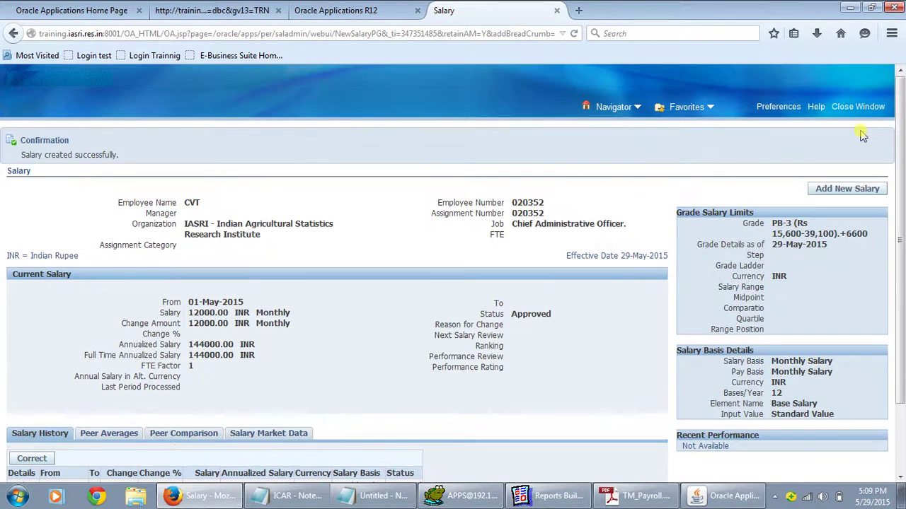
Step: Close the salary page, return to the Oracle Applications service details form and open the employee's element entries
left_click_drag(898, 176, 901, 146)
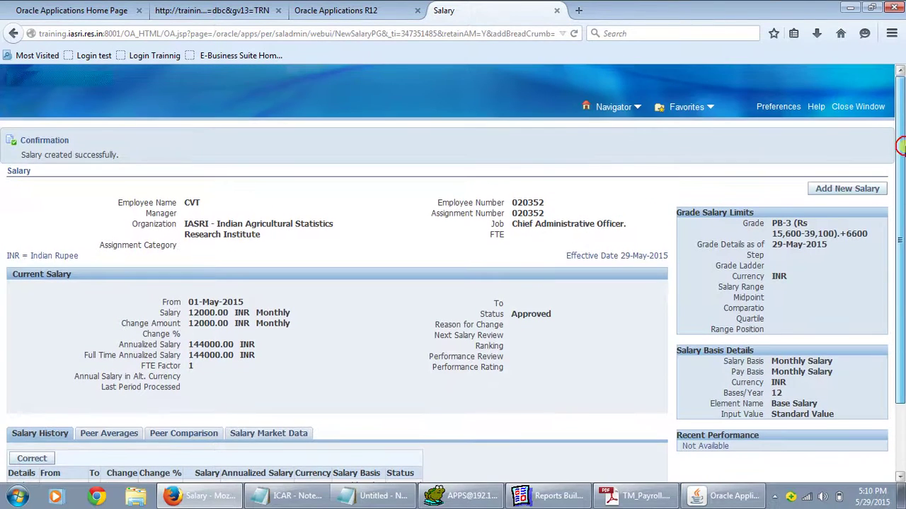
left_click(847, 109)
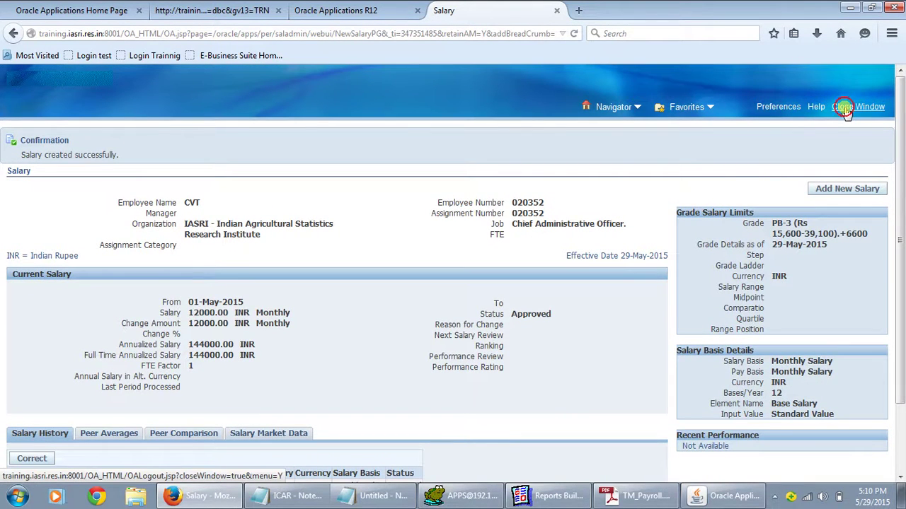
key("Return")
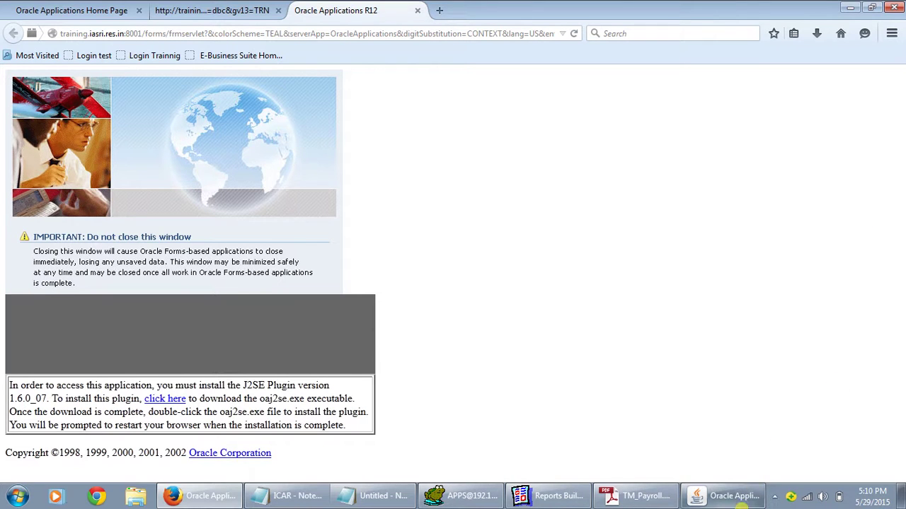
left_click(736, 498)
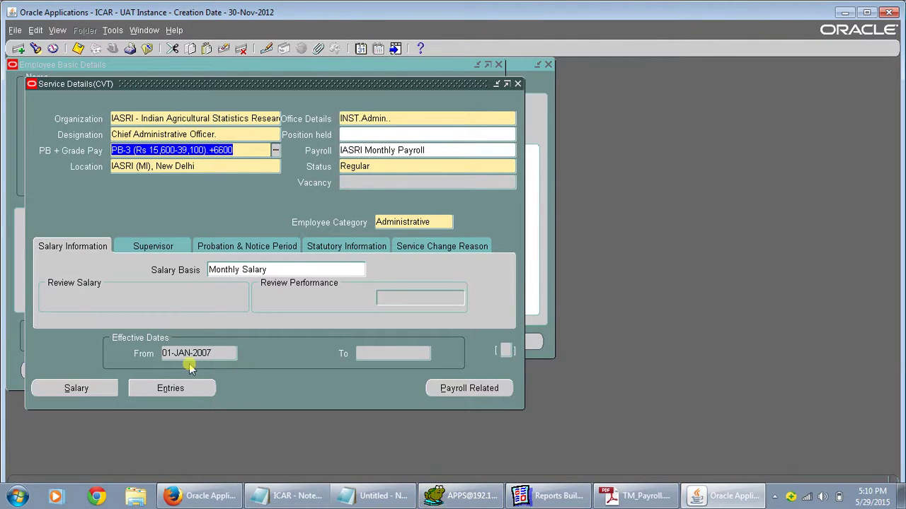
left_click(185, 389)
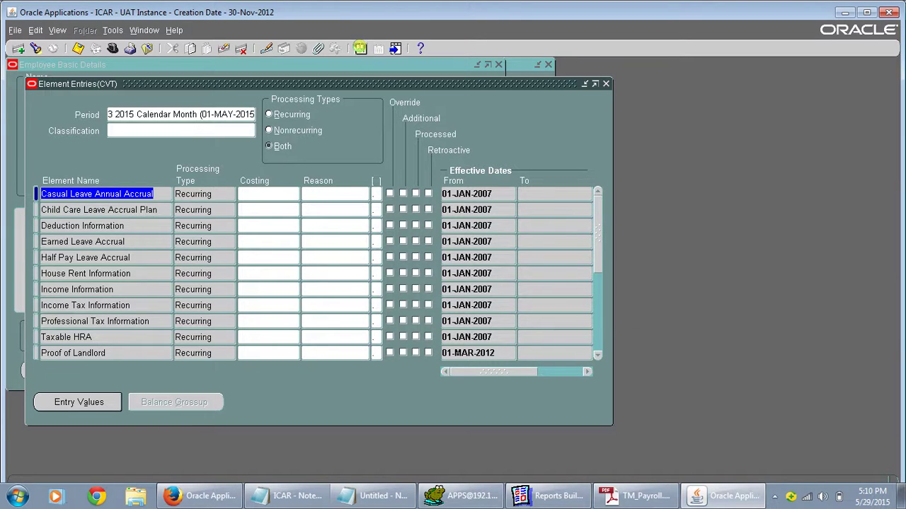
Step: Alter the effective date of the element entries to 01-MAY-2015
left_click(360, 48)
type("01MAY2")
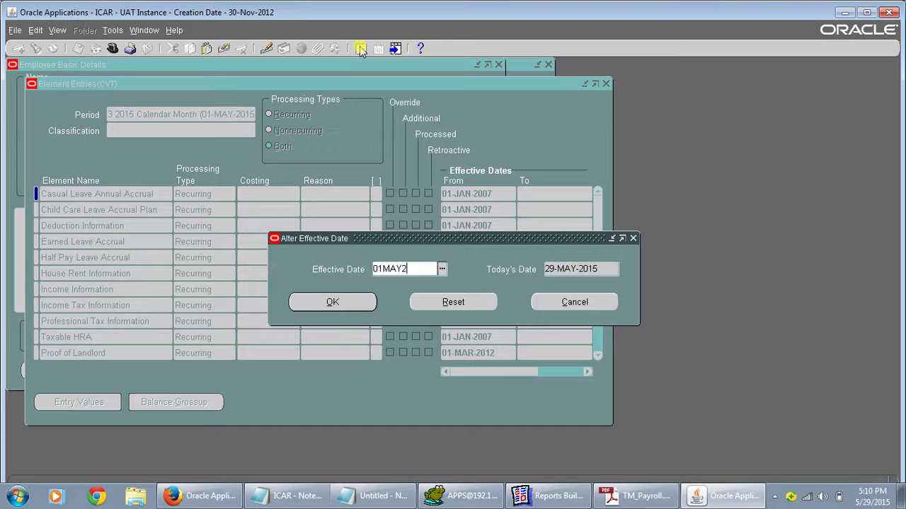
type("015")
key("Tab")
key("Return")
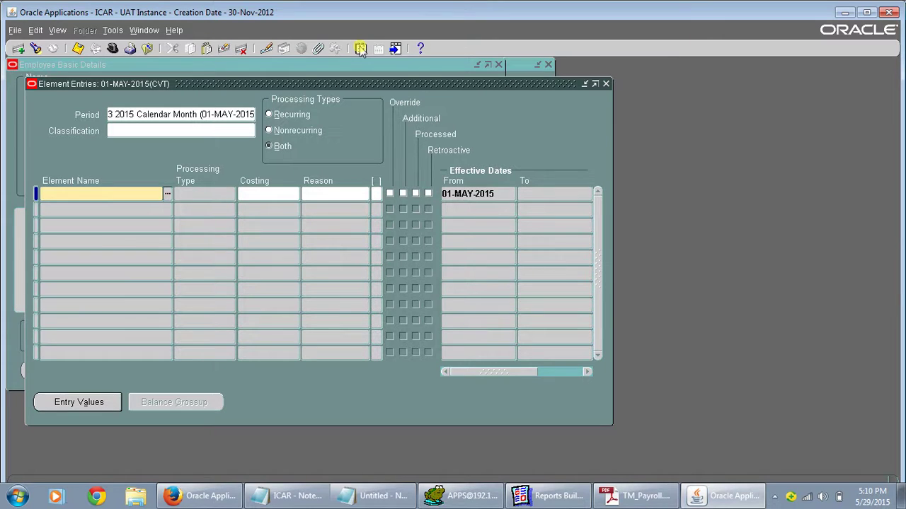
Step: Add a Dearness Allowance element entry with the cost allocation left blank and save it
type("Dearness Allowance")
key("Tab")
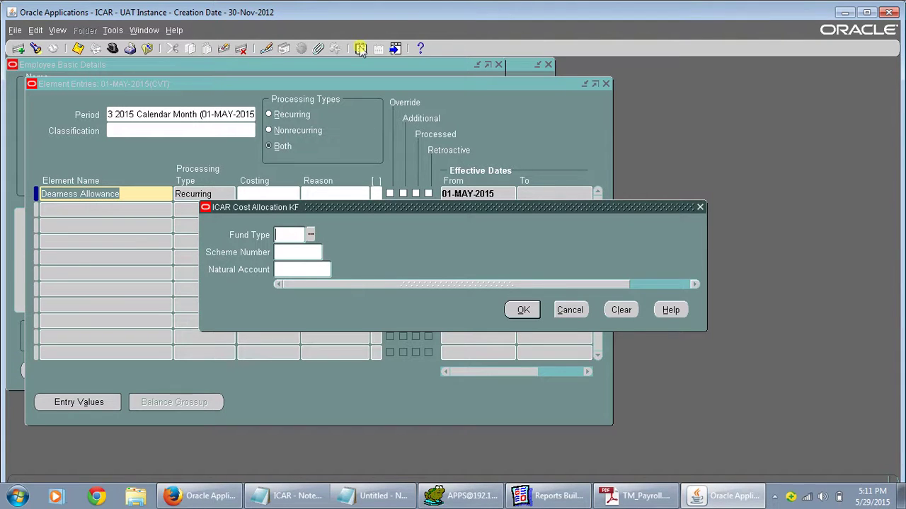
key("Return")
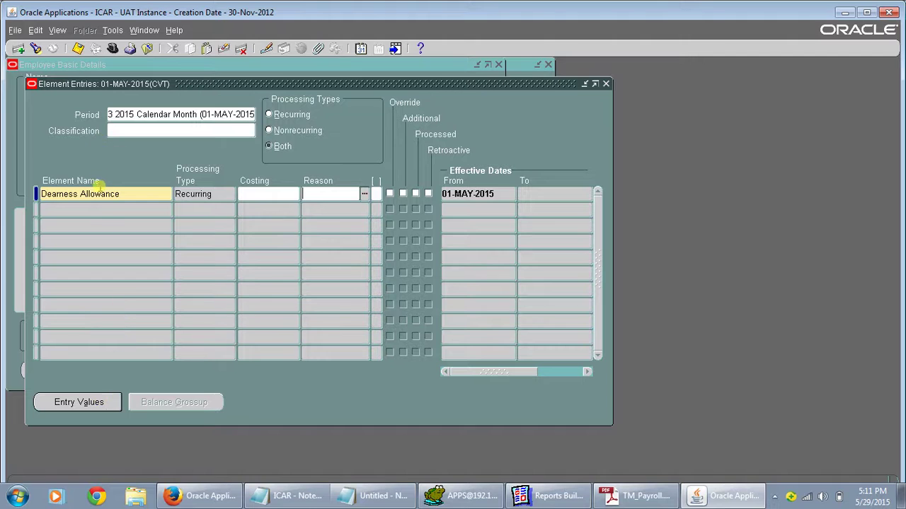
key("ctrl+s")
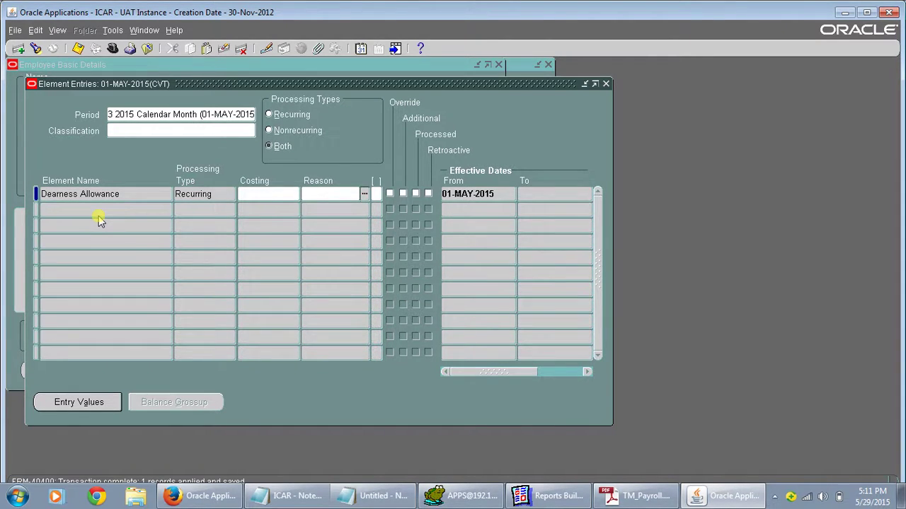
Step: Add an HRA element entry below Dearness Allowance, accepting the blank cost allocation
left_click(94, 215)
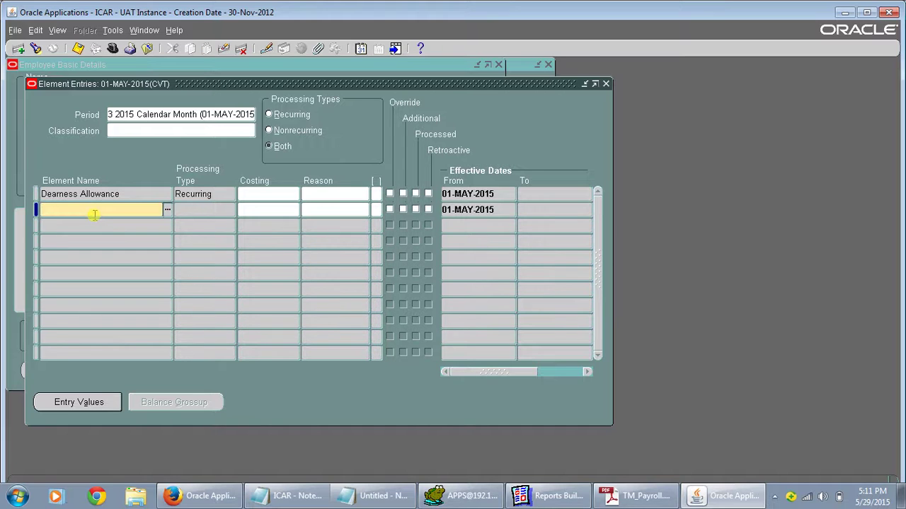
type("HRA")
key("Tab")
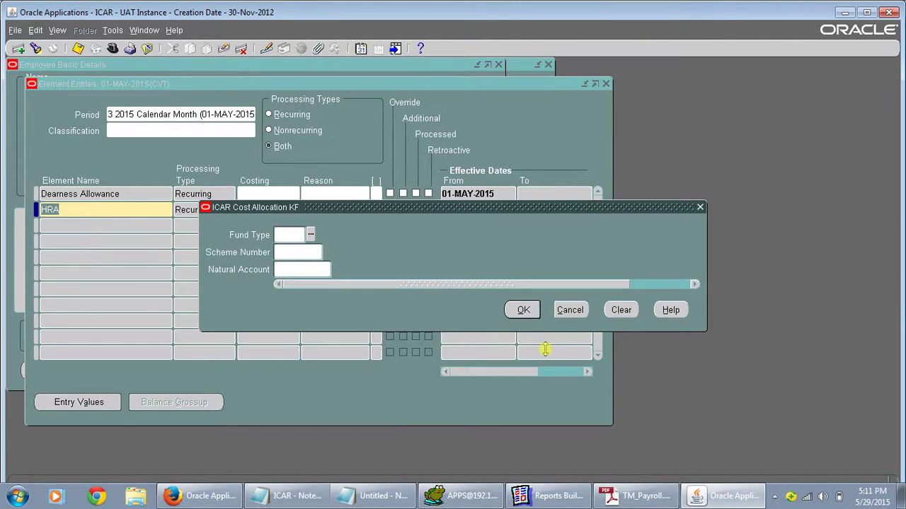
left_click(524, 311)
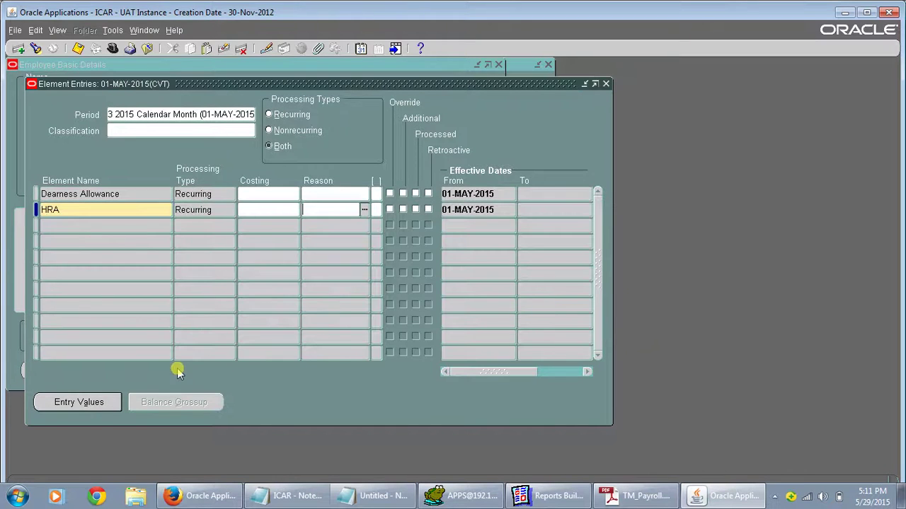
Step: Set the City Type of the HRA entry values to X, save and return to the element entries
left_click(79, 401)
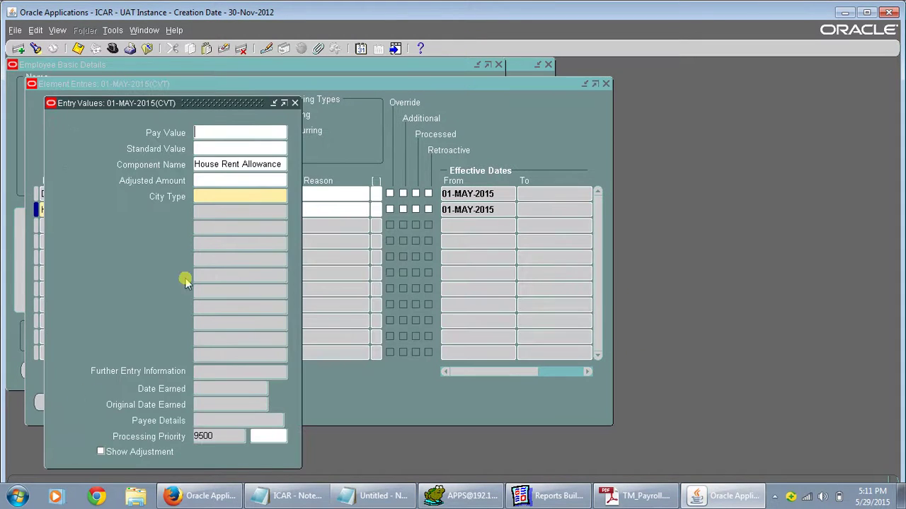
left_click(214, 195)
left_click(282, 196)
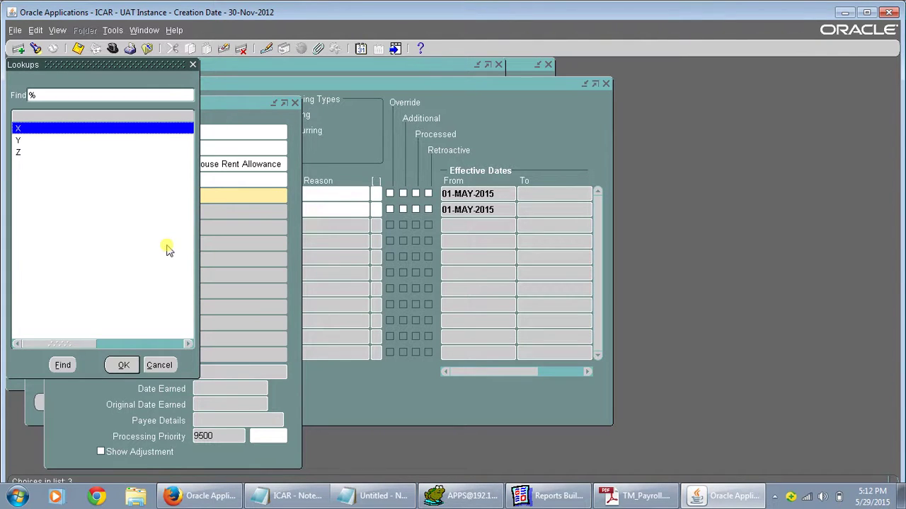
left_click(122, 365)
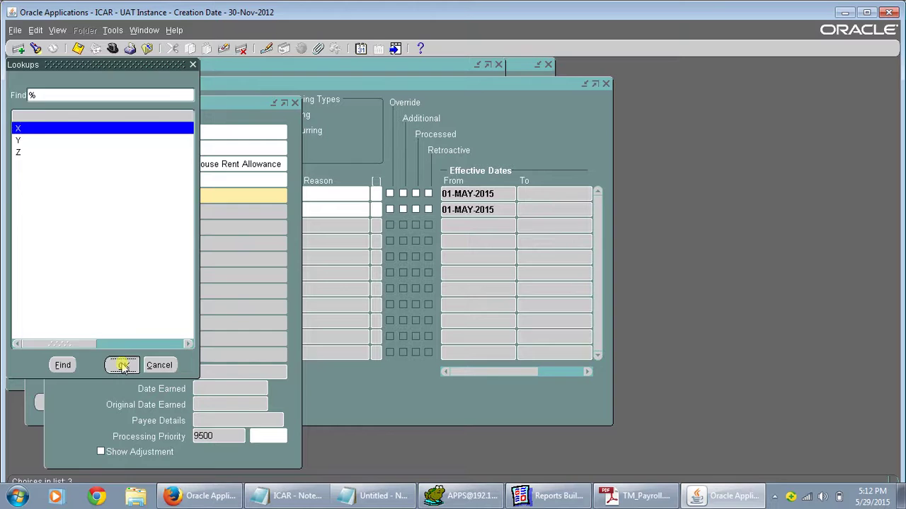
key("ctrl+s")
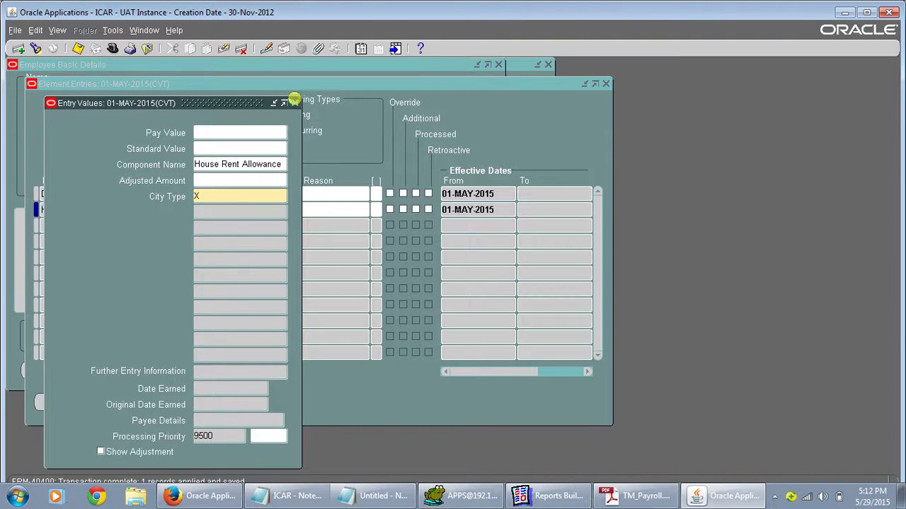
left_click(293, 104)
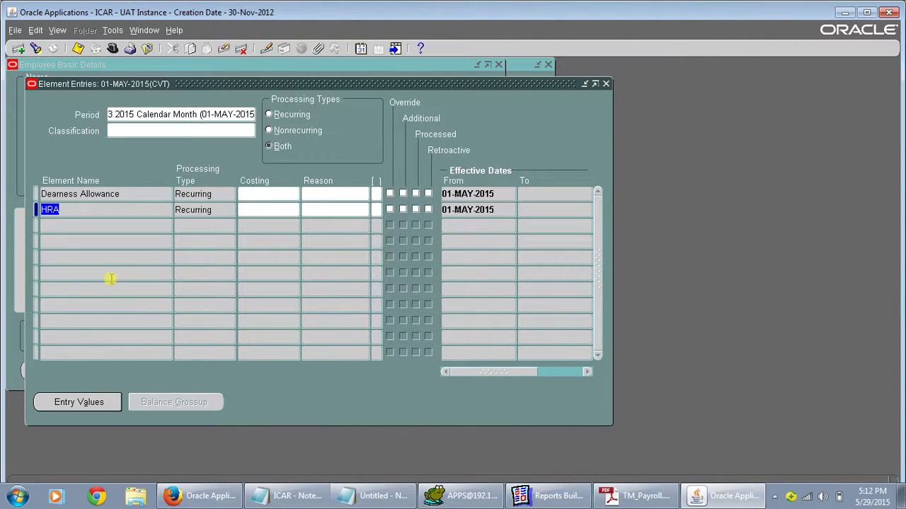
Step: Add the Central Govt Transport Allowance element by searching for Central%Govt%, leaving its cost allocation blank
left_click(80, 223)
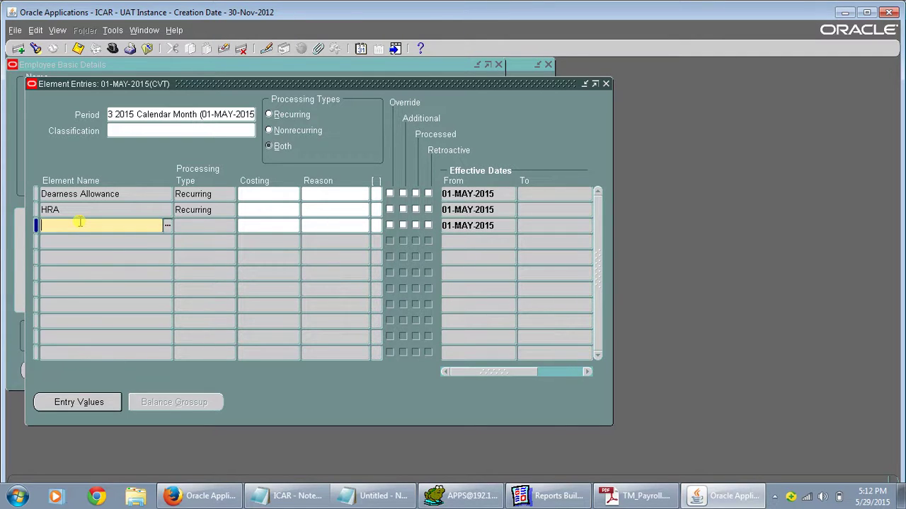
type("Ce")
type("ntra")
type("l")
type("%Co")
type("vt")
type("%")
key("Tab")
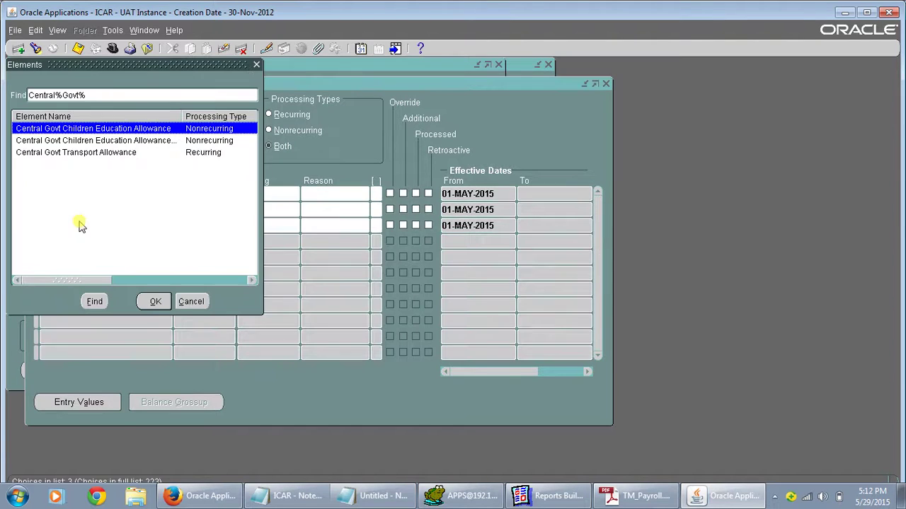
left_click(112, 156)
left_click(140, 303)
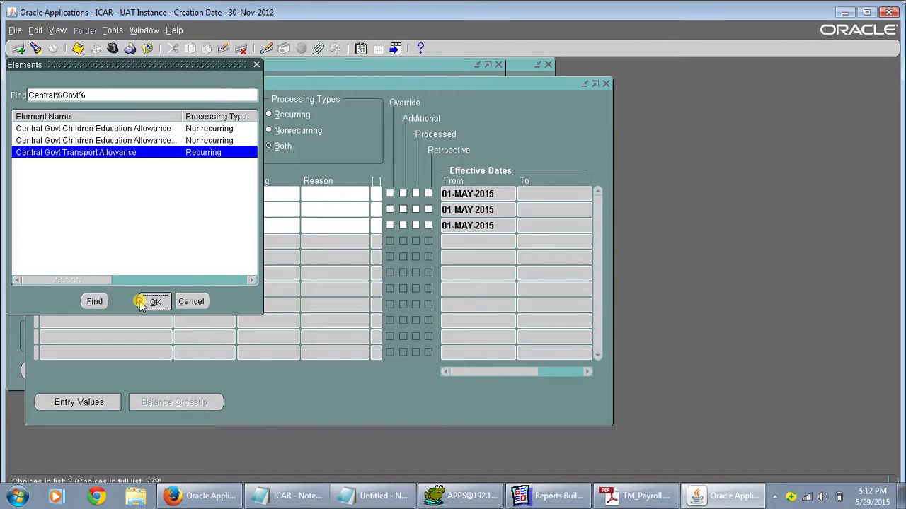
left_click(512, 307)
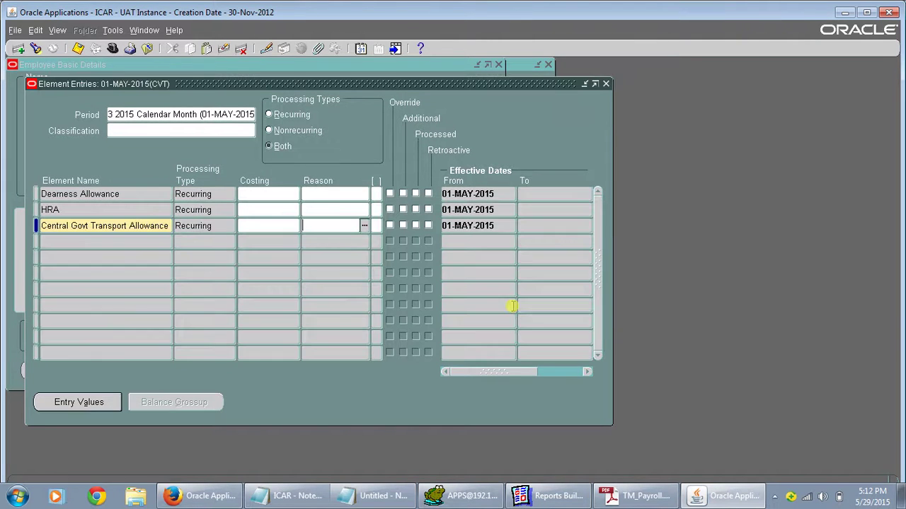
Step: Set the City Type of the transport allowance entry values to A, save and close the entry values
left_click(93, 401)
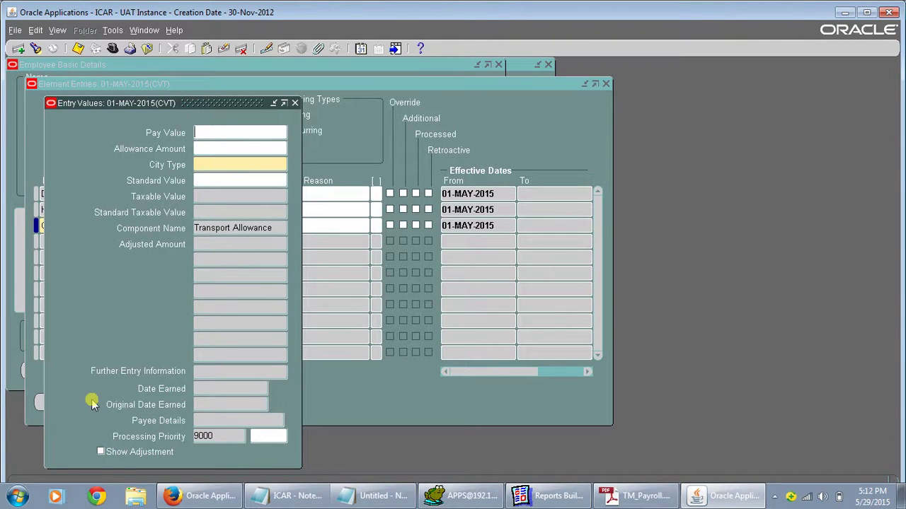
left_click(264, 164)
left_click(283, 165)
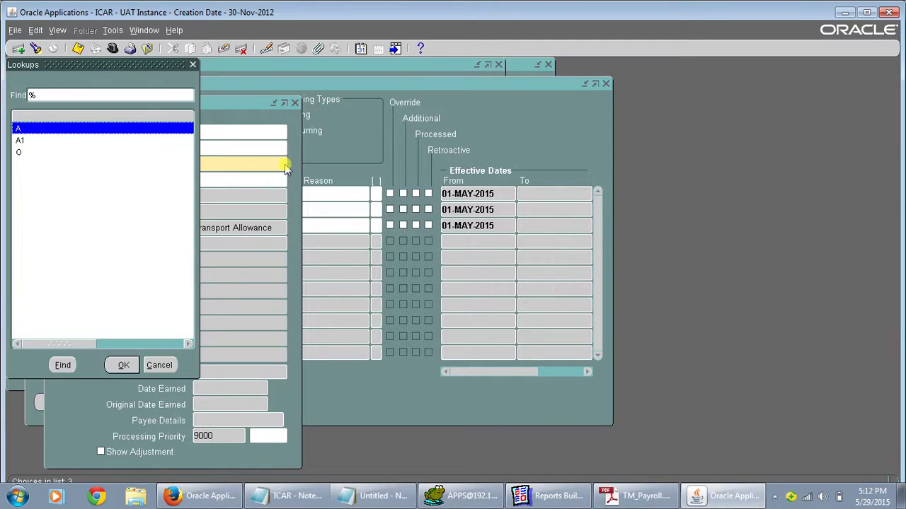
key("Down")
key("Up")
key("Return")
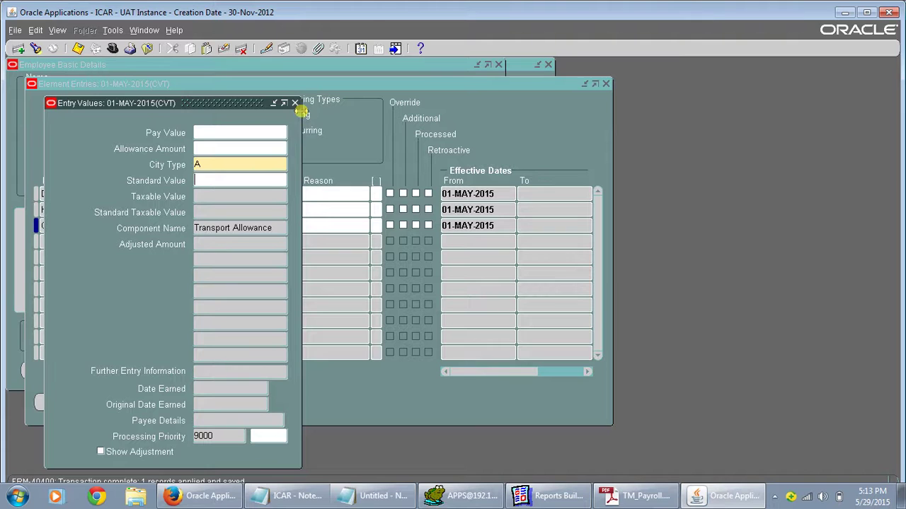
left_click(296, 104)
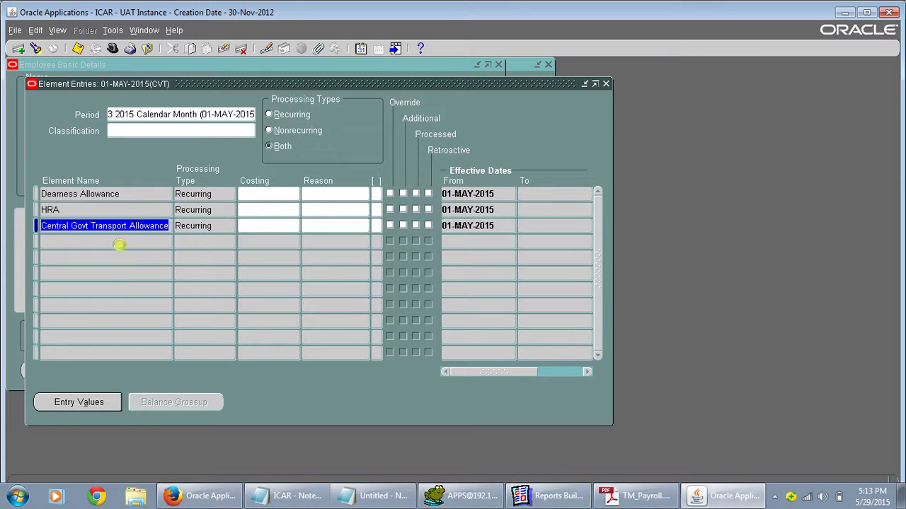
Step: Add the Washing Allowance element by searching for Washing%Allo, leave its cost allocation blank and save the entry
left_click(120, 244)
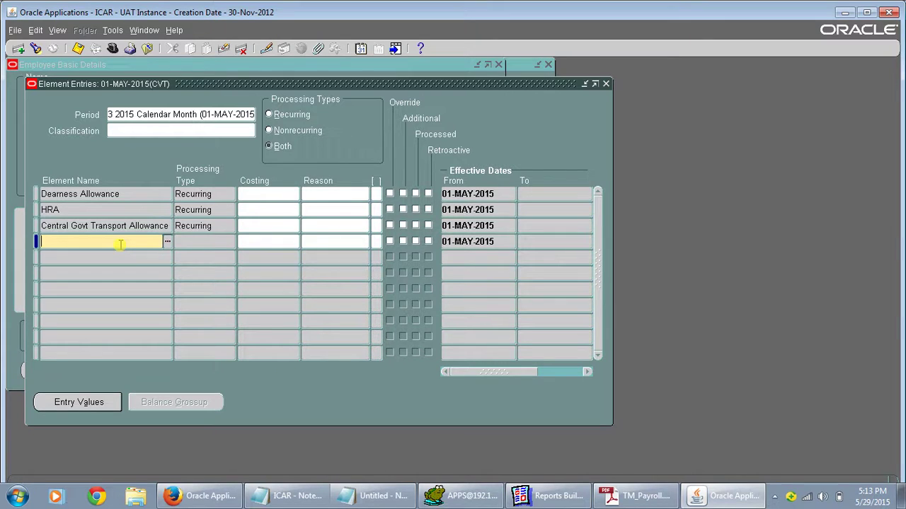
type("Washing%Allo")
key("Tab")
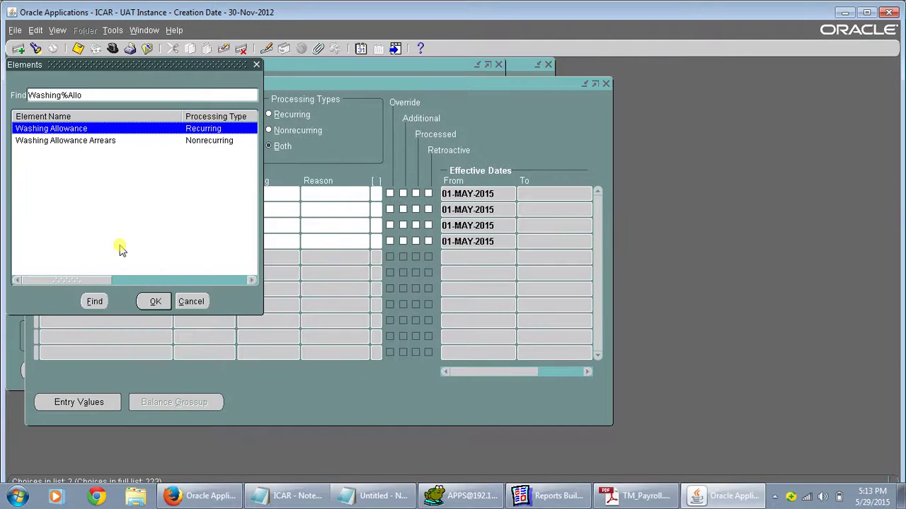
key("Return")
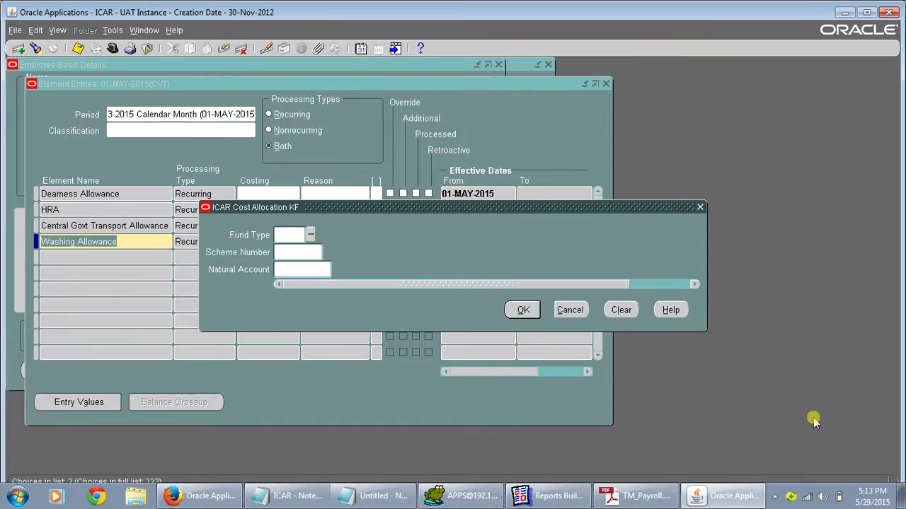
left_click(524, 308)
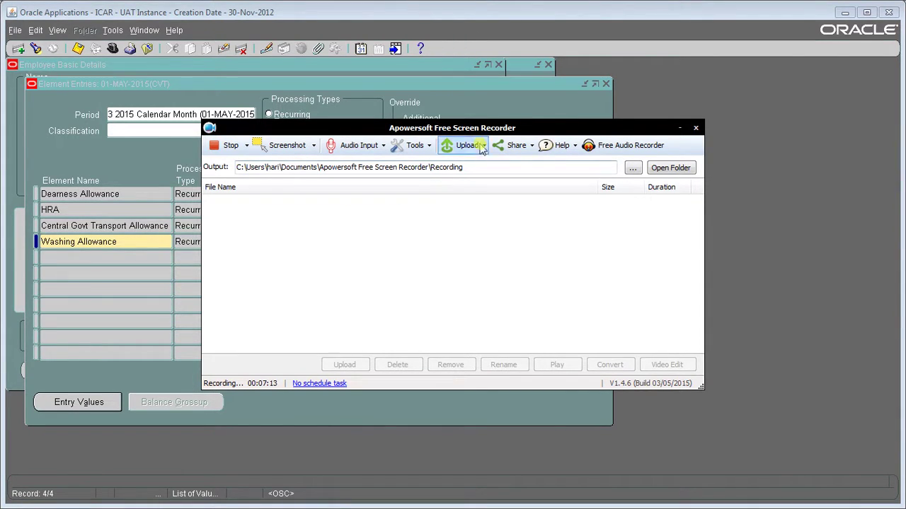
left_click(679, 128)
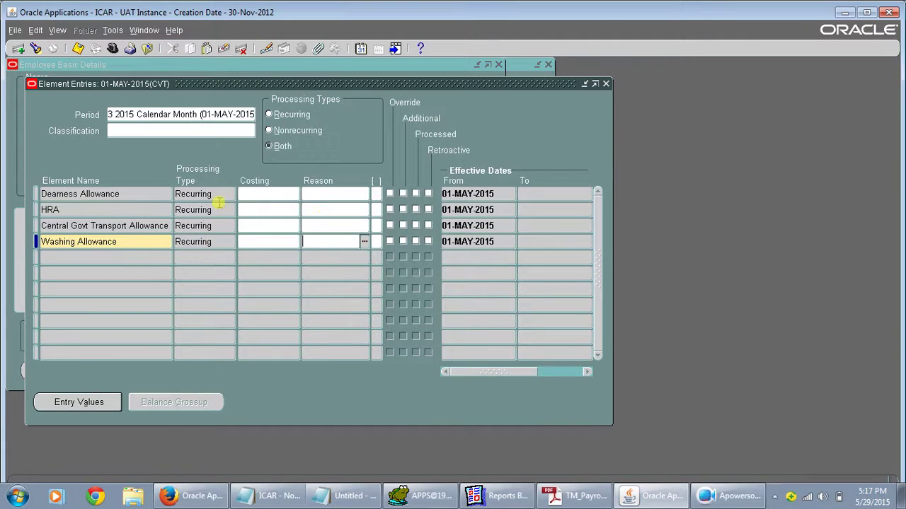
key("ctrl+s")
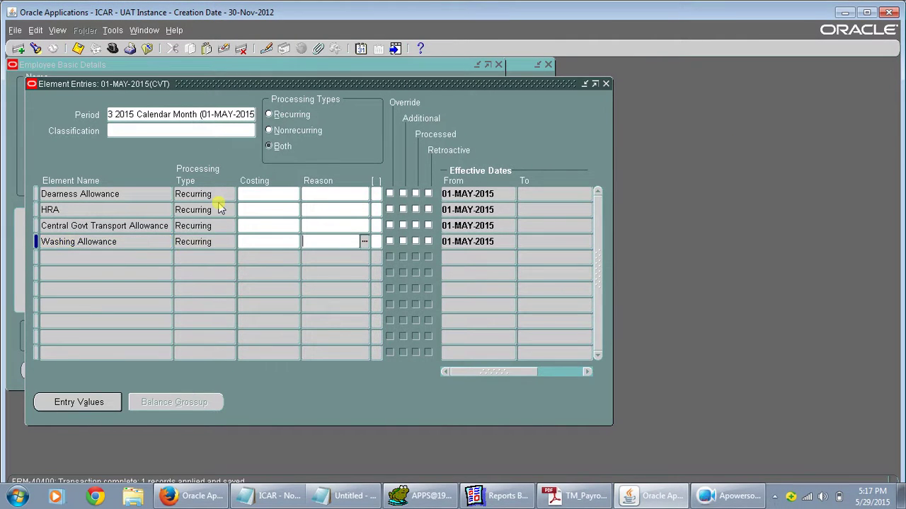
Step: Add a Personal Pay element entry below Washing Allowance, accepting the blank cost allocation
left_click(130, 258)
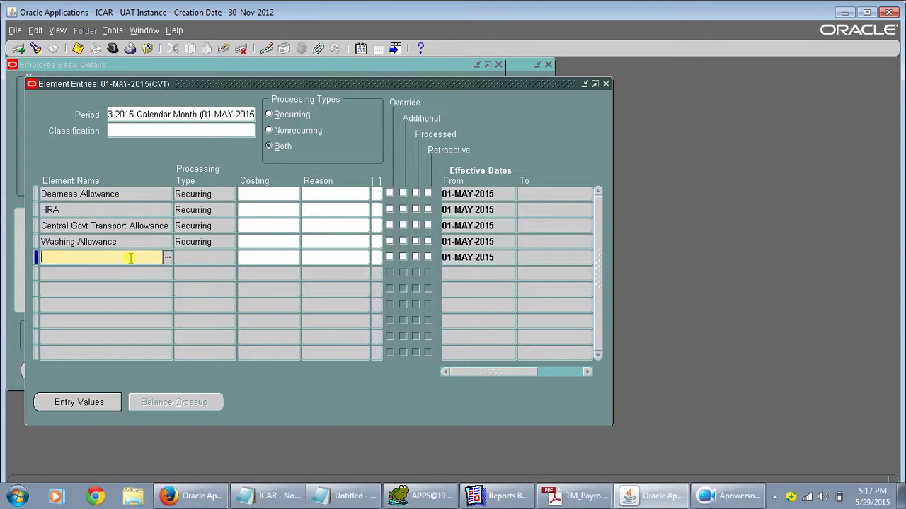
type("Personal pay")
key("Tab")
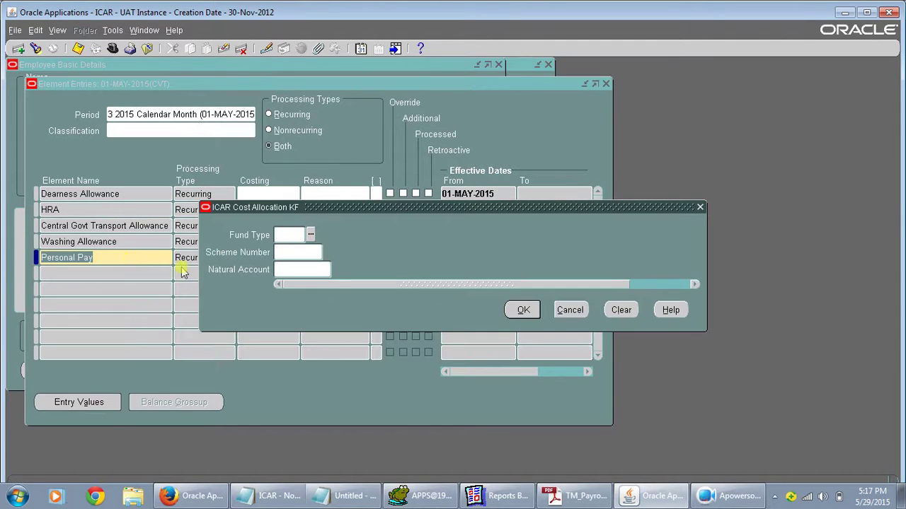
left_click(524, 312)
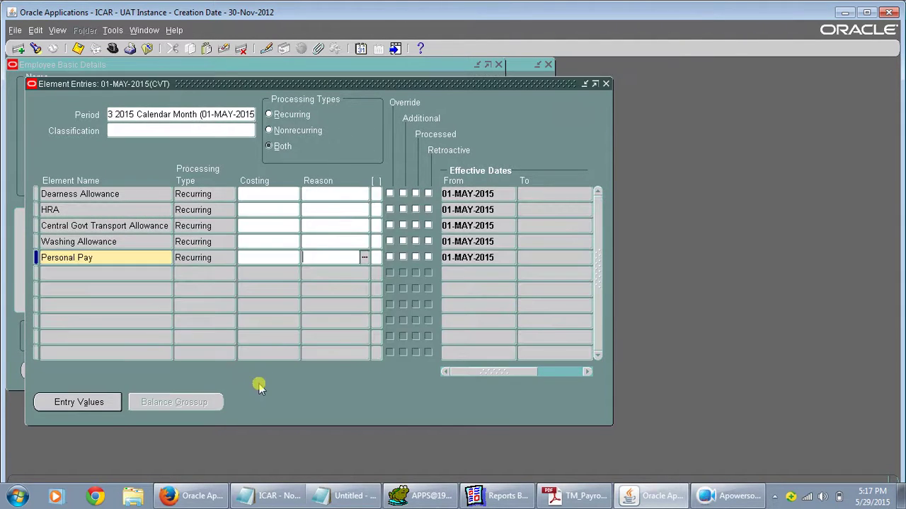
Step: Set the Pay Value of the Personal Pay entry to 200, save and close the entry values
left_click(105, 403)
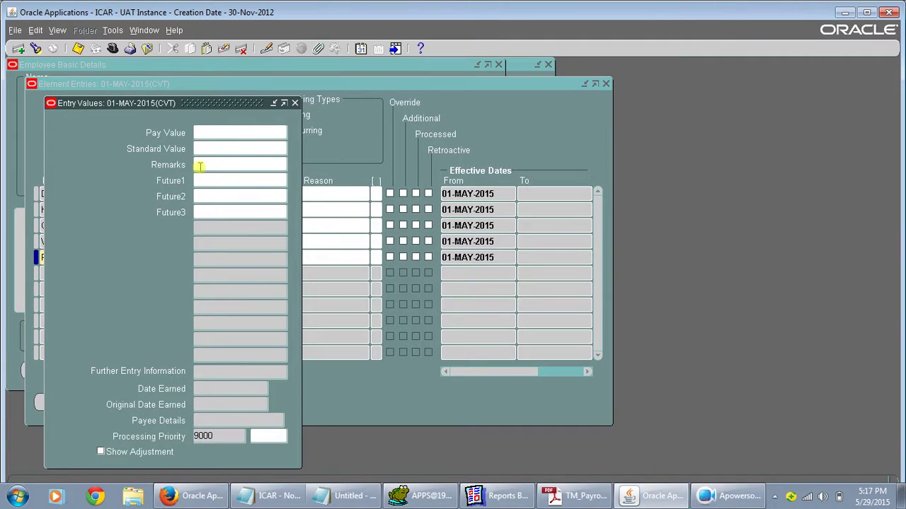
left_click(211, 104)
type("200")
key("ctrl+s")
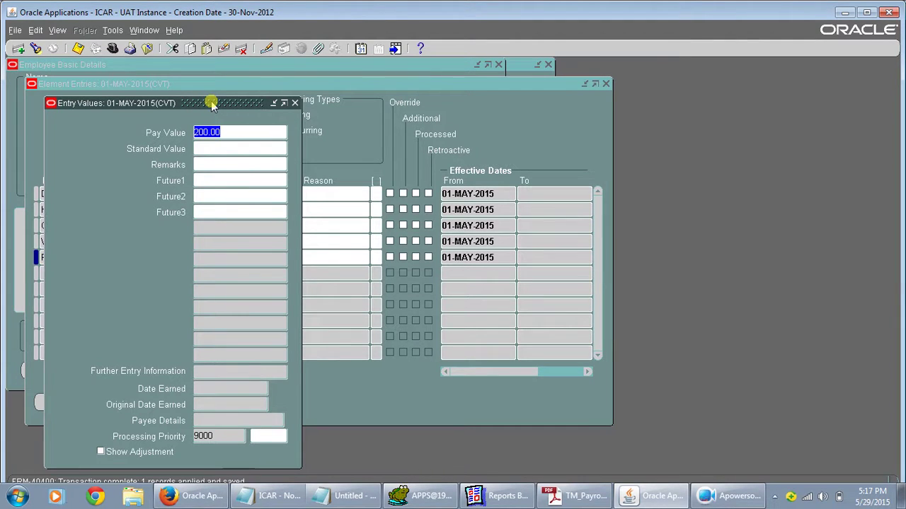
left_click(295, 103)
key("ctrl+s")
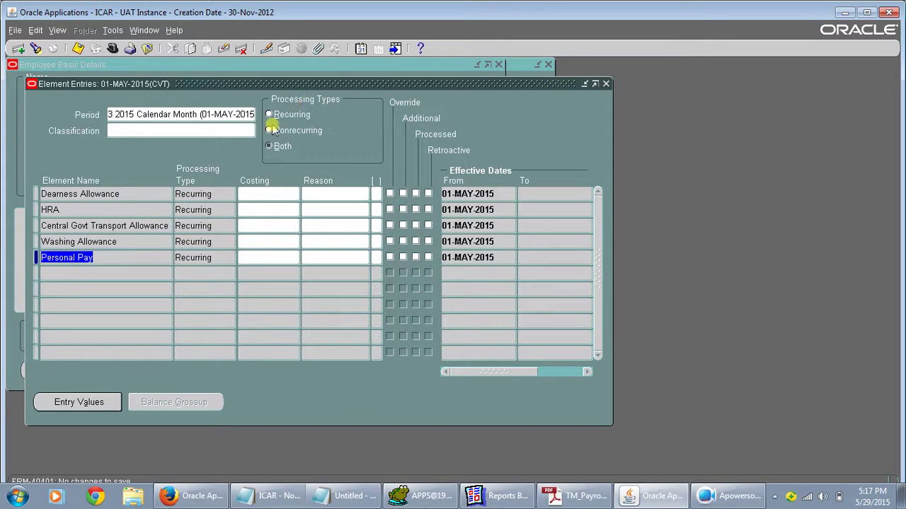
Step: Add the Split Duty Allowance element by searching for Split%Duty%, leaving its cost allocation blank
left_click(142, 274)
type("Spli")
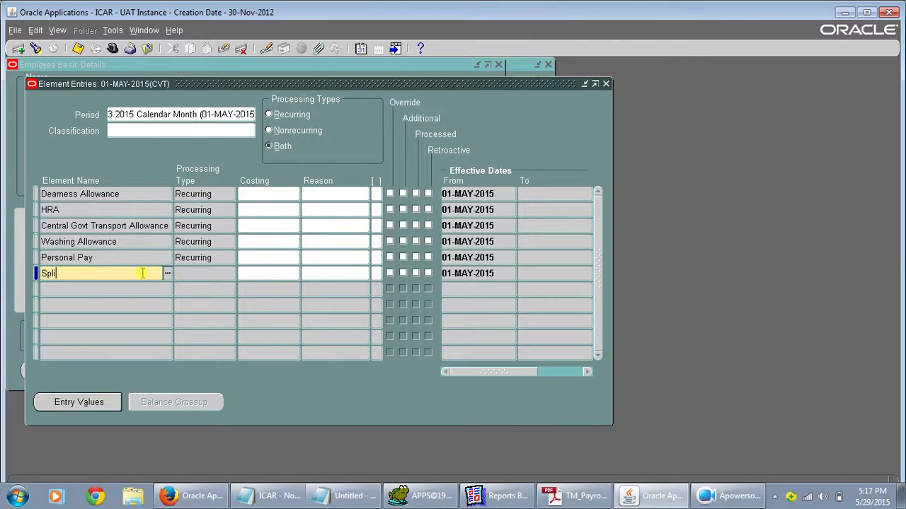
type("t")
type("%D")
type("uty%")
key("Tab")
left_click(522, 311)
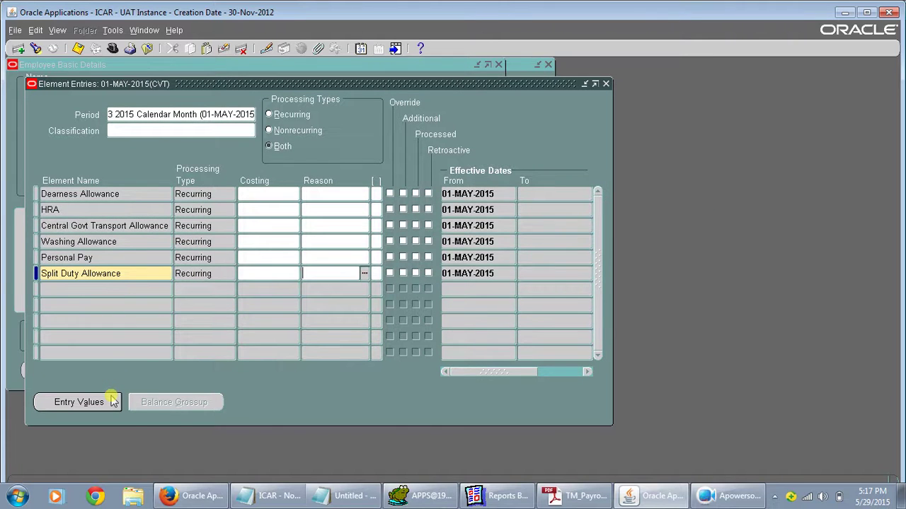
Step: Set the Pay Value of the Split Duty Allowance entry to 300 and save it
left_click(79, 402)
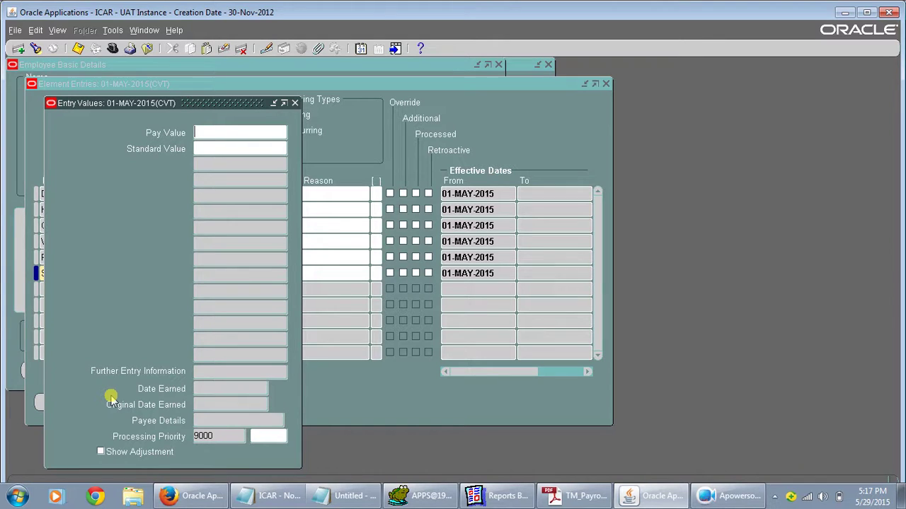
type("300")
key("ctrl+s")
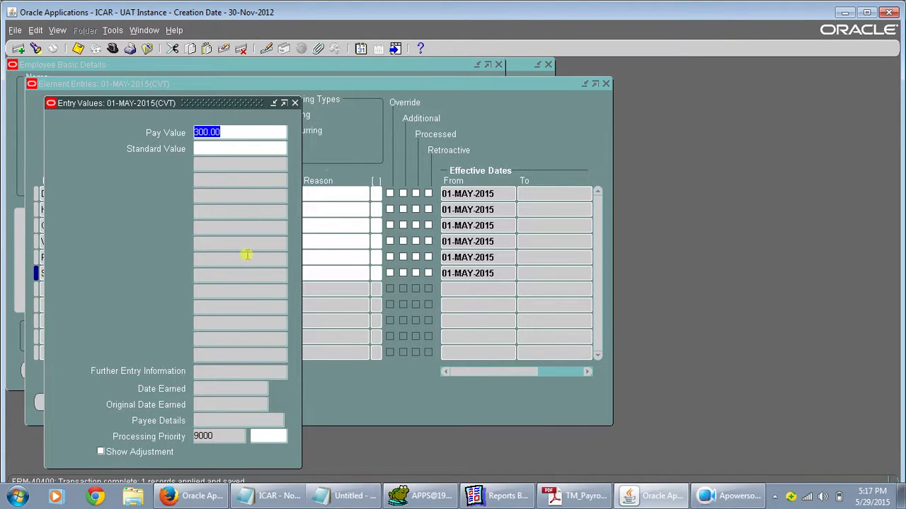
Step: Close the entry values of the Split Duty Allowance and return to the element entries
left_click(295, 103)
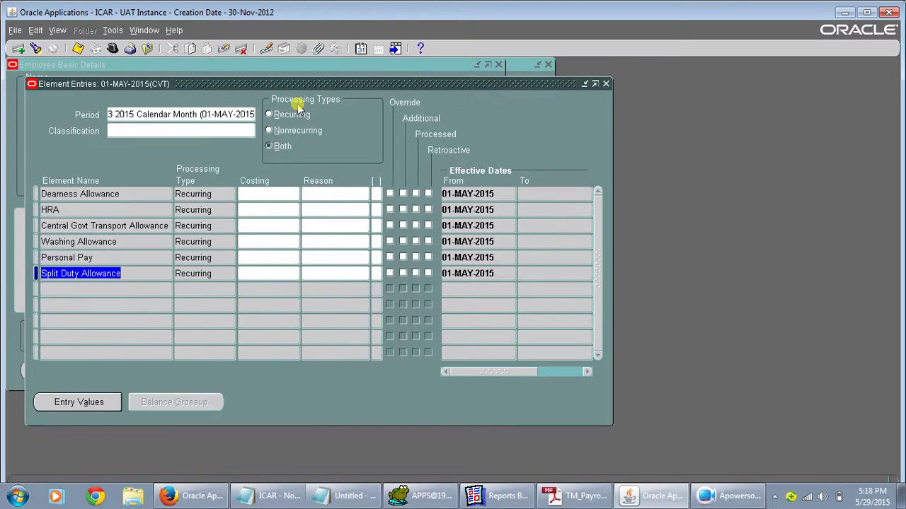
left_click(728, 496)
key("alt+Tab")
Step: Add the nonrecurring Special Compensatory Hill Areas Allowance element by searching for Special%C, accept the blank cost allocation and save
left_click(118, 290)
type("Spe")
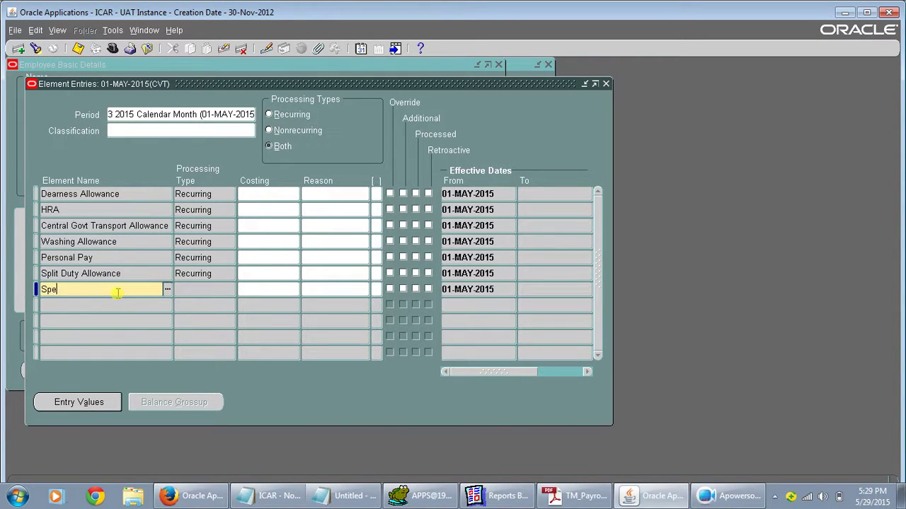
type("cial%C")
key("Tab")
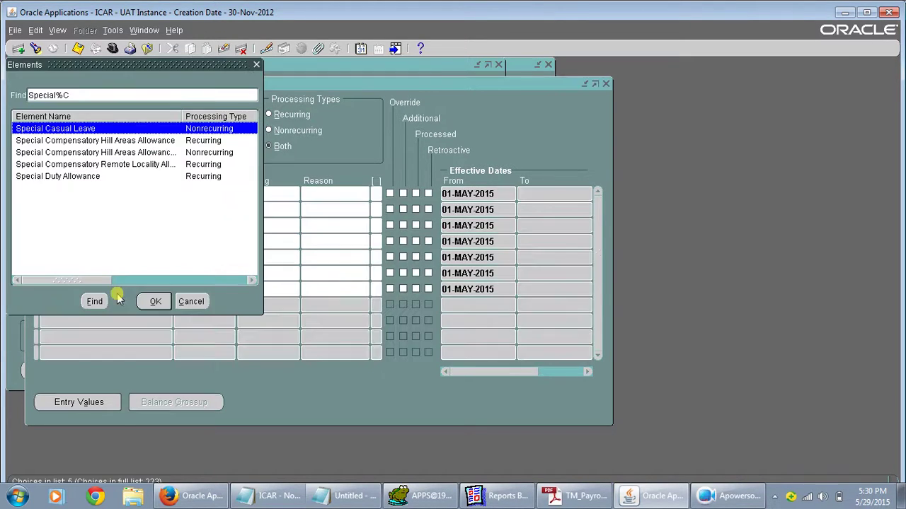
left_click(127, 153)
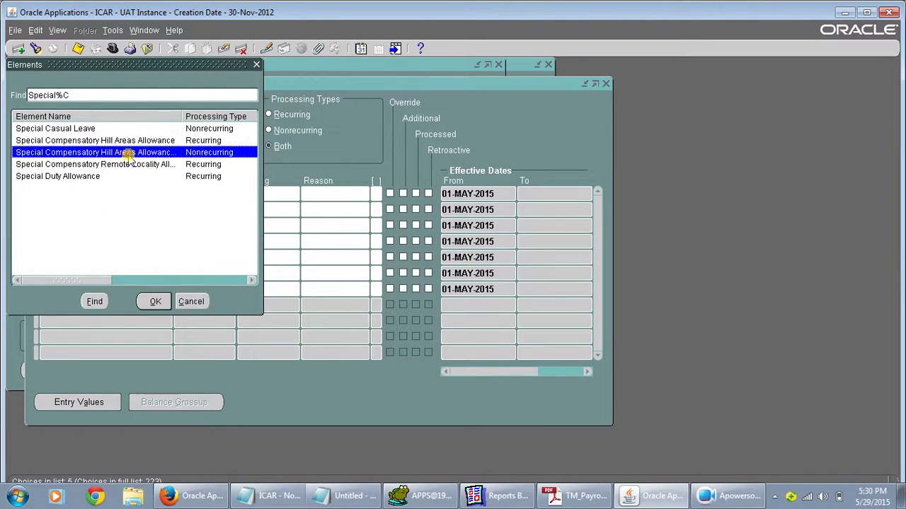
left_click(153, 301)
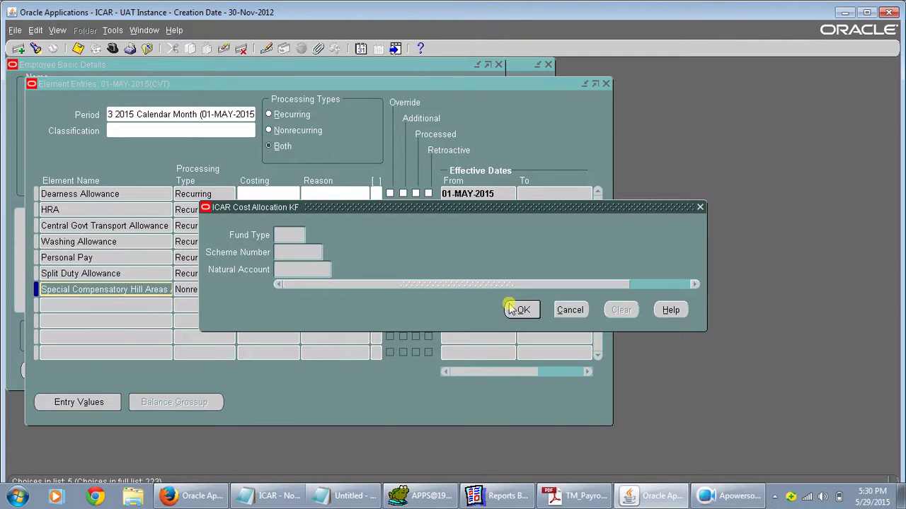
left_click(522, 310)
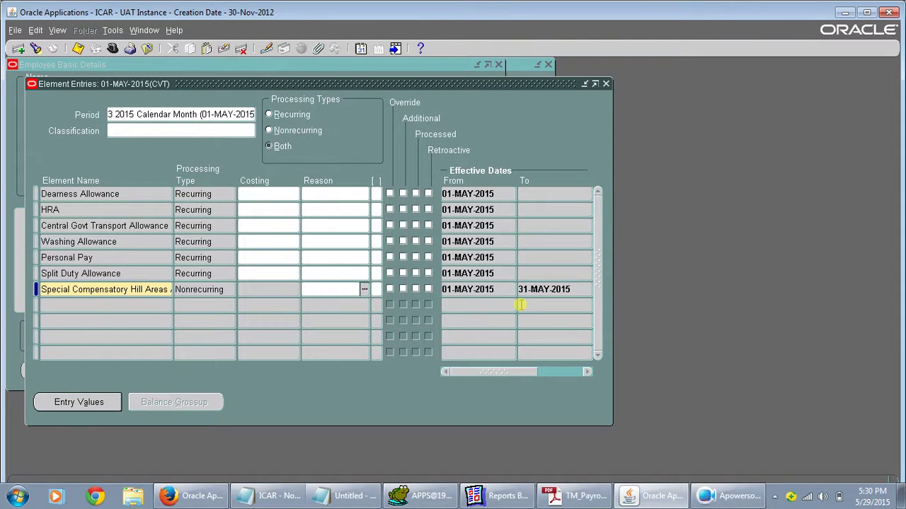
key("ctrl+s")
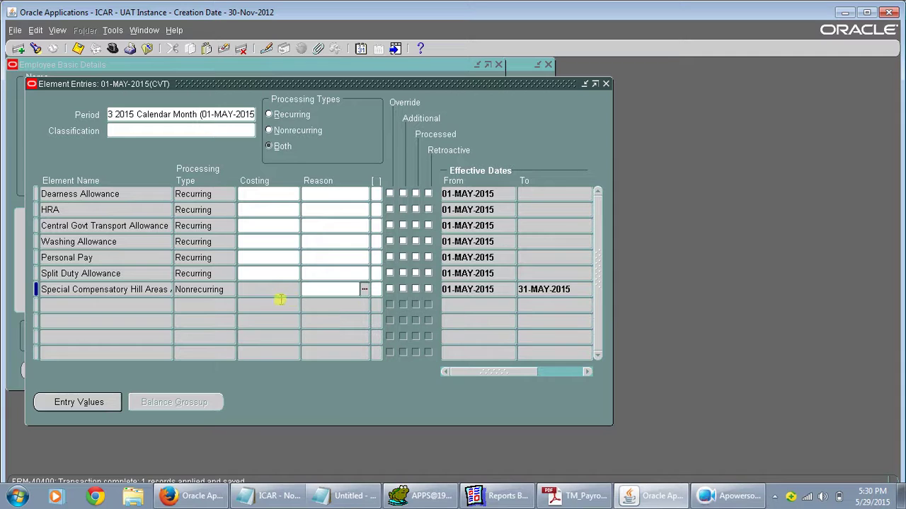
Step: Add the recurring Special Compensatory Hill Areas Allowance element by searching for %Hill%Area%, accepting the blank cost allocation
left_click(141, 305)
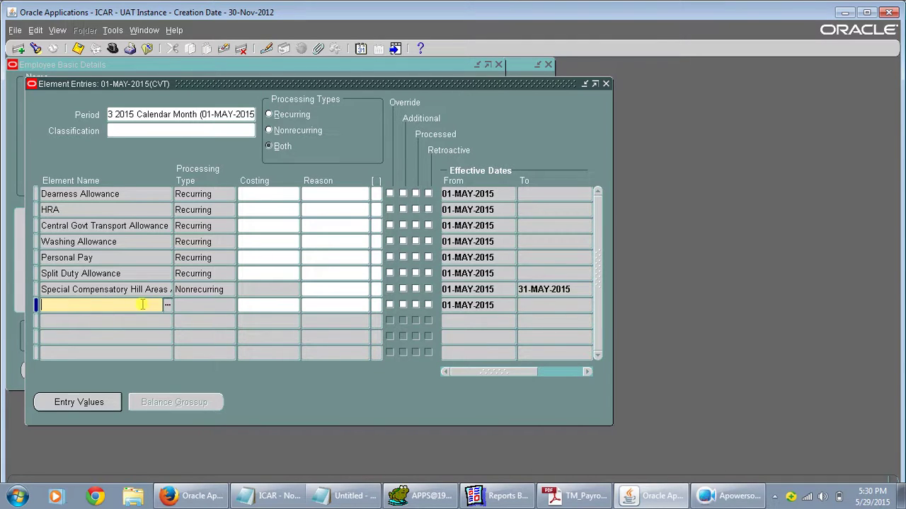
left_click(167, 306)
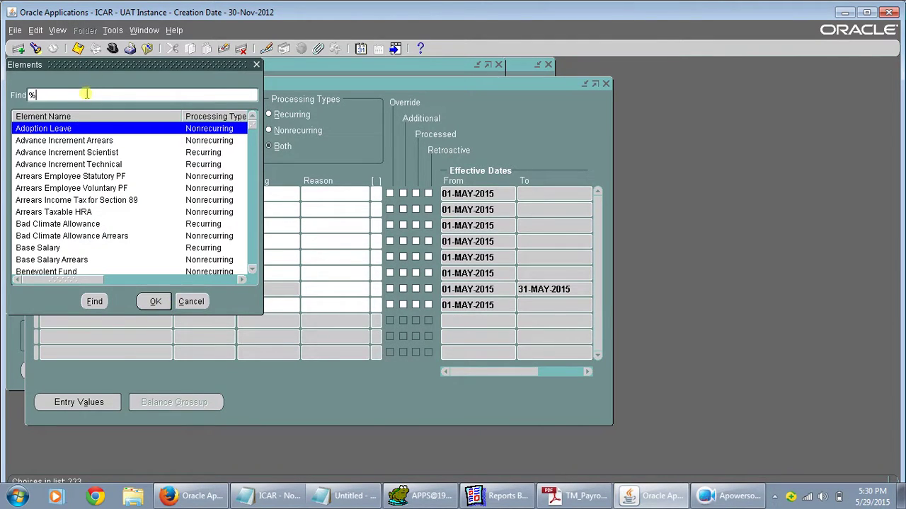
type("Hill%Area%")
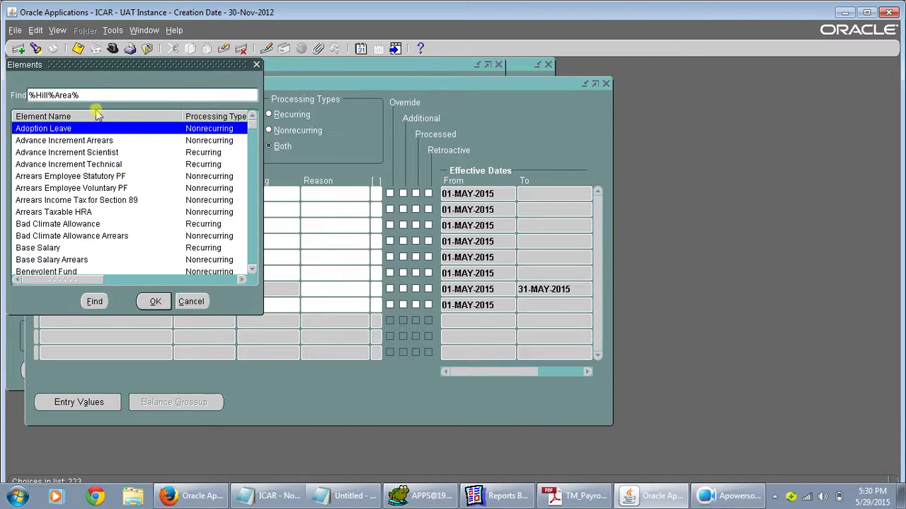
left_click(94, 302)
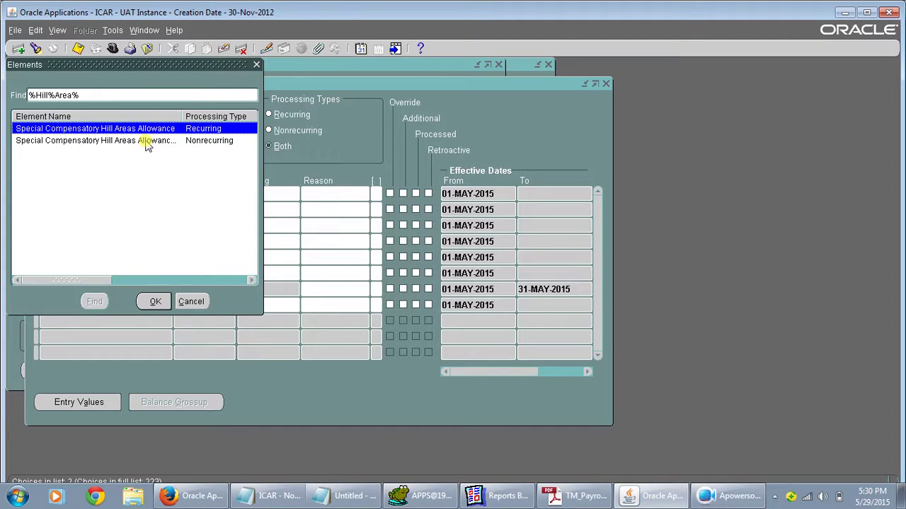
left_click(157, 302)
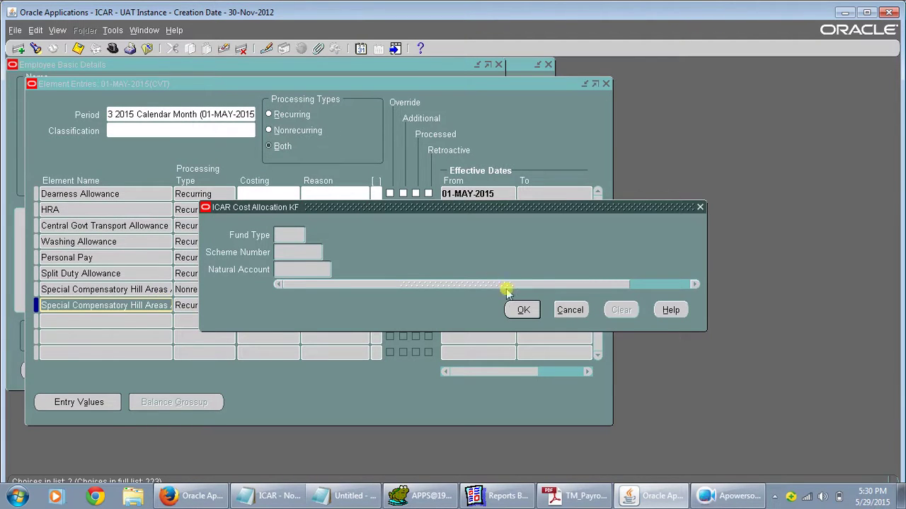
left_click(527, 309)
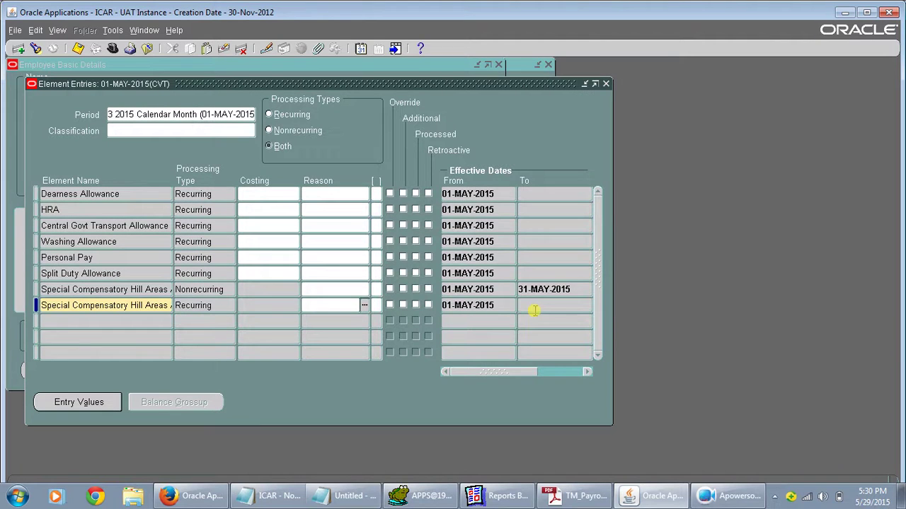
Step: Set the Allowance Type of the recurring Hill Areas entry to Bad Climate Allowance, save and close the entry values
key("alt+a")
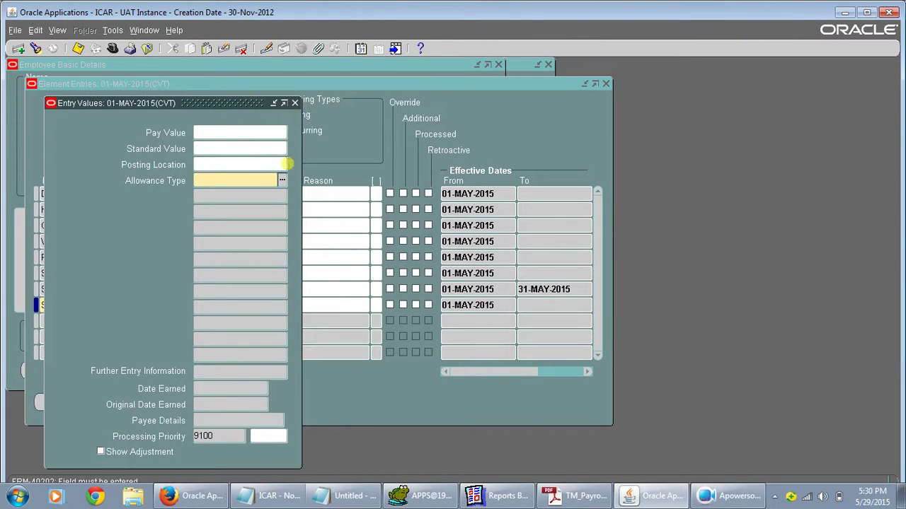
left_click(284, 182)
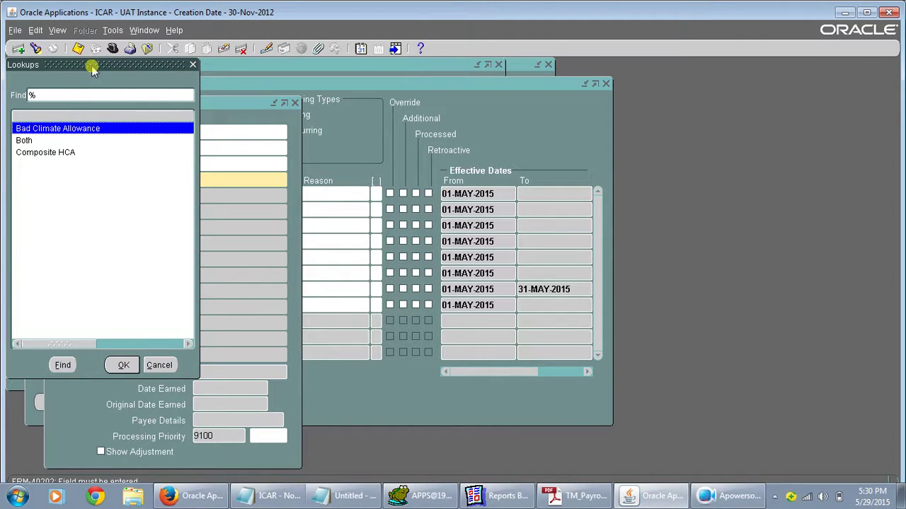
left_click_drag(92, 68, 410, 116)
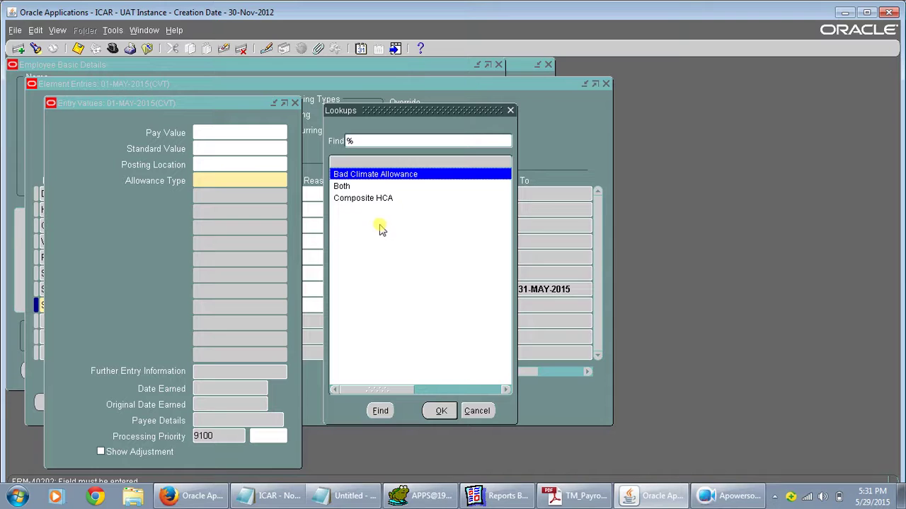
left_click(443, 414)
key("ctrl+s")
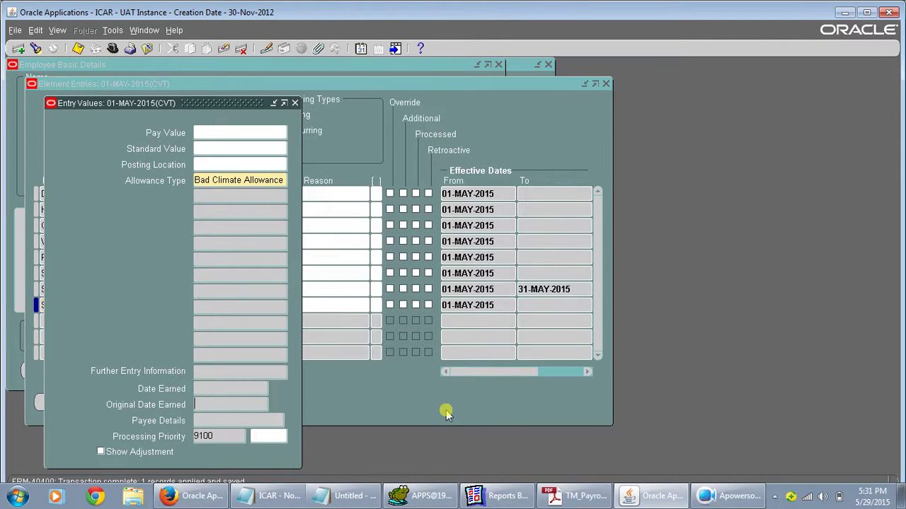
left_click(295, 103)
Step: Add the recurring Cash Handling Allowance to Cashiers element by searching for Cash%, leave its cost allocation blank and save
left_click(158, 322)
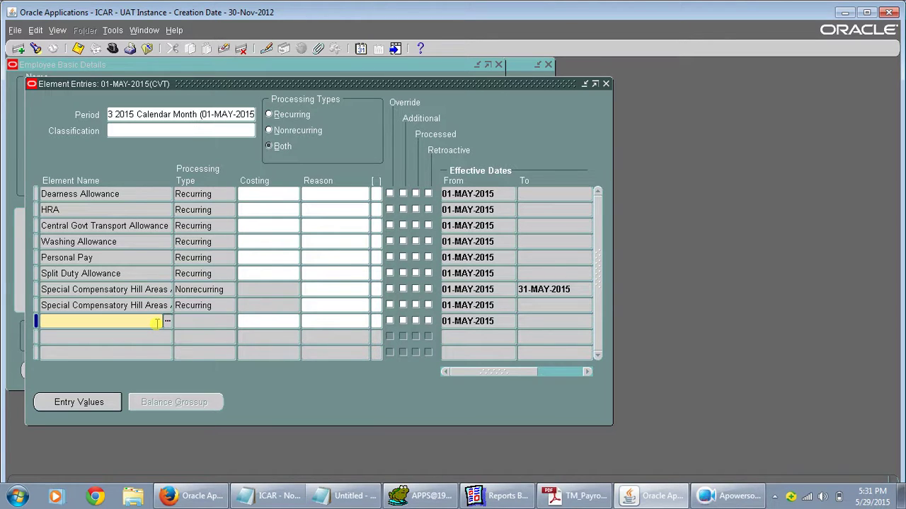
type("Cash%")
key("Tab")
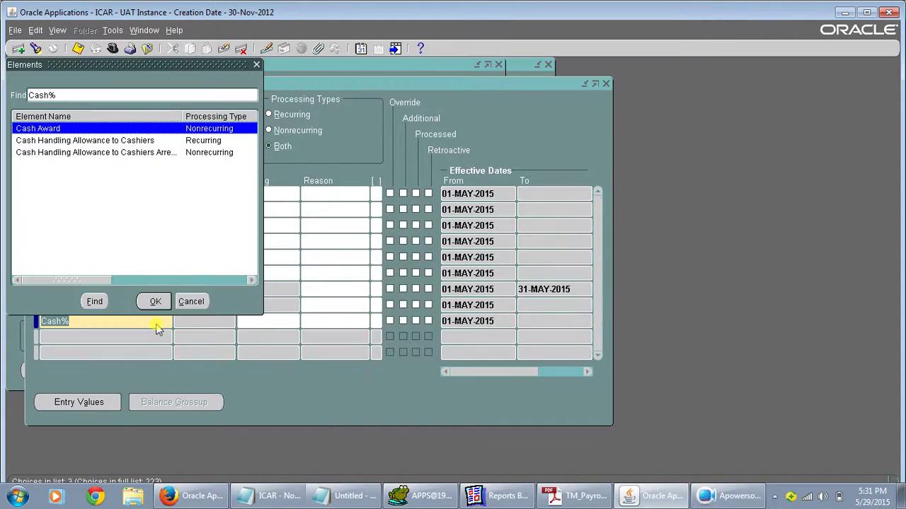
left_click(103, 141)
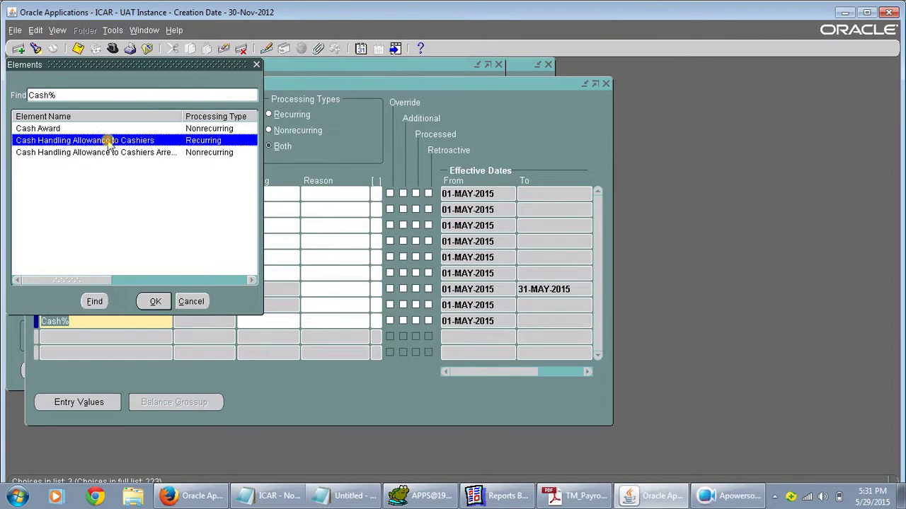
left_click(152, 302)
left_click(520, 311)
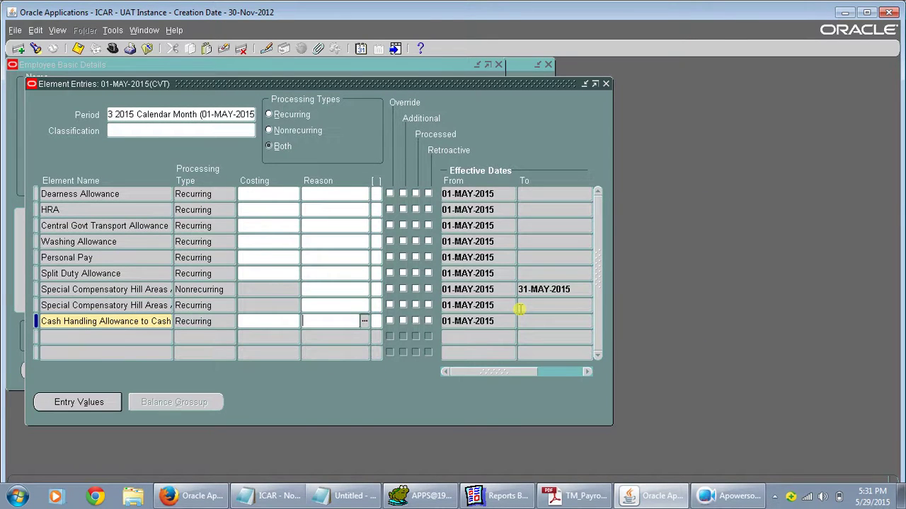
key("ctrl+s")
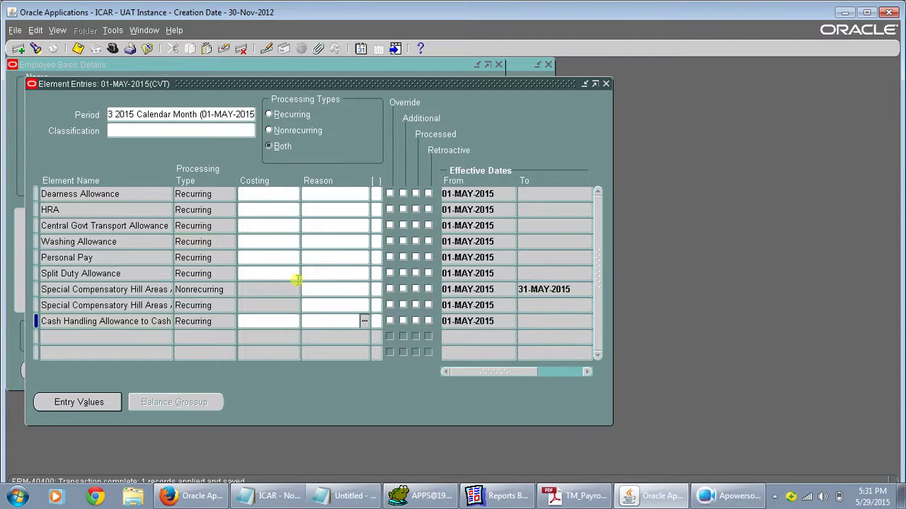
Step: Add the Caretaking Allowance element by searching for Care%, leave its cost allocation blank and save
left_click(141, 334)
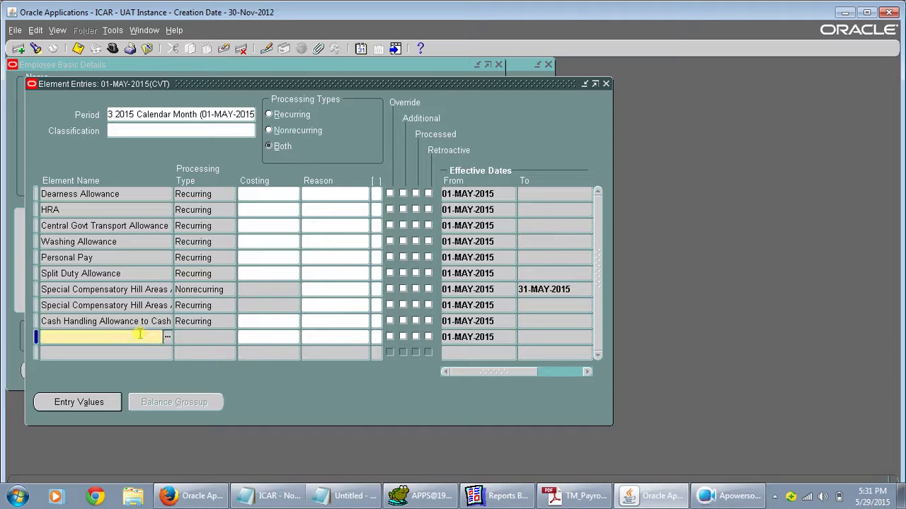
type("Care%")
key("Tab")
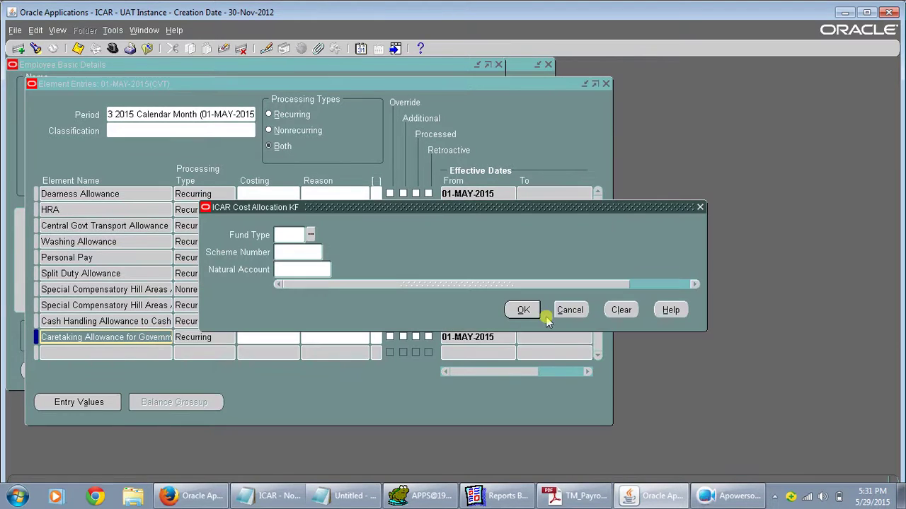
left_click(521, 311)
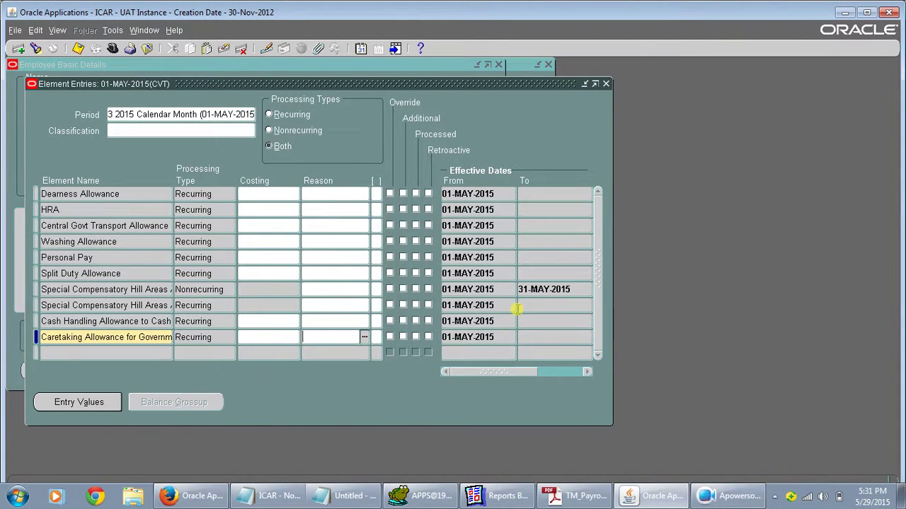
key("ctrl+s")
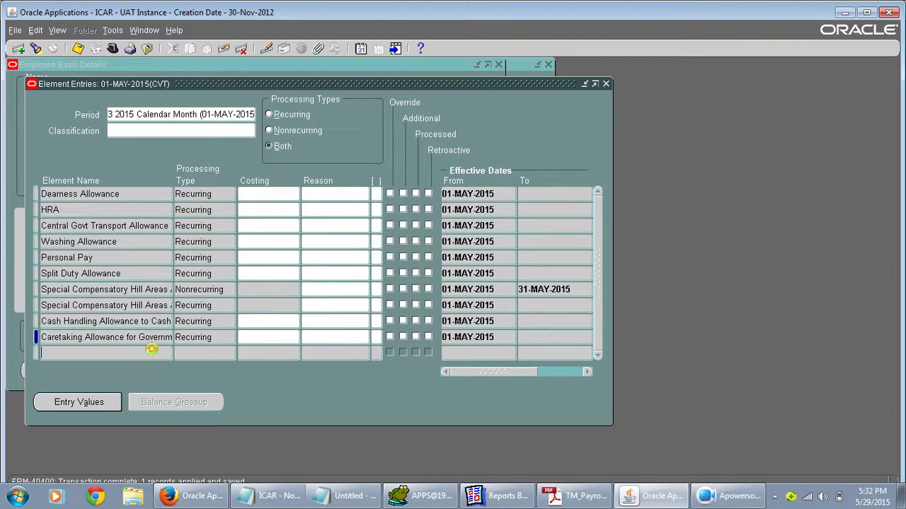
Step: Add the Fee Honorarium and Renumeration element by searching for Fee%hon%, accepting the blank cost allocation
left_click(152, 351)
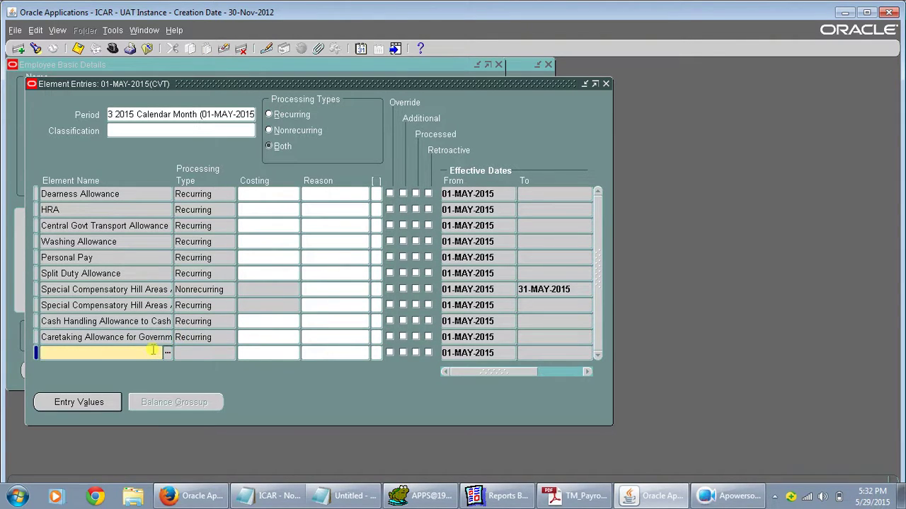
type("Fee%hon%")
key("Tab")
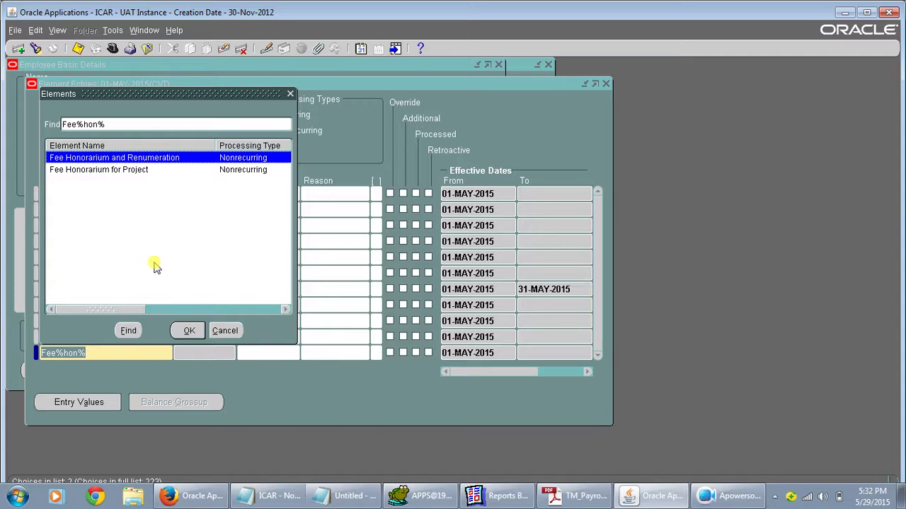
left_click(190, 331)
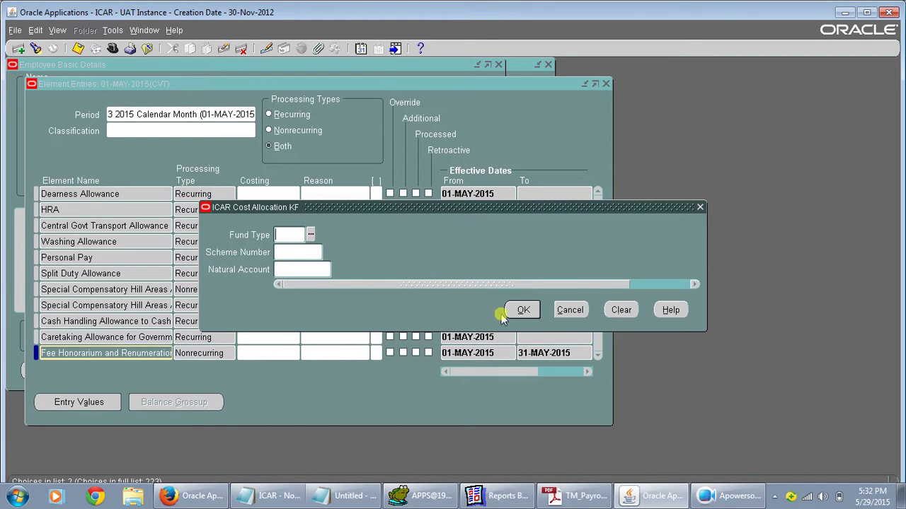
left_click(521, 310)
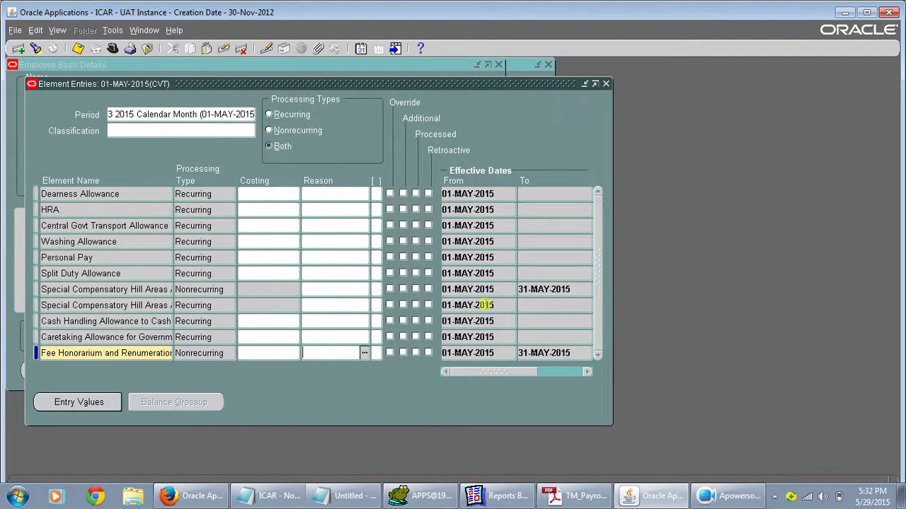
Step: Set the Pay Value of the Fee Honorarium and Renumeration entry to 2000, save and close the entry values
left_click(78, 402)
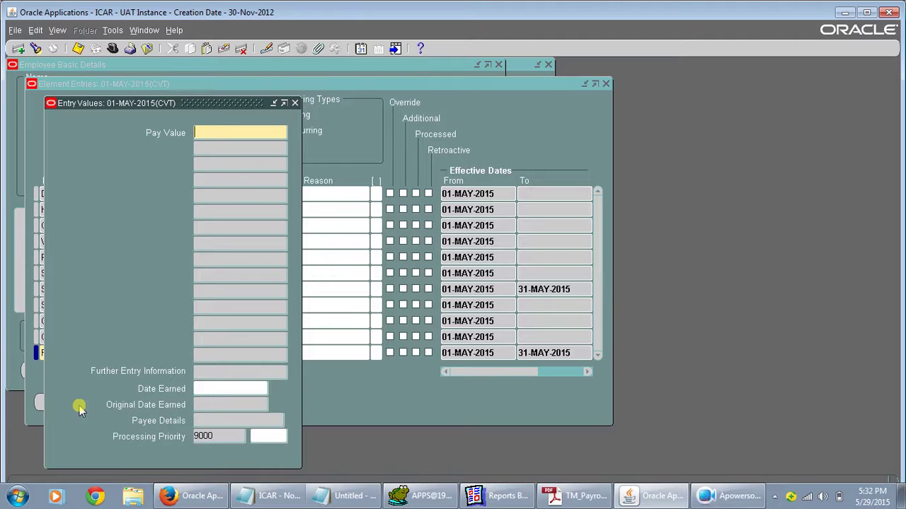
type("2000")
key("ctrl+s")
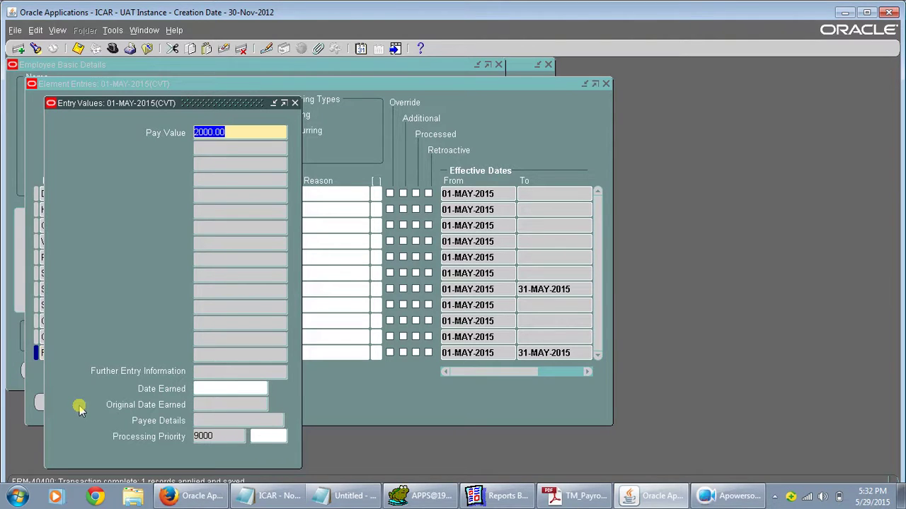
left_click(295, 103)
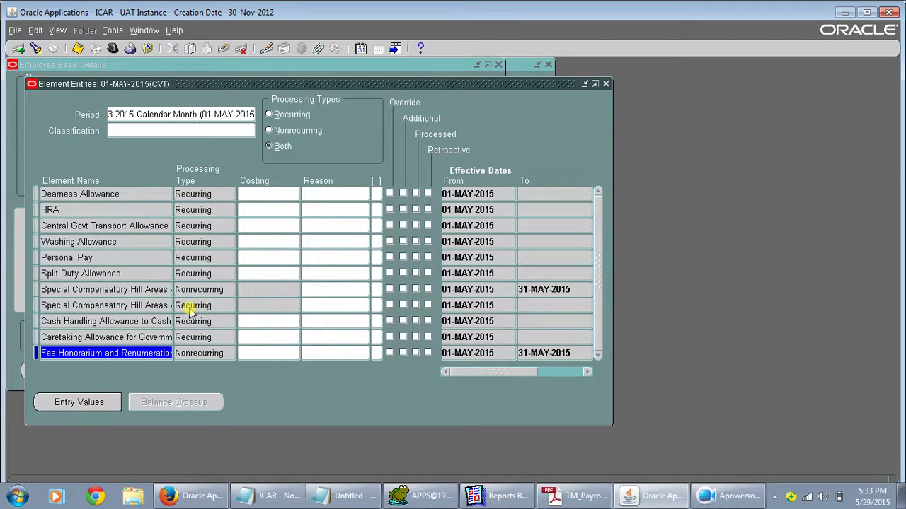
Step: Add the recurring Non Practising Allowance element by searching for Non%prac%, leave its cost allocation blank and save
key("Down")
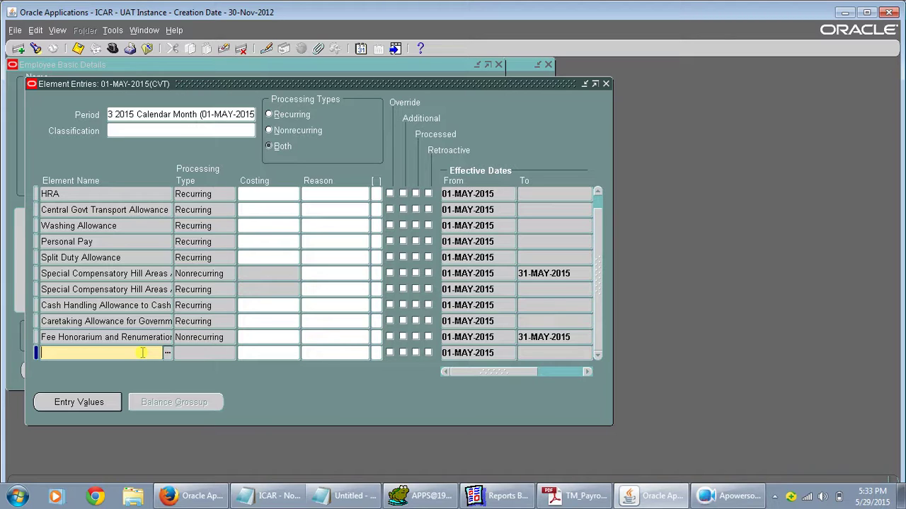
type("Non%prac%")
key("Tab")
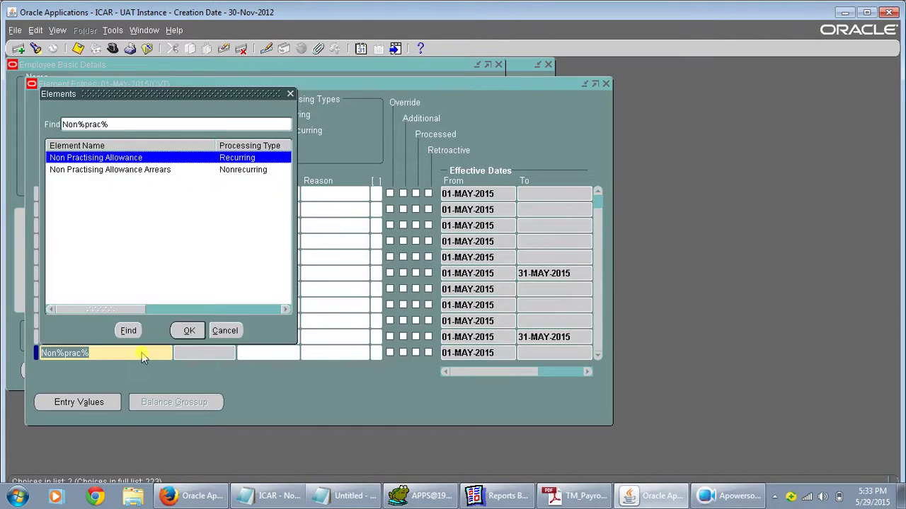
left_click(187, 331)
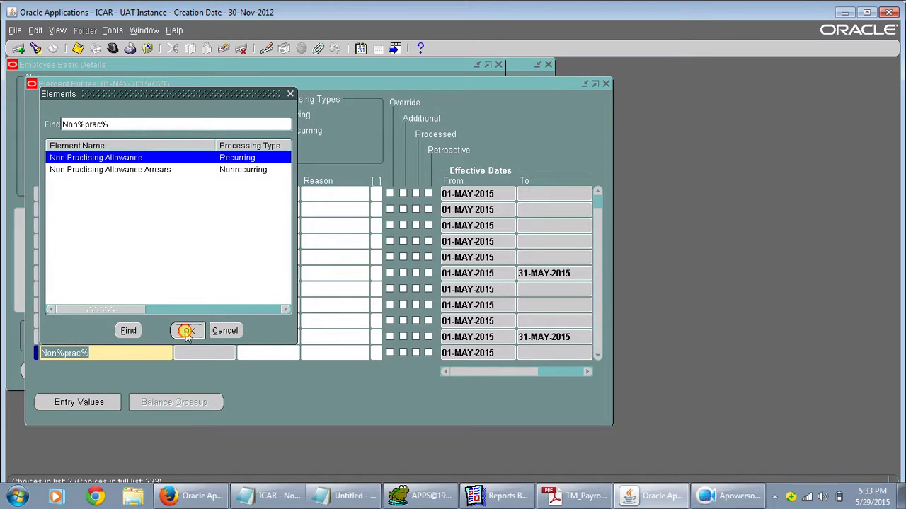
left_click(511, 311)
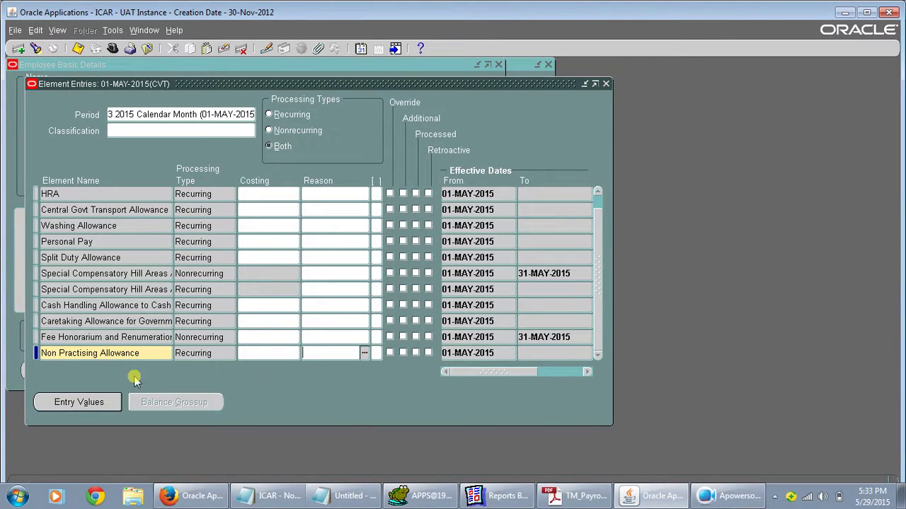
key("ctrl+s")
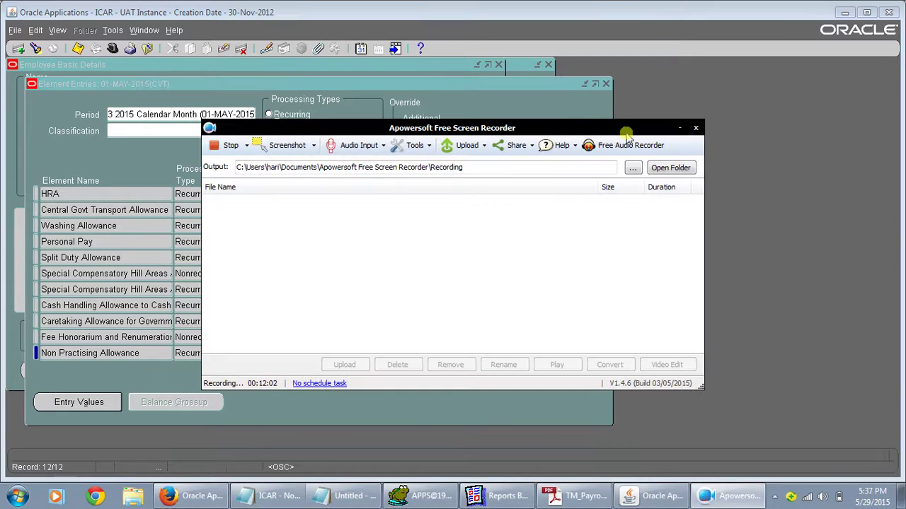
left_click(678, 128)
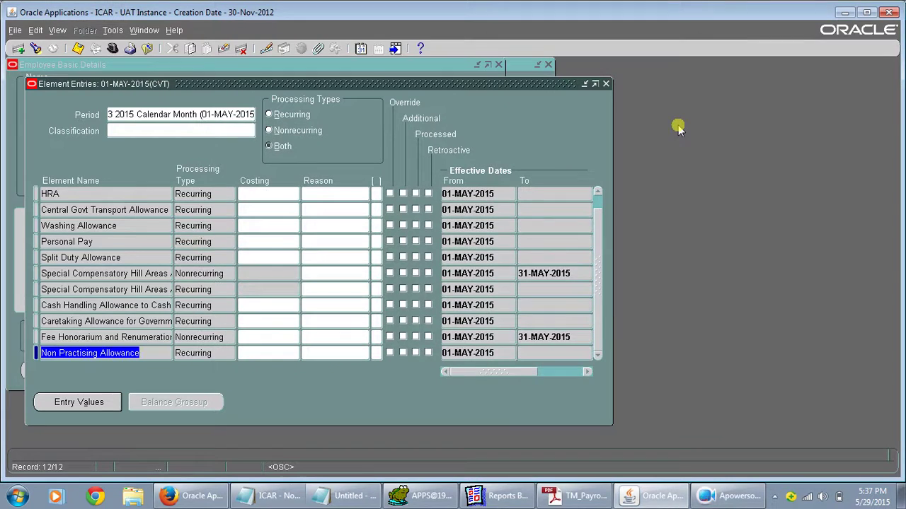
Step: Add the recurring Tribal Area Allowance element by searching for Tribal%, leave its costing and Pay Value blank and save
key("Down")
type("Tr")
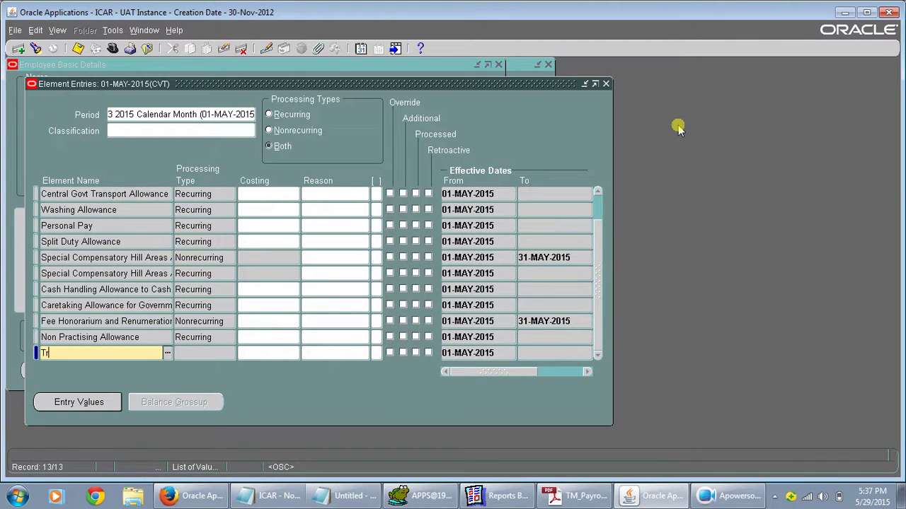
type("ibal%")
key("Tab")
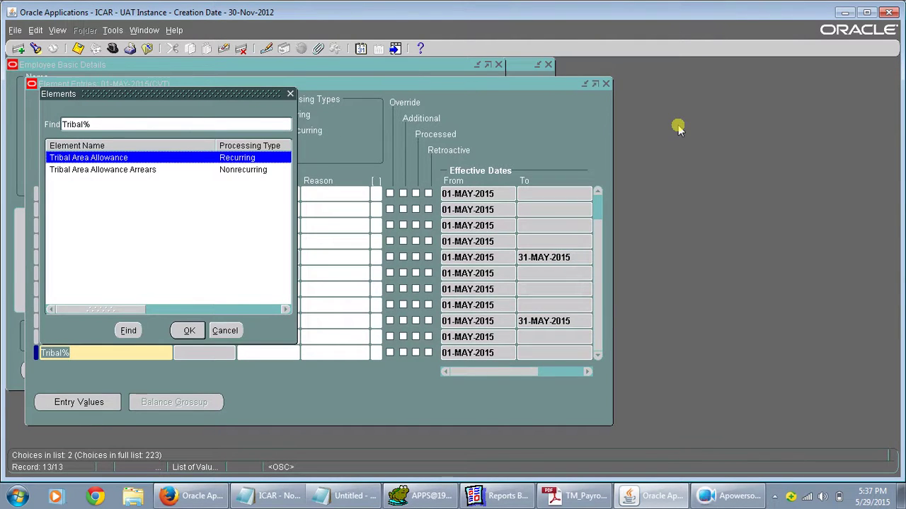
key("Return")
key("Return")
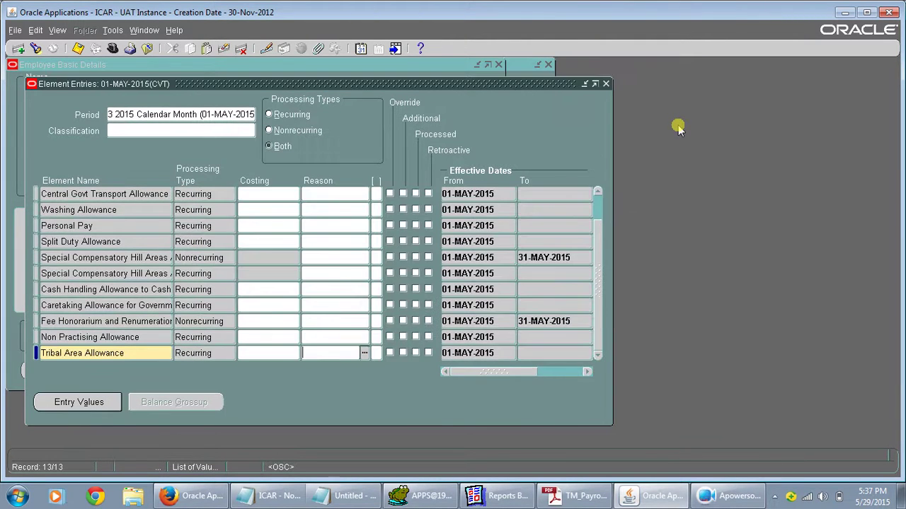
left_click(67, 403)
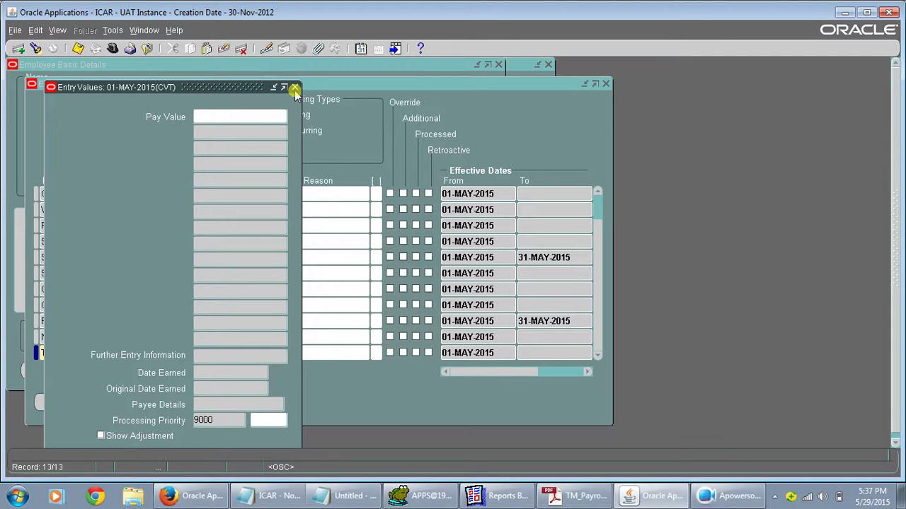
left_click(295, 88)
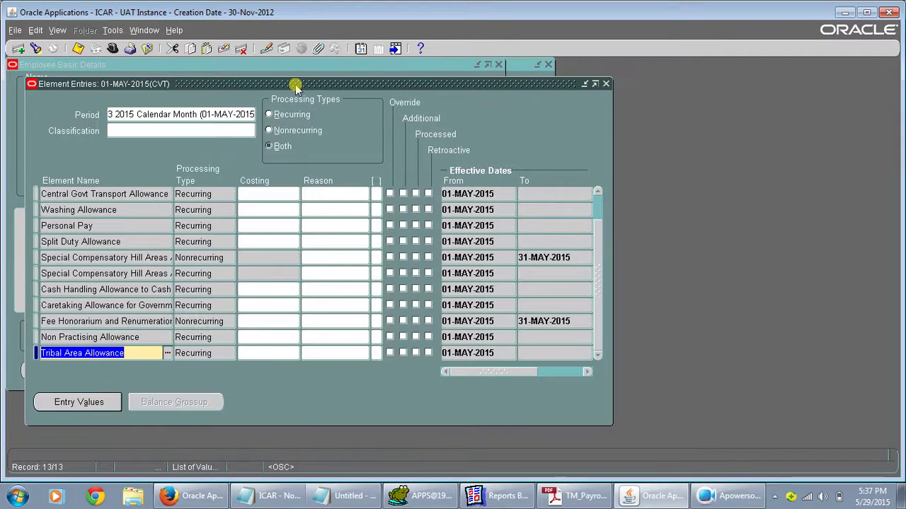
key("ctrl+s")
Step: Add the Project Allowance element by searching for Project%, accepting the blank cost allocation
key("Down")
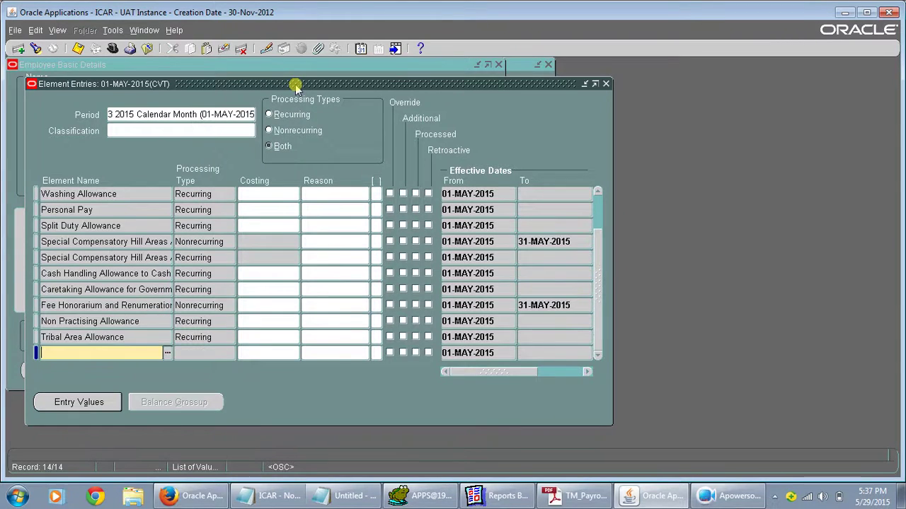
type("P")
type("ro")
type("j")
type("ect")
type("%")
key("Tab")
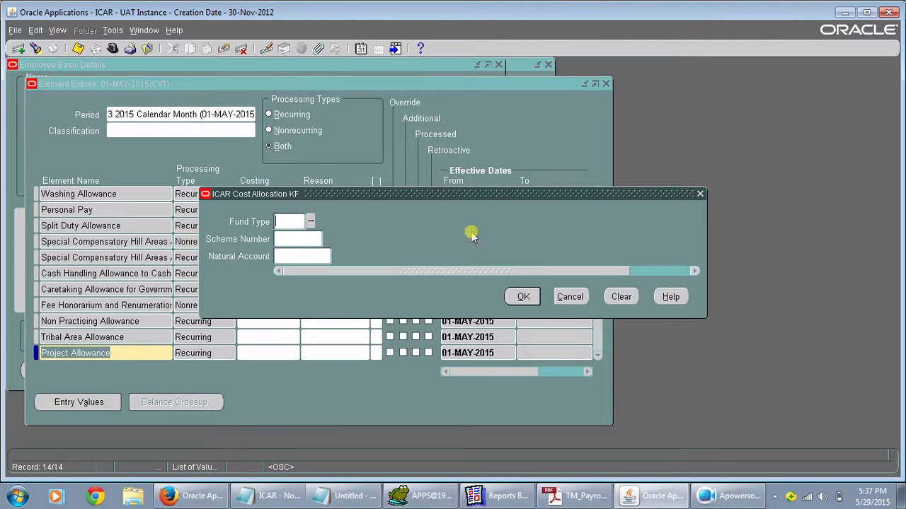
left_click(523, 296)
Step: Set the Pay Value of the Project Allowance entry to 3000, save and close the entry values
left_click(113, 403)
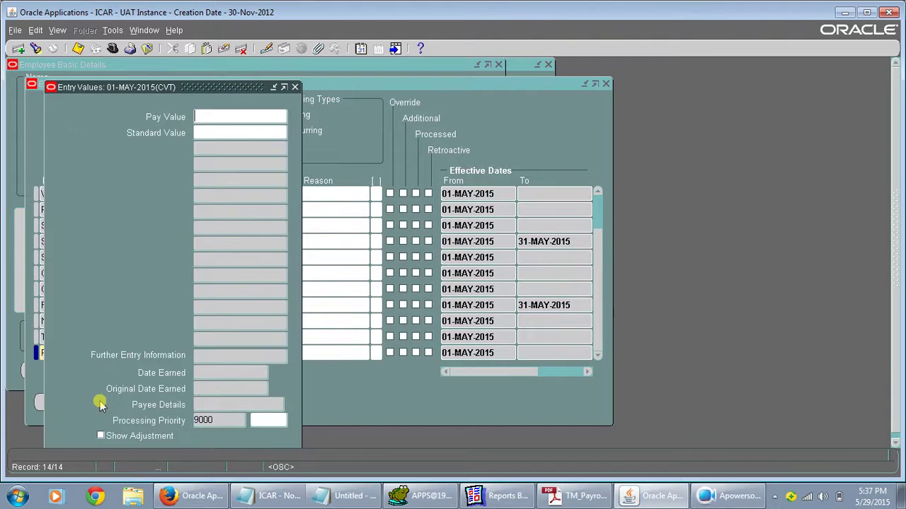
type("3000")
key("Tab")
key("ctrl+s")
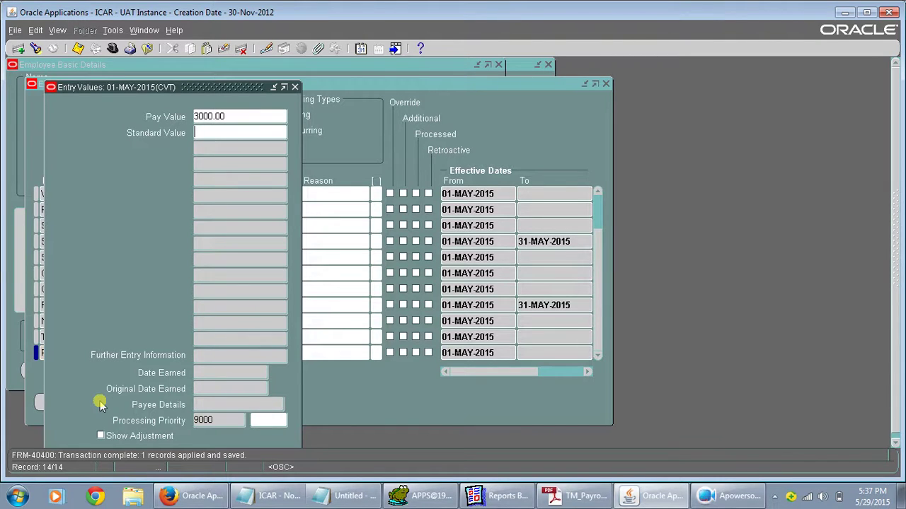
left_click(295, 87)
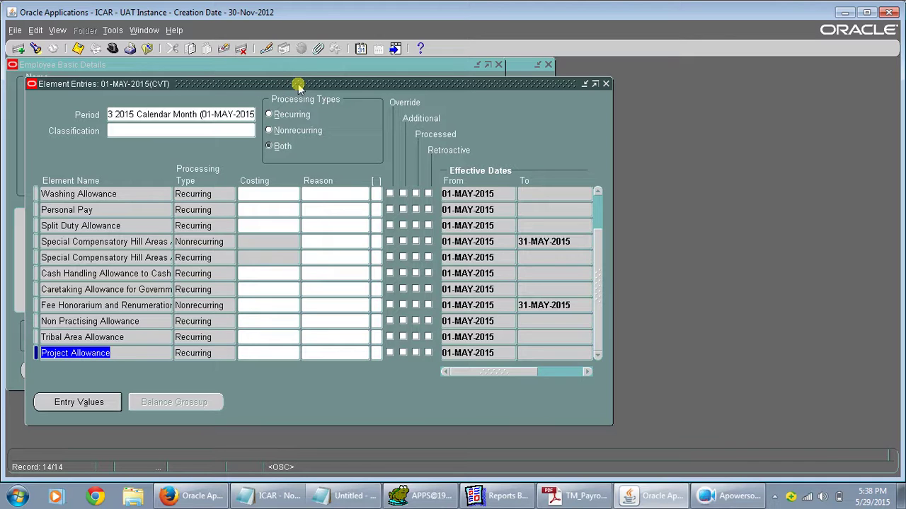
Step: Try to add an allowance element by searching for Sunder%All% and %Sunder%, and clear the unsaved row
key("Down")
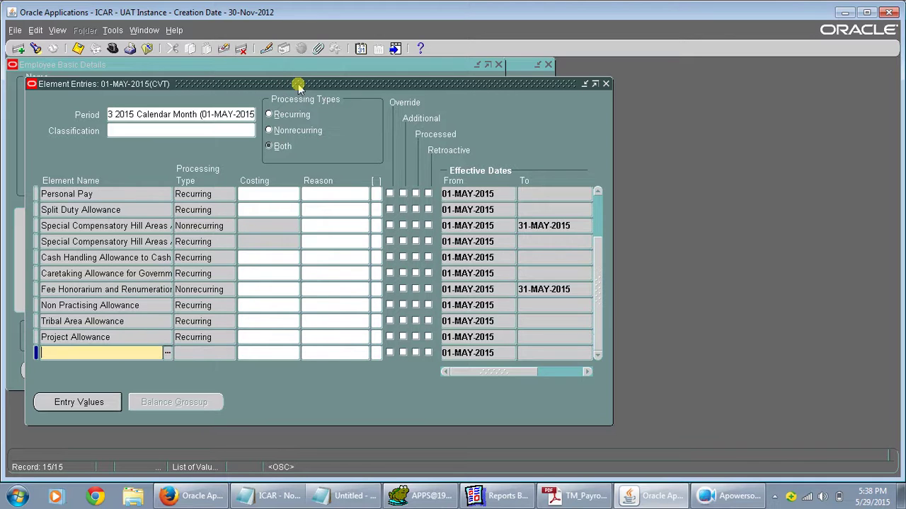
type("Sunder%All%")
key("Tab")
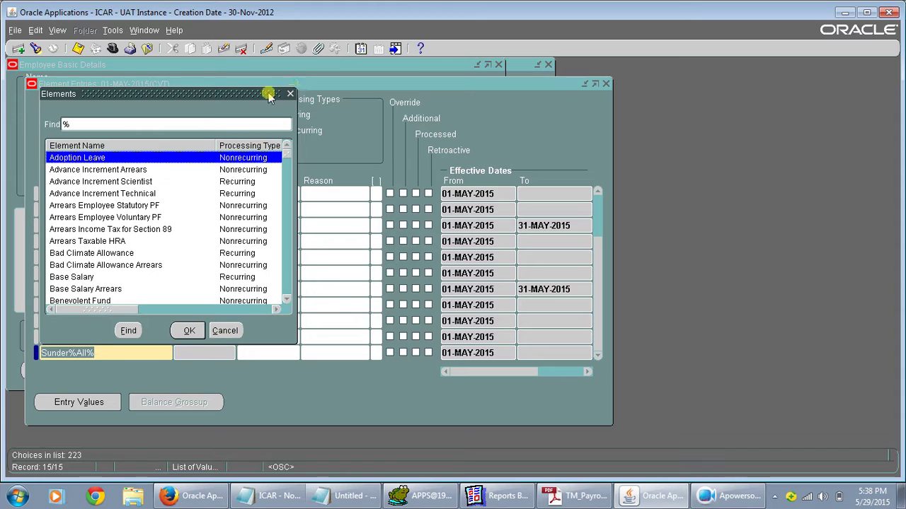
left_click(196, 123)
type("Sunder")
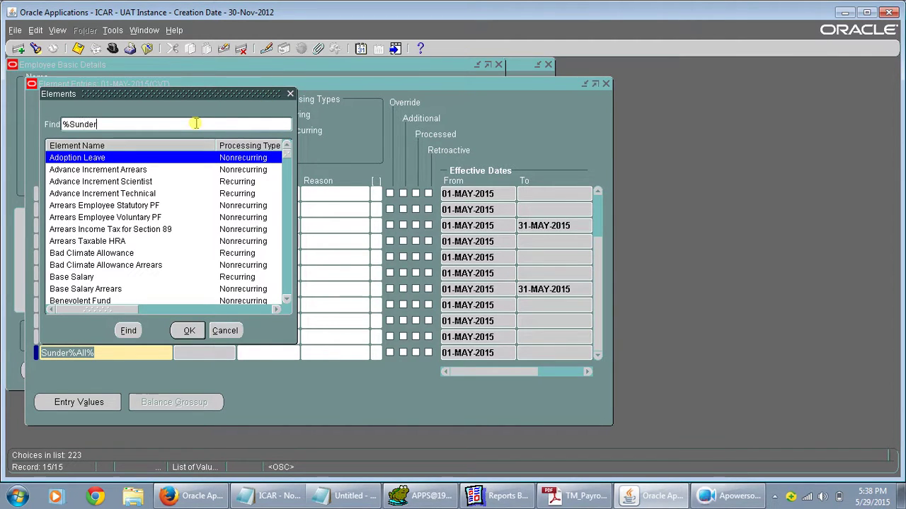
type("%")
key("Return")
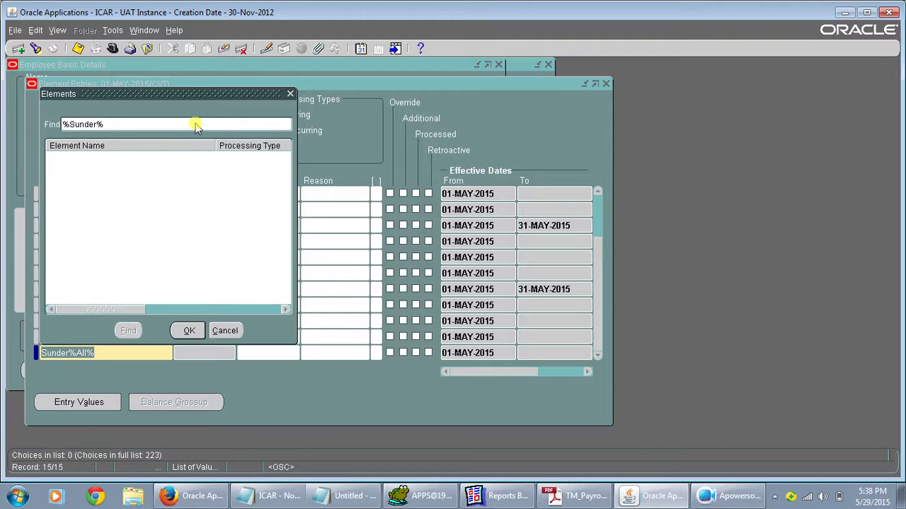
left_click(290, 93)
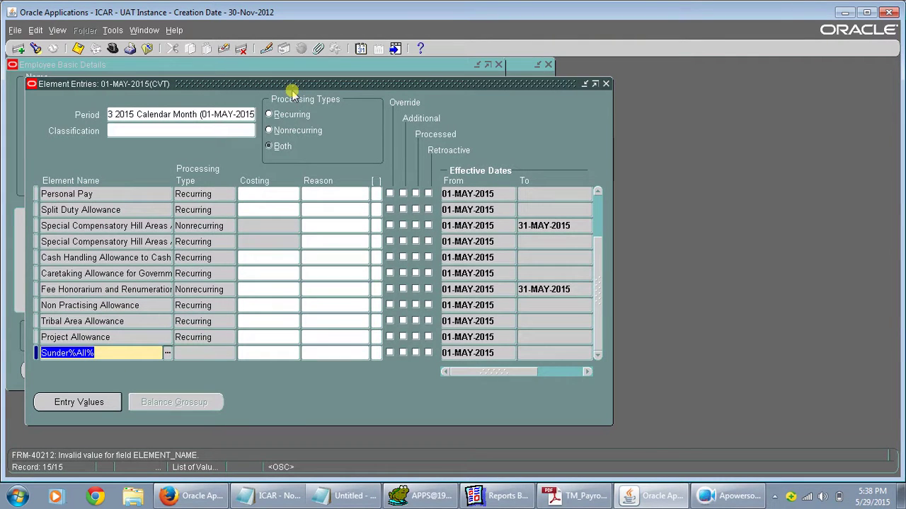
key("BackSpace")
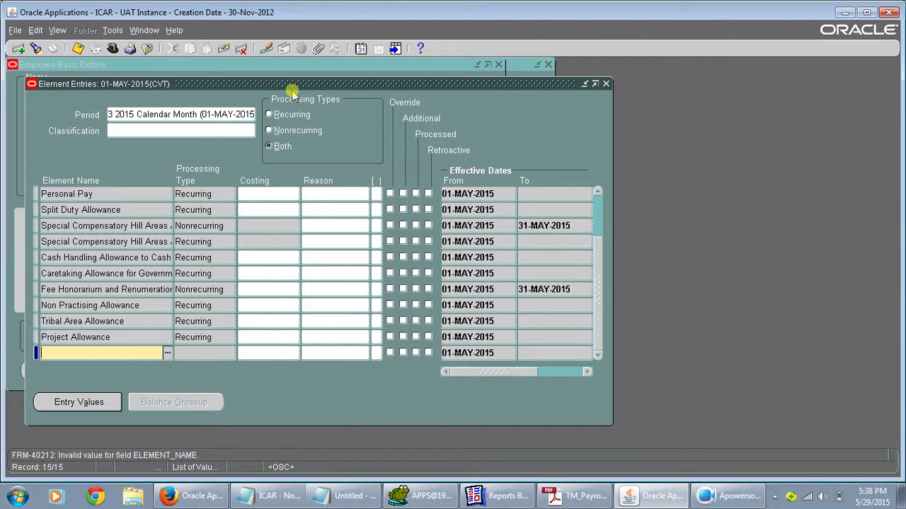
left_click(224, 48)
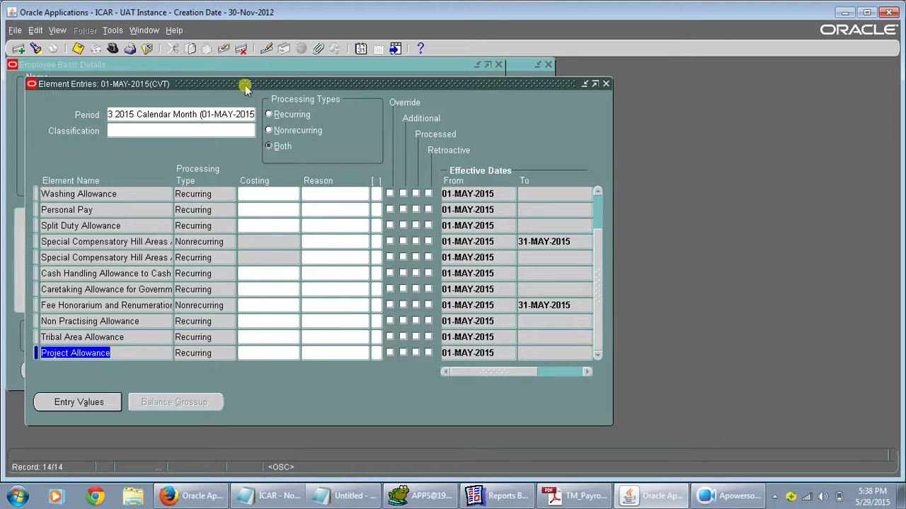
Step: Add the recurring CGHS Deduction element by searching for CGHS, leave its cost allocation blank and save
key("Down")
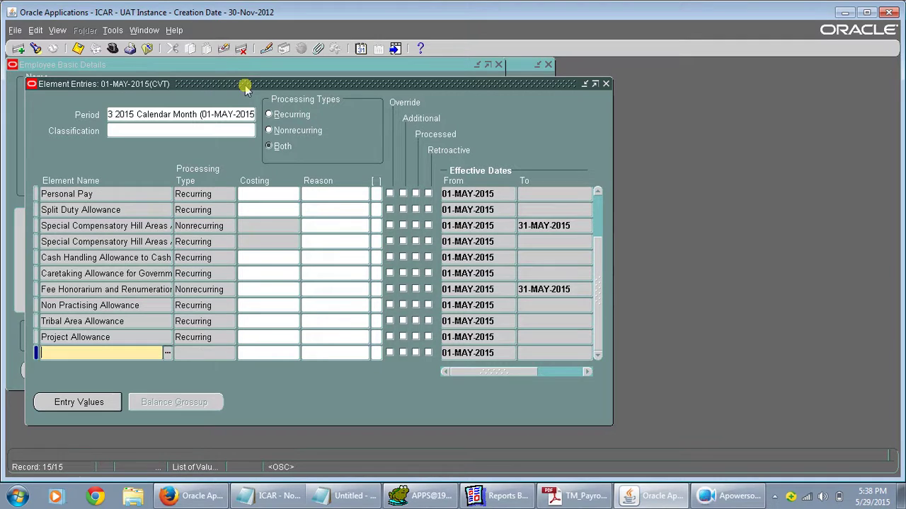
type("CGHS")
key("Tab")
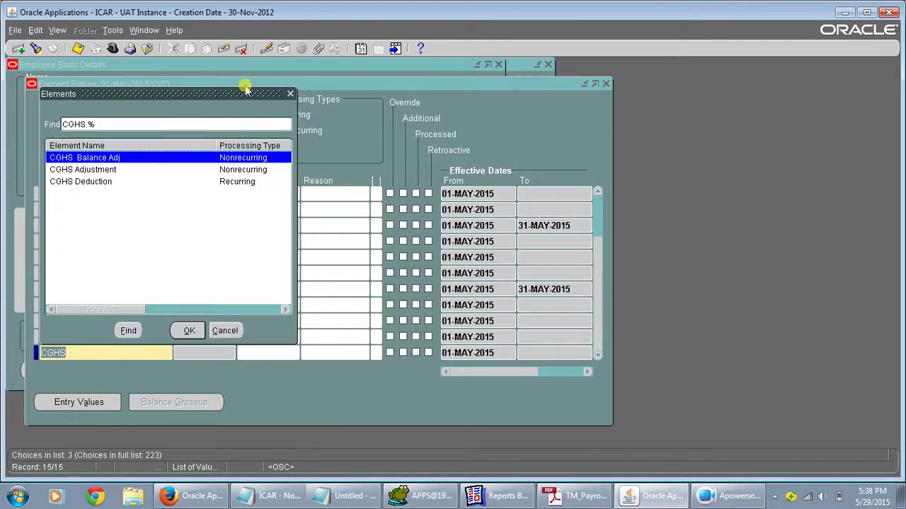
key("Down")
key("Down")
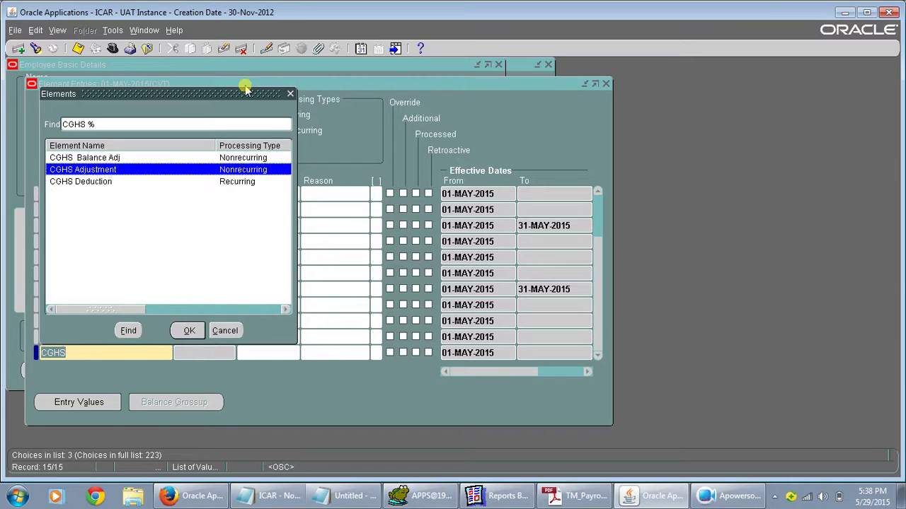
key("Return")
key("Return")
key("ctrl+s")
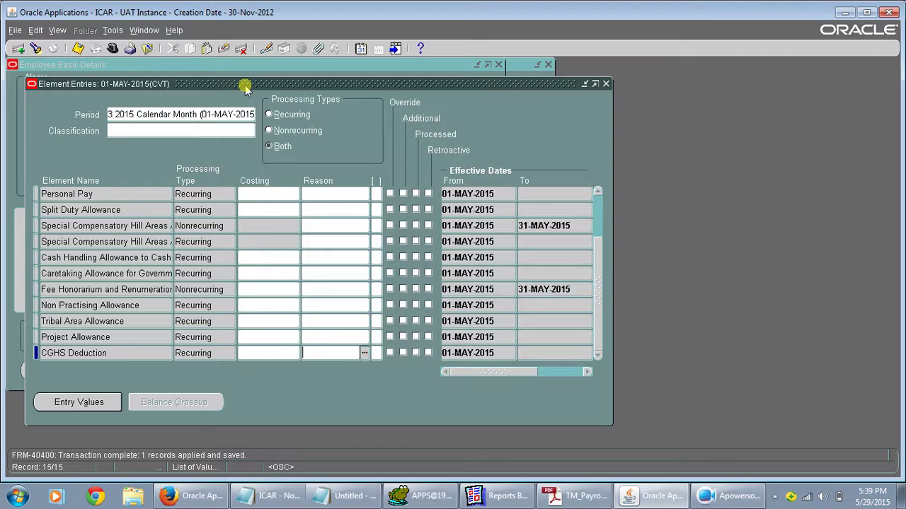
Step: Add the CGEGIS element in a new row, leave its cost allocation blank and save
key("Down")
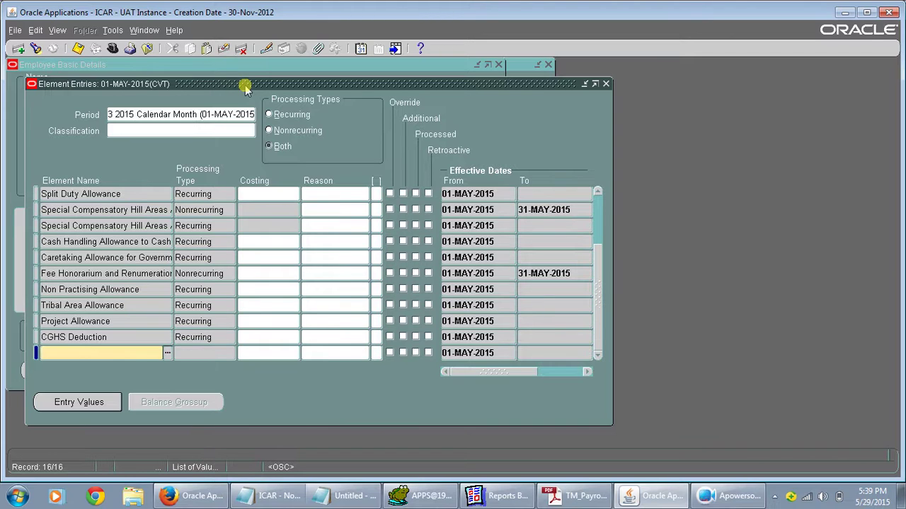
type("CGEGIS")
key("Tab")
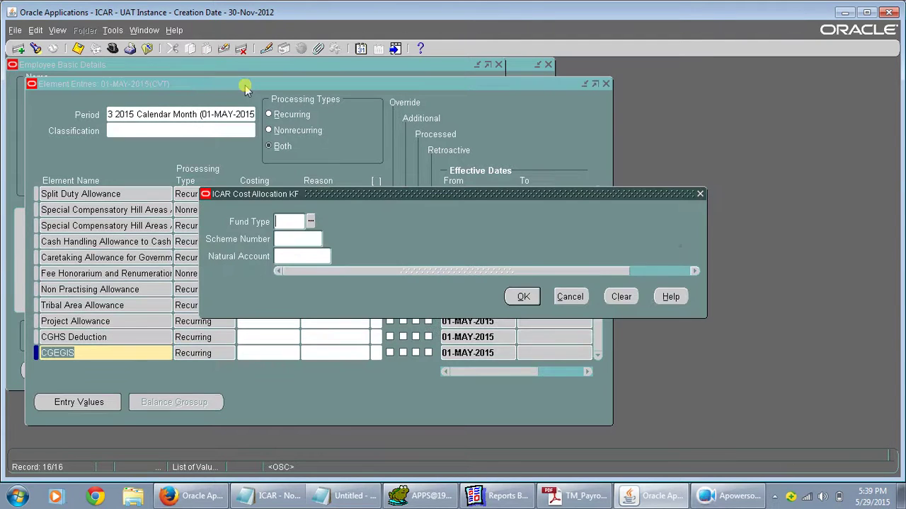
left_click(523, 297)
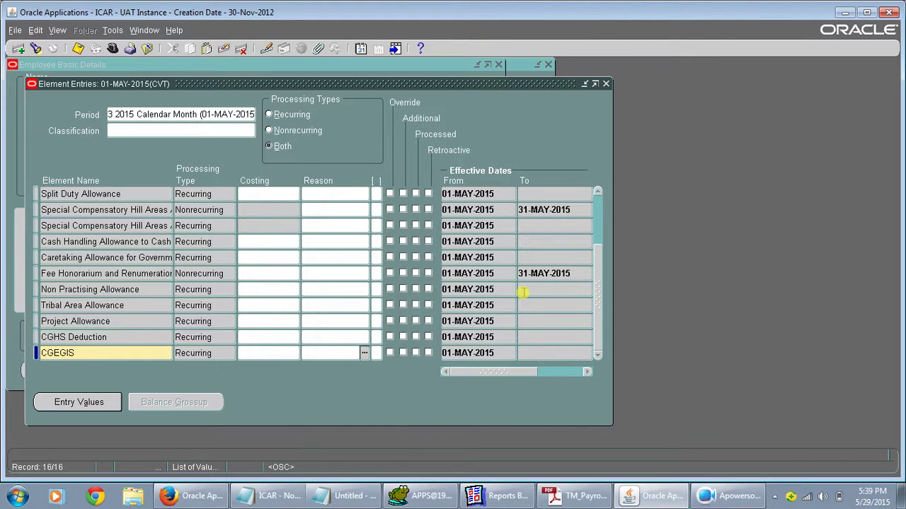
key("ctrl+s")
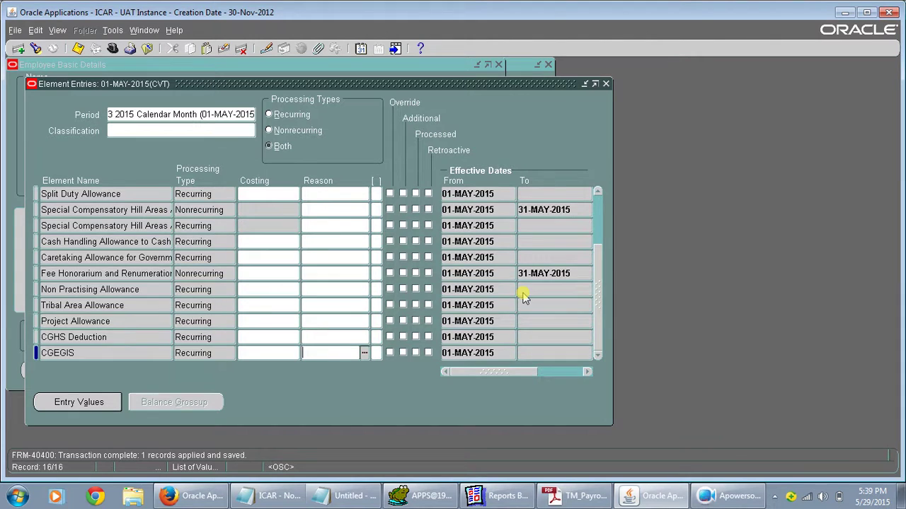
Step: Add the GPF Information element in a new row of the element entries
key("ctrl+Down")
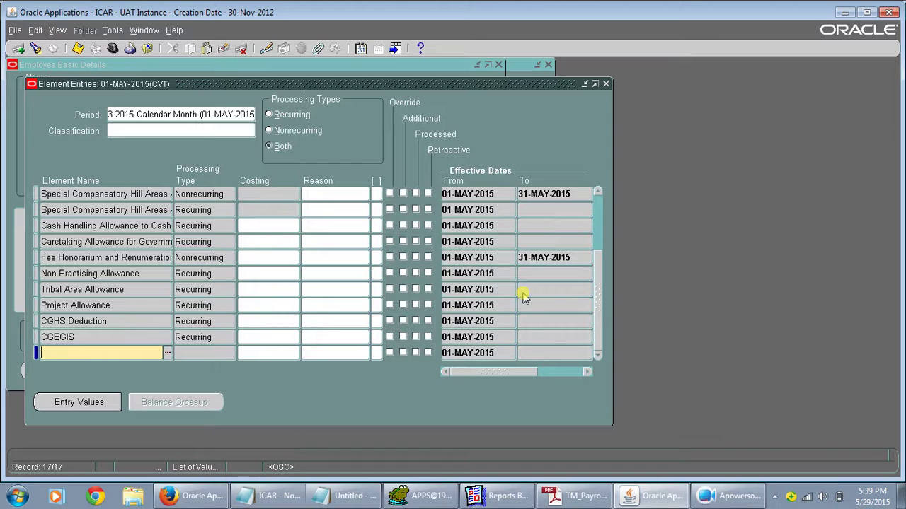
type("GPF Information")
key("Tab")
left_click(522, 296)
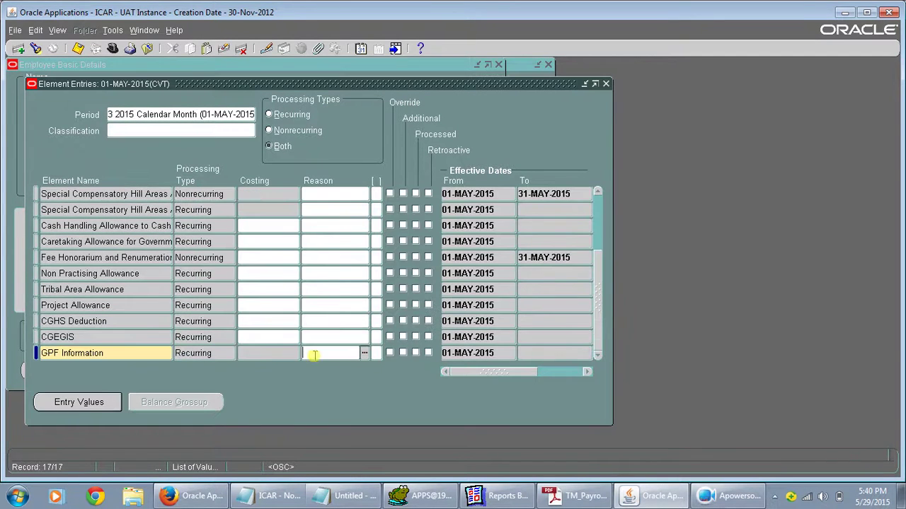
Step: Set the EE Voluntary PF Amount of the GPF Information entry to 10000 and save
left_click(91, 401)
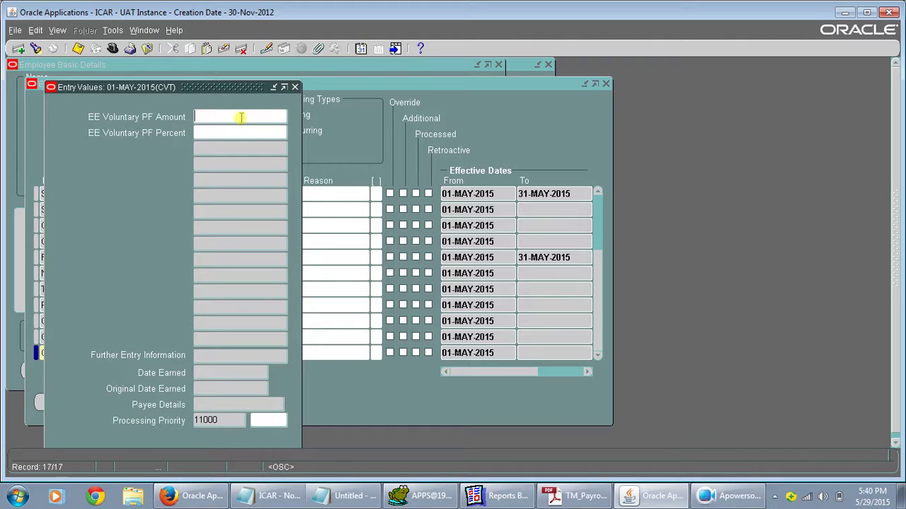
type("30000")
left_click(198, 117)
key("BackSpace")
type("1")
key("ctrl+s")
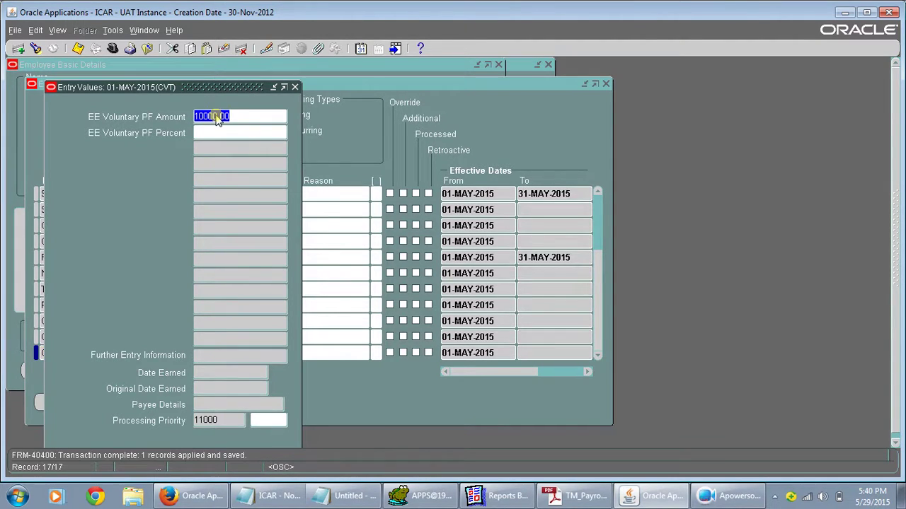
Step: Add the NPS Information element in a new row of the element entries and save
left_click(296, 87)
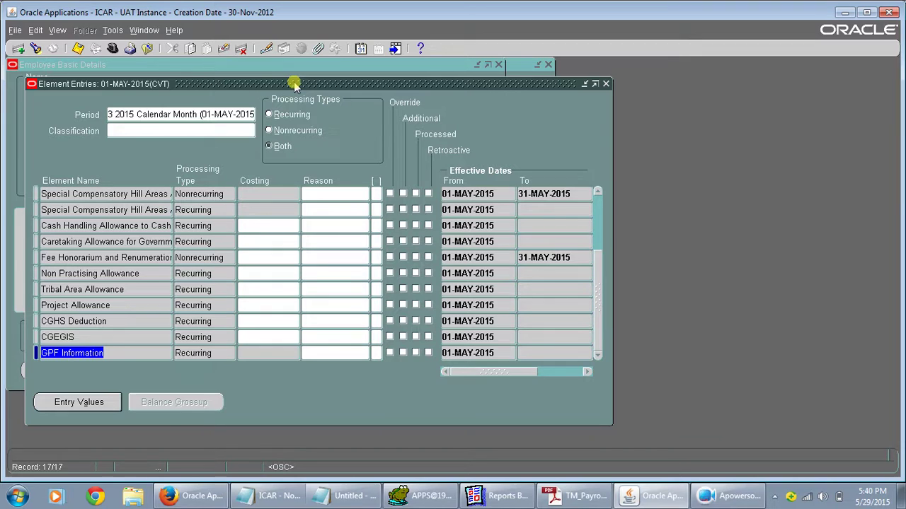
key("Down")
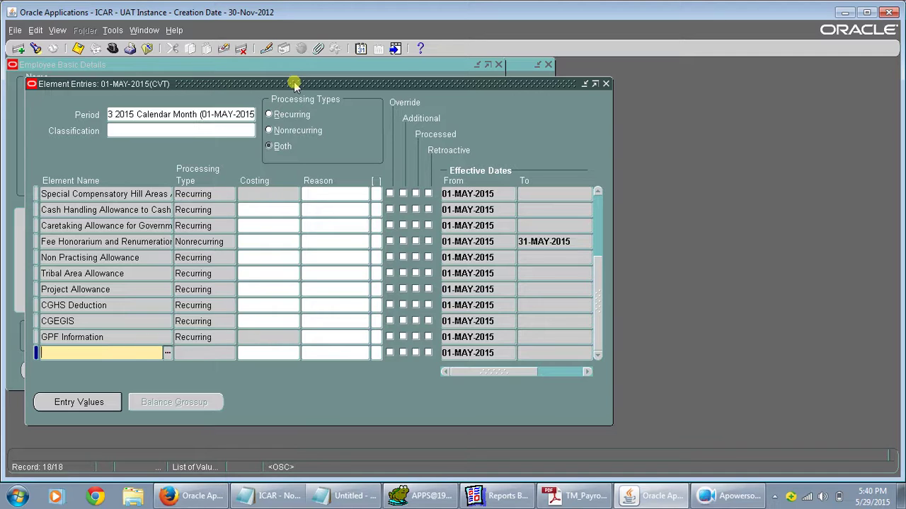
type("NPS information")
key("Tab")
key("Return")
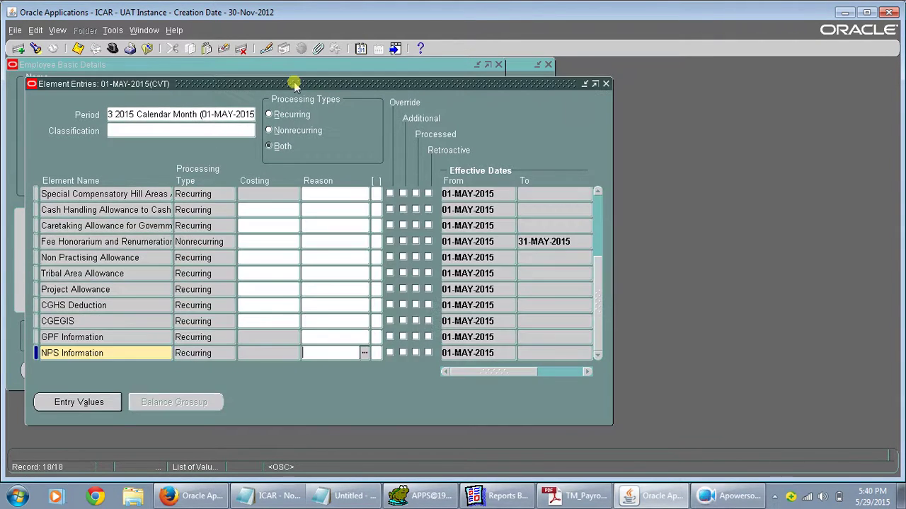
key("ctrl+s")
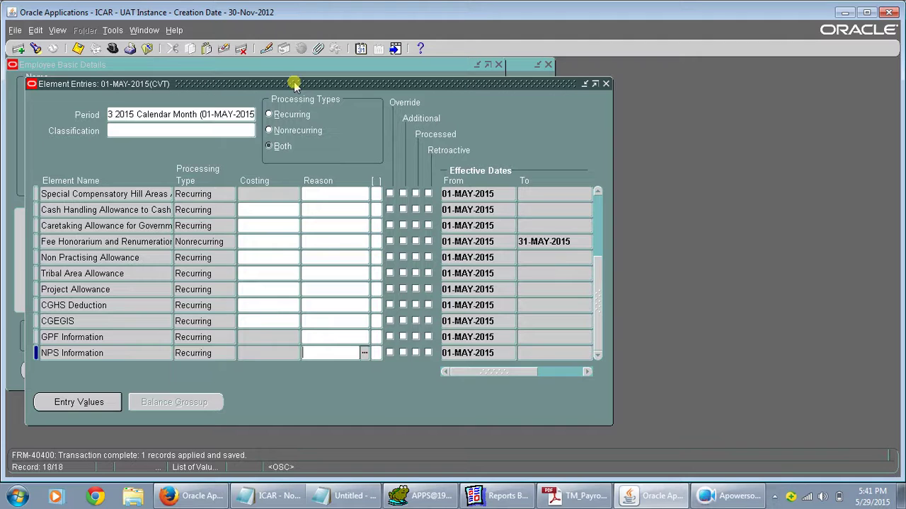
Step: Add the Society Deduction element in a new row, leave its cost allocation blank, set its Pay Value to 90 and save
key("Down")
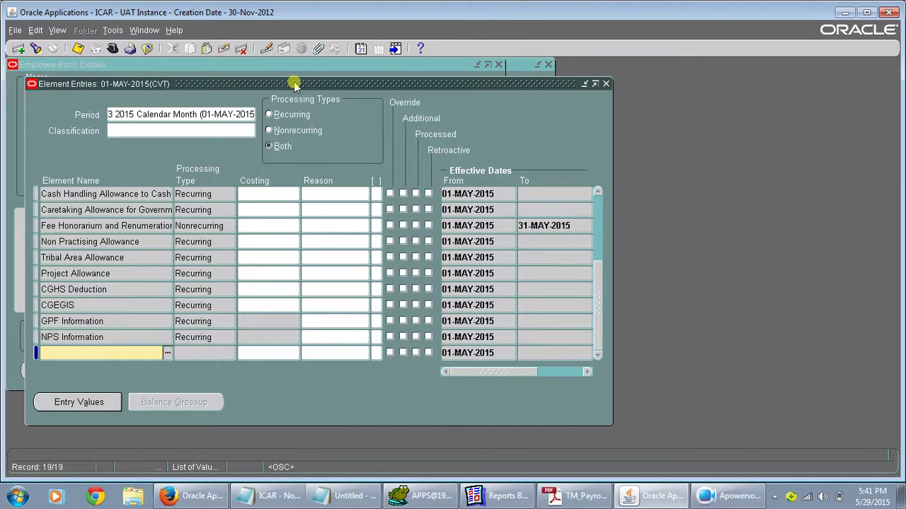
type("society%ded%")
key("Tab")
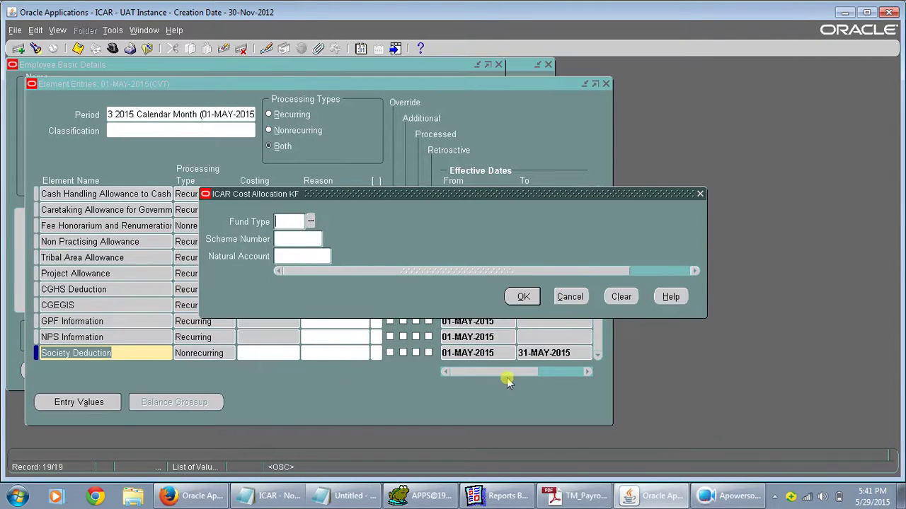
left_click(524, 298)
left_click(78, 401)
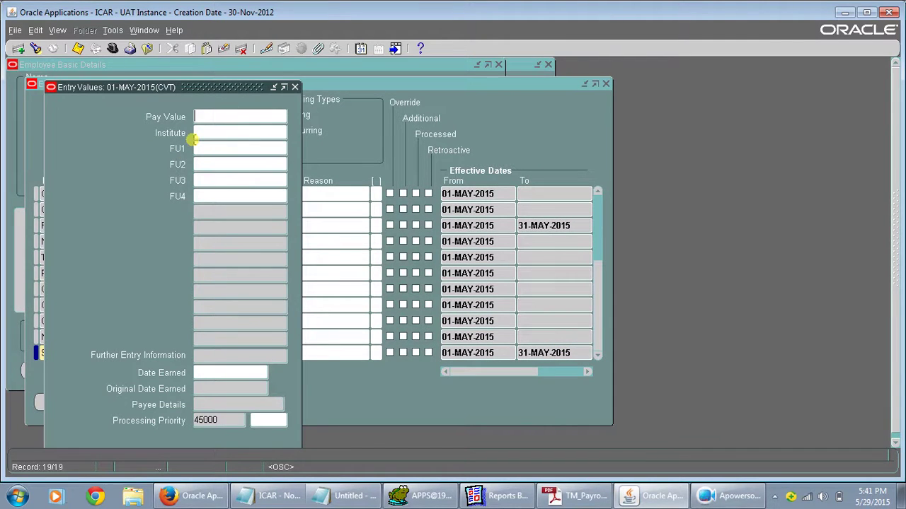
type("90")
key("ctrl+s")
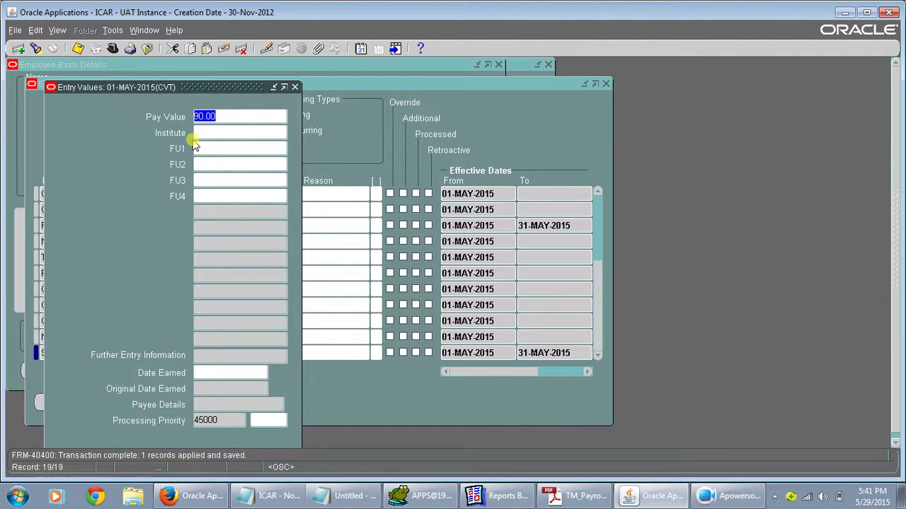
left_click(295, 86)
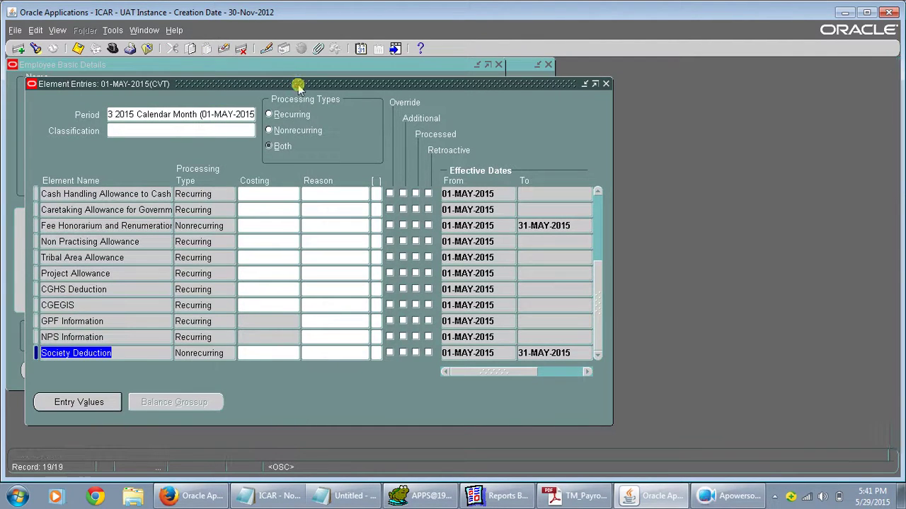
Step: Add the Club element in a new row, set its Pay Value to 80 and save
key("Down")
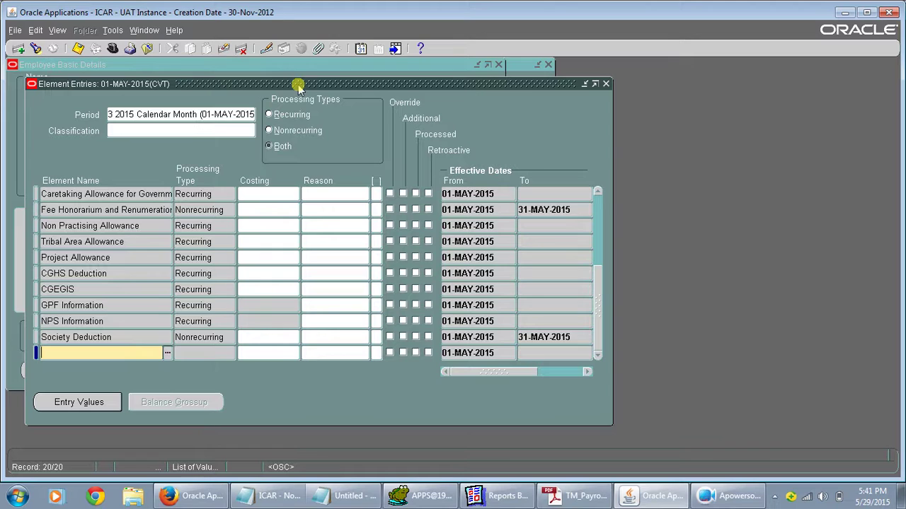
type("club")
left_click(83, 403)
left_click(233, 118)
type("80")
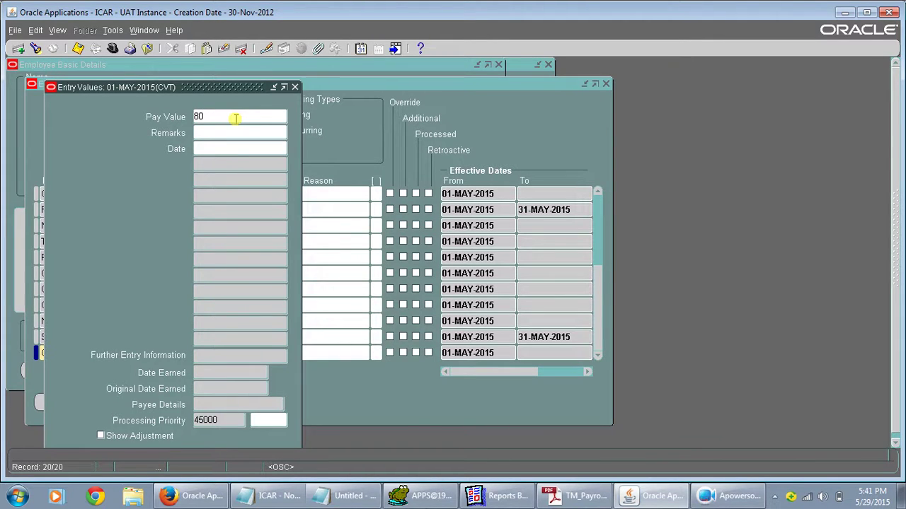
key("ctrl+s")
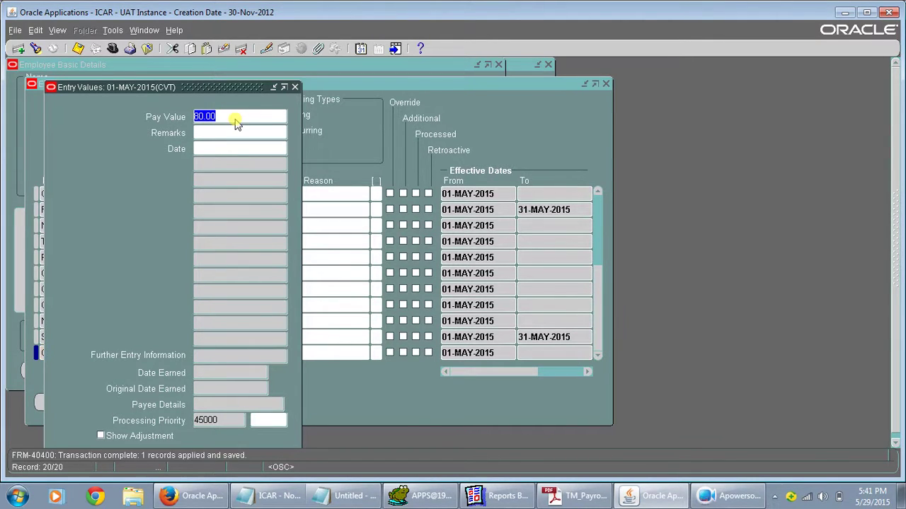
left_click(237, 124)
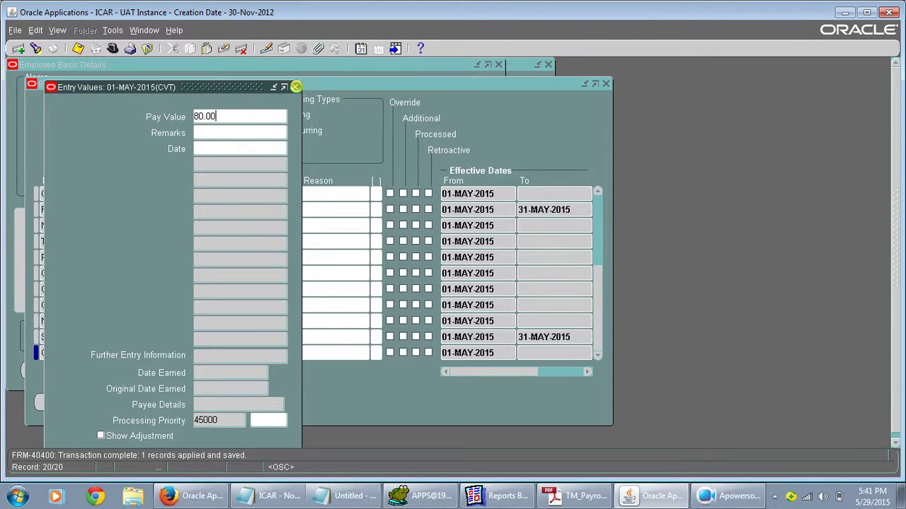
left_click(296, 87)
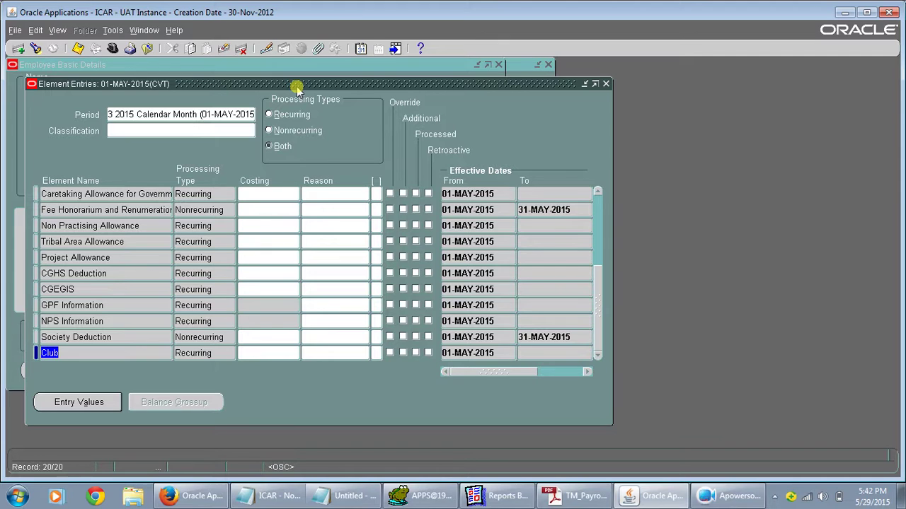
Step: Add the nonrecurring Miscellaneous Deduction element by searching for misc%, leaving its cost allocation blank
key("Down")
type("m")
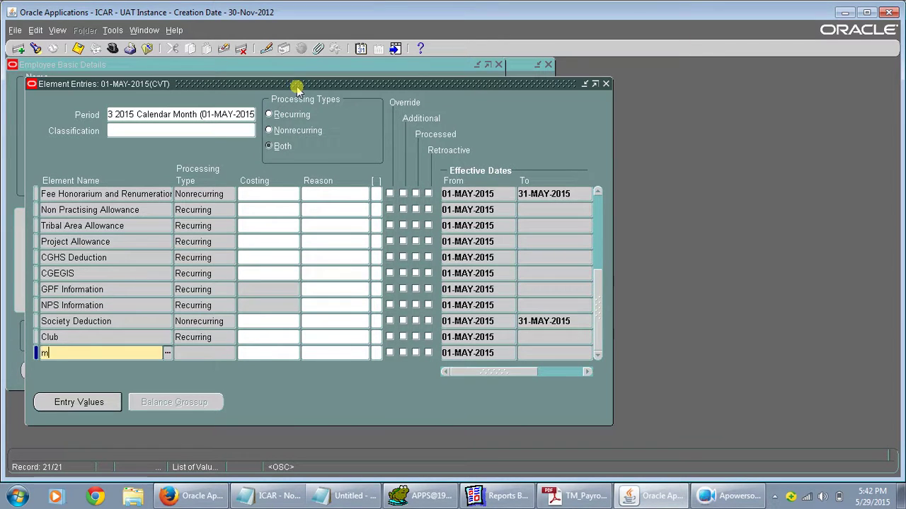
type("isc%")
key("Tab")
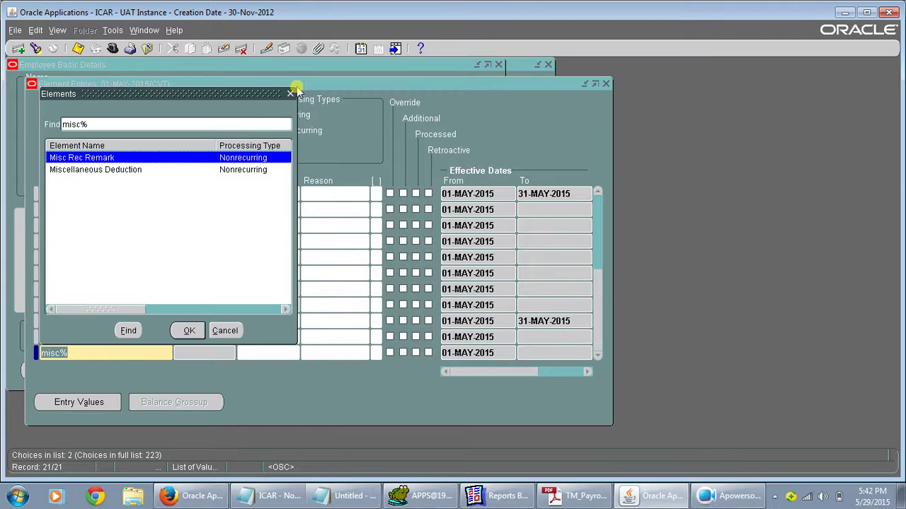
key("Down")
key("Return")
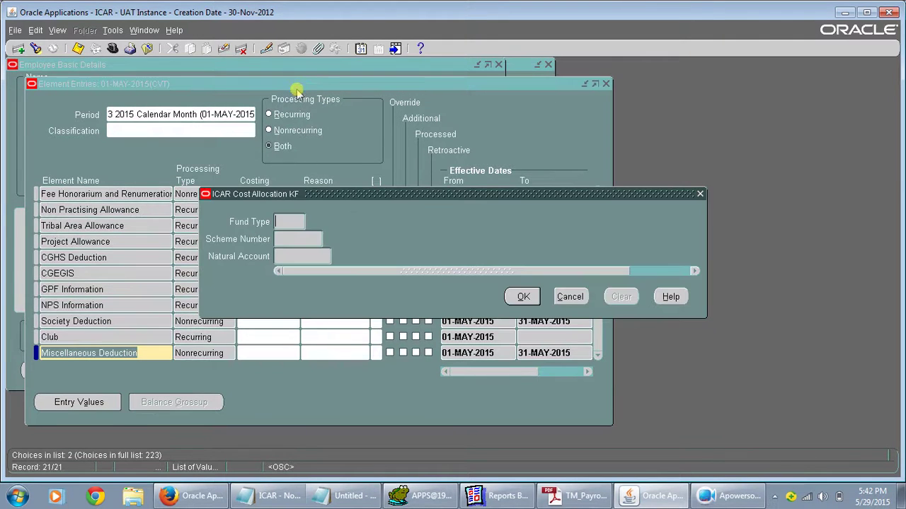
left_click(522, 296)
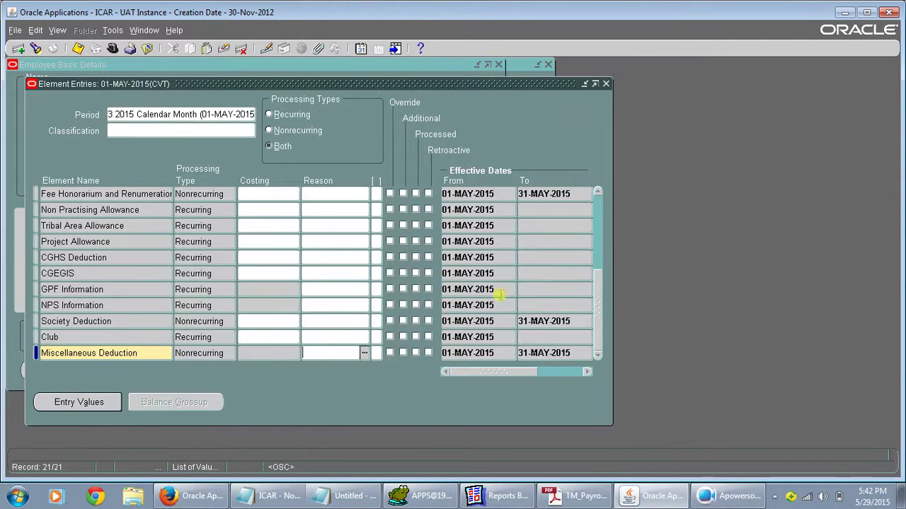
Step: Set the Pay Value of the Miscellaneous Deduction entry to 30 and save
left_click(79, 403)
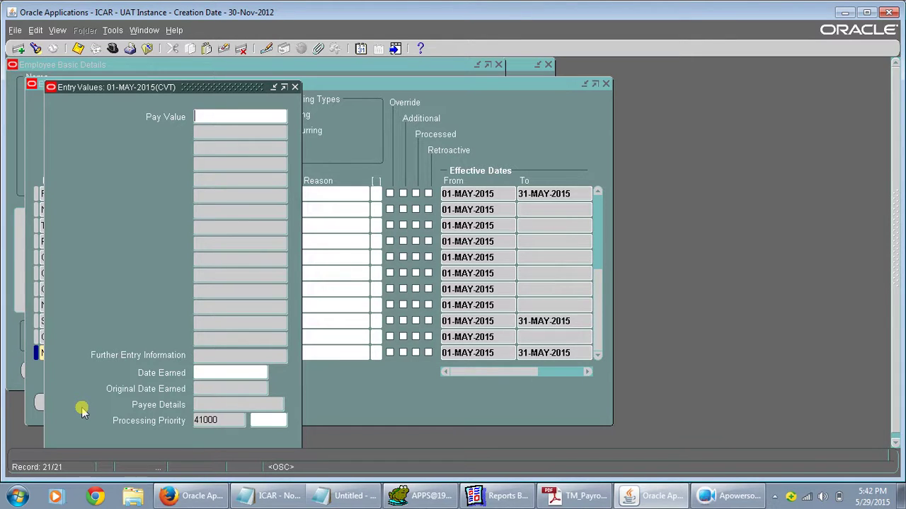
type("30")
key("ctrl+s")
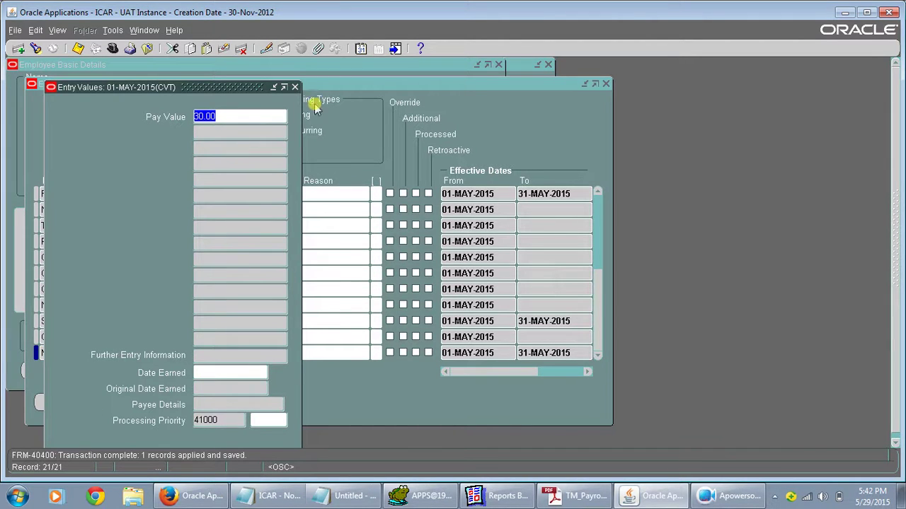
left_click(295, 87)
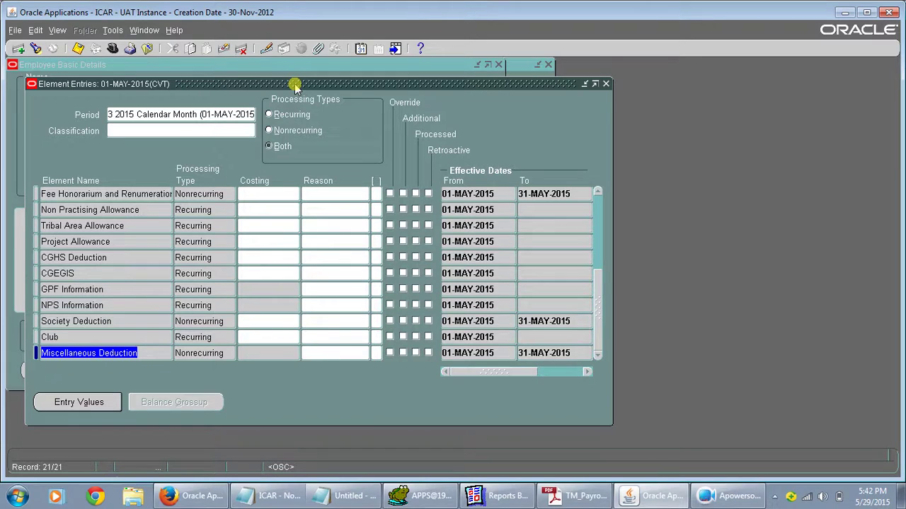
Step: Add the Festival Advance Recovery element by searching for Fest%Advance%, leaving its cost allocation blank
key("Down")
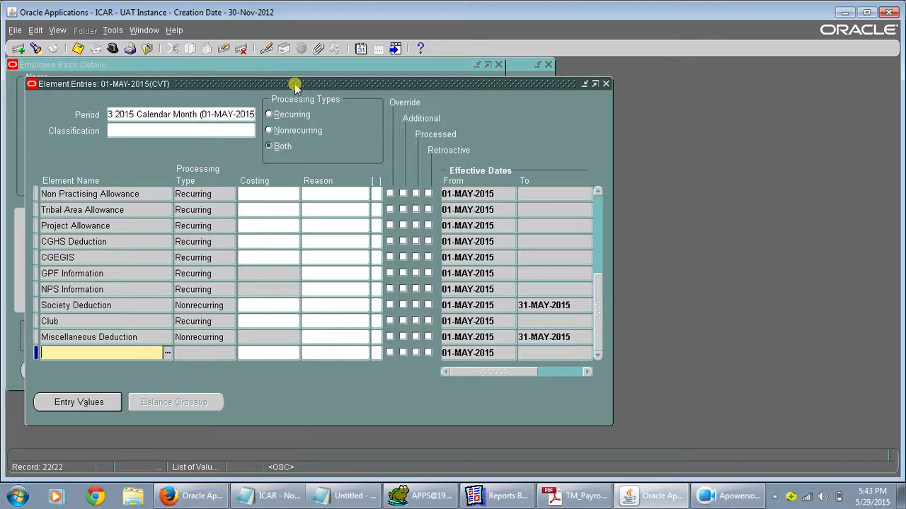
type("Fest%Advance%")
key("Tab")
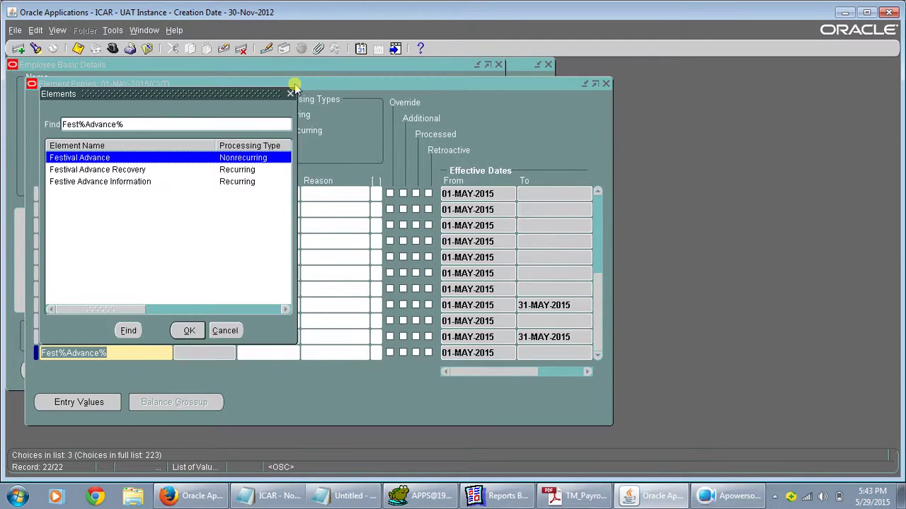
key("Down")
key("Return")
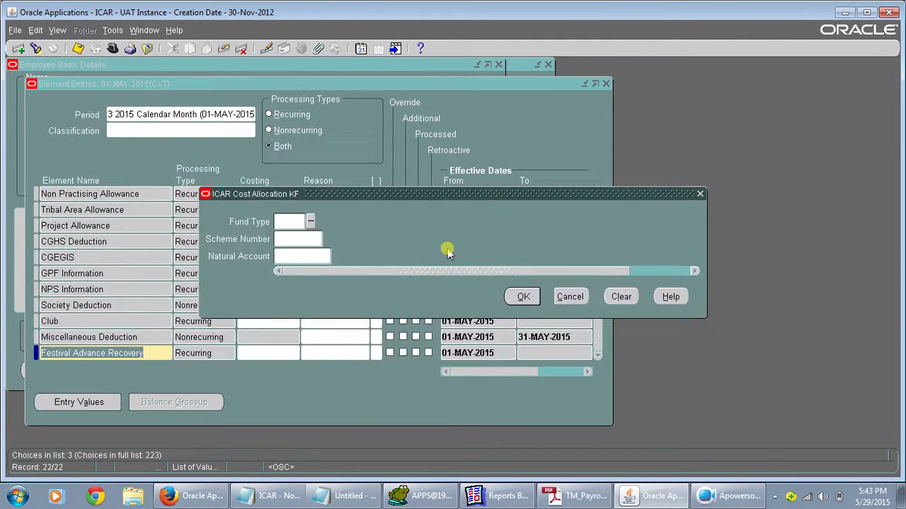
left_click(524, 297)
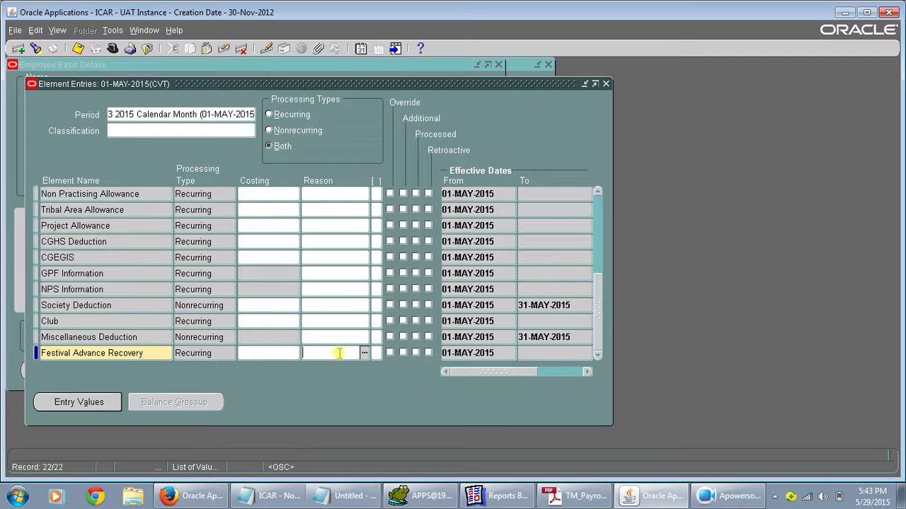
Step: For the festival advance, enter Advance Amount 3500, Installments 35, Monthly Recovery Amount 100 and Loan Sanctioning Institute IASRI (MI), New Delhi
left_click(94, 402)
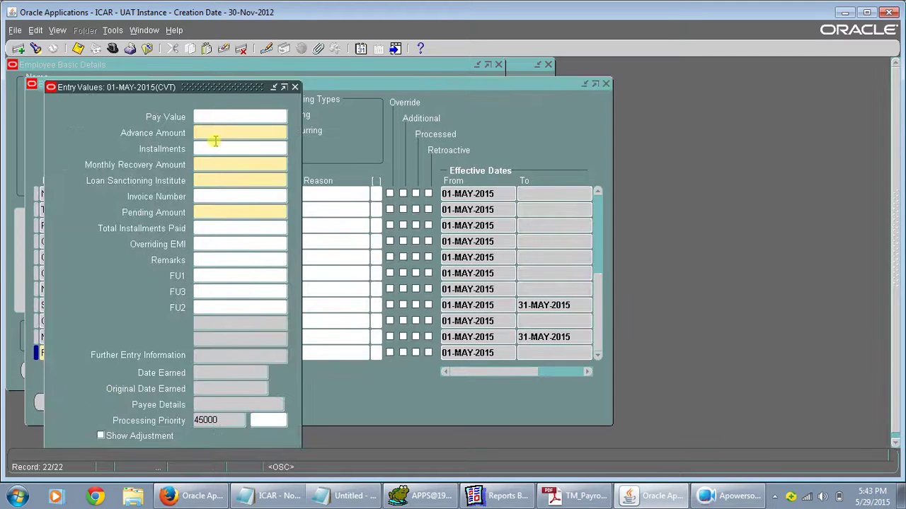
left_click(216, 133)
type("3500")
key("Tab")
type("35100")
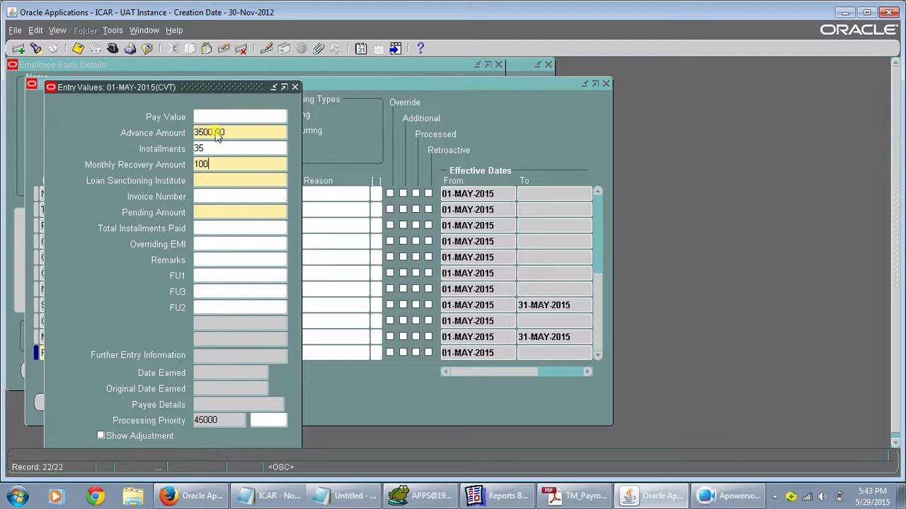
key("Tab")
type("iasri")
key("Tab")
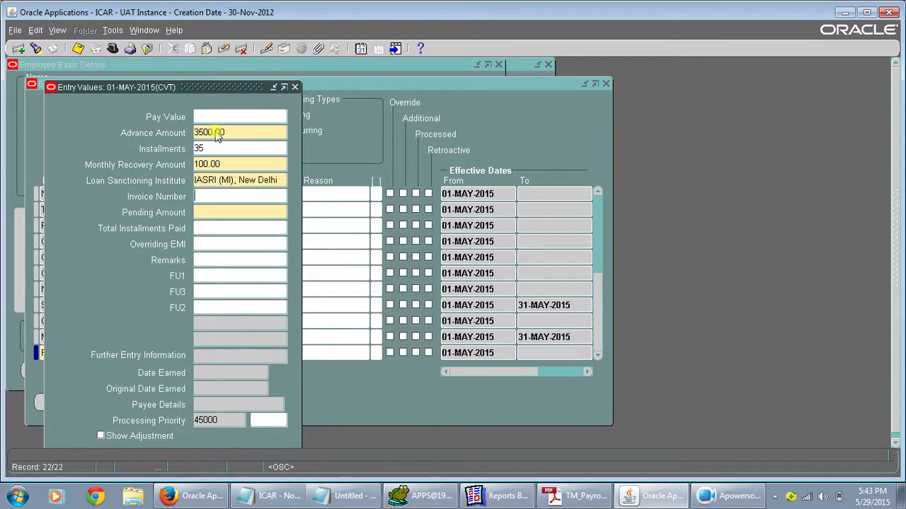
Step: Set the festival advance's Pending Amount to 3500 and Total Installments Paid to 0, and save
type("3500")
key("Tab")
type("0")
key("ctrl+s")
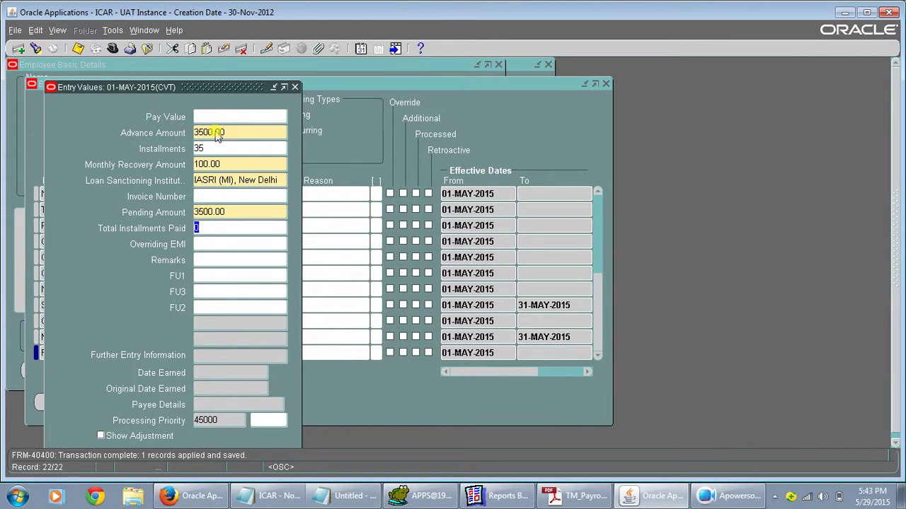
left_click(294, 86)
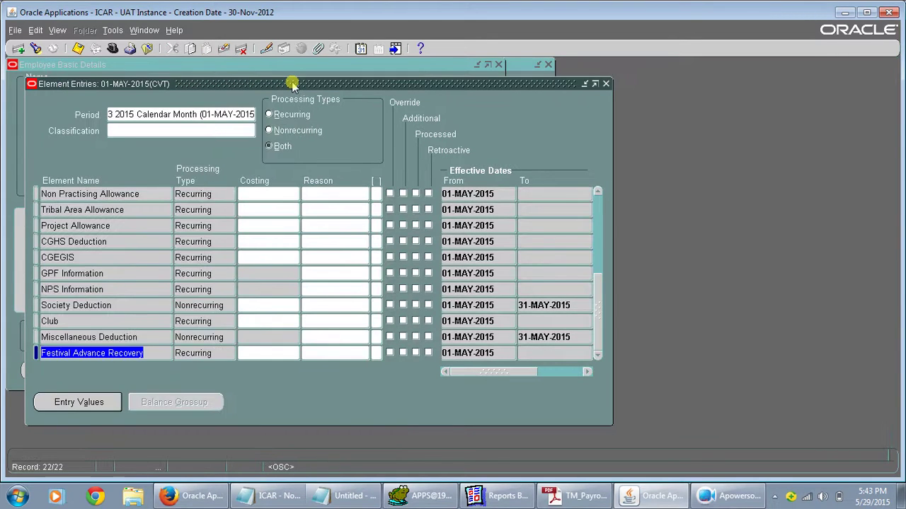
Step: Add the HBA Advance Recovery element in a new row, leaving its cost allocation blank
key("Down")
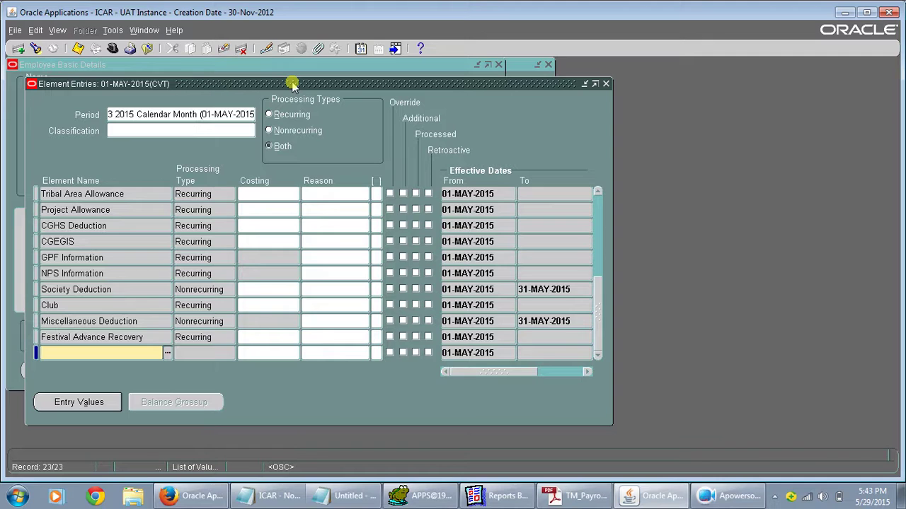
type("HA")
key("BackSpace")
type("BA Advance Rec%")
key("Tab")
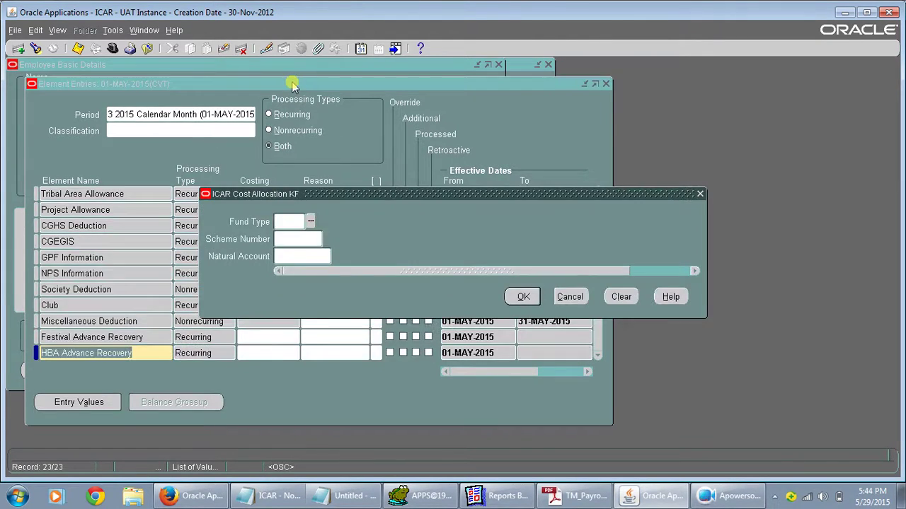
left_click(523, 297)
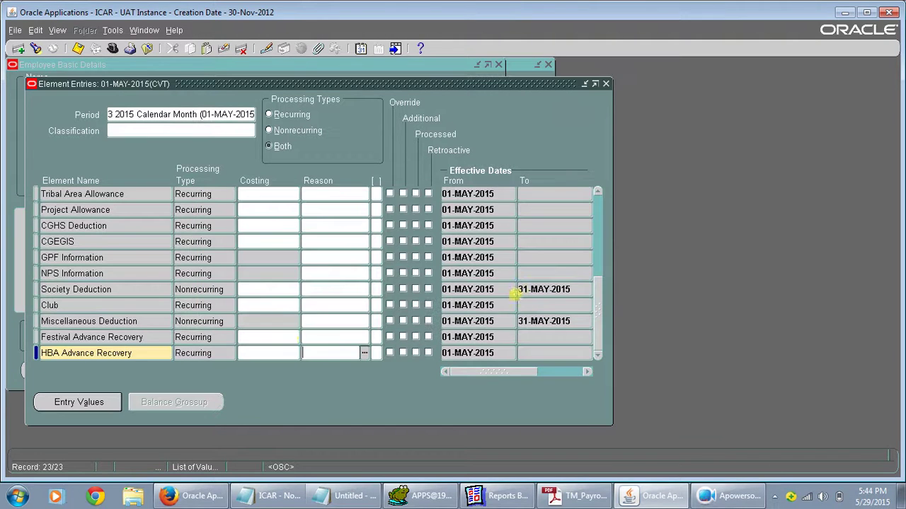
Step: For the HBA advance, enter Principal Loan Amount 120000, Installments 20, Monthly Recovery Amount 10000 and Loan Sanctioning Institute IASRI (MI), New Delhi
left_click(114, 402)
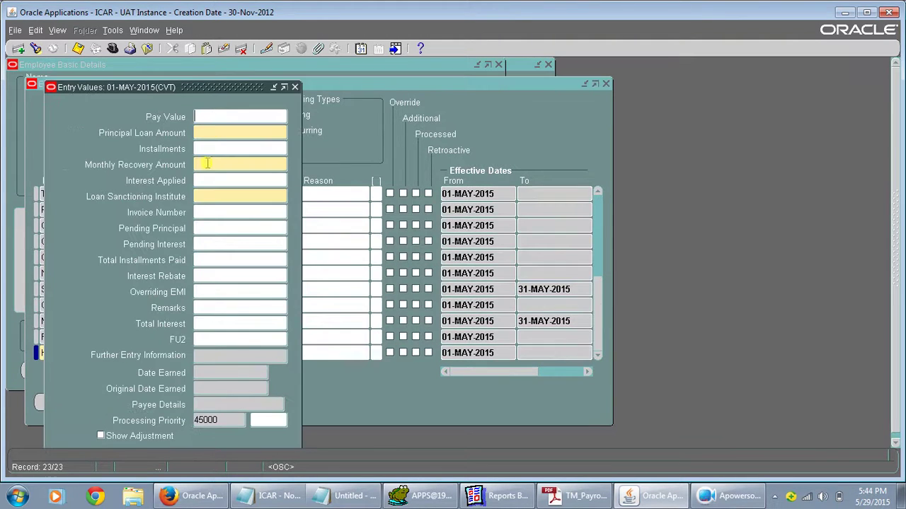
left_click(212, 136)
type("120000")
left_click(216, 150)
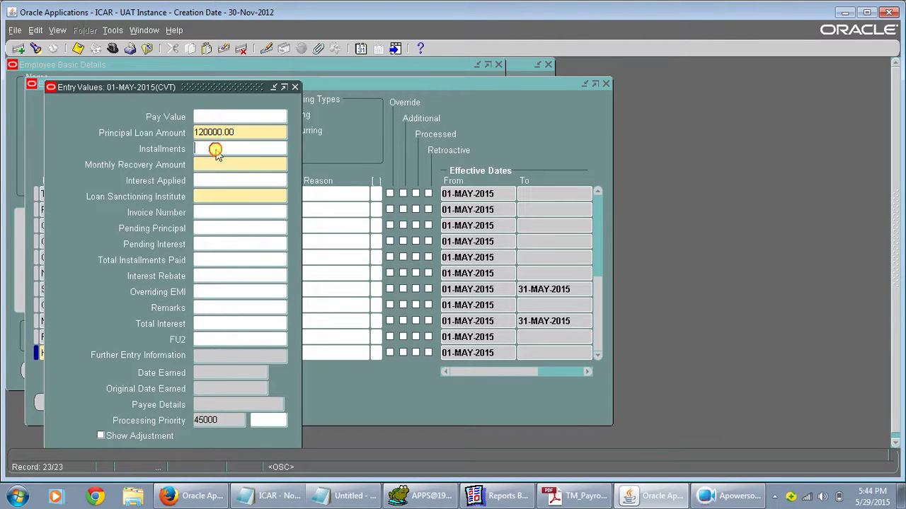
type("20")
key("Tab")
type("10000")
left_click(222, 192)
type("ias")
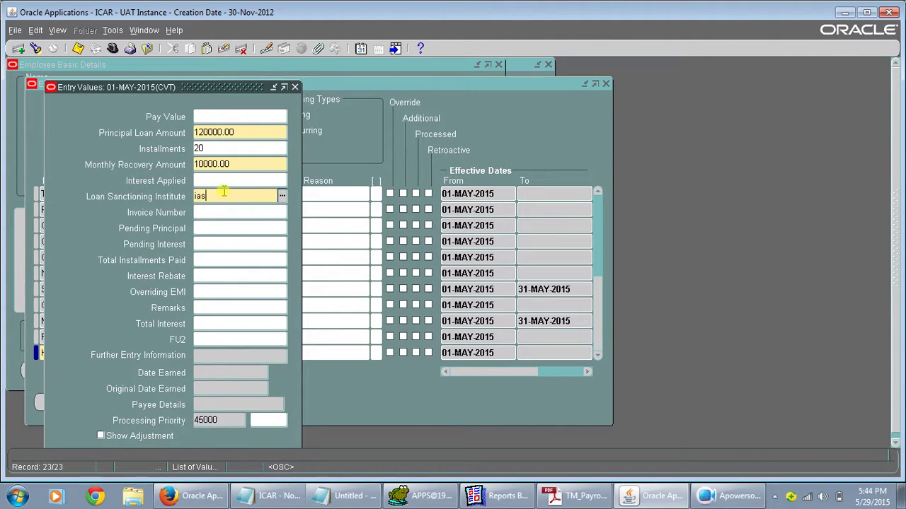
type("ri")
key("Tab")
key("Tab")
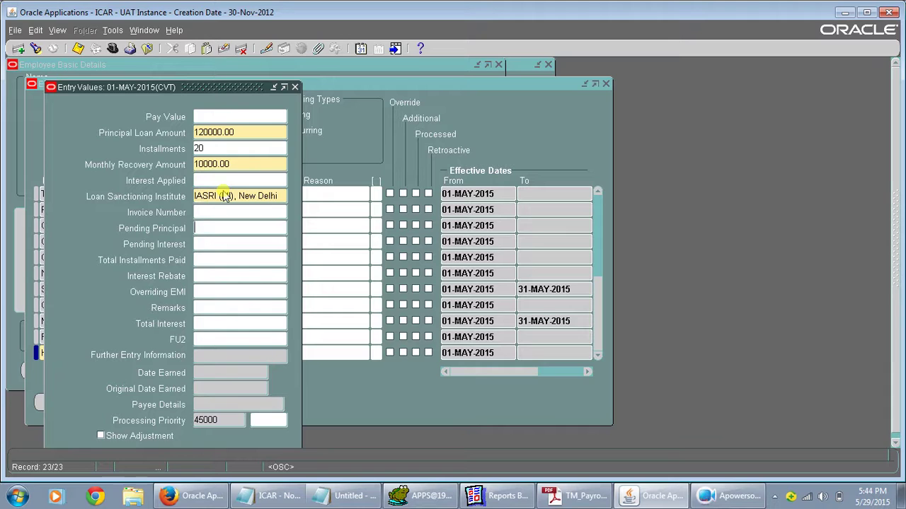
Step: Set the HBA advance's Pending Principal to 120000 and Total Interest to 3000
type("120000")
key("Tab")
key("Tab")
key("Tab")
key("Tab")
key("Tab")
key("Tab")
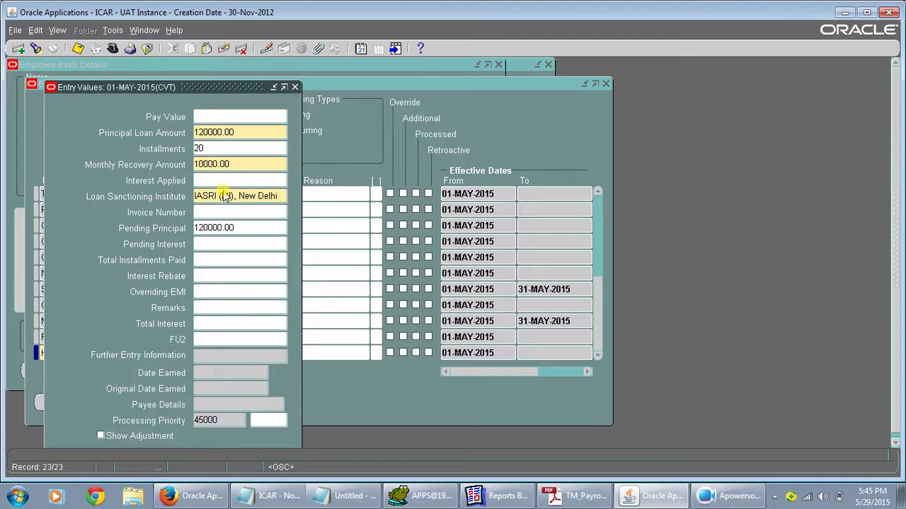
type("3000")
Step: Set the HBA advance's Pending Interest to 3000 and Total Installments Paid to 0, save, and close its entry values
left_click(224, 242)
type("2")
type("34")
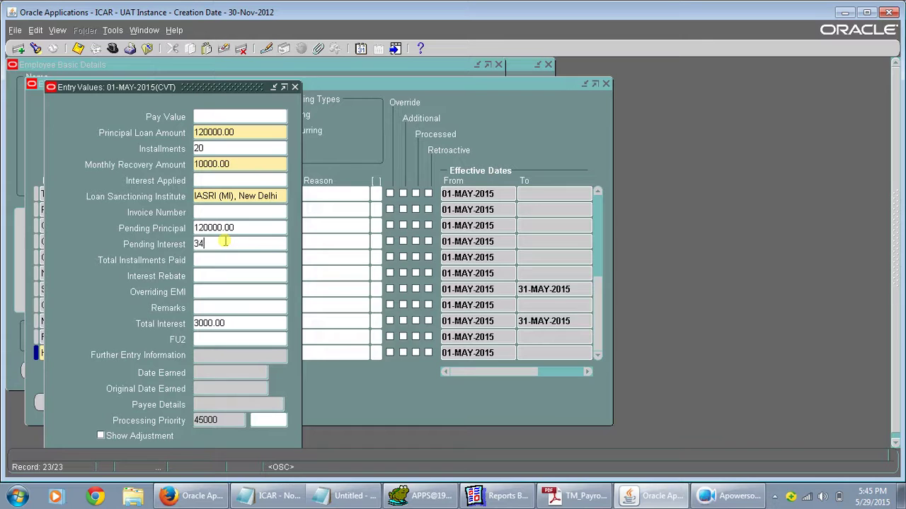
type("00")
key("BackSpace")
key("BackSpace")
type("000")
left_click(217, 258)
type("0")
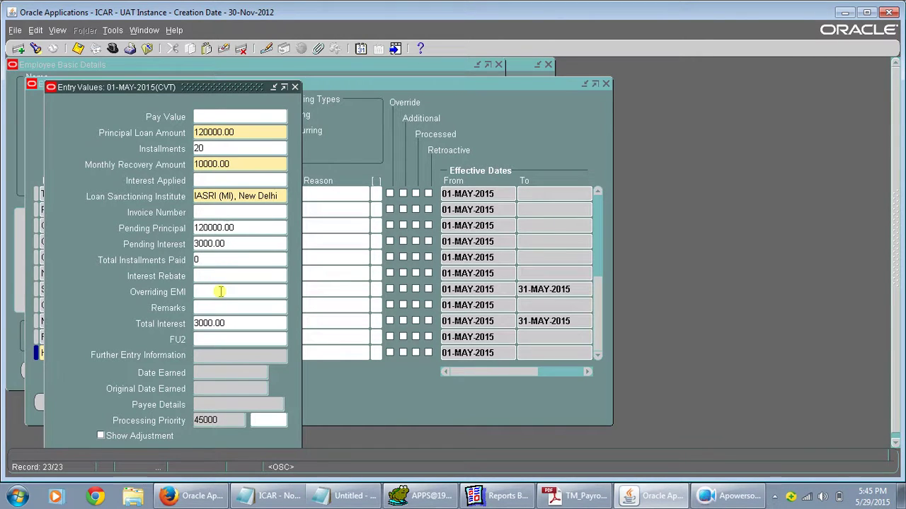
key("ctrl+s")
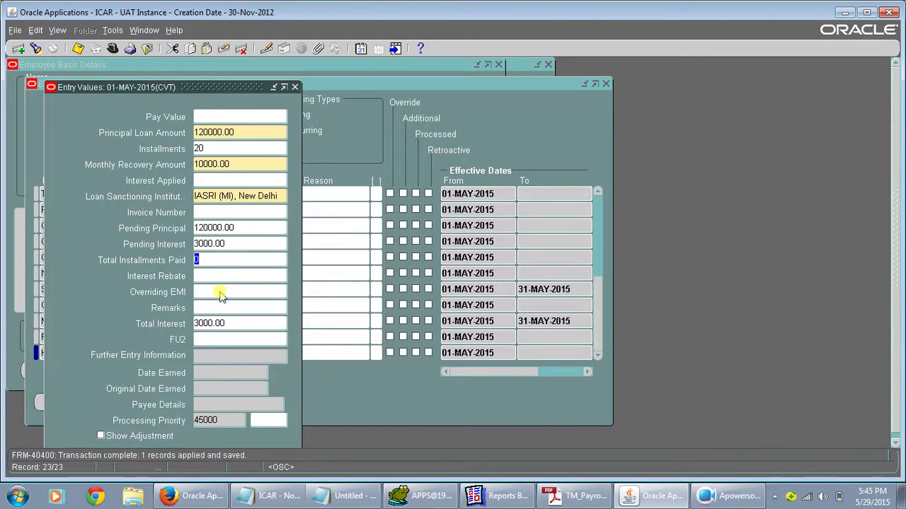
left_click(294, 86)
Step: Add the Computer Advance Recovery element in a new row by searching for computer%Adv%, leaving its cost allocation blank
key("Down")
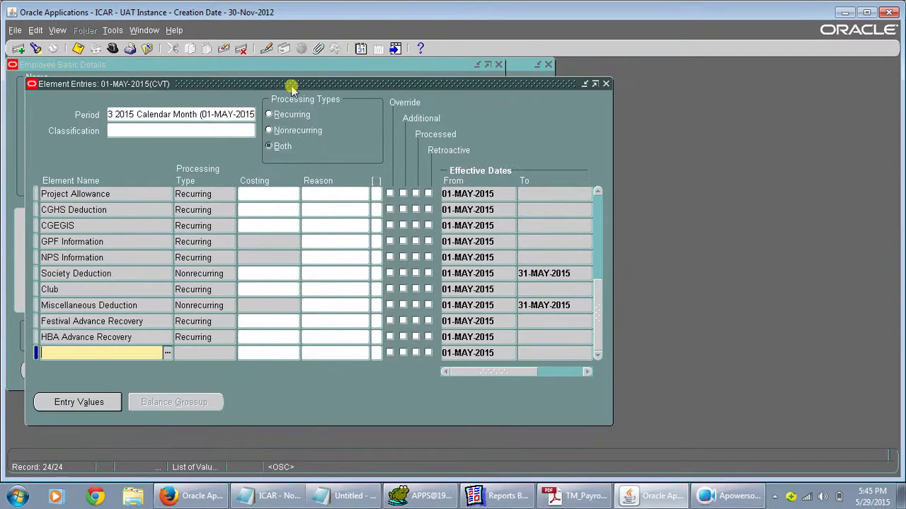
type("computer%Adv%")
key("Tab")
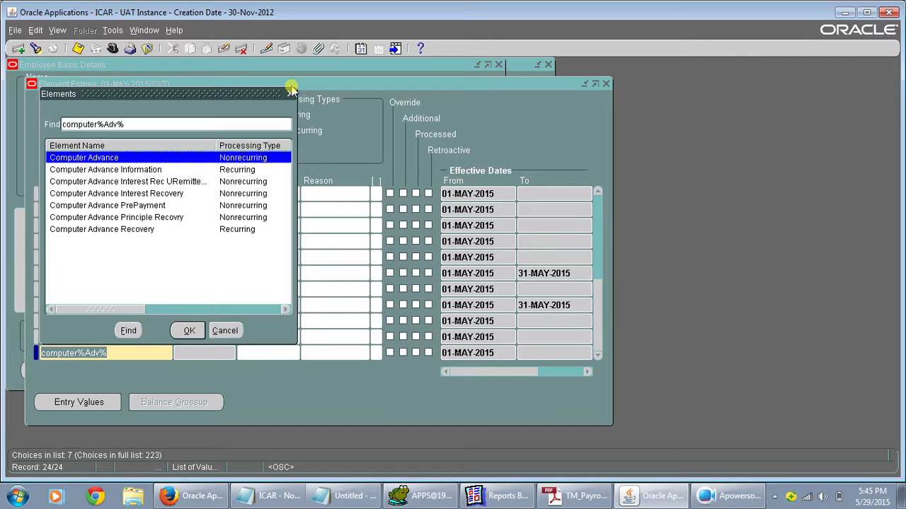
key("Down")
key("Down")
key("Down")
key("Down")
key("Down")
key("Down")
key("Return")
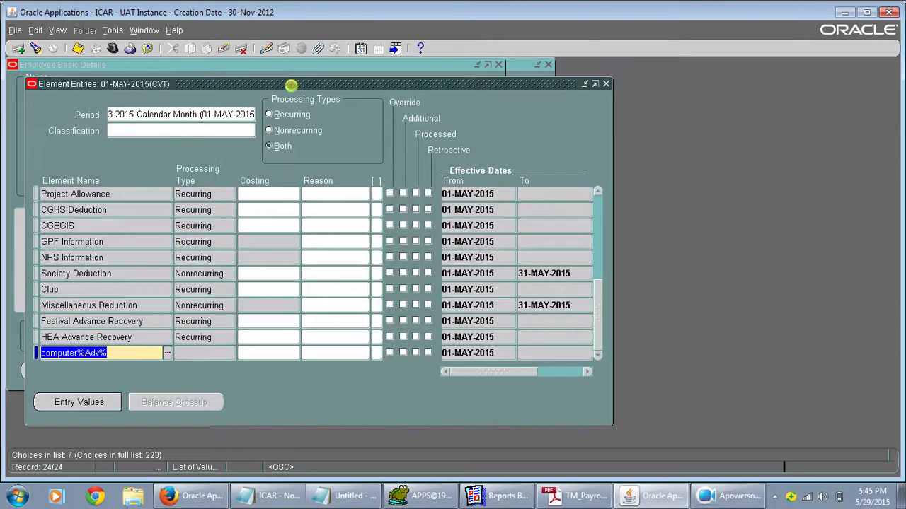
key("Tab")
left_click(523, 296)
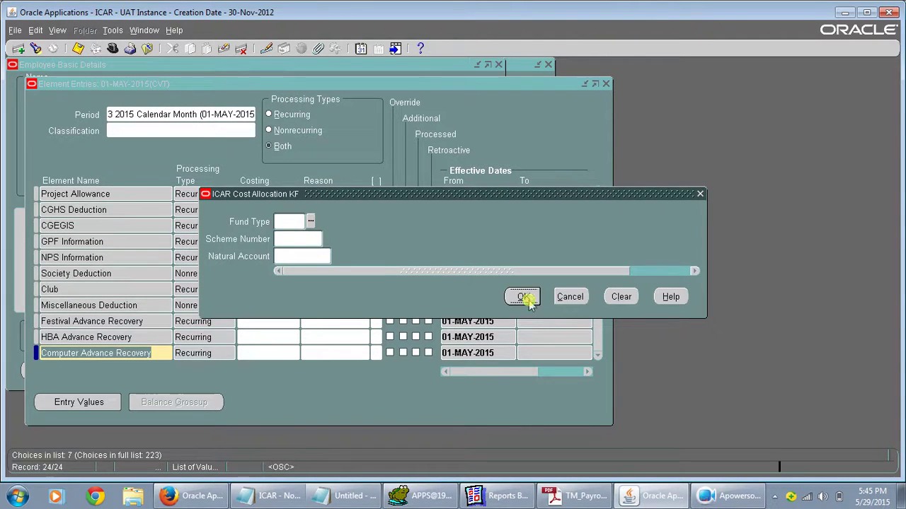
Step: For the computer advance, enter Principal Loan Amount 3000, Installments 10, Monthly Recovery Amount 3000 and Loan Sanctioning Institute IASRI (MI), New Delhi
left_click(64, 403)
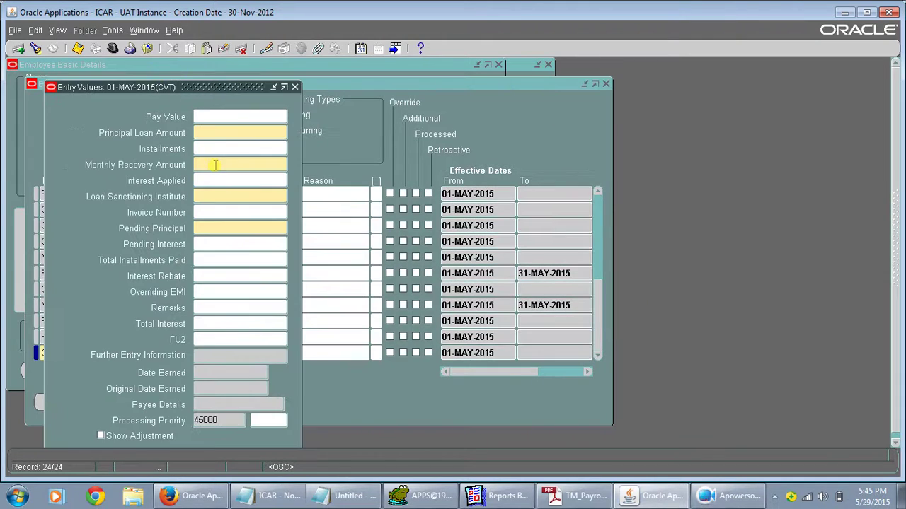
left_click(214, 134)
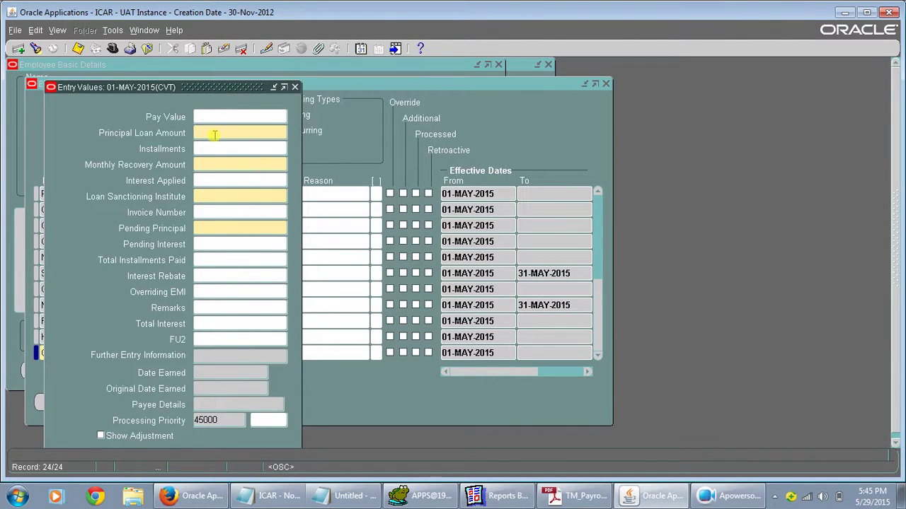
type("3000")
left_click(212, 144)
type("10")
left_click(208, 163)
type("3000")
left_click(201, 196)
type("iasri")
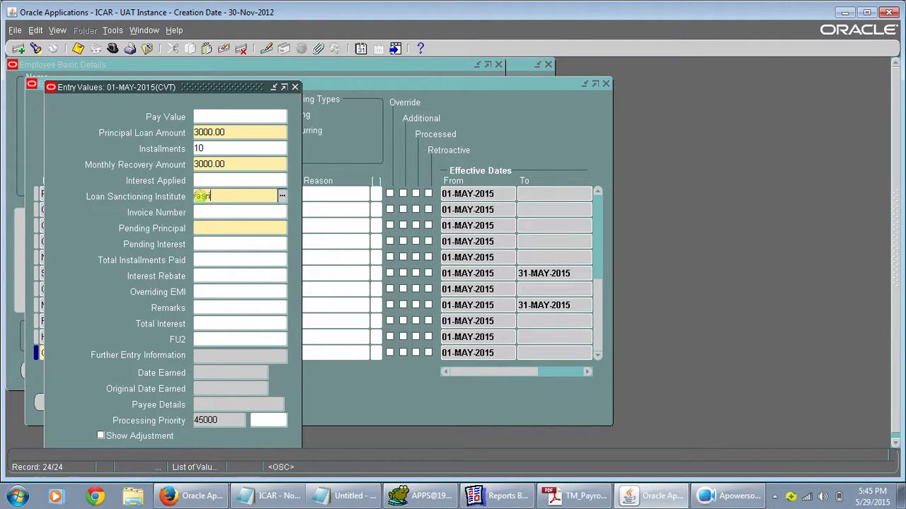
key("Tab")
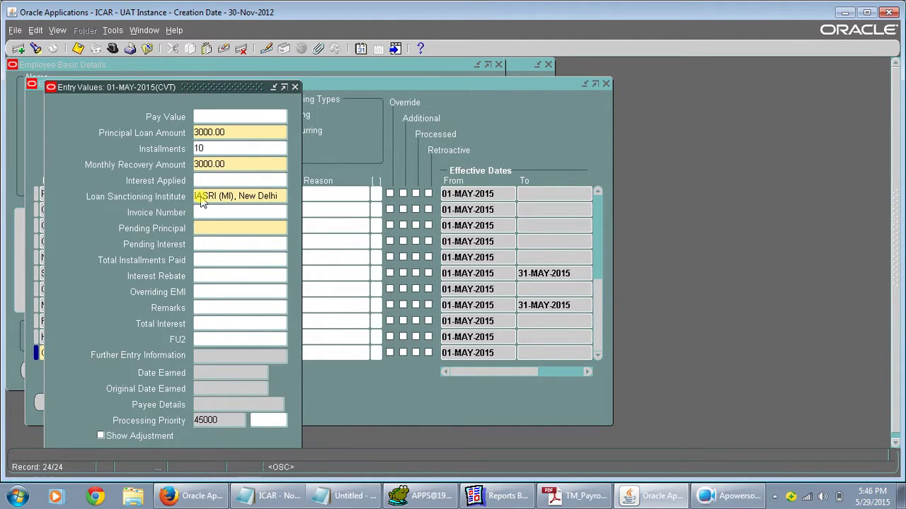
Step: Set the computer advance's Pending Principal to 3000, Total Interest to 2000 and Pending Interest to 2000, save, and close its entry values
type("3000")
left_click(217, 323)
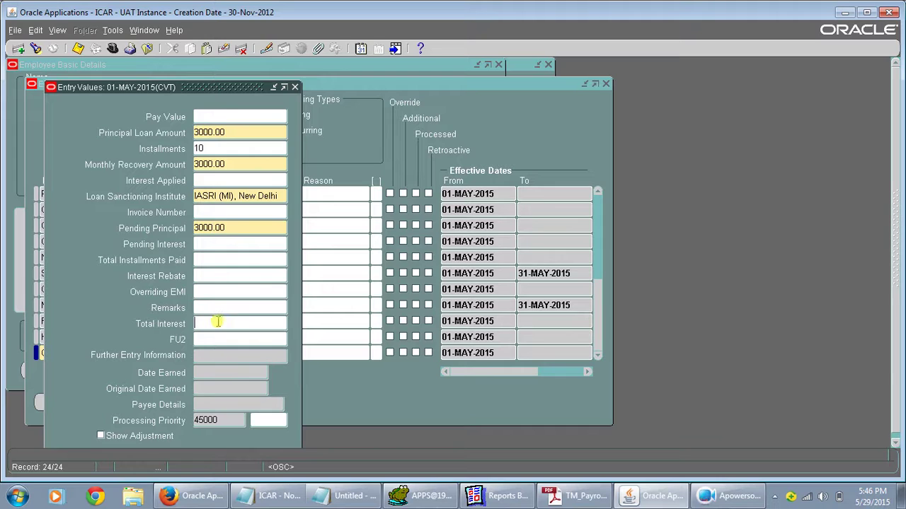
type("2000")
left_click(209, 243)
type("2000")
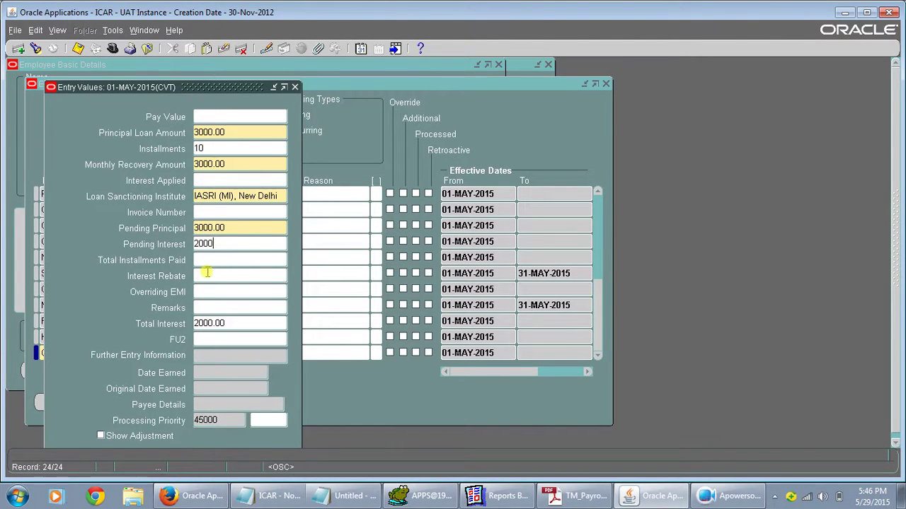
key("ctrl+s")
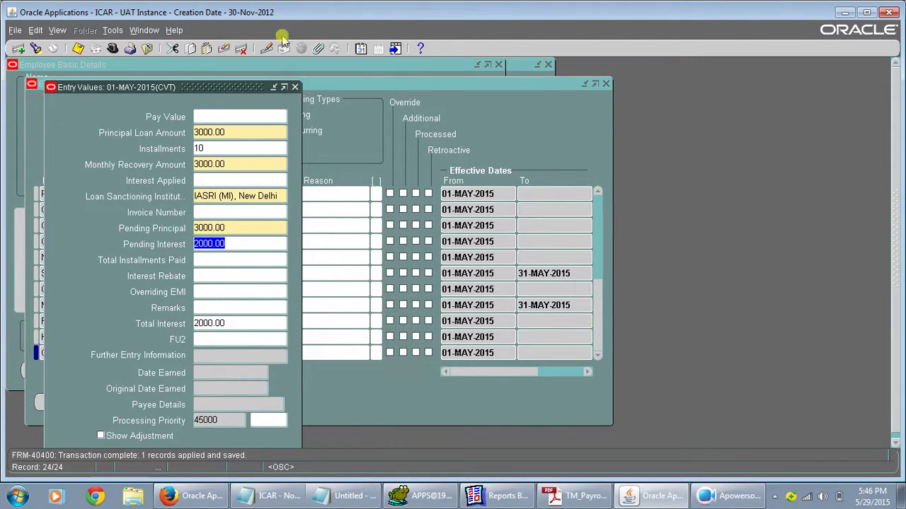
left_click(296, 87)
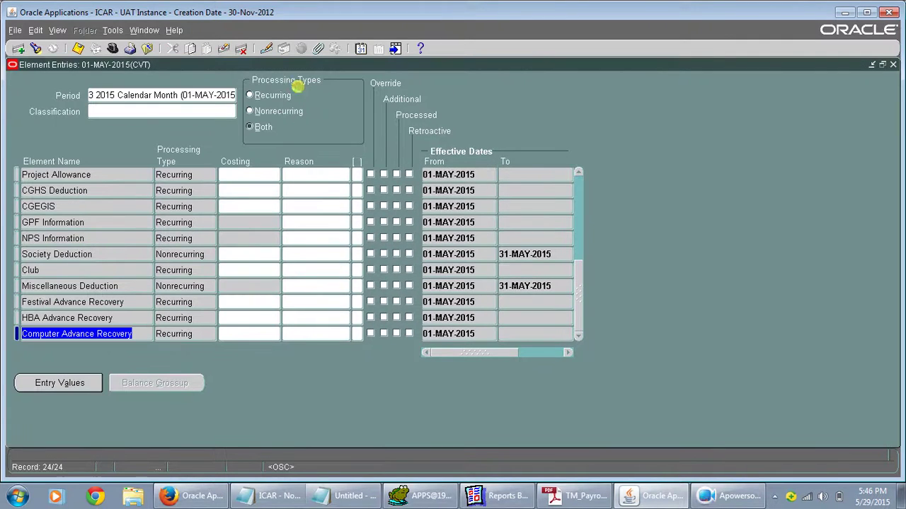
Step: Add the Vehicle Advance Recovery element in a new row by searching for Vehicle%Advance%, leaving its cost allocation blank
key("Down")
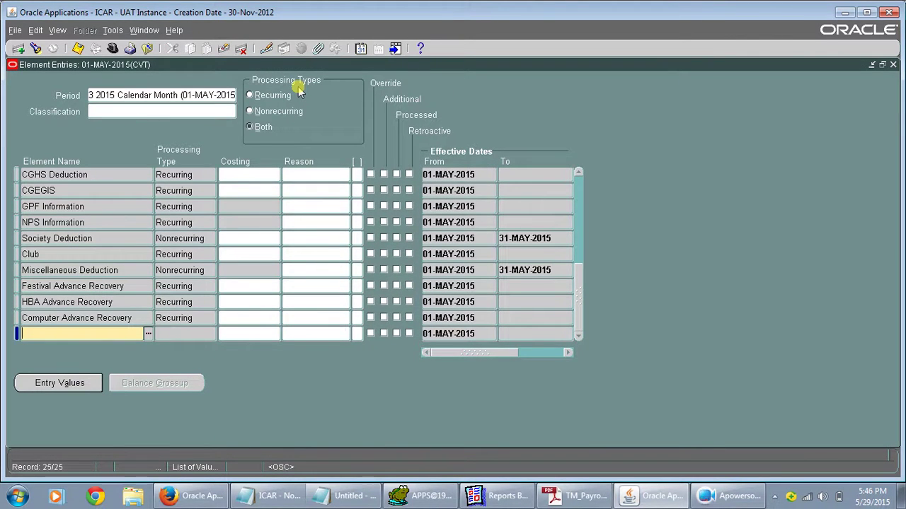
type("Vehicle%Adva")
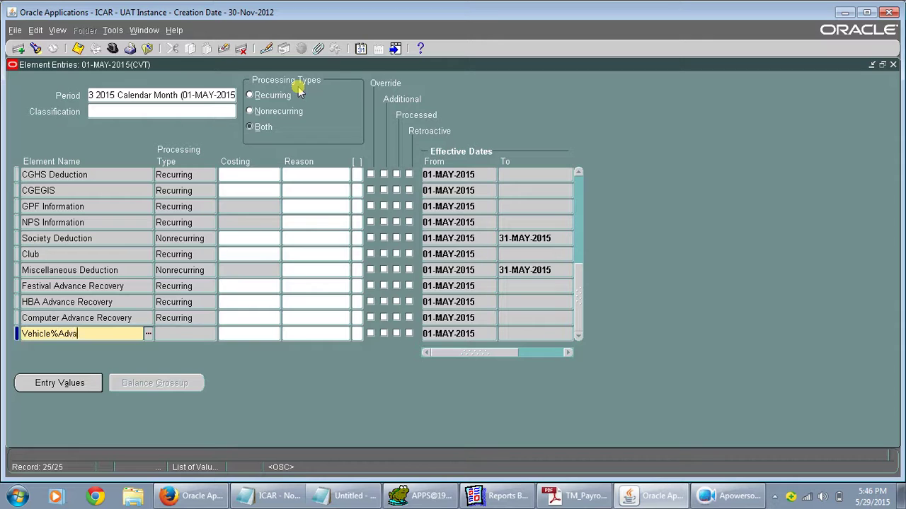
type("nce%")
key("Tab")
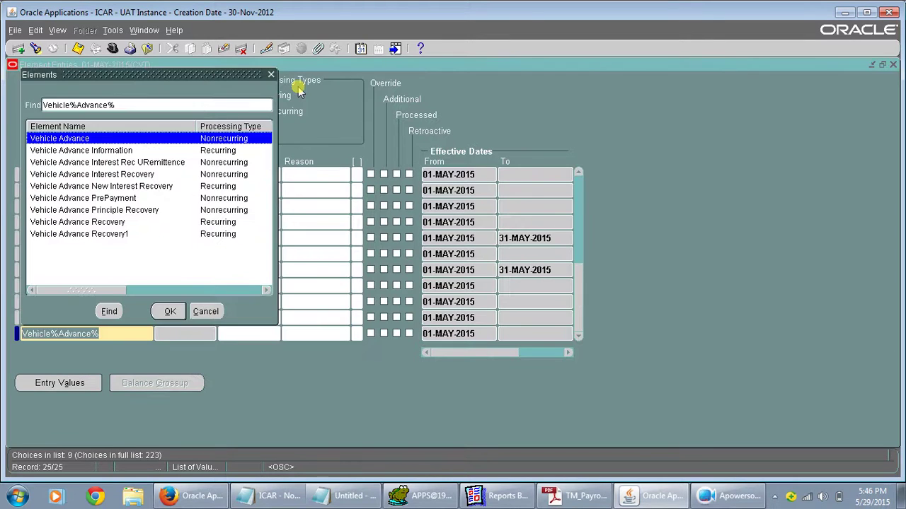
key("Down")
key("Down")
key("Down")
key("Down")
key("Down")
key("Down")
key("Down")
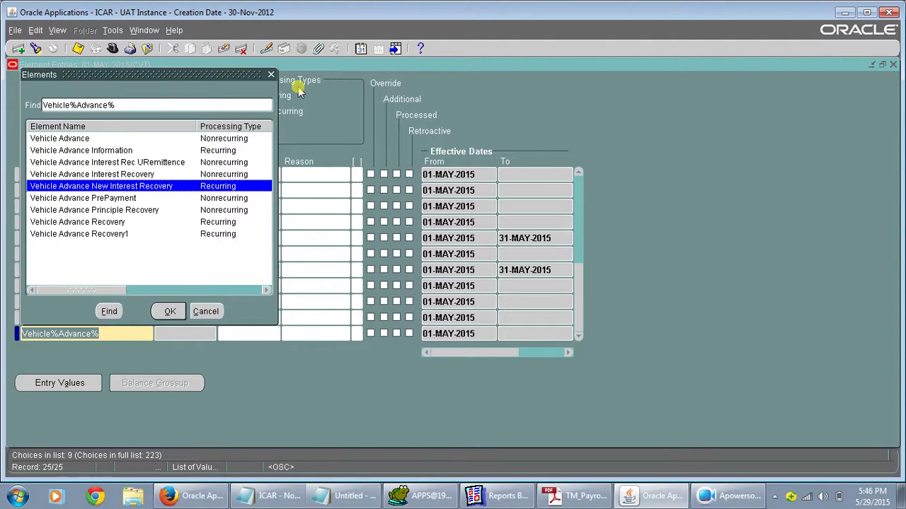
key("Return")
key("Tab")
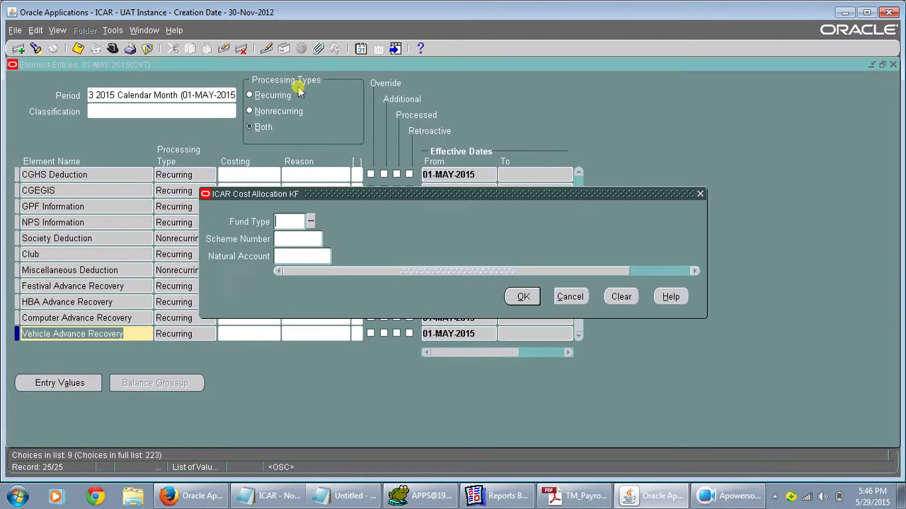
left_click(522, 296)
Step: For the vehicle advance, enter Principal Loan Amount 3000, Installments 10, Monthly Recovery Amount 3000, Loan Sanctioning Institute IASRI (MI), New Delhi, and Pending Principal 3000
left_click(71, 384)
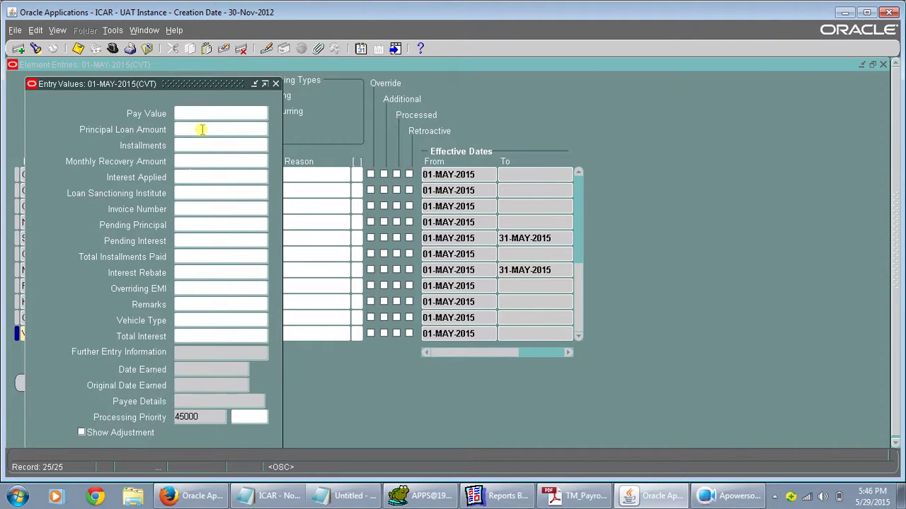
left_click(202, 130)
type("3000")
key("Tab")
type("10")
key("Tab")
type("3000")
left_click(210, 193)
type("iasri")
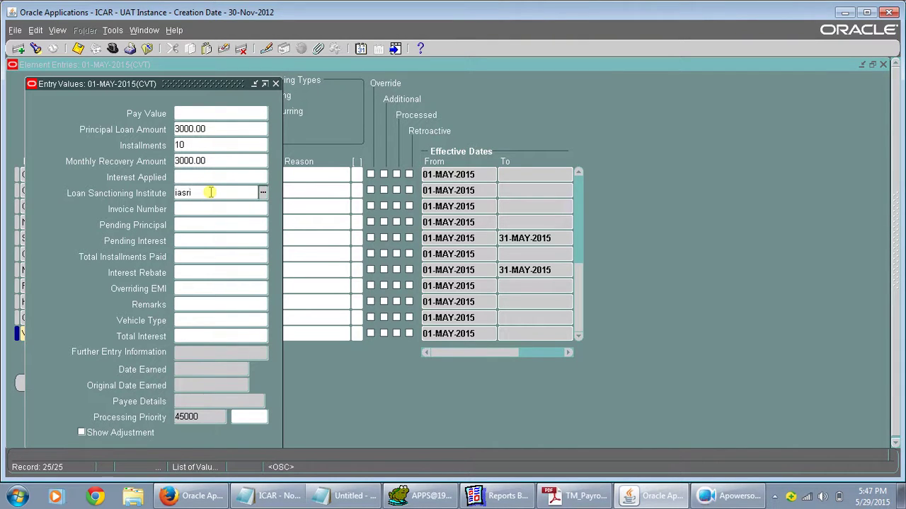
key("Tab")
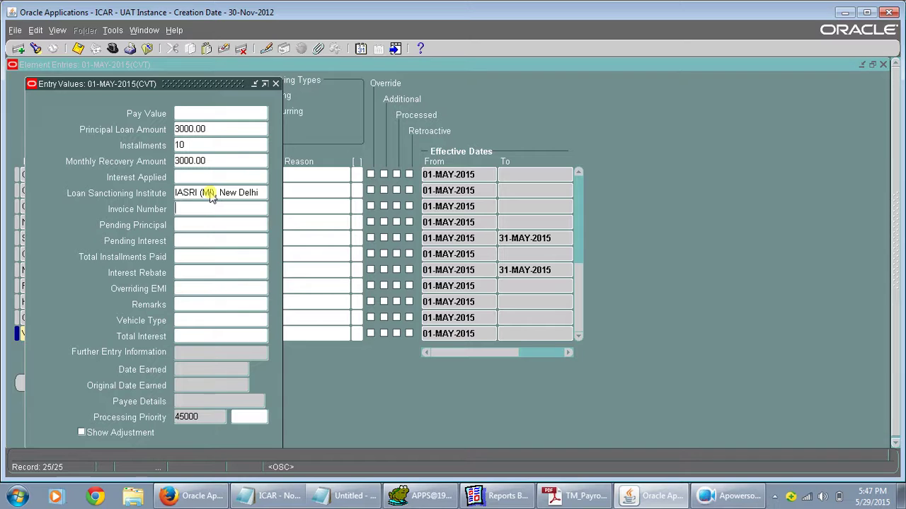
key("Tab")
type("3000")
Step: Correct the vehicle advance's Principal Loan Amount and Pending Principal to 30000, set Total Installments Paid to 0, save, and close its entry values
left_click(190, 129)
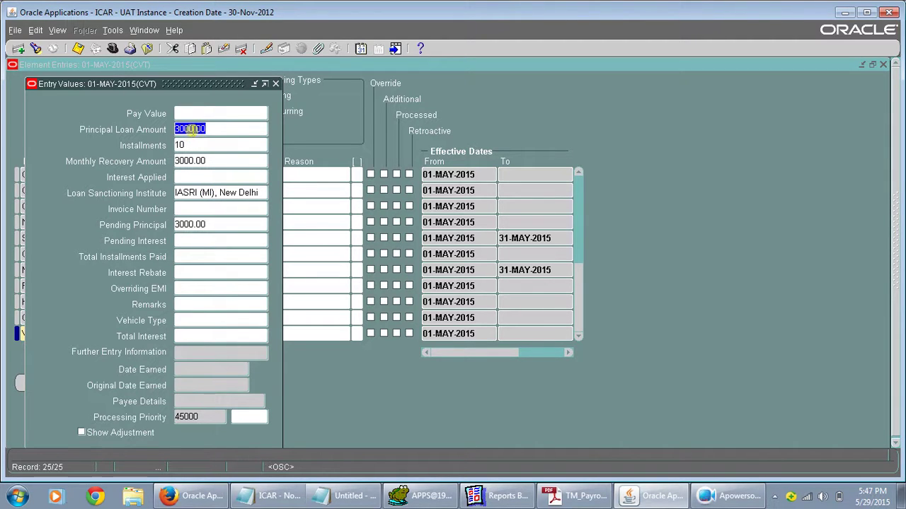
left_click(185, 129)
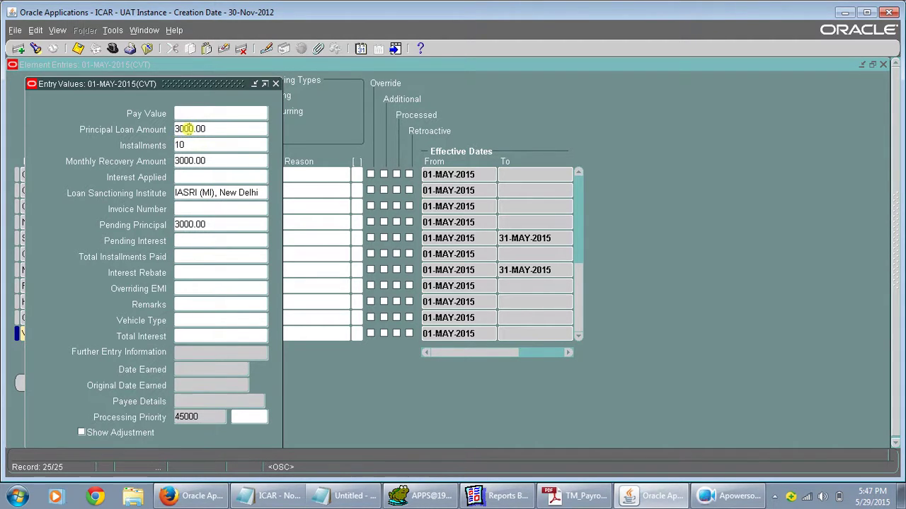
type("0")
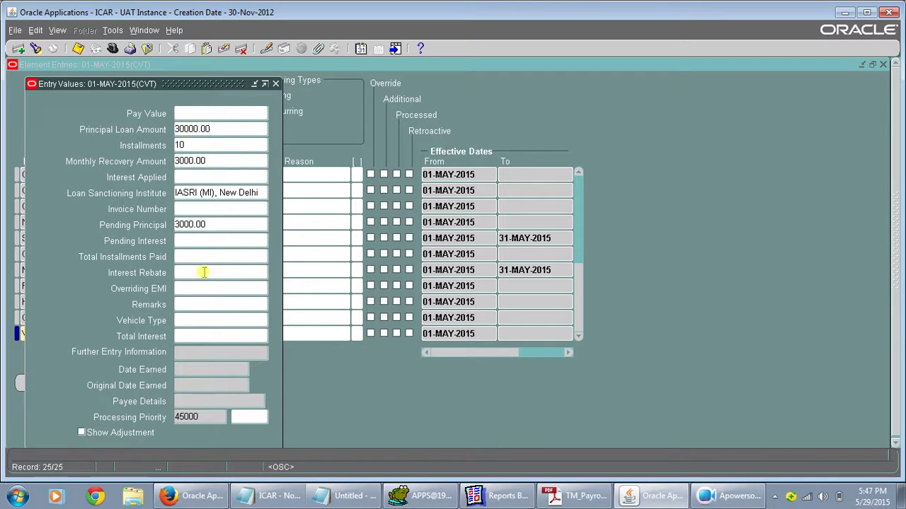
left_click(186, 224)
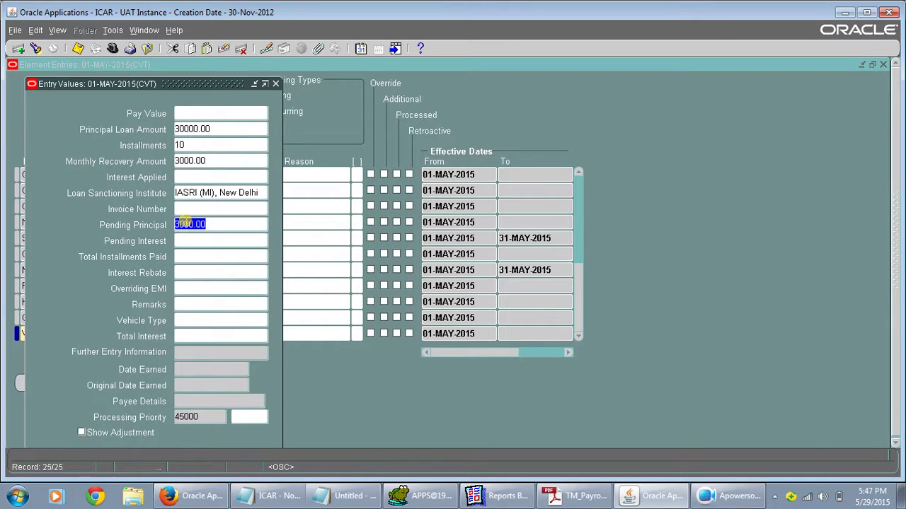
left_click(183, 223)
type("0")
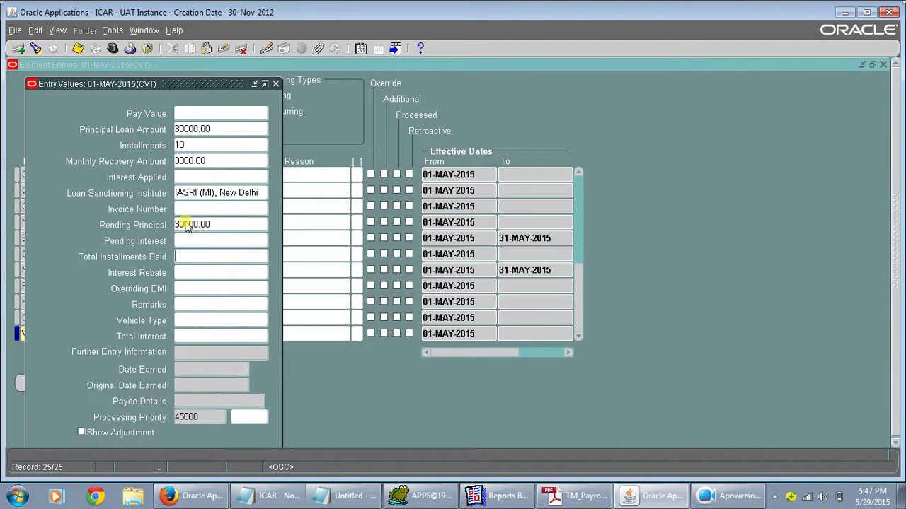
key("ctrl+s")
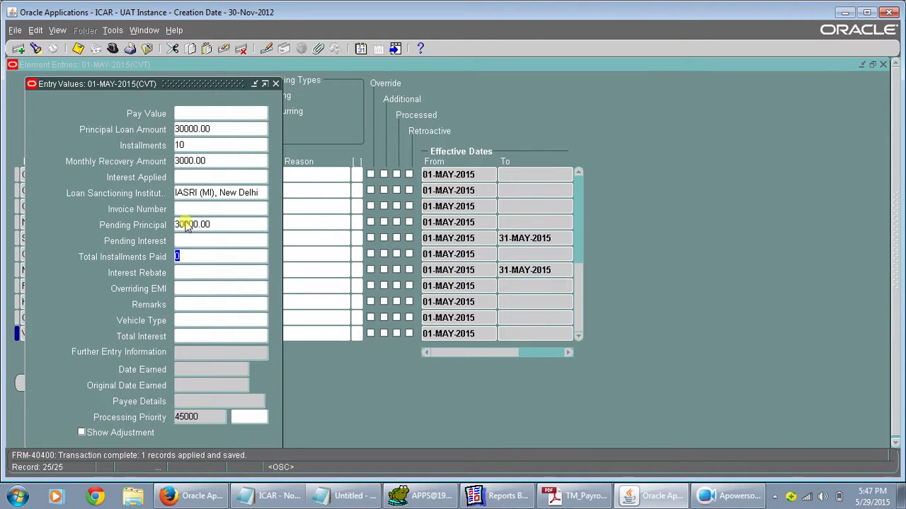
left_click(274, 83)
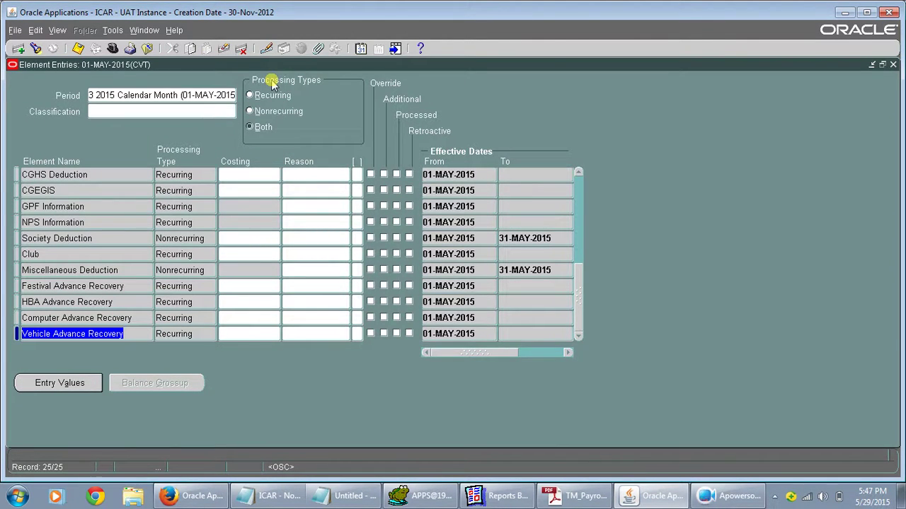
Step: Add GPF New Advance Recovery as a new element entry and accept a blank cost allocation
key("Down")
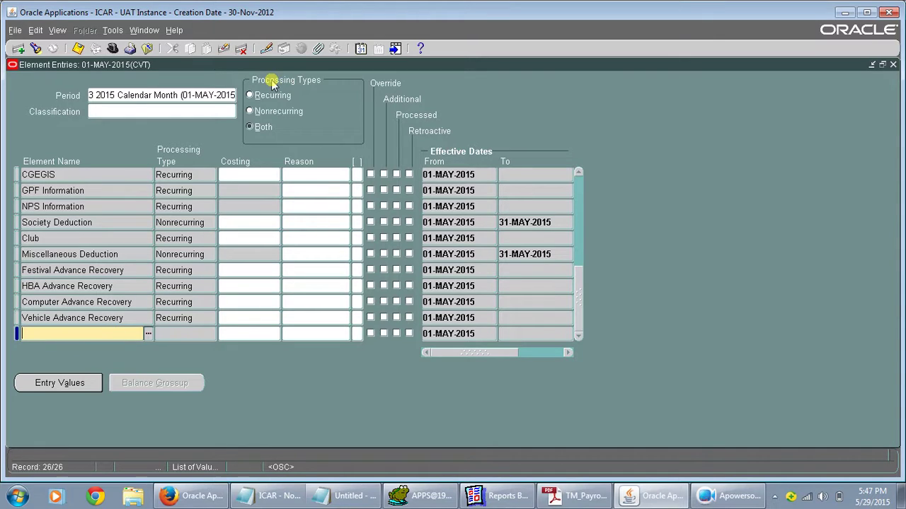
type("GP%Advance%")
key("Tab")
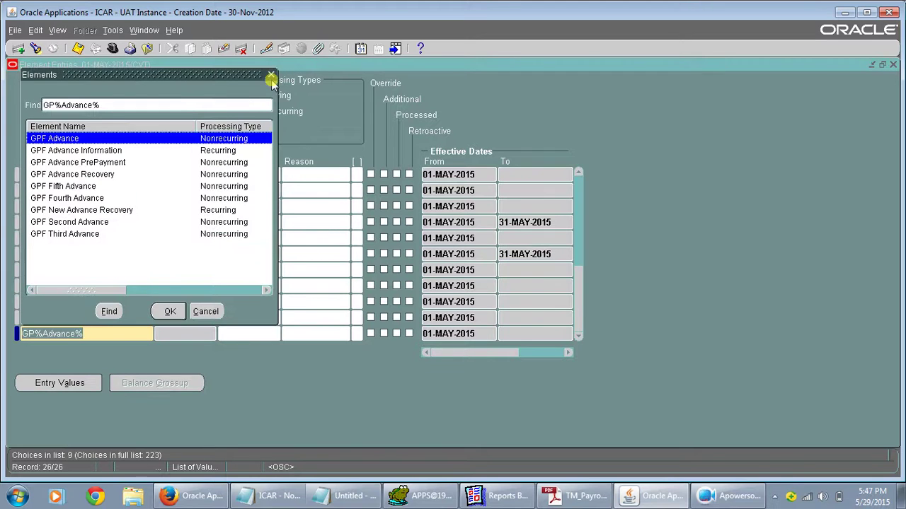
left_click(103, 210)
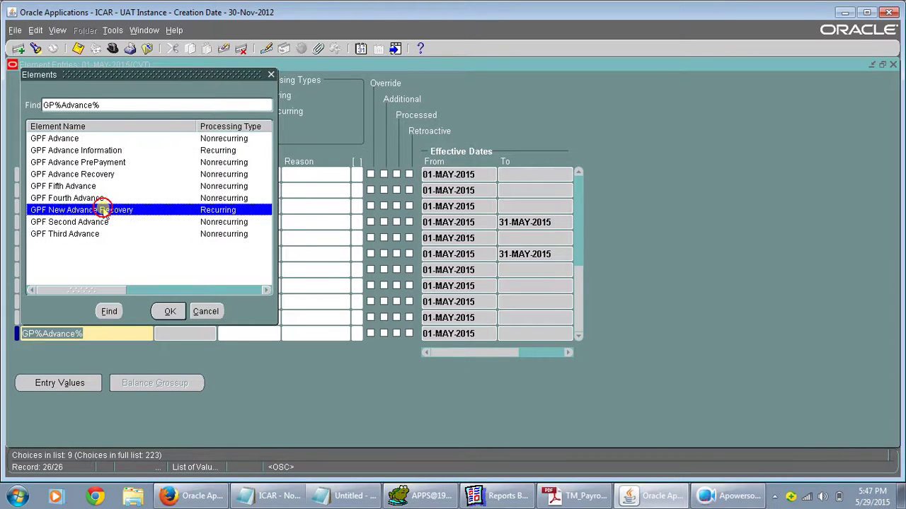
left_click(170, 311)
key("Return")
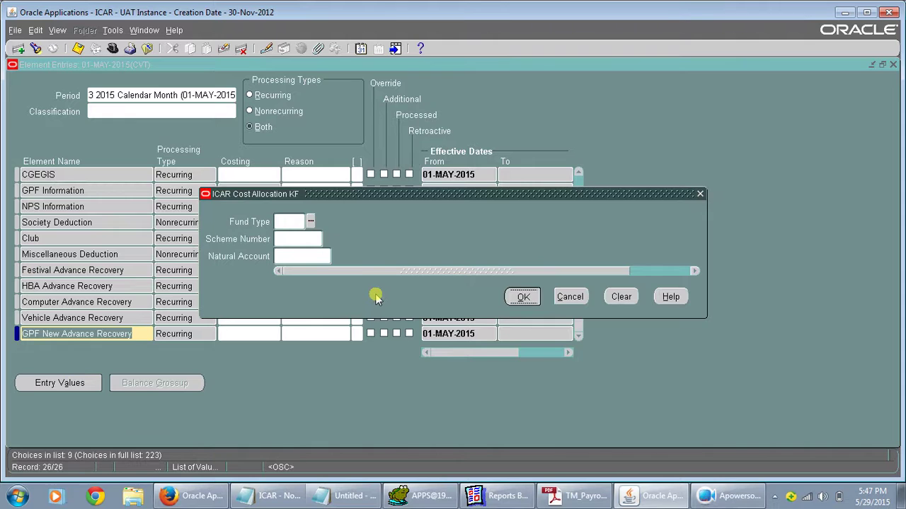
Step: In the GPF New Advance Recovery entry values, set Advance Amount to 10000, Monthly Recovery Amount to 1000 and Total Installment to 10
left_click(60, 383)
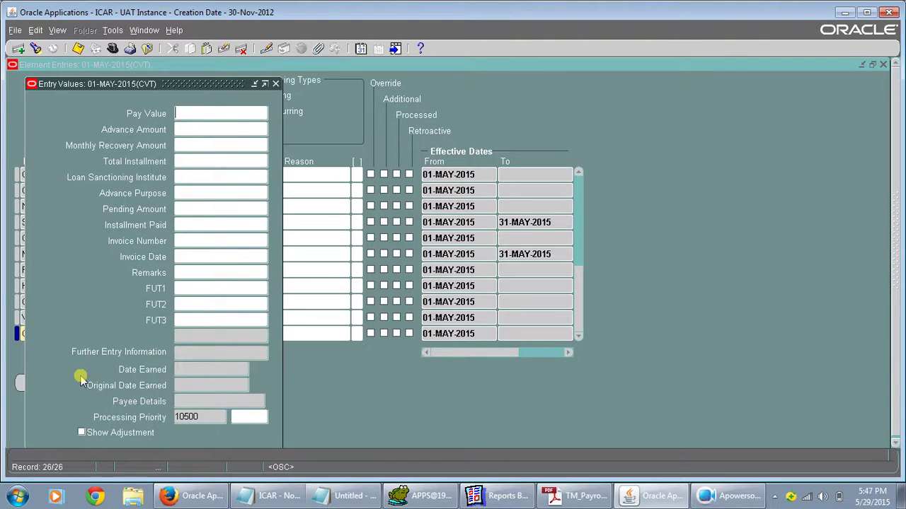
left_click(204, 124)
type("10000")
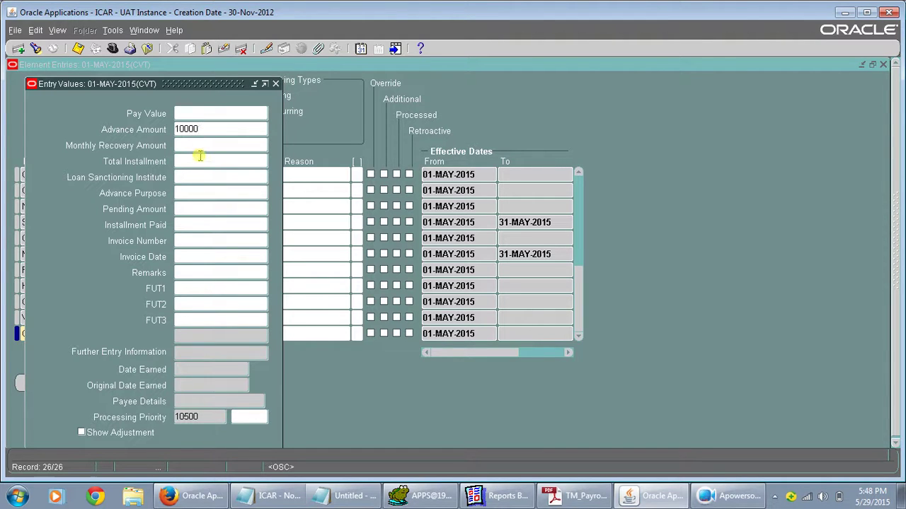
left_click(199, 144)
type("1000")
left_click(196, 164)
type("10")
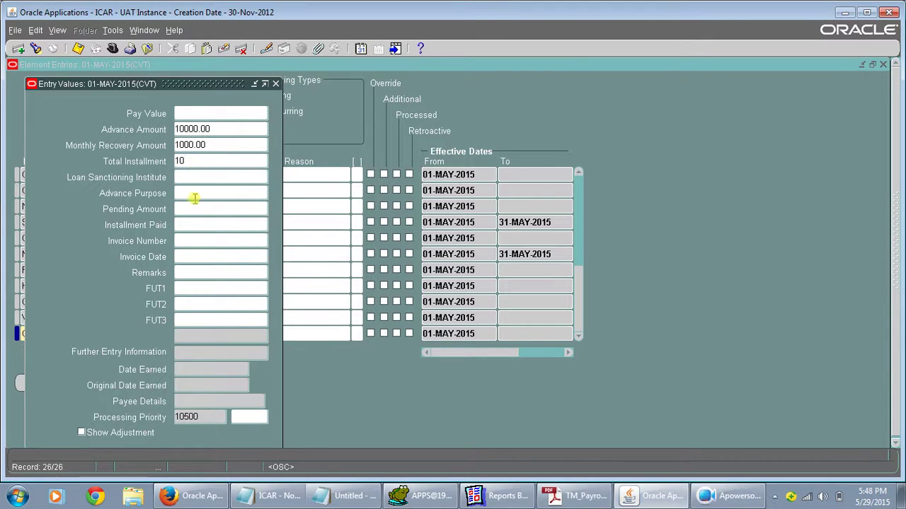
Step: Set the Loan Sanctioning Institute to IASRI (MI), New Delhi and the Advance Purpose to Others
left_click(191, 177)
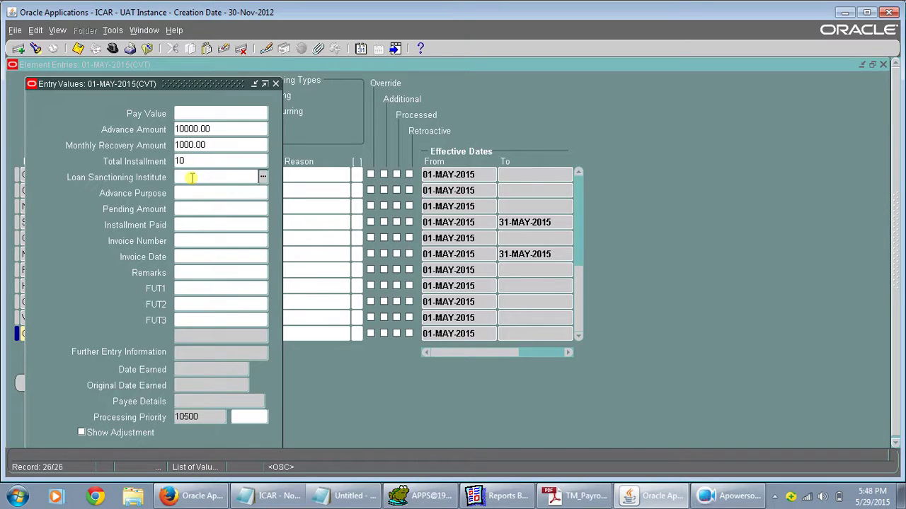
type("iasri")
key("Tab")
type("o")
key("Tab")
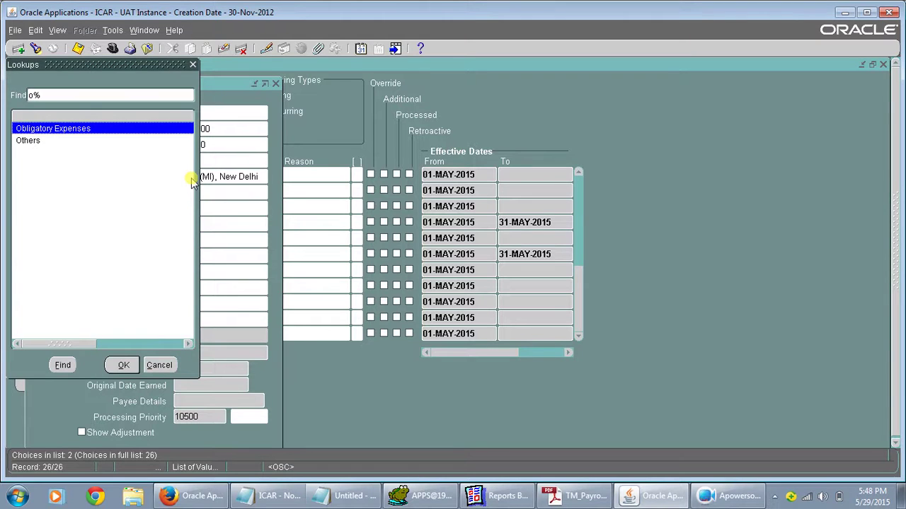
key("Down")
key("Return")
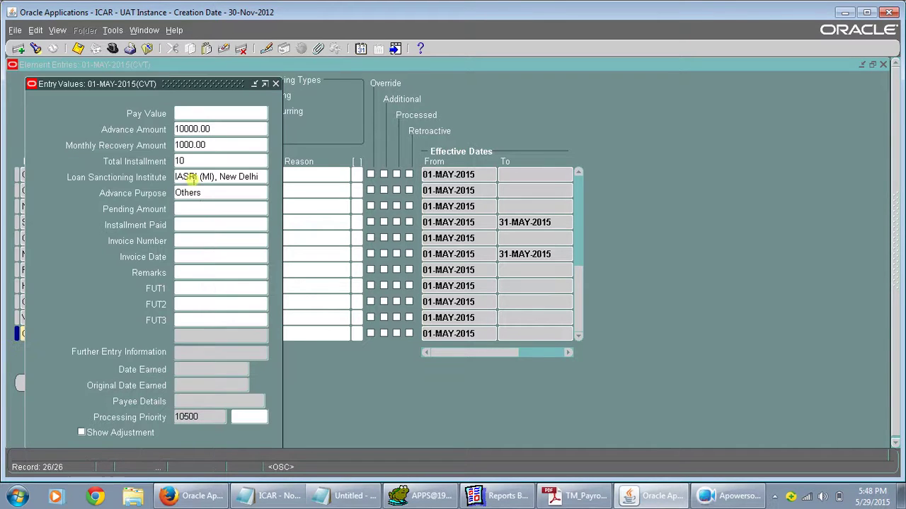
Step: Set Pending Amount to 10000 and Installment Paid to 0, save the entry values, and start a blank element entry row
type("10000")
left_click(202, 224)
type("0")
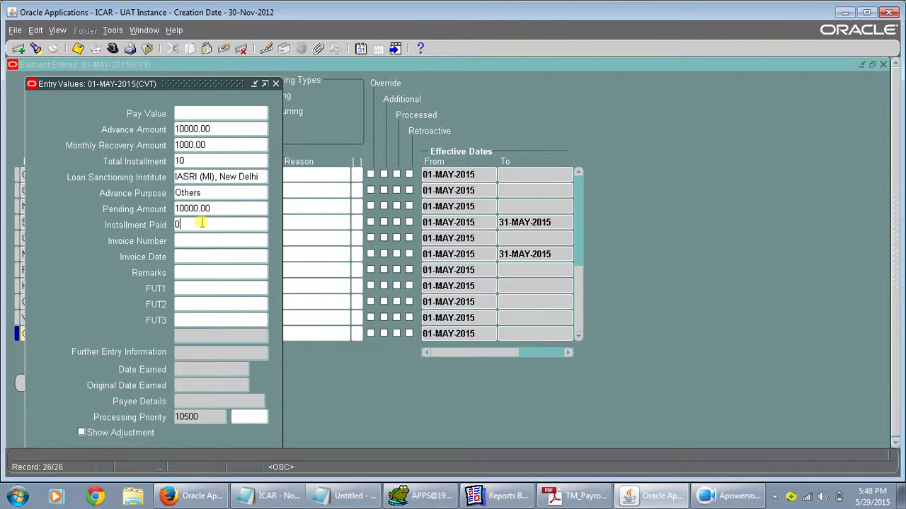
key("ctrl+s")
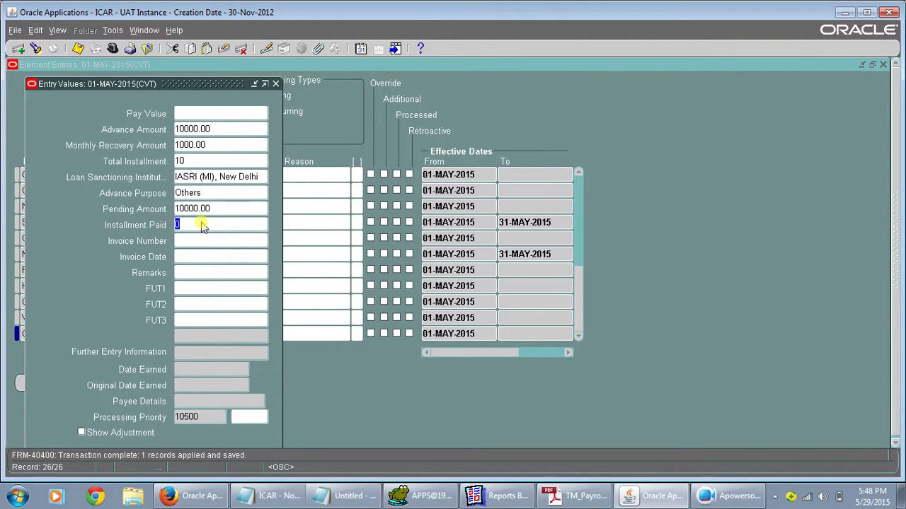
left_click(269, 84)
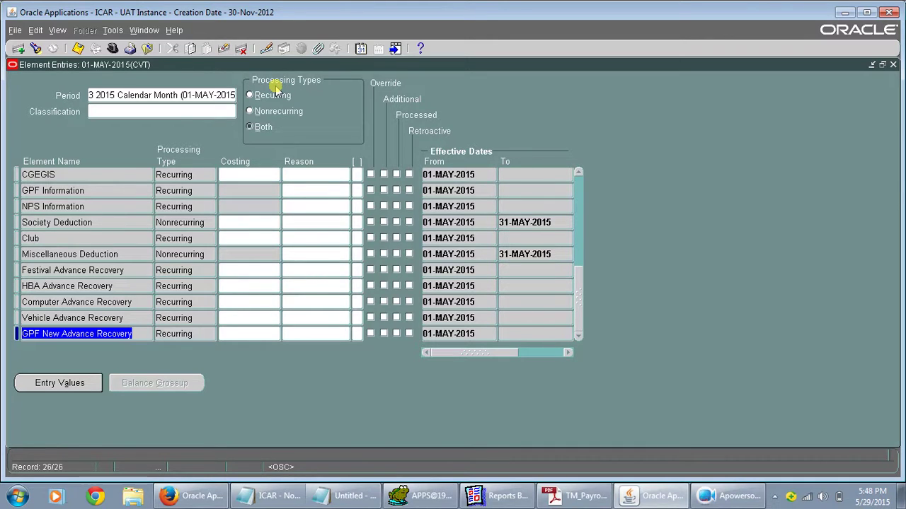
key("Down")
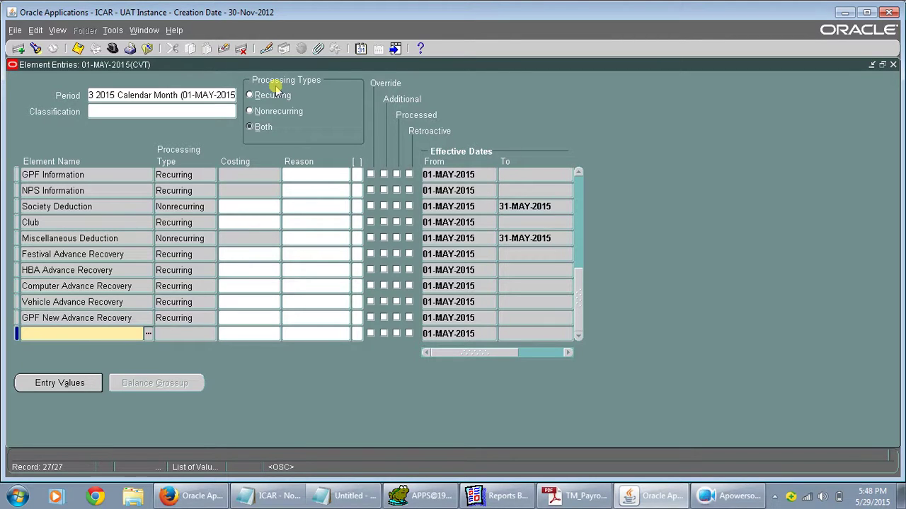
type("Cycle%")
key("Tab")
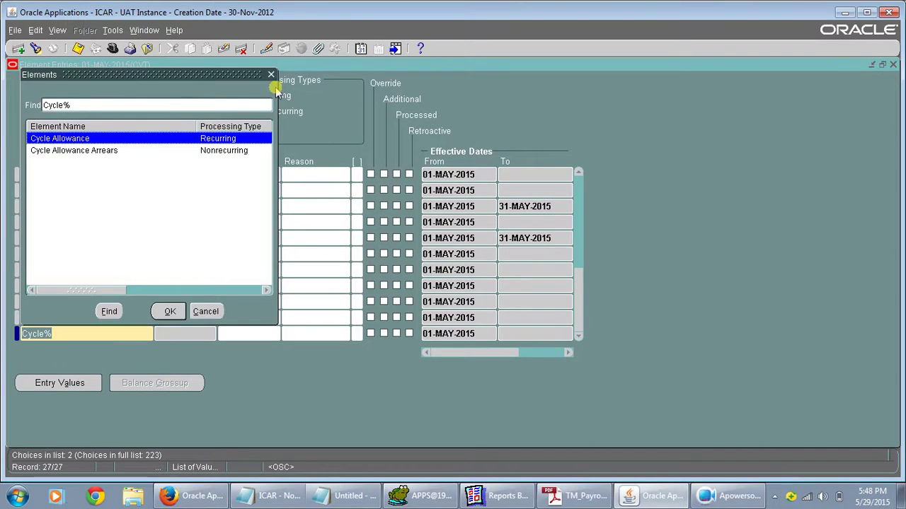
key("Return")
left_click(522, 296)
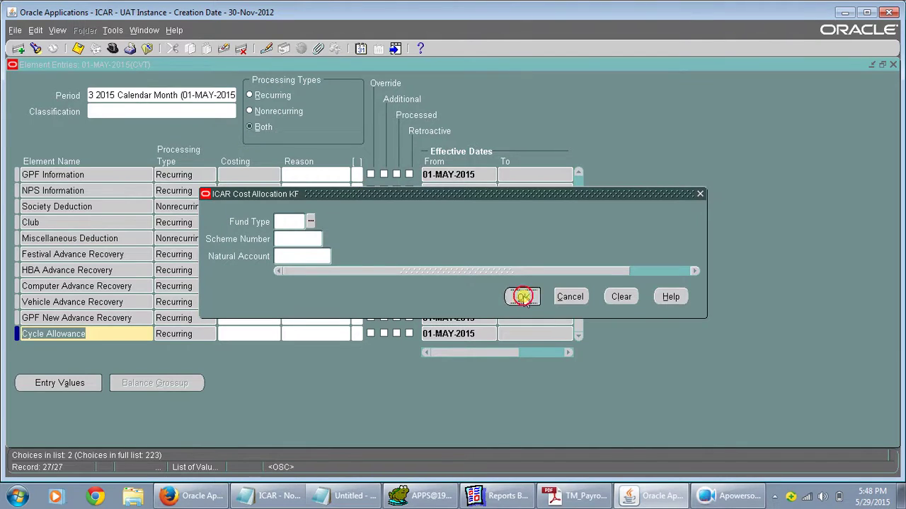
left_click(60, 385)
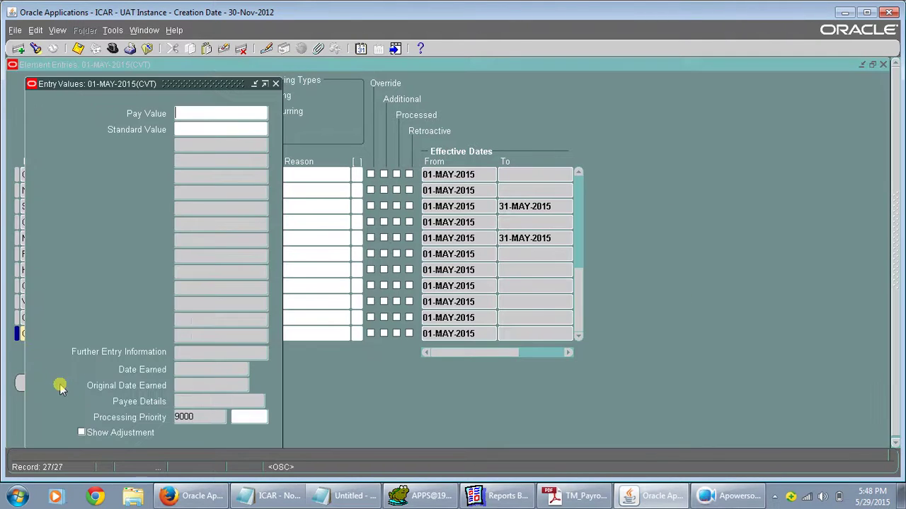
left_click(276, 83)
key("Delete")
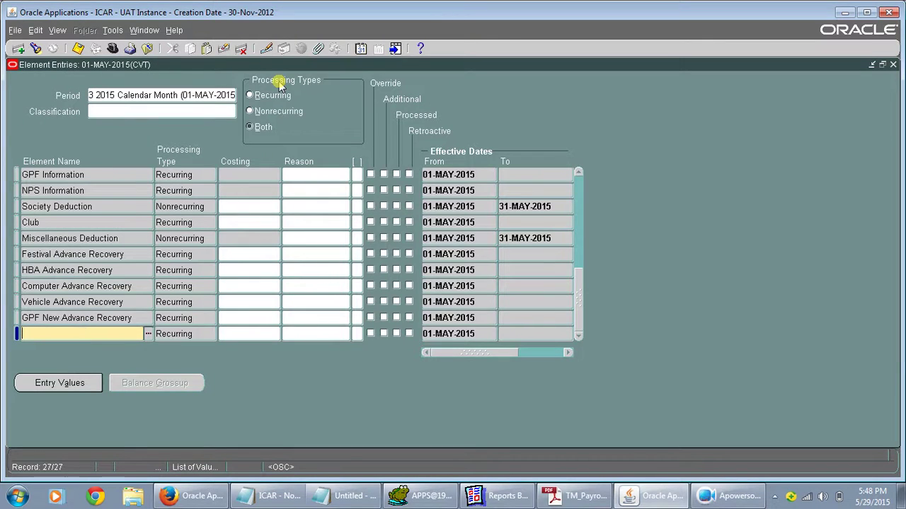
Step: Add Warm Clothing Advance Recovery as the element entry with a blank cost allocation, and view its entry values
type("warm%")
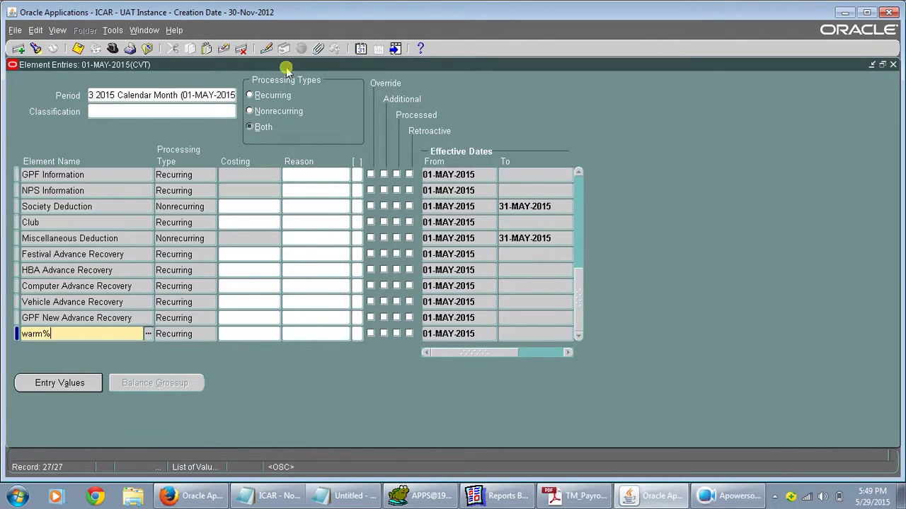
key("Tab")
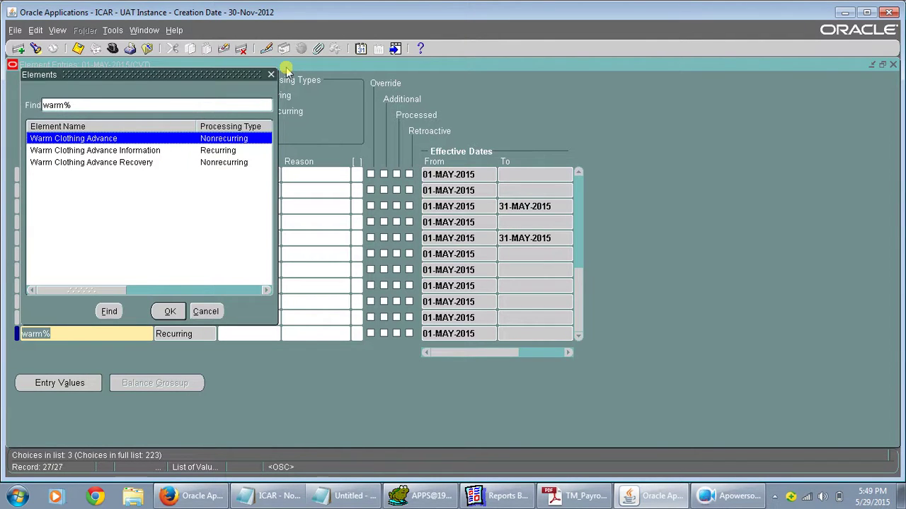
key("Down")
key("Down")
key("Return")
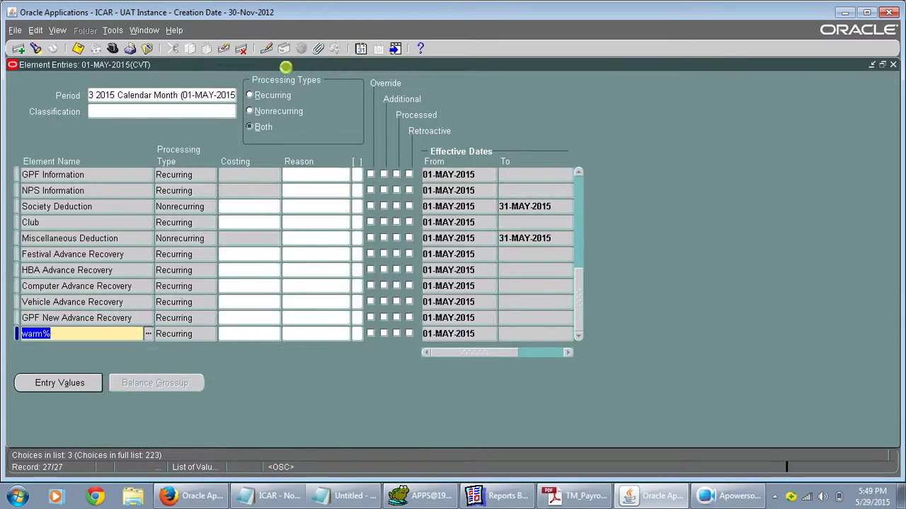
key("Tab")
left_click(524, 297)
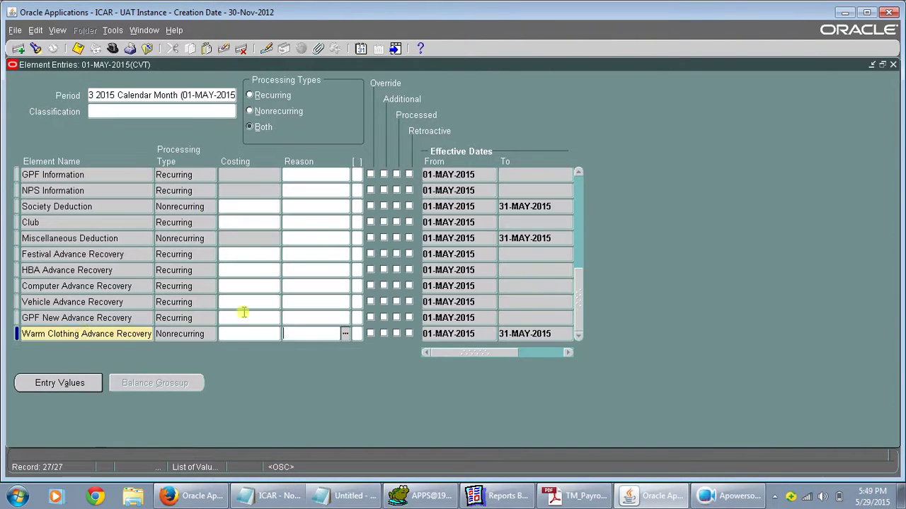
left_click(56, 387)
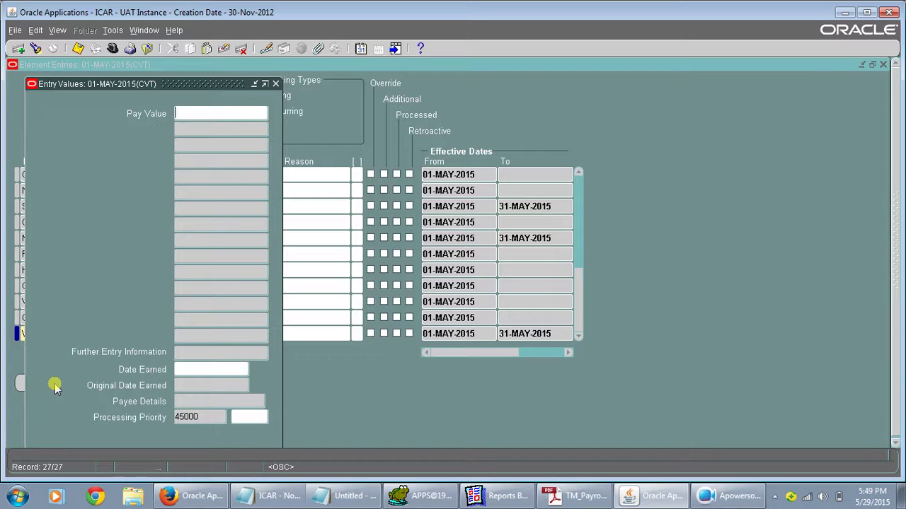
left_click(276, 84)
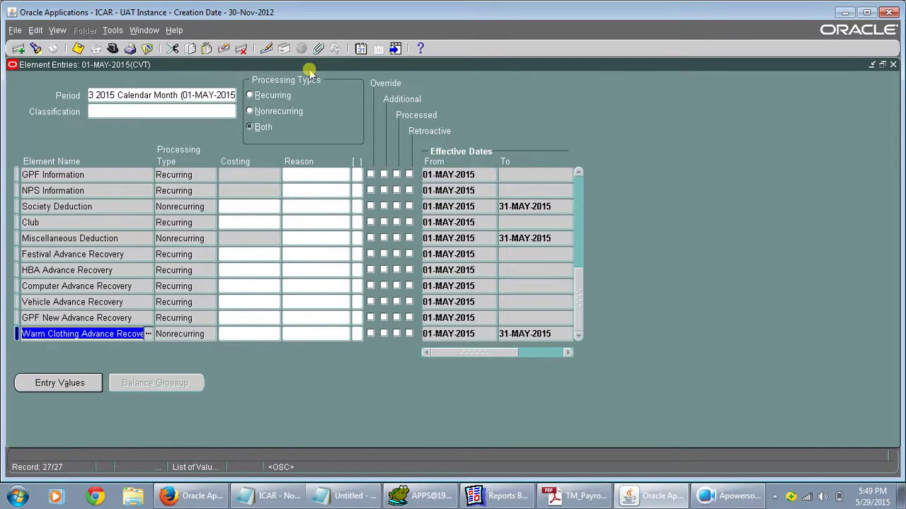
Step: Close the Element Entries window saving the changes, and close the employee's service and basic details to return to the Navigator
double_click(311, 67)
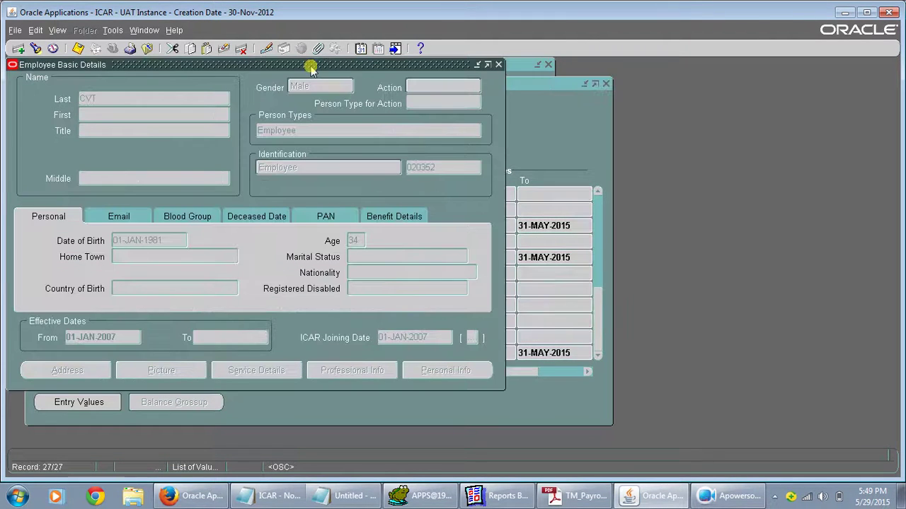
left_click(539, 85)
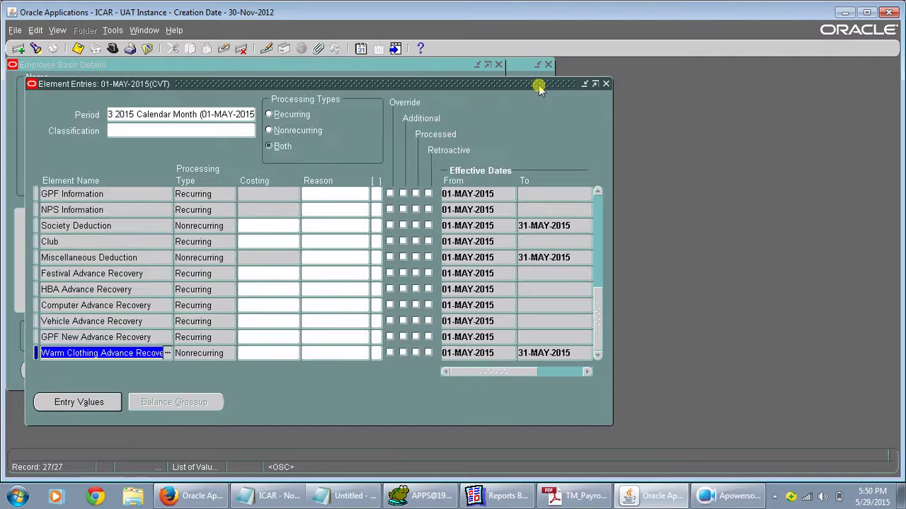
left_click(609, 85)
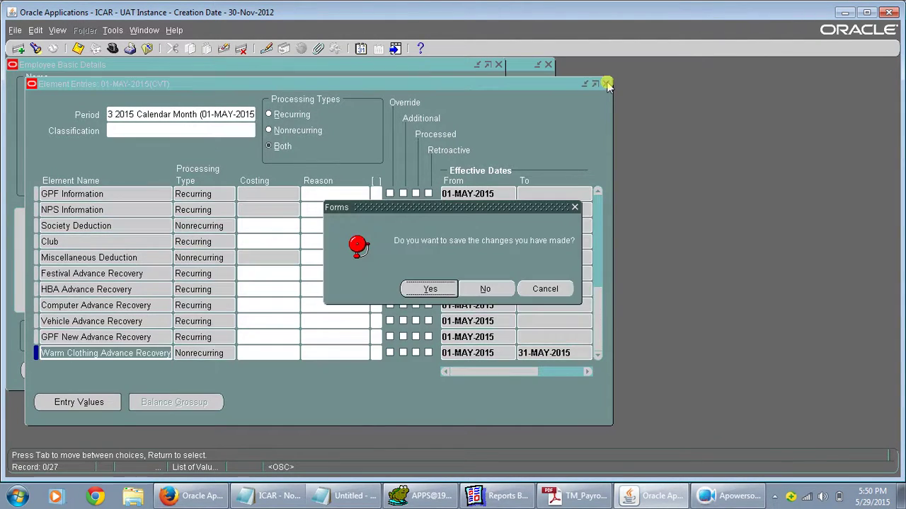
key("Return")
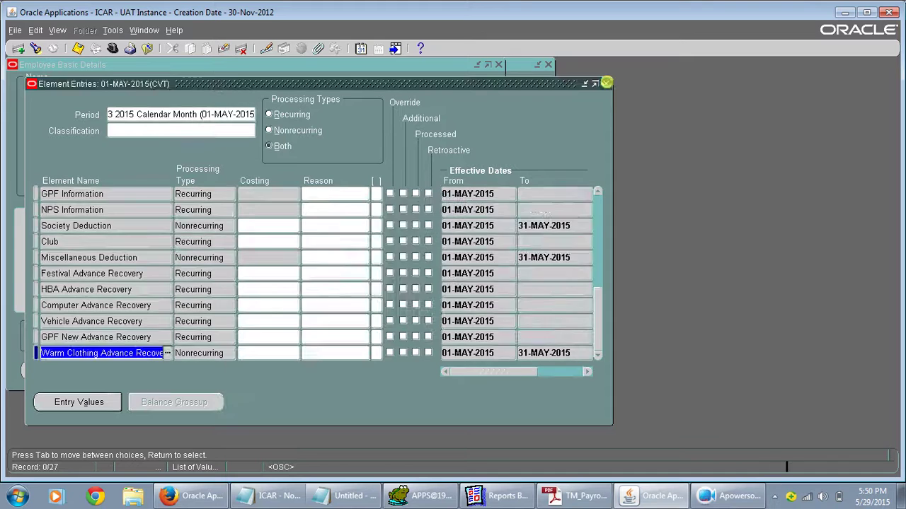
key("Return")
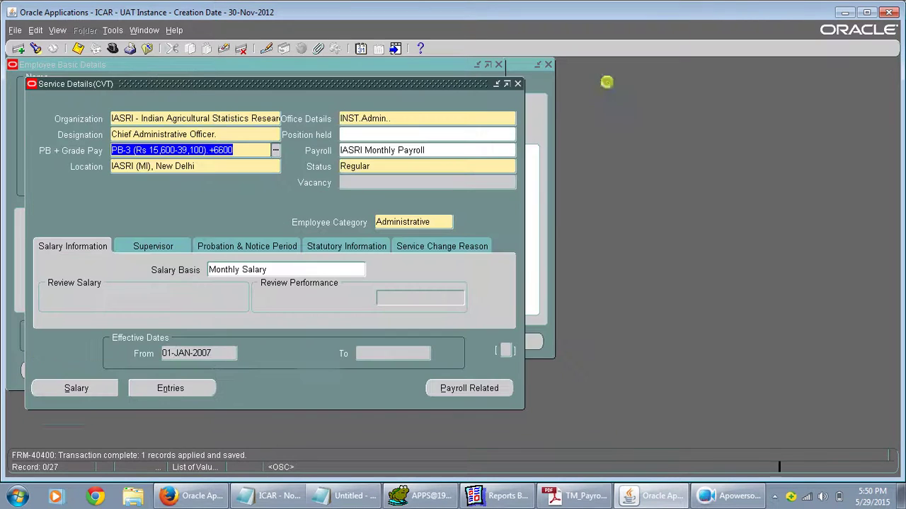
left_click(518, 83)
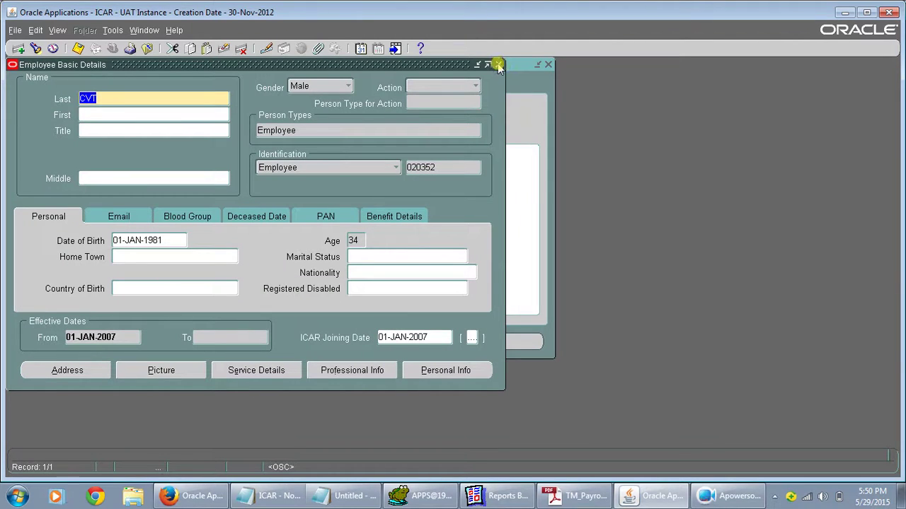
left_click(500, 64)
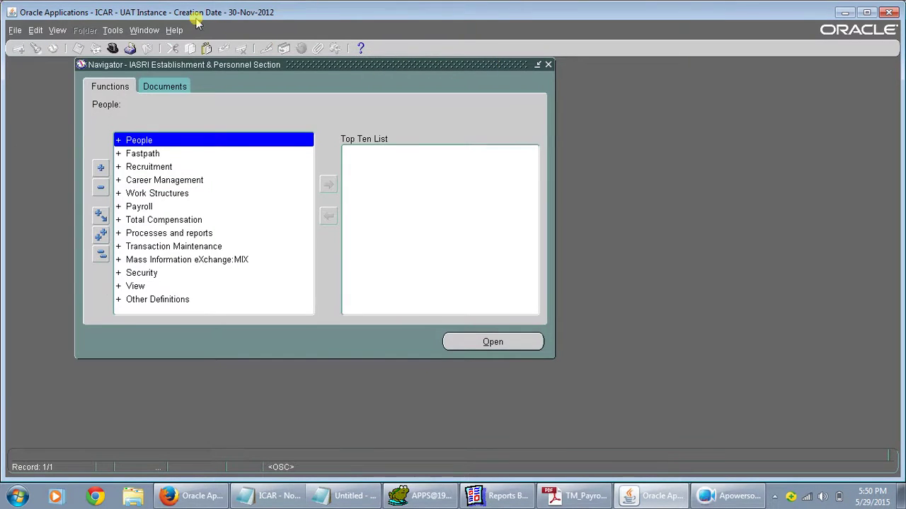
Step: Switch to the IASRI DDO Payroll Access responsibility, filtering the responsibilities by iasri
left_click(112, 48)
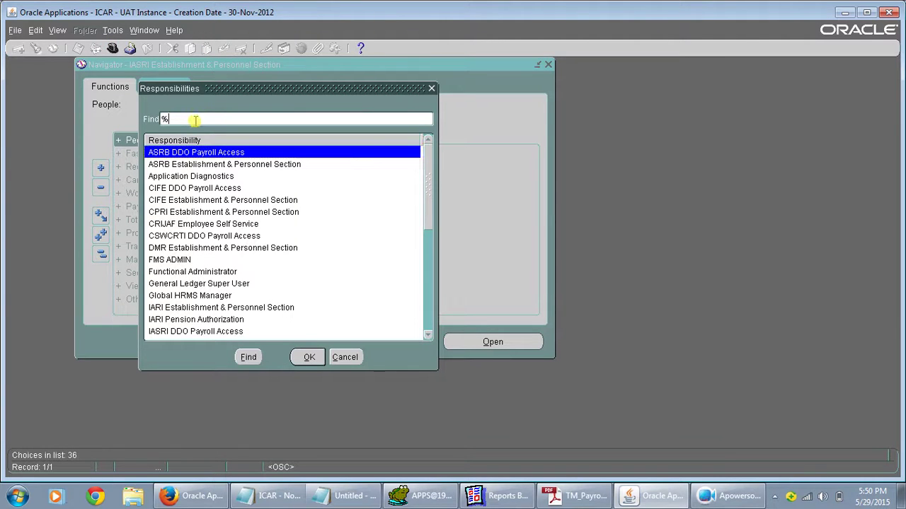
type("iasri%")
key("Return")
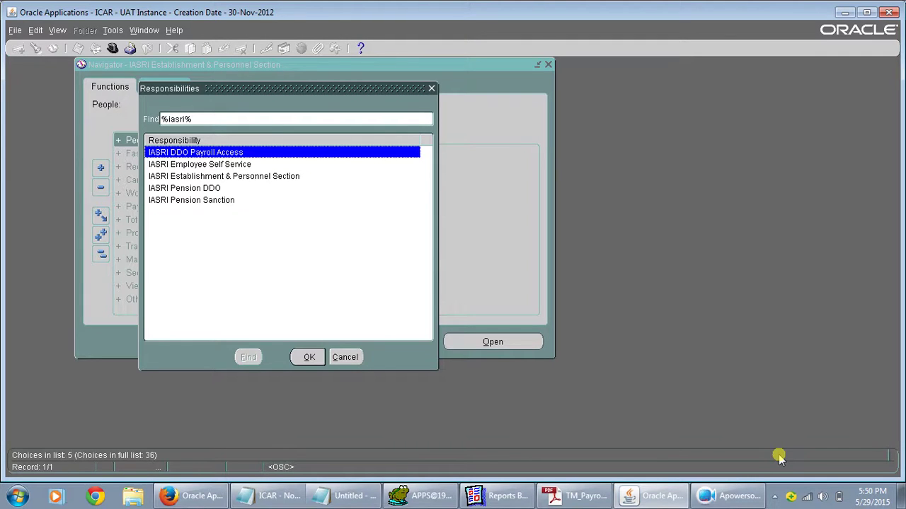
key("Return")
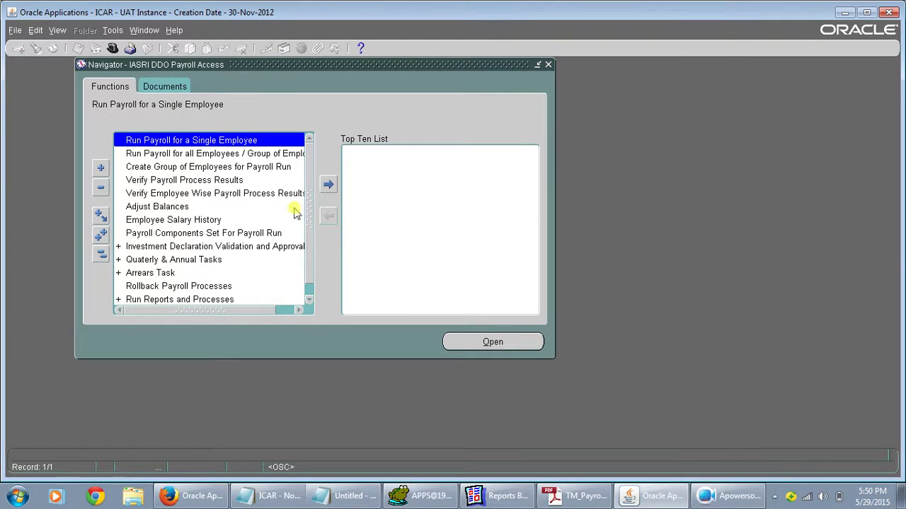
Step: Start a new single request from the requests search and choose Payroll Run (India), filtering the reports by payroll%india%
left_click(56, 31)
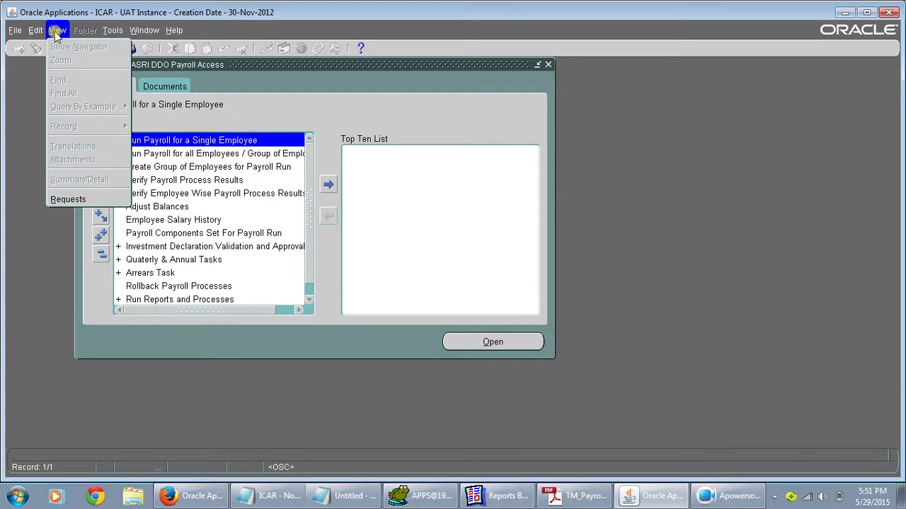
left_click(82, 200)
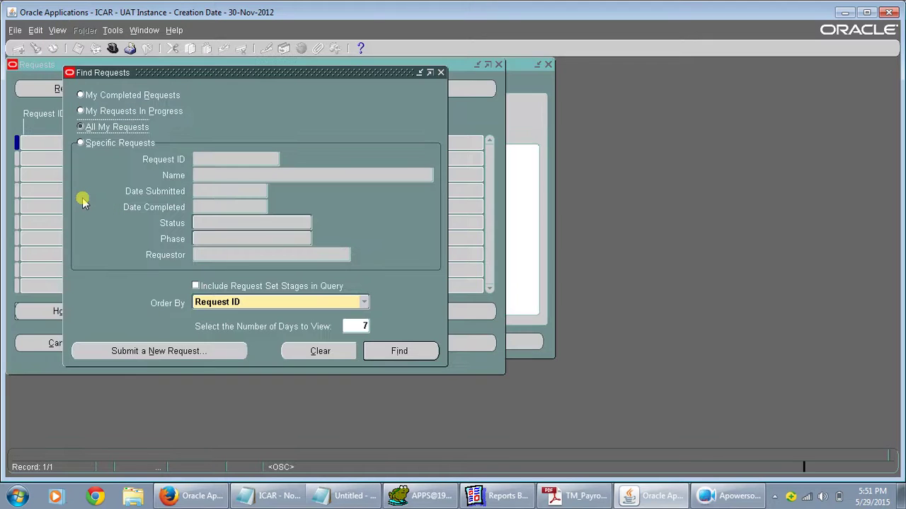
left_click(162, 351)
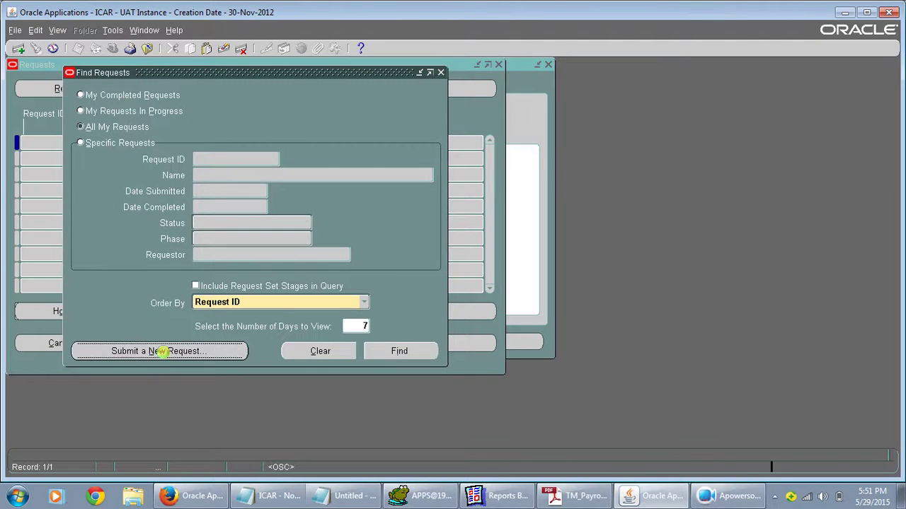
left_click(235, 289)
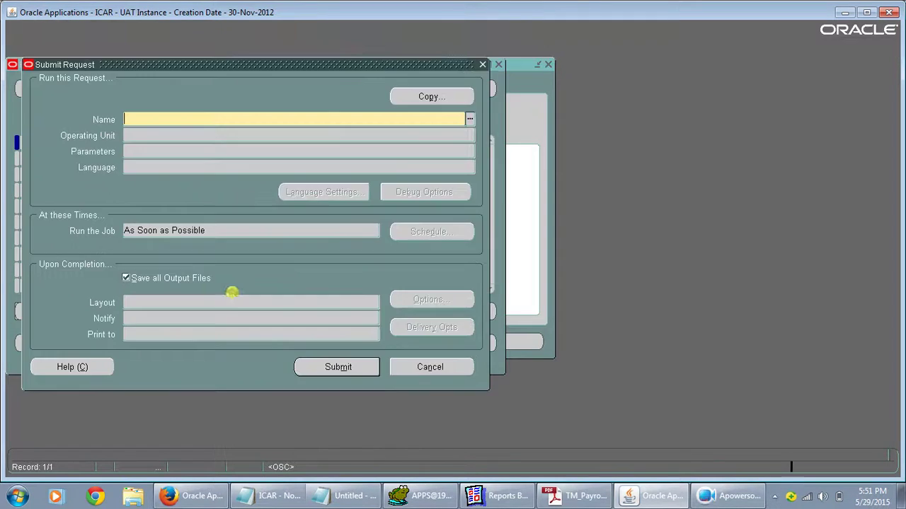
type("pa")
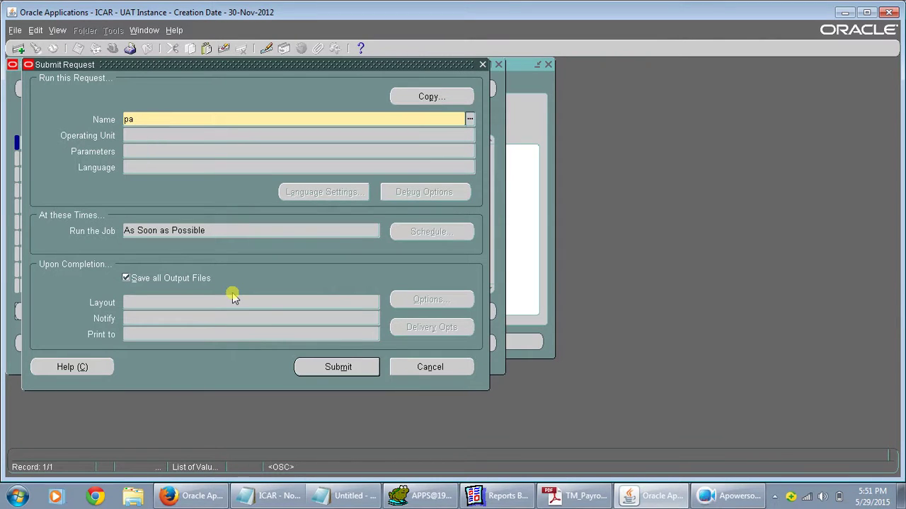
type("yroll%india%")
key("Tab")
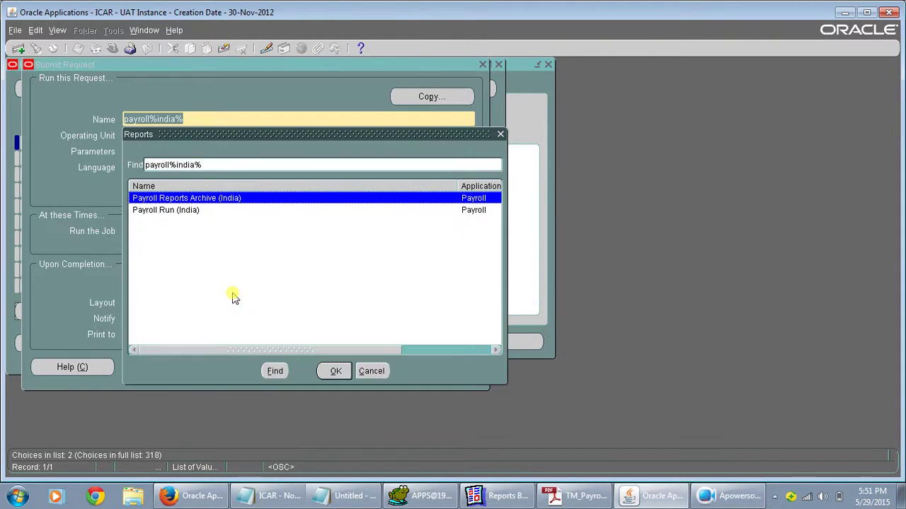
key("Down")
key("Return")
Step: Set the request's Payroll parameter to IASRI Monthly Payroll, keeping the default consolidation set
type("iasri")
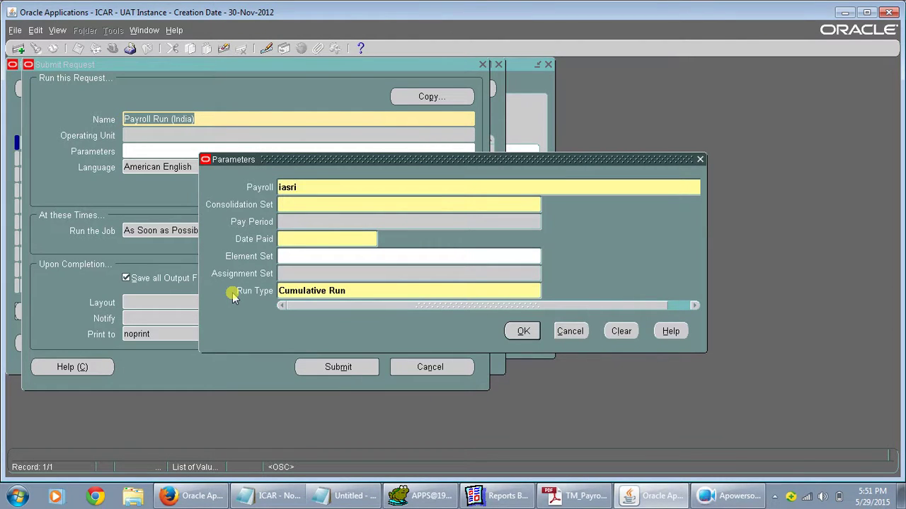
key("Tab")
key("Tab")
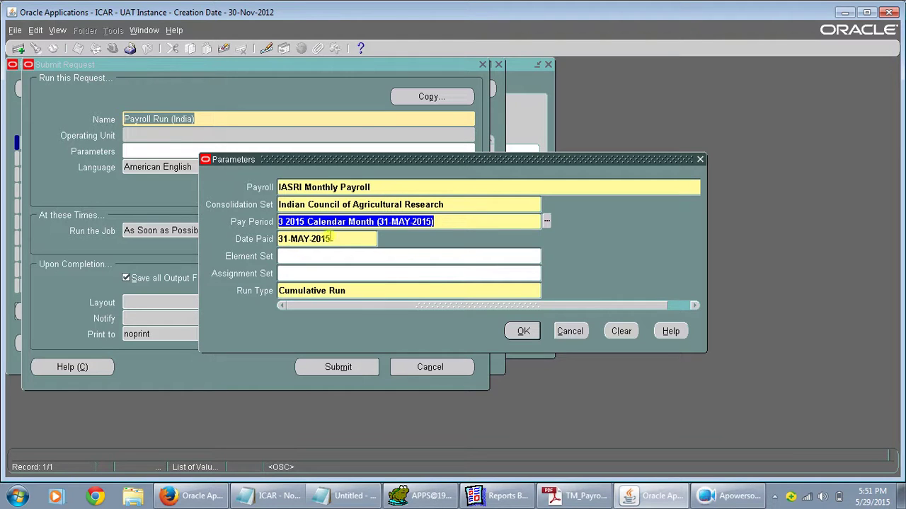
Step: Set the Pay Period to 4 2015 Calendar Month (30-JUN-2015) and accept the request parameters
left_click(280, 221)
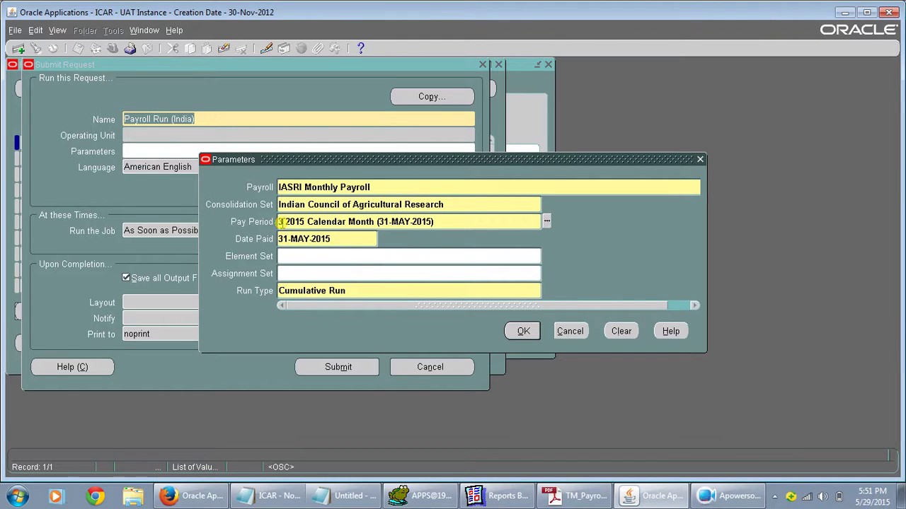
key("BackSpace")
type("4")
left_click(389, 221)
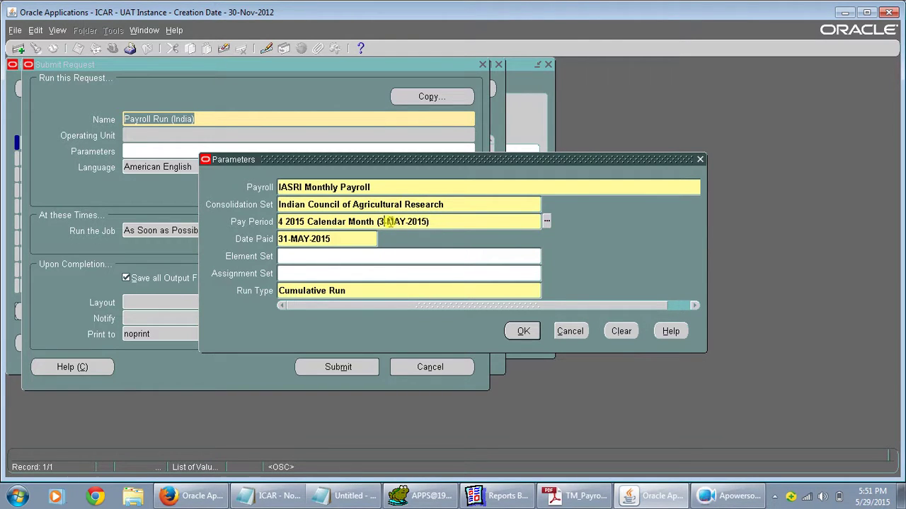
key("BackSpace")
type("0")
double_click(399, 221)
type("jun")
left_click(331, 238)
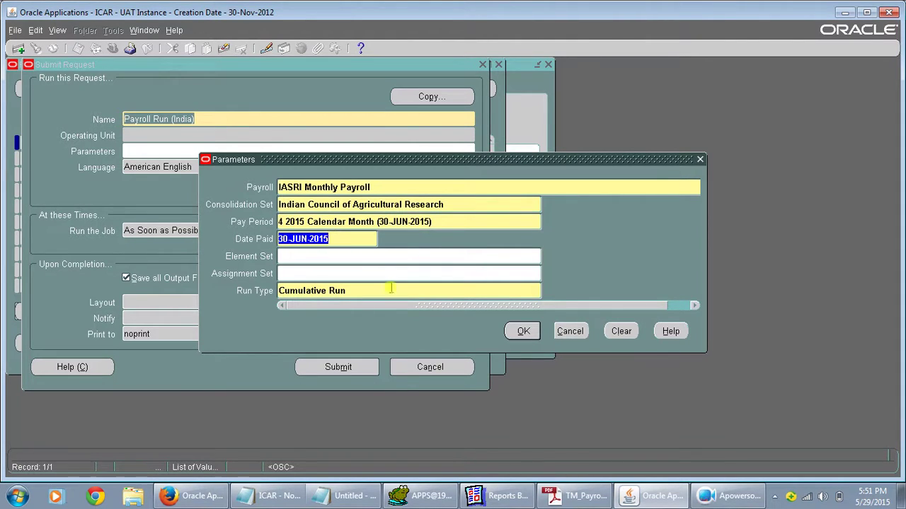
left_click(522, 332)
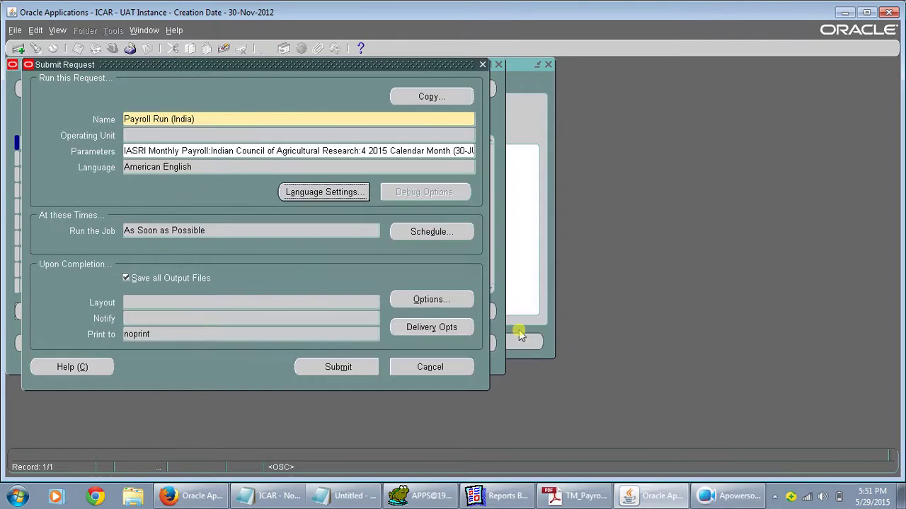
Step: Submit the Payroll Run (India) request without adding another, and list all own requests
left_click(358, 366)
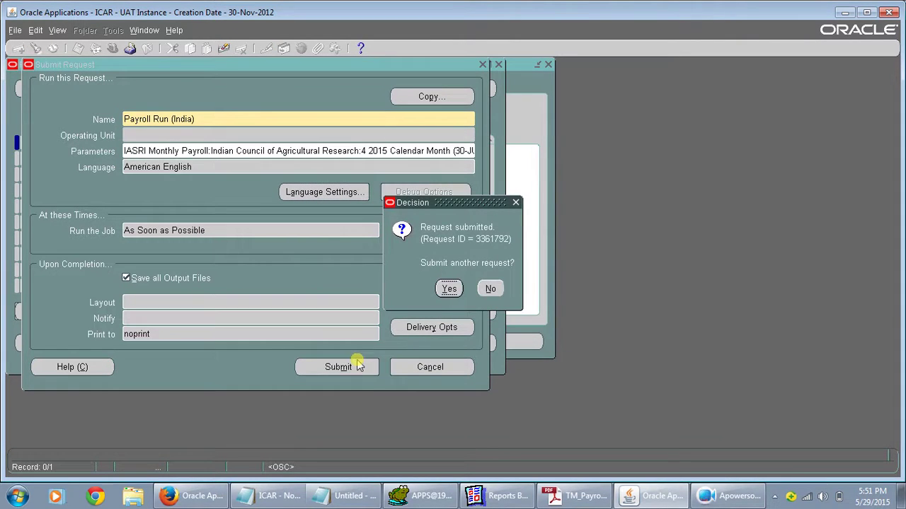
left_click(491, 289)
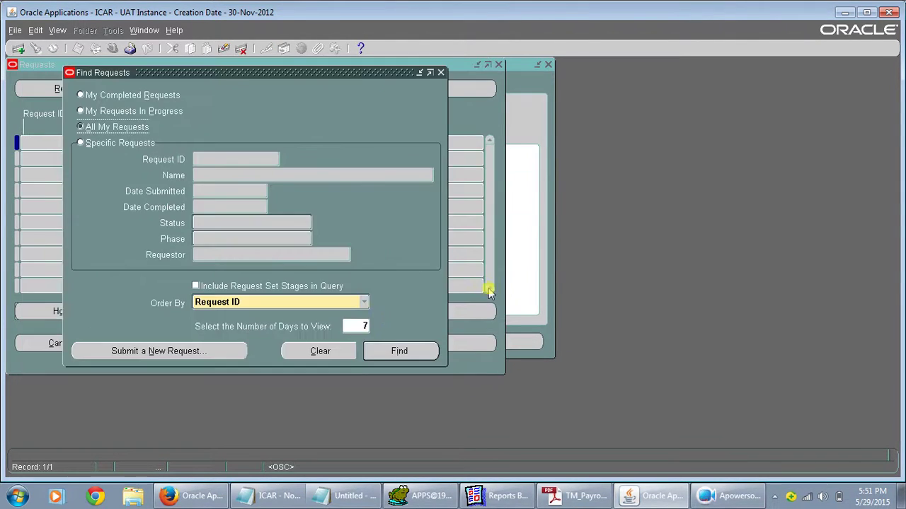
left_click(400, 347)
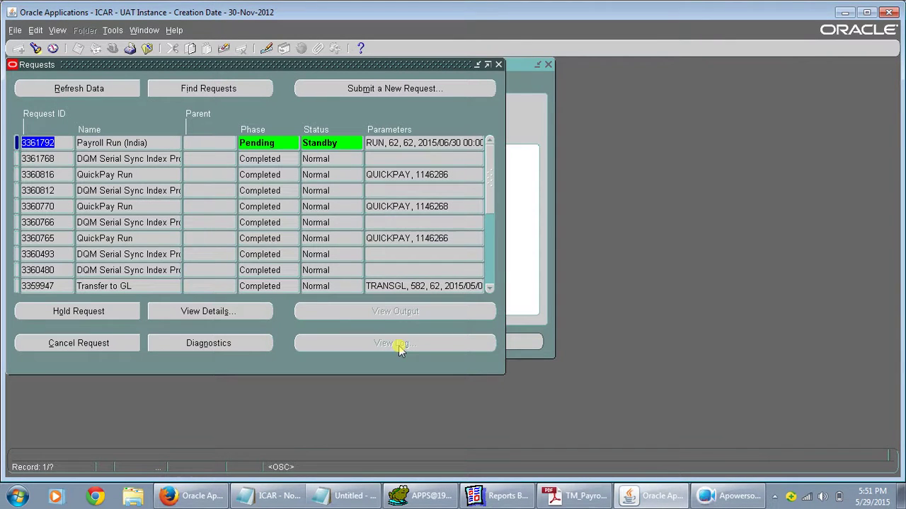
Step: Refresh the request list repeatedly to check the phase and status of Payroll Run (India), and close the Requests window
key("alt+r")
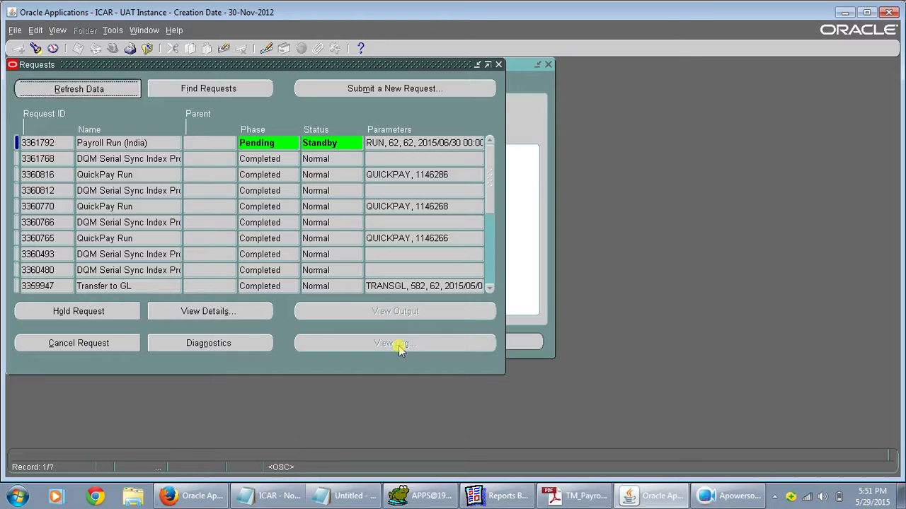
key("alt+r")
key("alt+r")
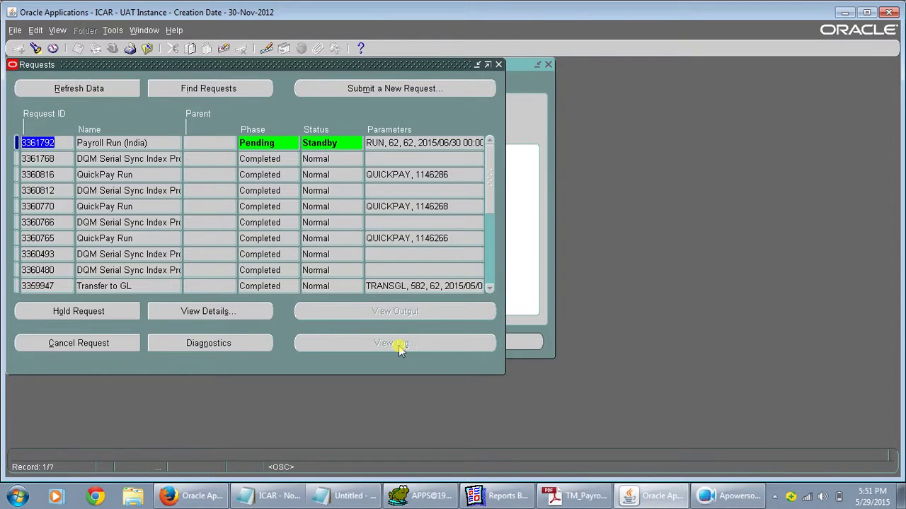
key("alt+r")
key("alt+r")
key("alt+r")
key("alt+r")
key("alt+r")
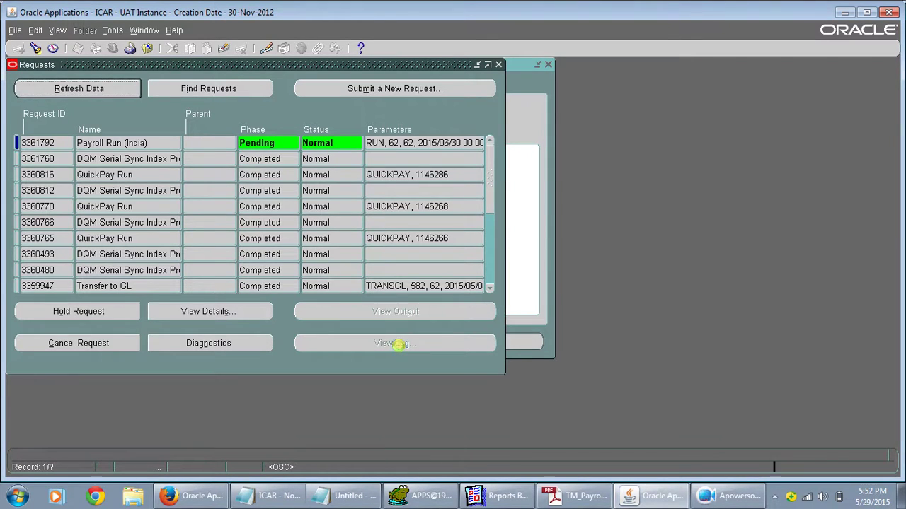
key("alt+r")
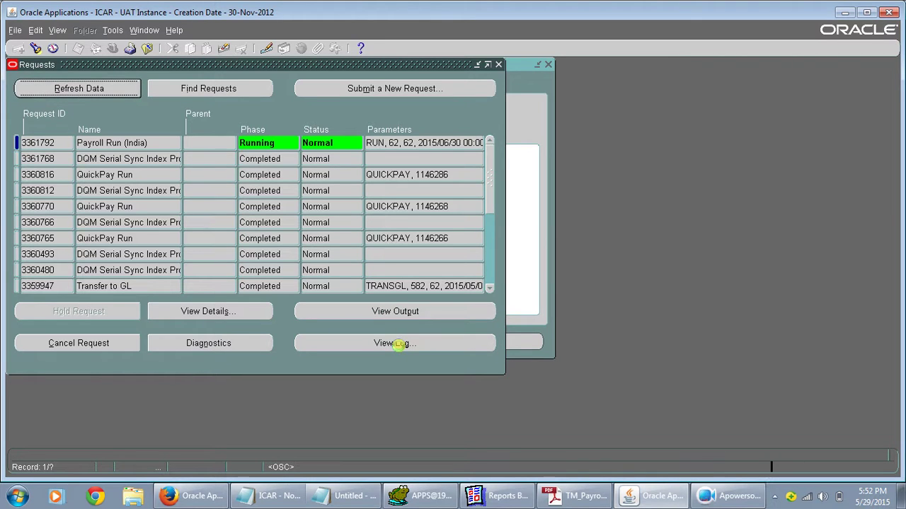
key("alt+r")
key("alt+r")
key("alt+r")
key("alt+r")
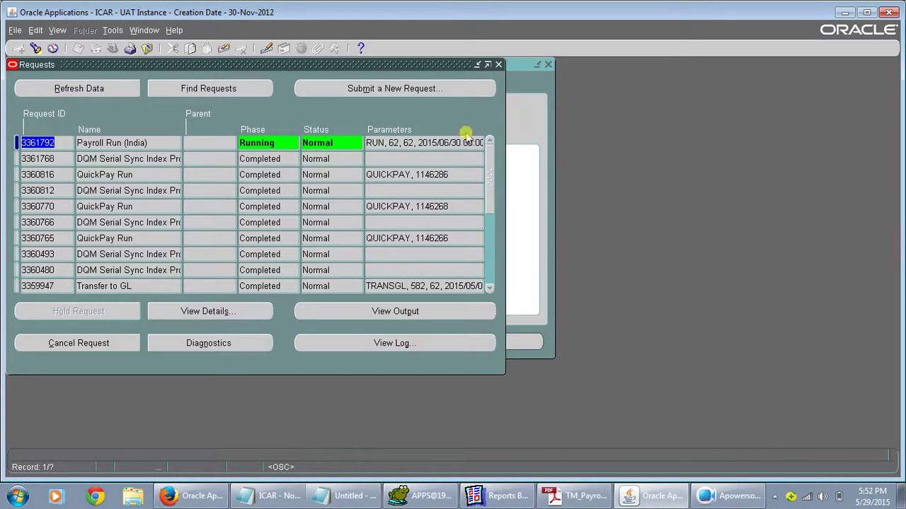
left_click(498, 65)
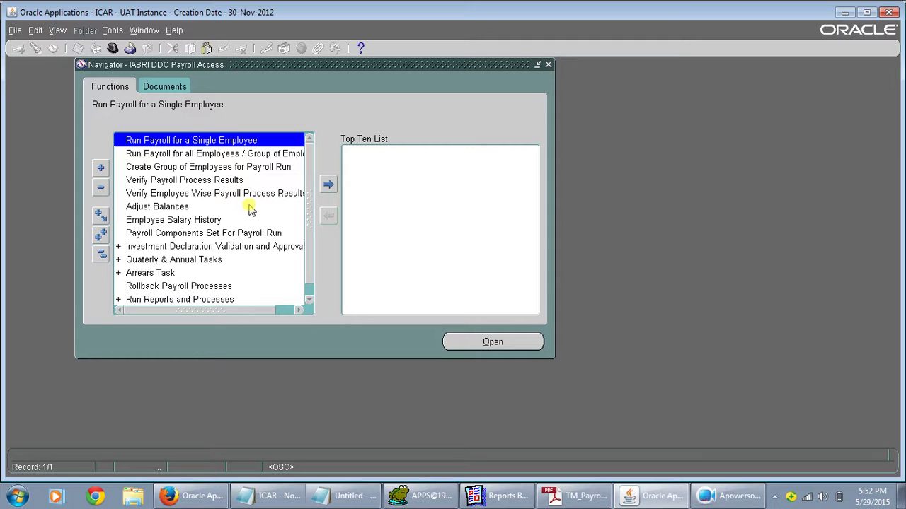
Step: Open Verify Payroll Process Results and find the IASRI Monthly Payroll processes with action type Run
double_click(217, 180)
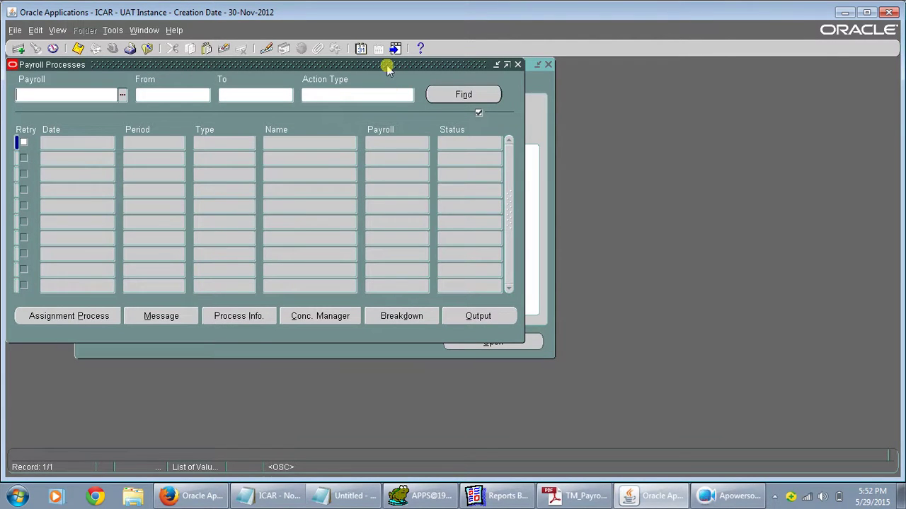
left_click(122, 95)
left_click(201, 94)
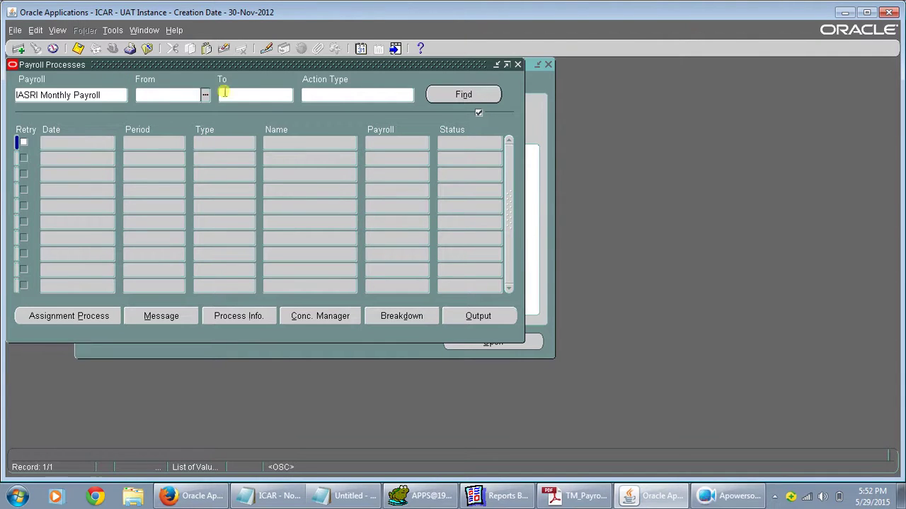
left_click(322, 97)
type("run")
key("Return")
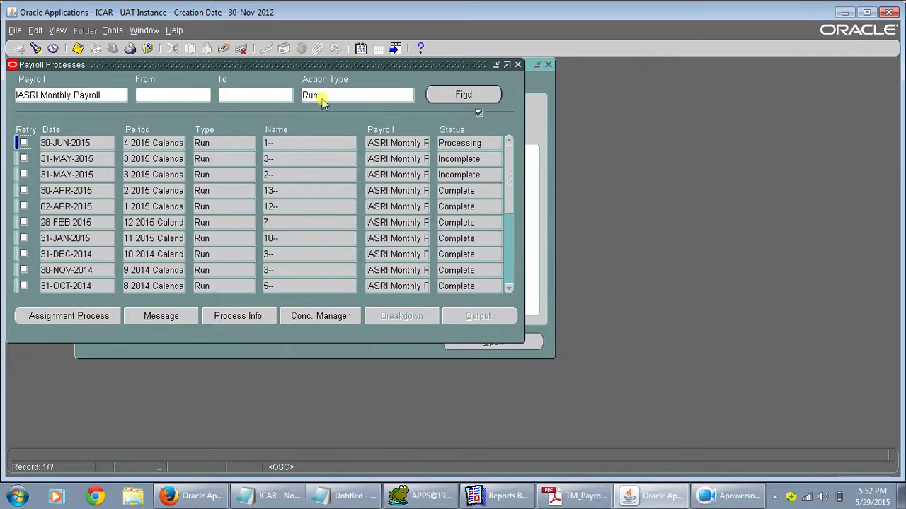
Step: Open the process info of the 30-JUN-2015 run and refresh the Payroll Progress Monitor repeatedly to follow its completion
left_click(223, 145)
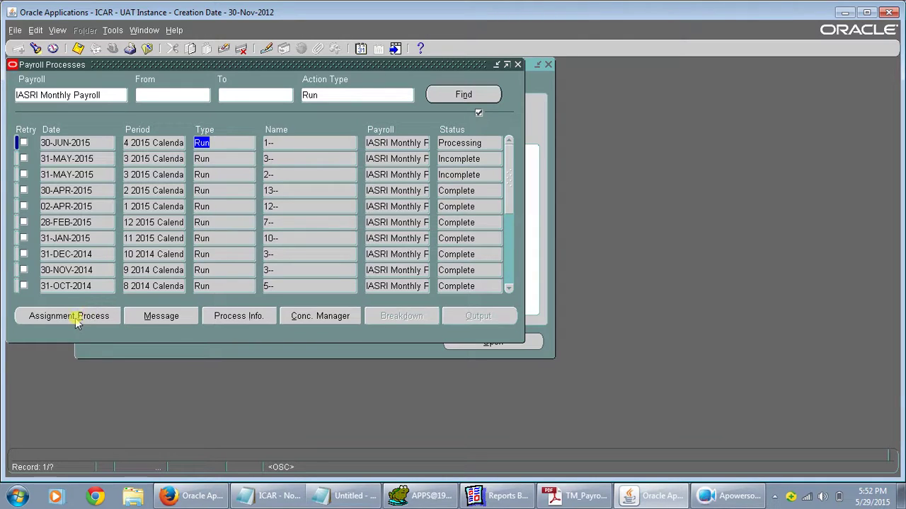
left_click(233, 319)
left_click(375, 297)
left_click(375, 298)
left_click(375, 297)
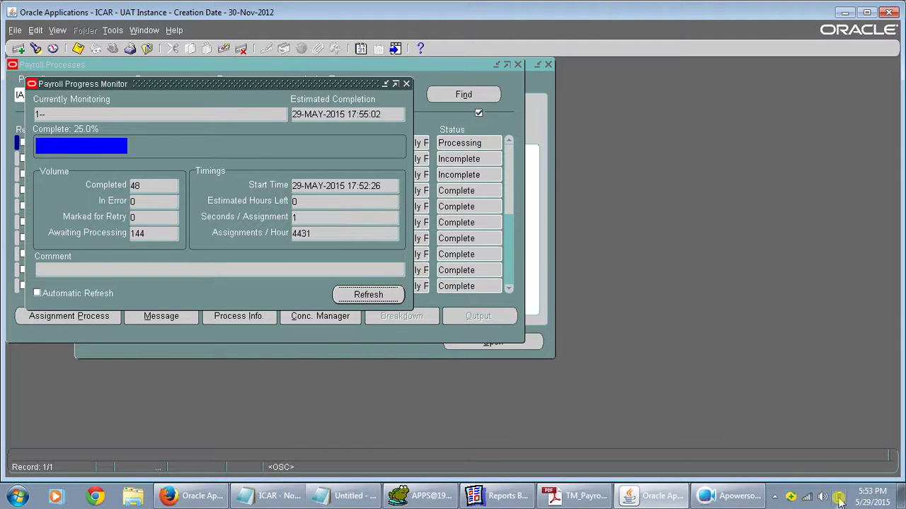
left_click(380, 297)
left_click(381, 297)
left_click(382, 298)
left_click(381, 298)
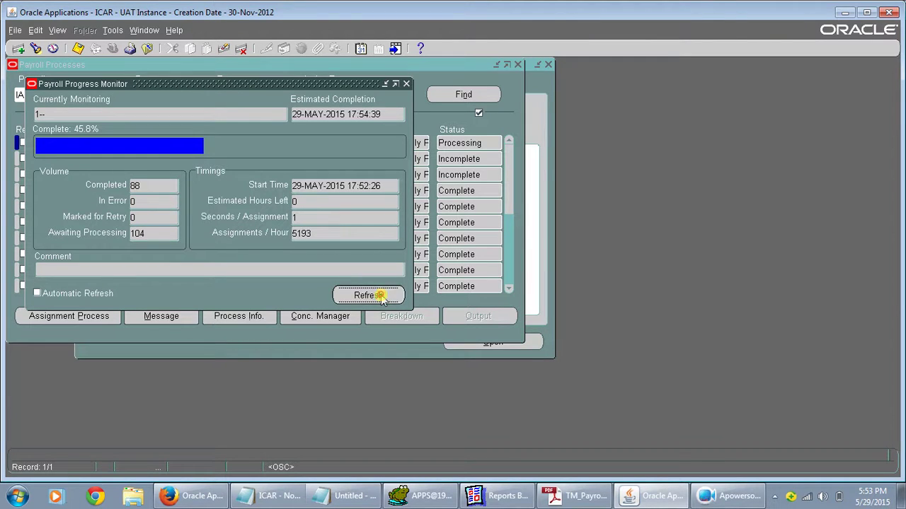
left_click(381, 297)
left_click(380, 297)
left_click(378, 296)
left_click(379, 296)
left_click(378, 296)
left_click(377, 295)
left_click(376, 295)
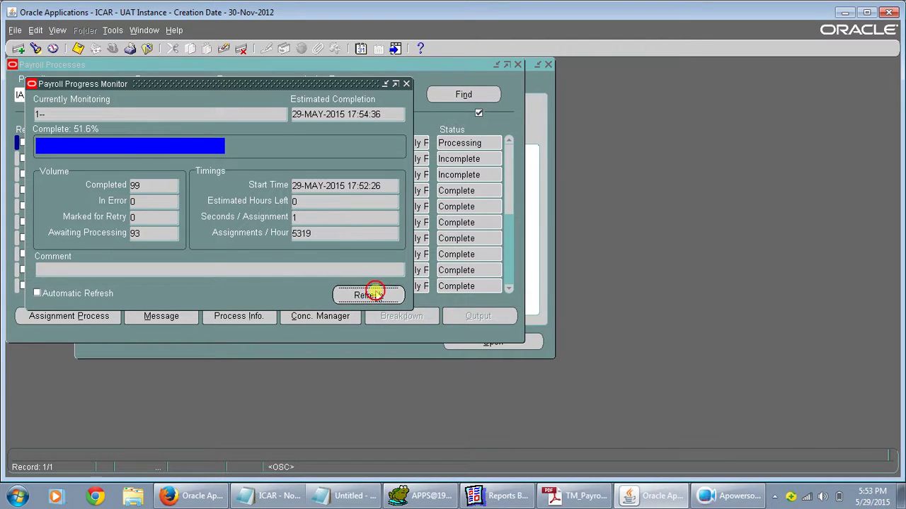
left_click(377, 295)
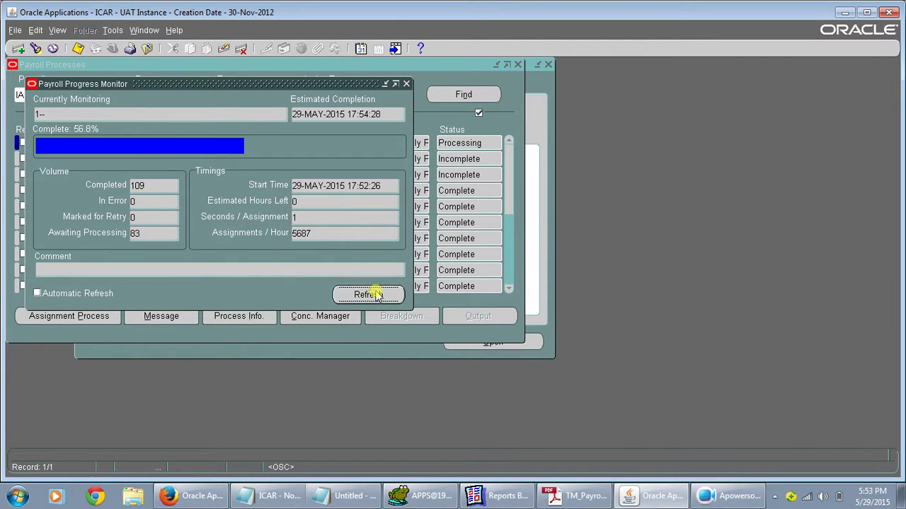
left_click(377, 295)
left_click(377, 296)
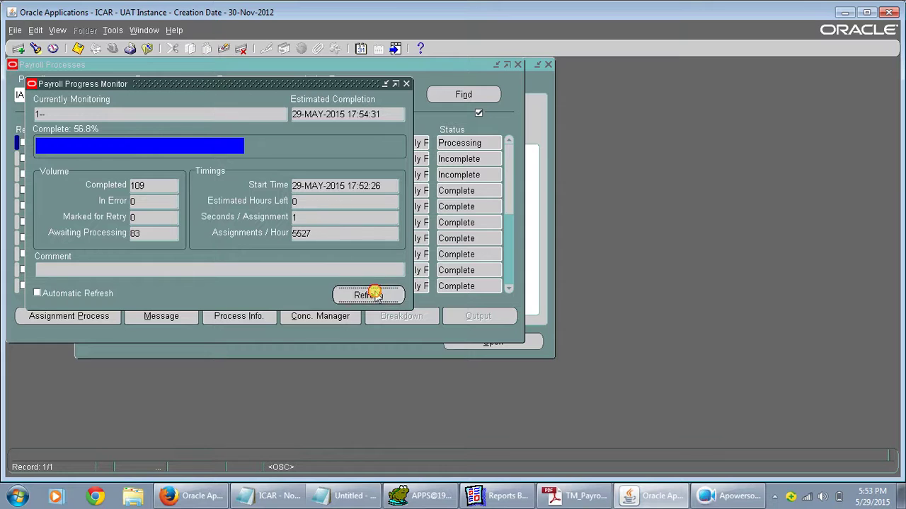
left_click(376, 295)
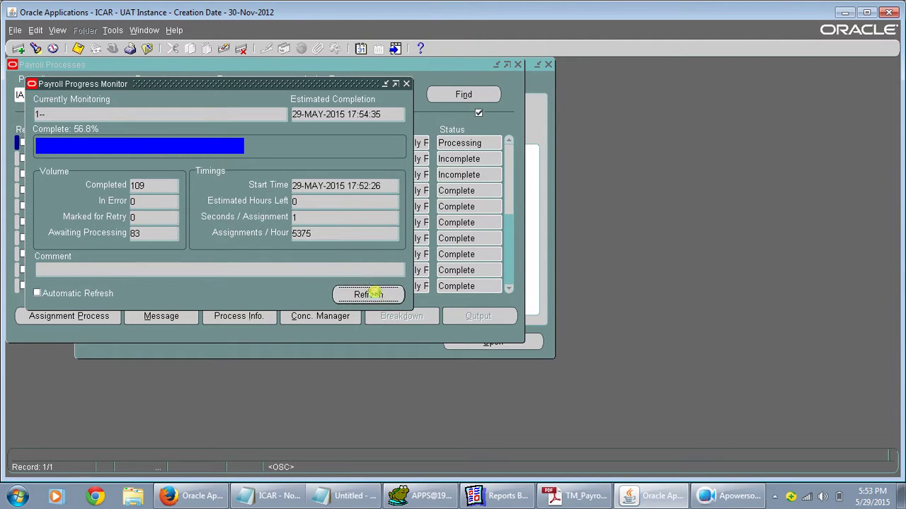
left_click(377, 296)
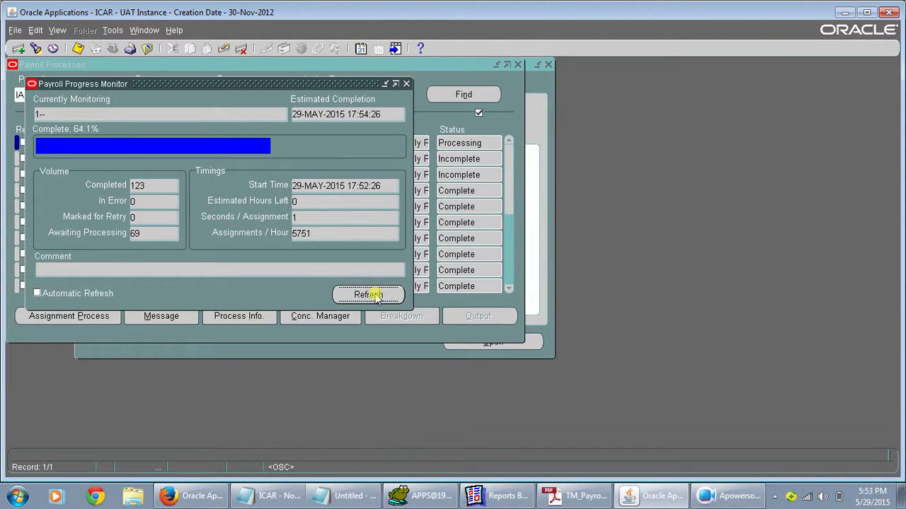
left_click(376, 296)
left_click(378, 296)
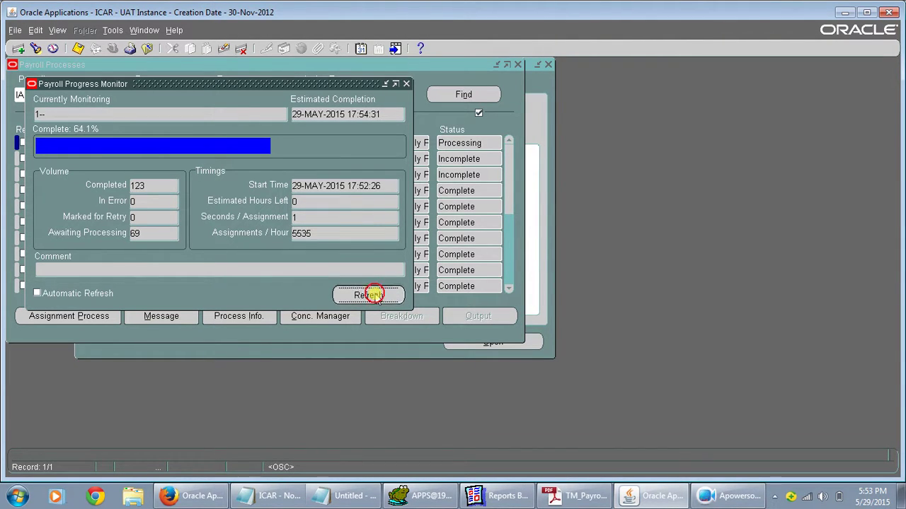
left_click(376, 296)
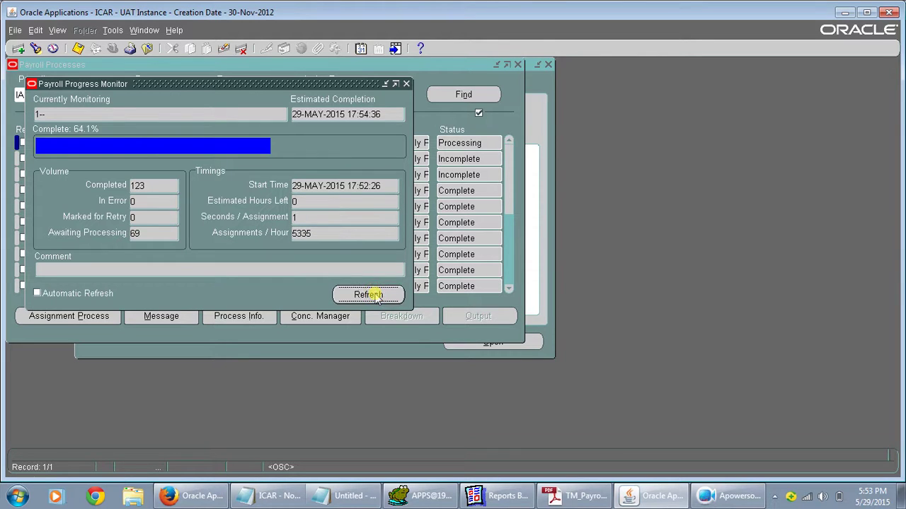
left_click(373, 296)
left_click(348, 301)
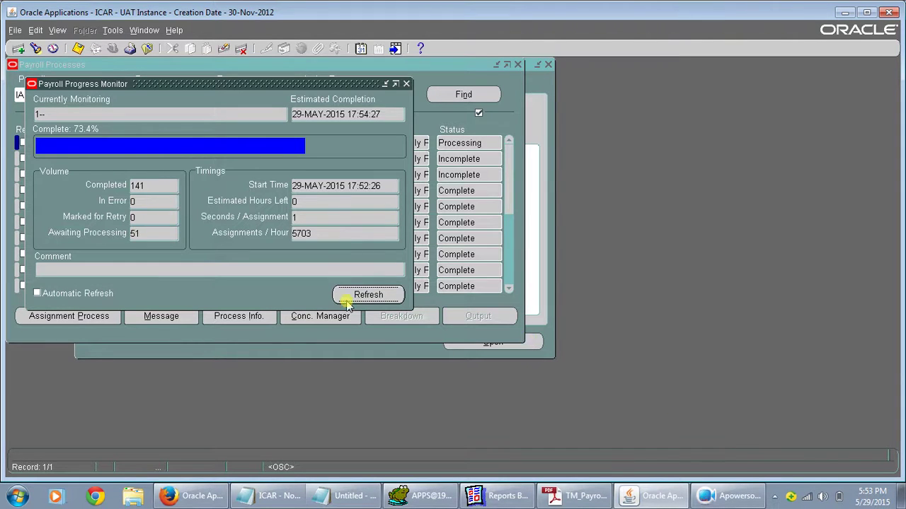
left_click(348, 301)
left_click(348, 302)
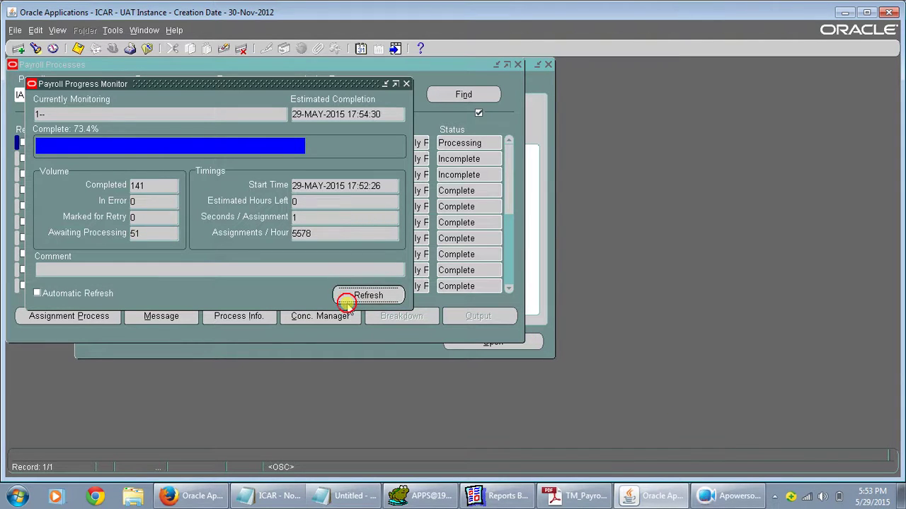
left_click(349, 304)
left_click(350, 302)
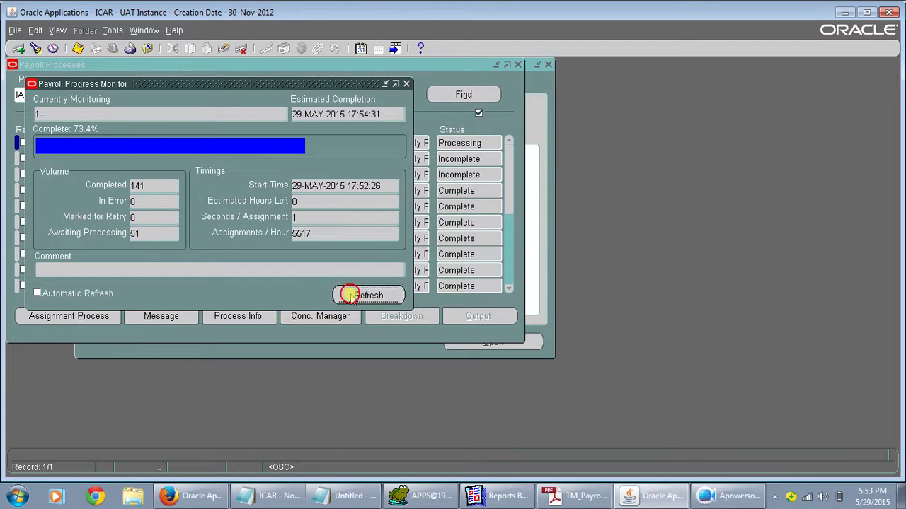
left_click(352, 300)
left_click(352, 300)
left_click(351, 300)
left_click(351, 298)
left_click(351, 298)
left_click(352, 298)
left_click(352, 298)
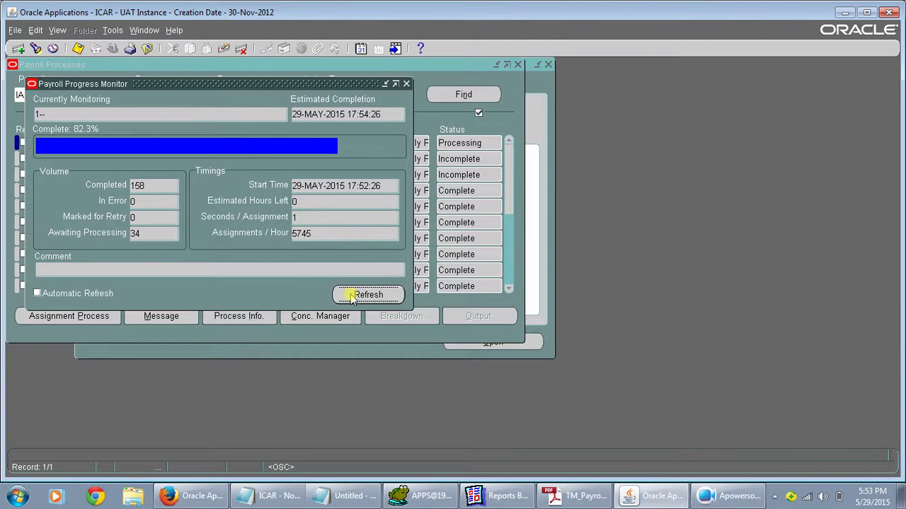
left_click(352, 299)
Step: Switch to Toad for Oracle and exit it, discarding the unsaved changes in all editor tabs
left_click(407, 497)
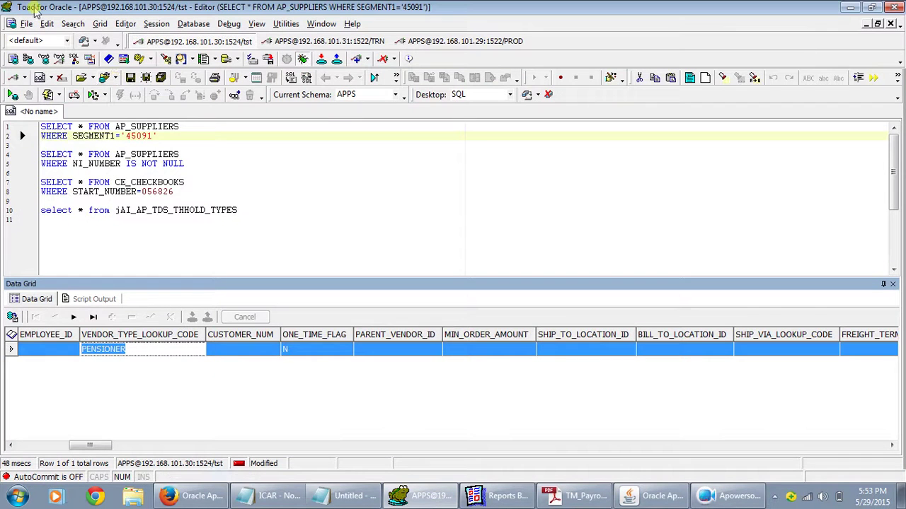
left_click(26, 25)
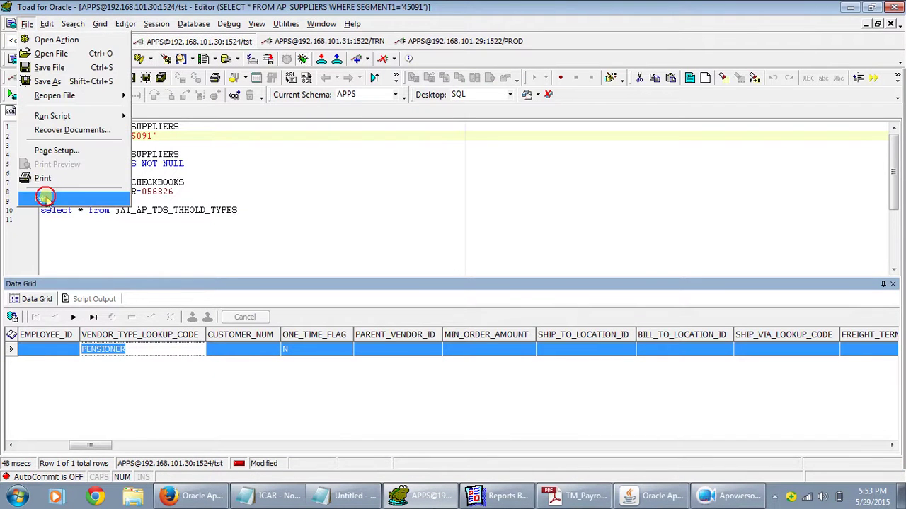
left_click(45, 196)
left_click(530, 279)
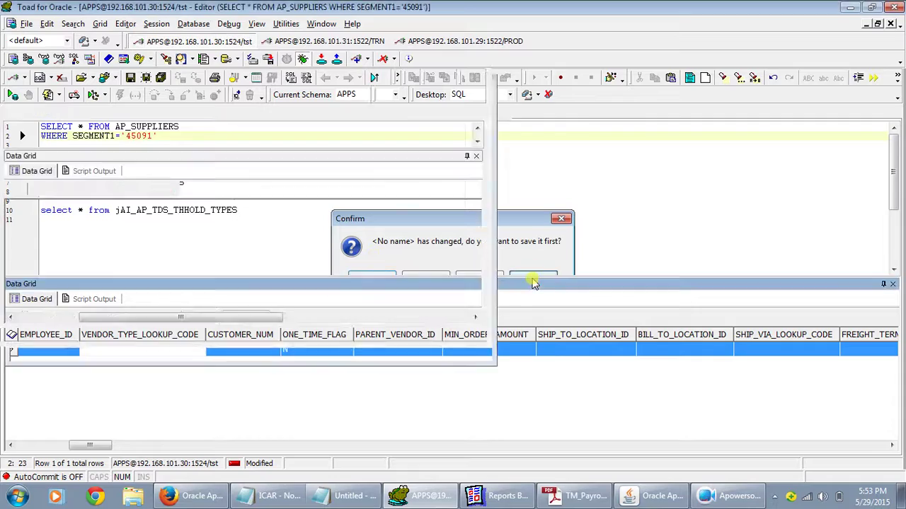
left_click(532, 280)
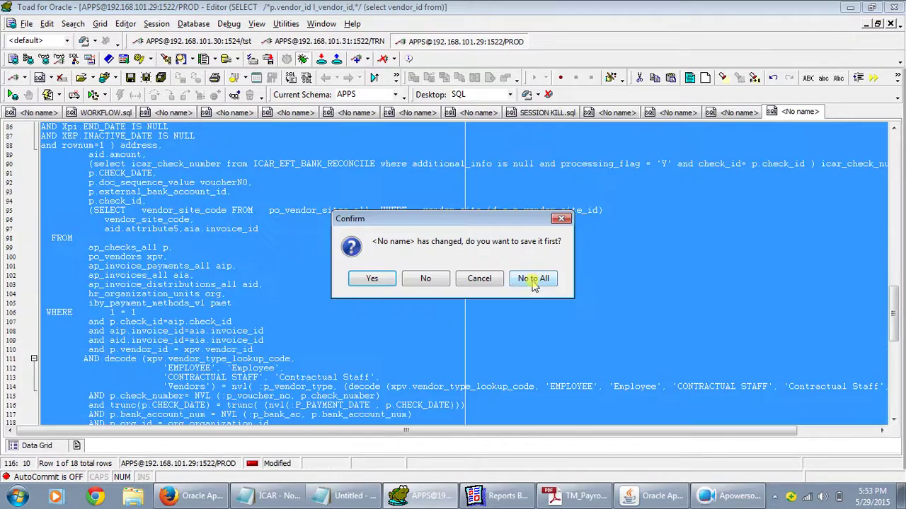
left_click(532, 279)
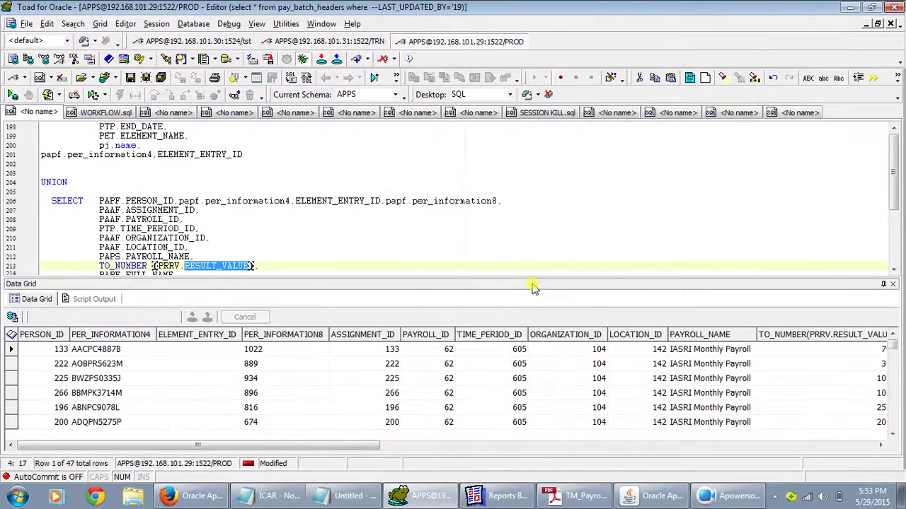
Step: Return to Oracle Applications, refresh the payroll progress once more, and close the progress monitor and Payroll Processes windows
left_click(705, 500)
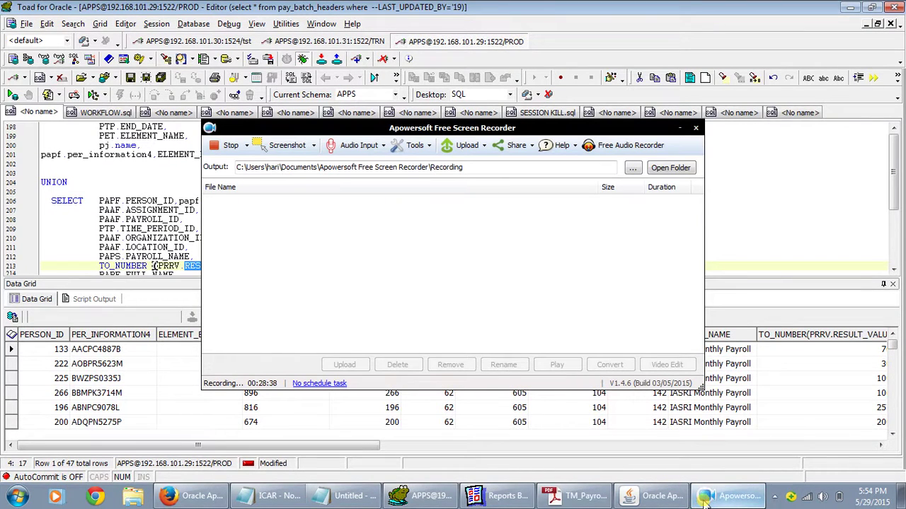
left_click(635, 496)
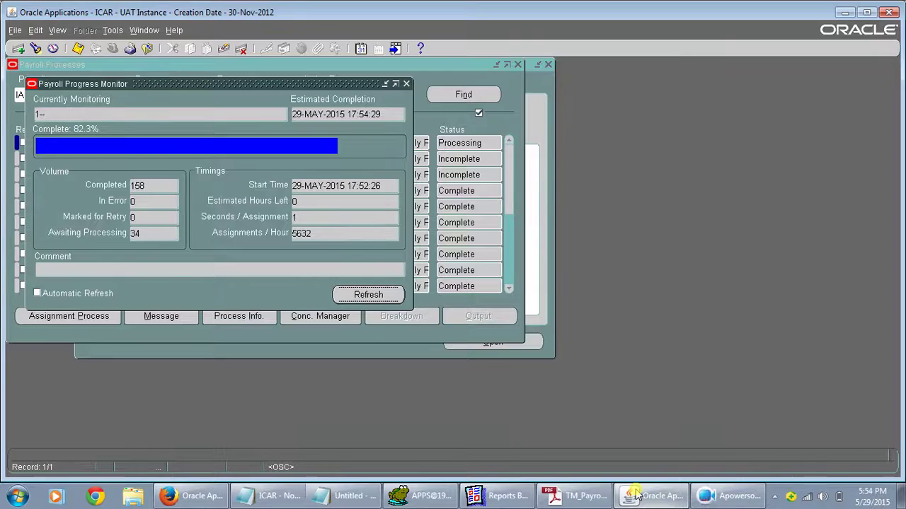
left_click(367, 296)
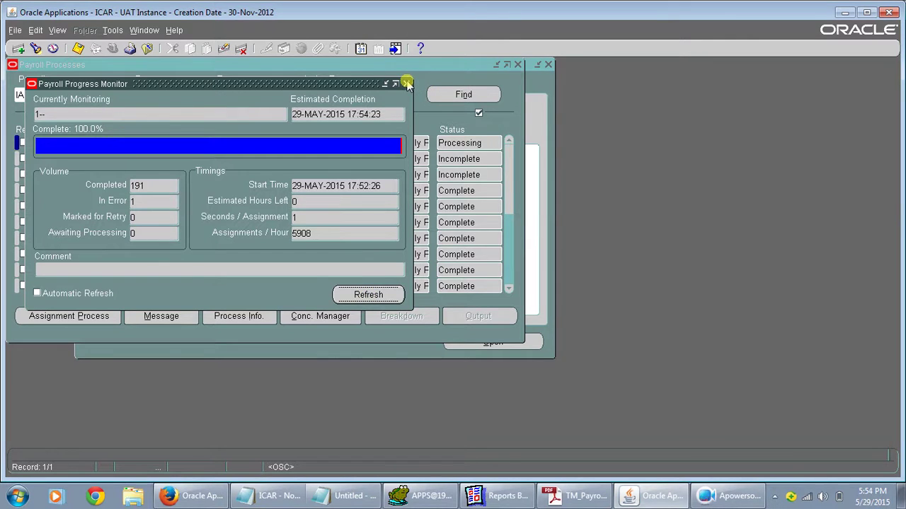
left_click(407, 85)
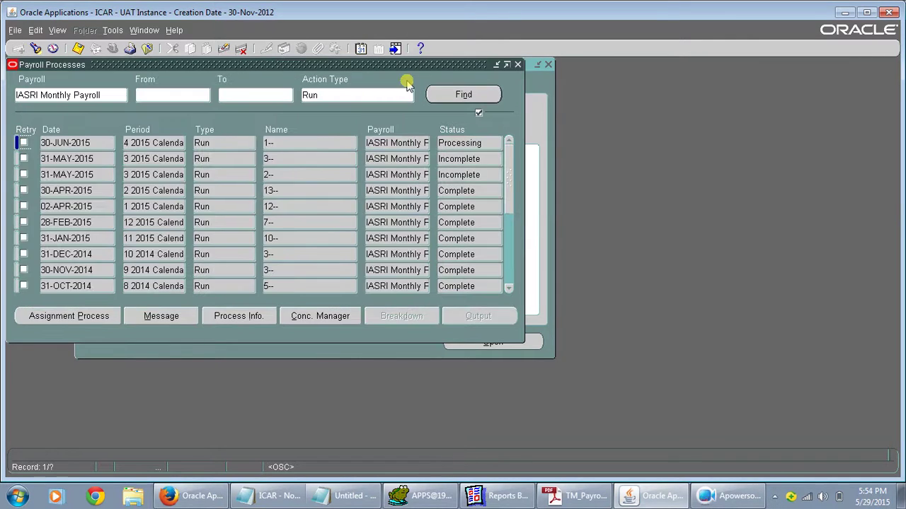
left_click(517, 64)
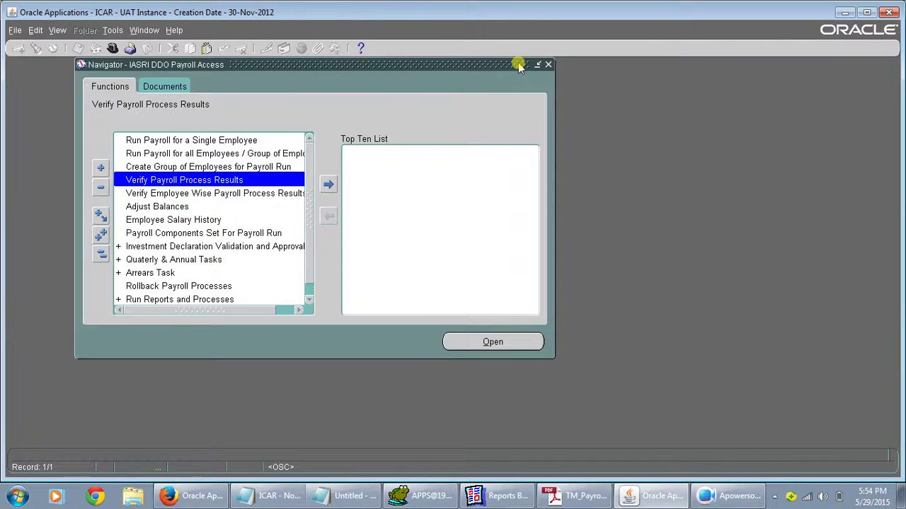
Step: Start a new single request for the ICAR Payroll Employee Wise New Pay Register Report
key("alt+v")
key("r")
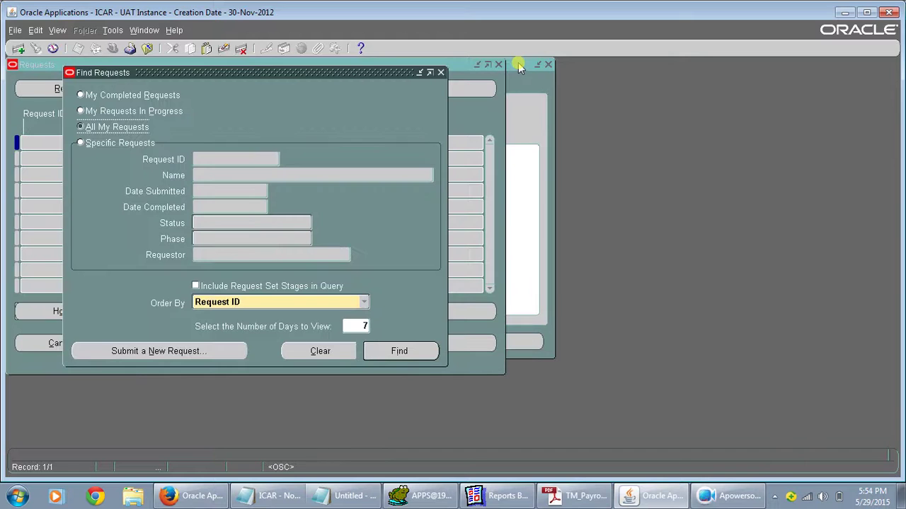
left_click(214, 360)
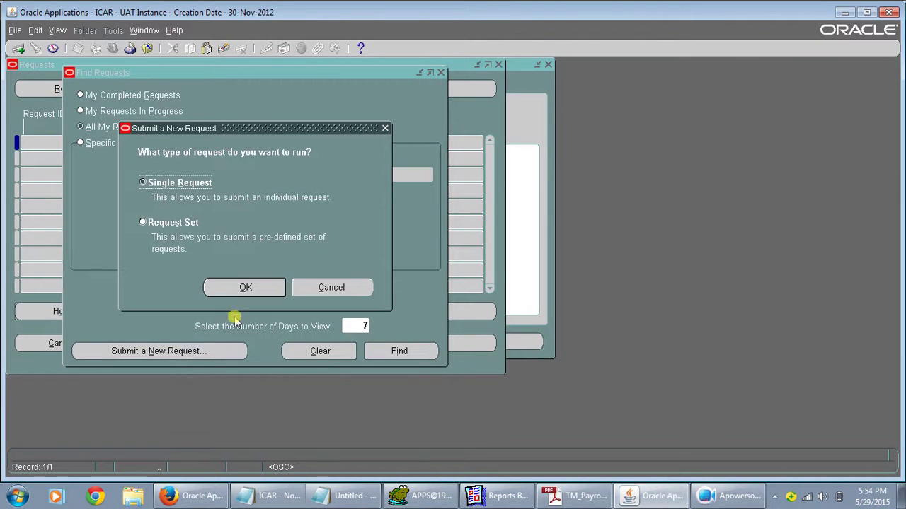
left_click(243, 289)
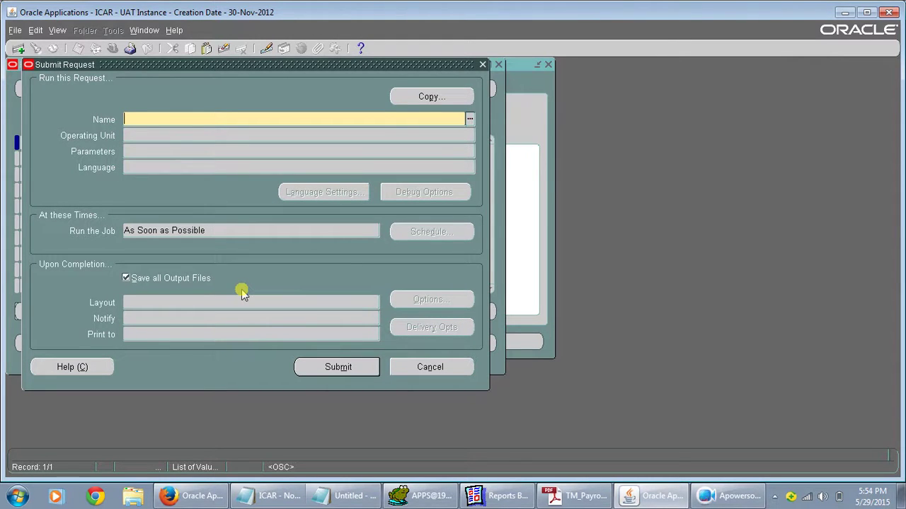
type("icar%new%reg%")
key("Tab")
Step: Set the Institute Name to IASRI - Indian Agricultural Statistics Research Institute and the Period Name to JUN-2015, and accept the parameters
type("iasri")
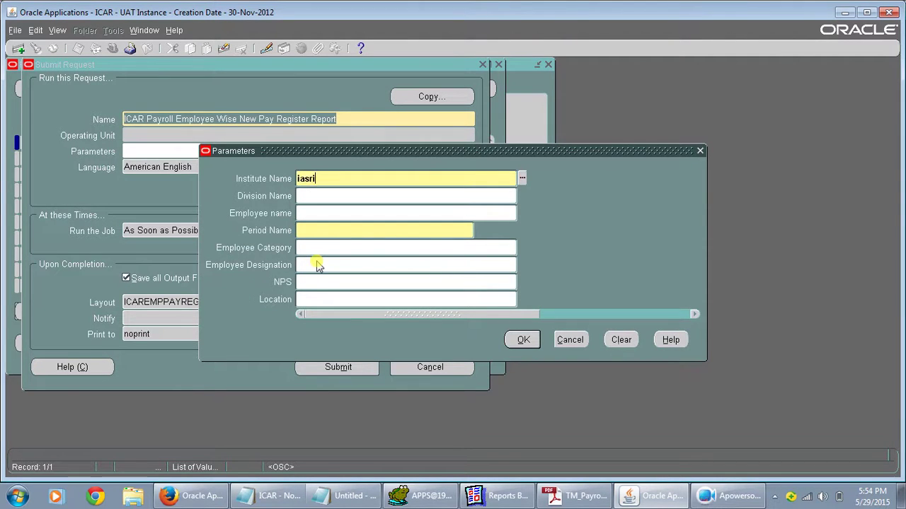
key("Tab")
key("Tab")
key("Tab")
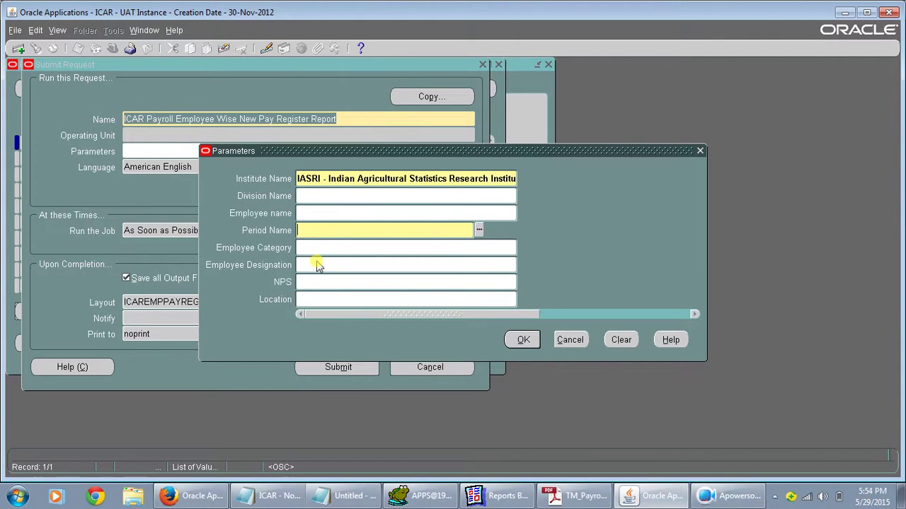
type("jun-2015")
key("Tab")
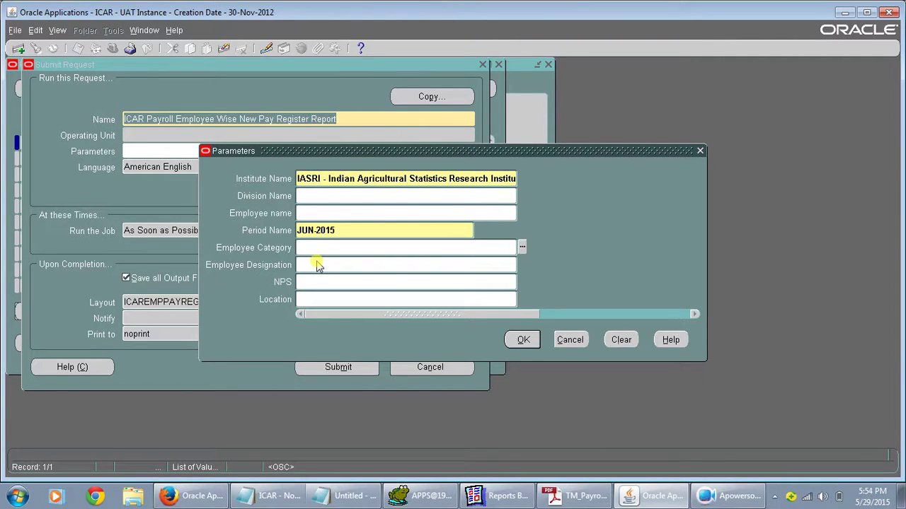
left_click(522, 339)
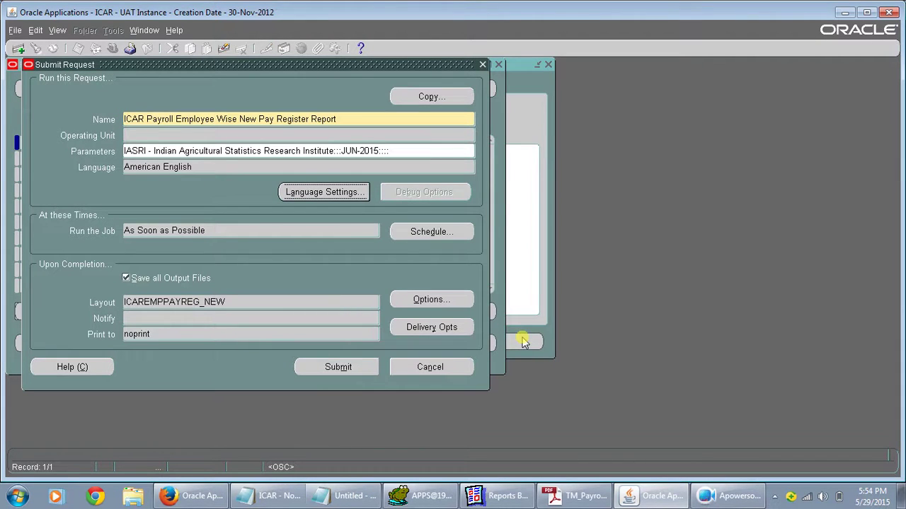
Step: Submit the pay register report request without adding another, list all own requests, and refresh the list to check its phase
left_click(320, 367)
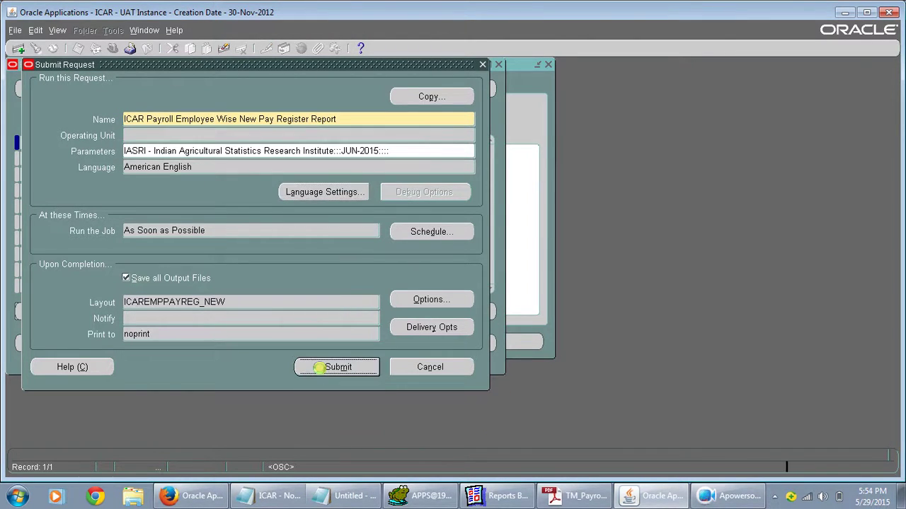
left_click(491, 289)
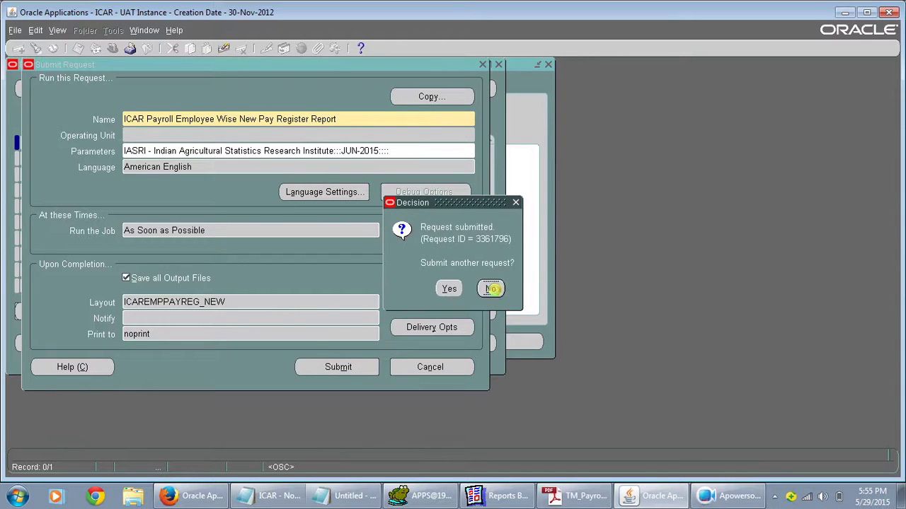
left_click(407, 352)
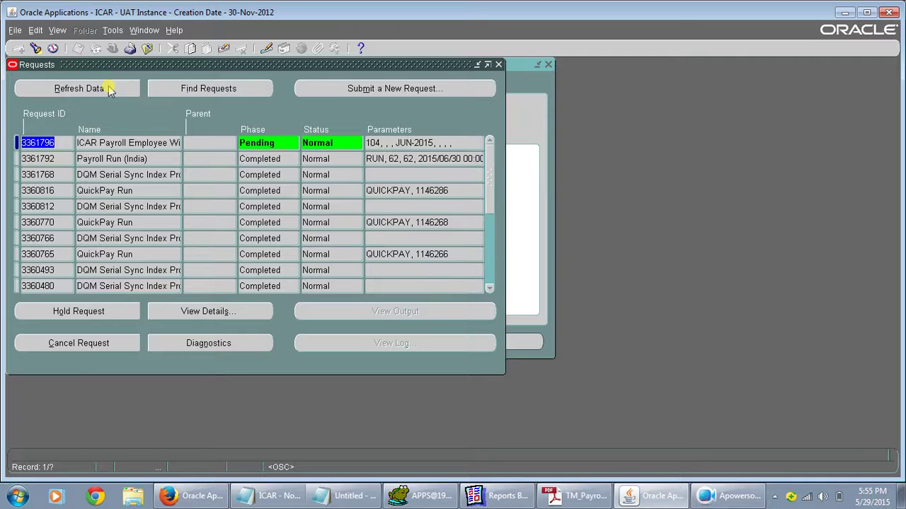
left_click(109, 89)
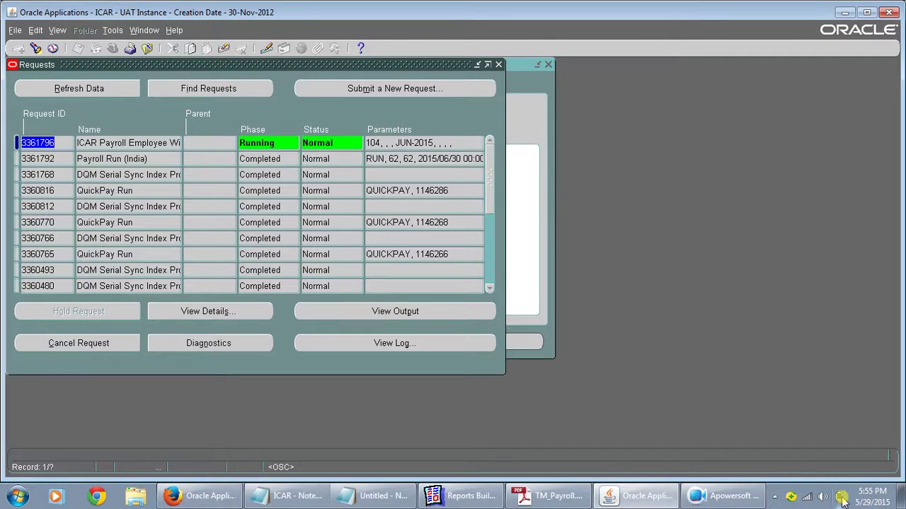
Step: Switch to Reports Builder and exit it to return to the Oracle Applications requests list
left_click(483, 503)
left_click(483, 499)
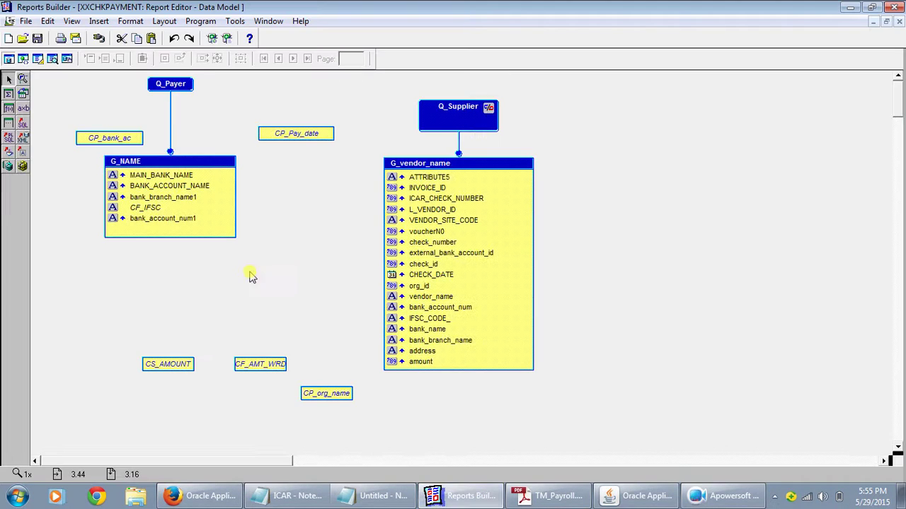
left_click(25, 22)
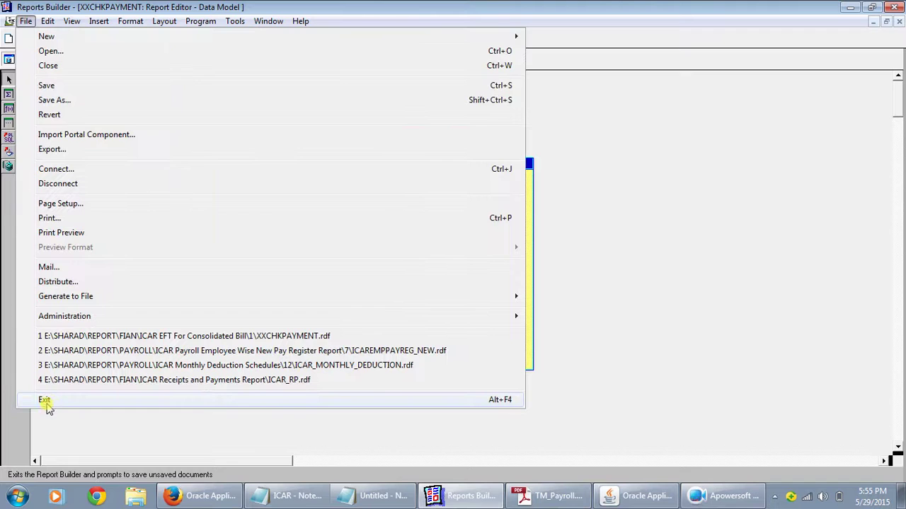
left_click(46, 402)
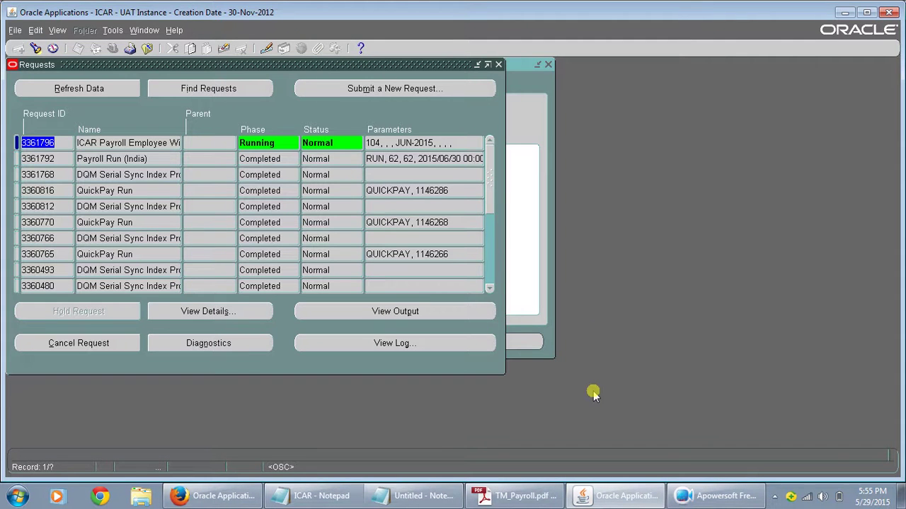
Step: Refresh the requests list, open the pay register report output, dismiss the security alert, and go to the report's last page
left_click(76, 91)
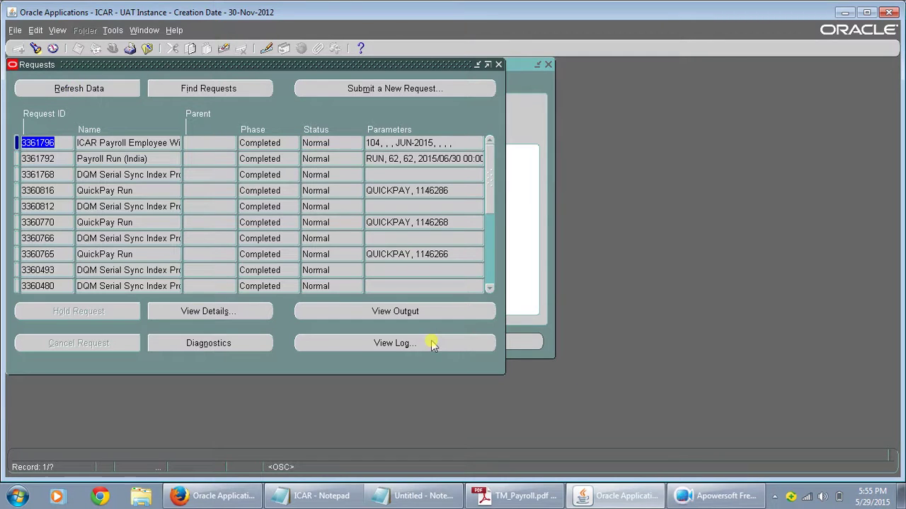
left_click(420, 317)
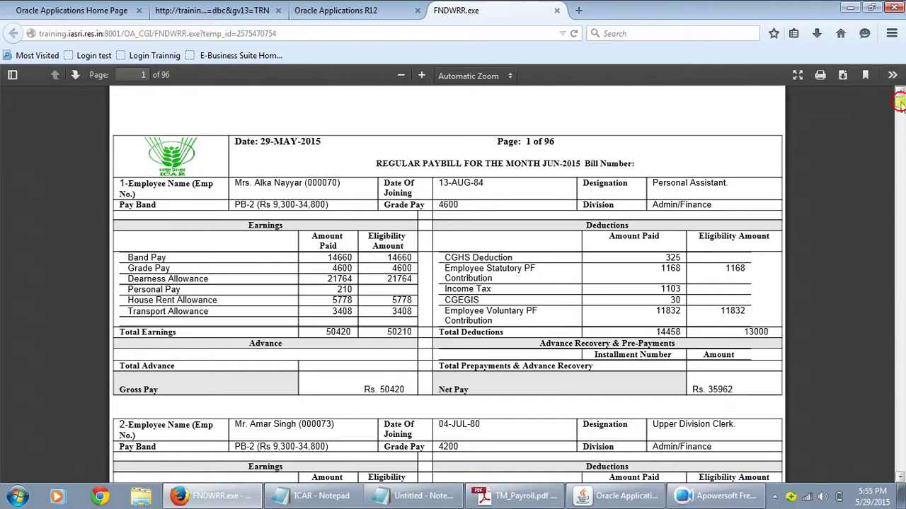
left_click(898, 102)
left_click_drag(899, 103, 901, 412)
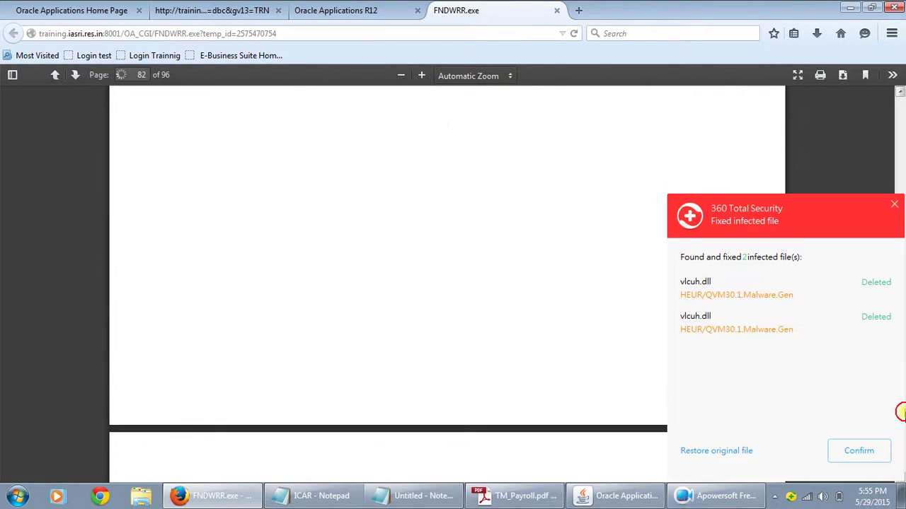
left_click(856, 452)
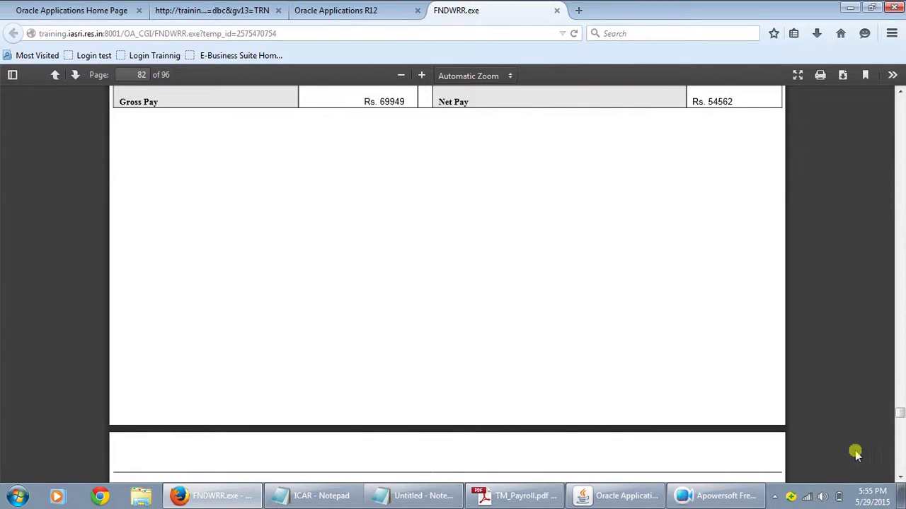
left_click_drag(900, 419, 901, 467)
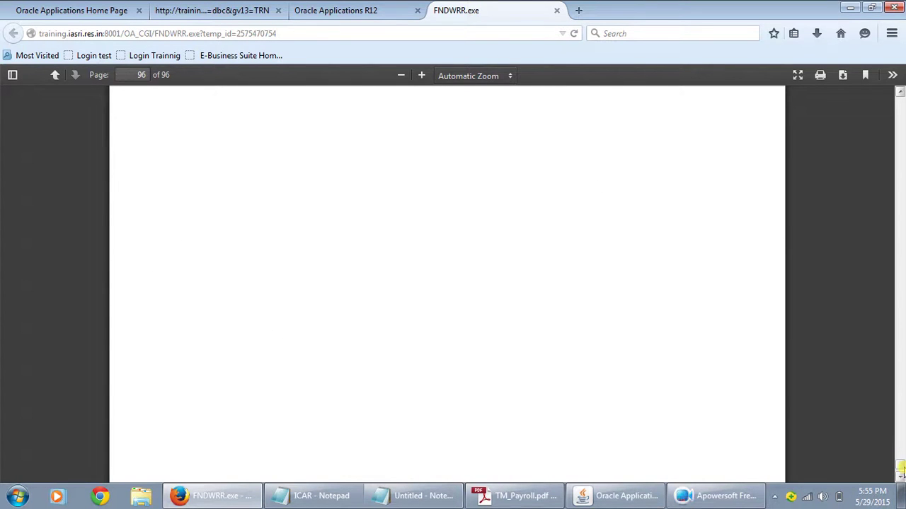
Step: Examine the employee total and the Running Page Total of earnings and deductions at the end of the pay register
left_click(899, 88)
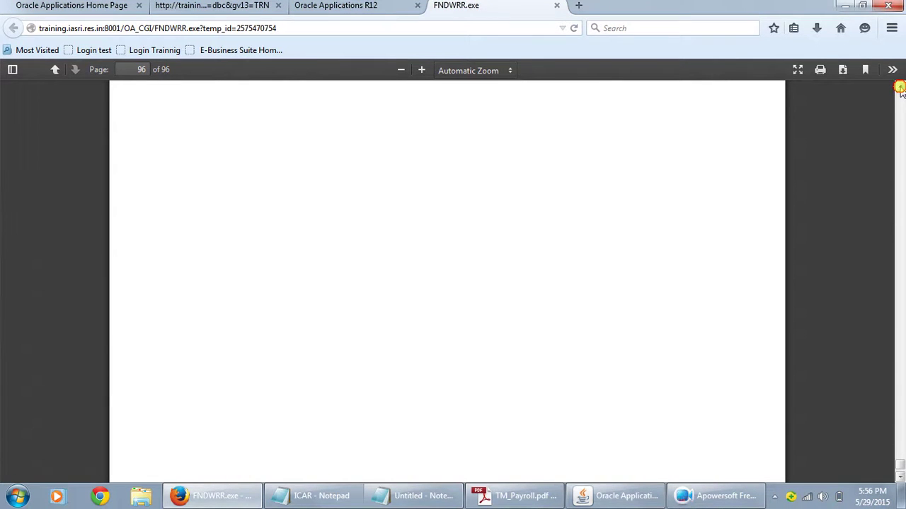
left_click(900, 88)
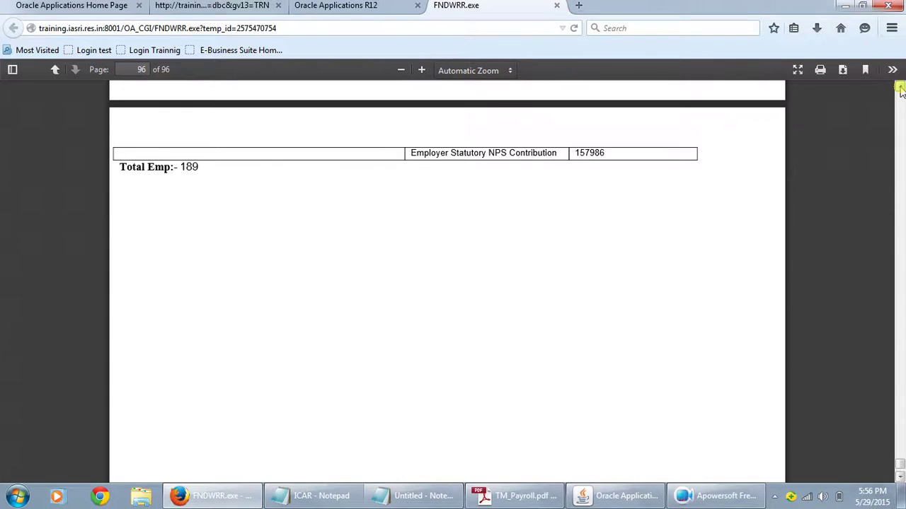
left_click(900, 88)
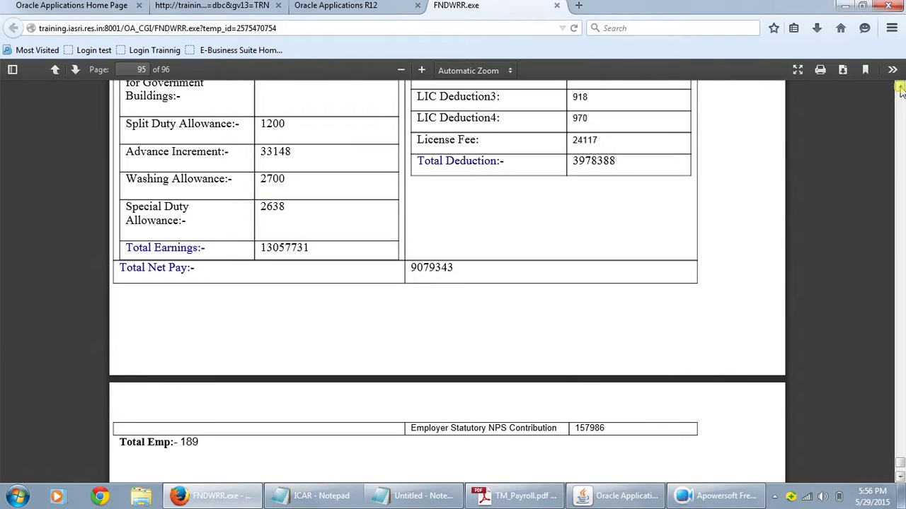
left_click(900, 89)
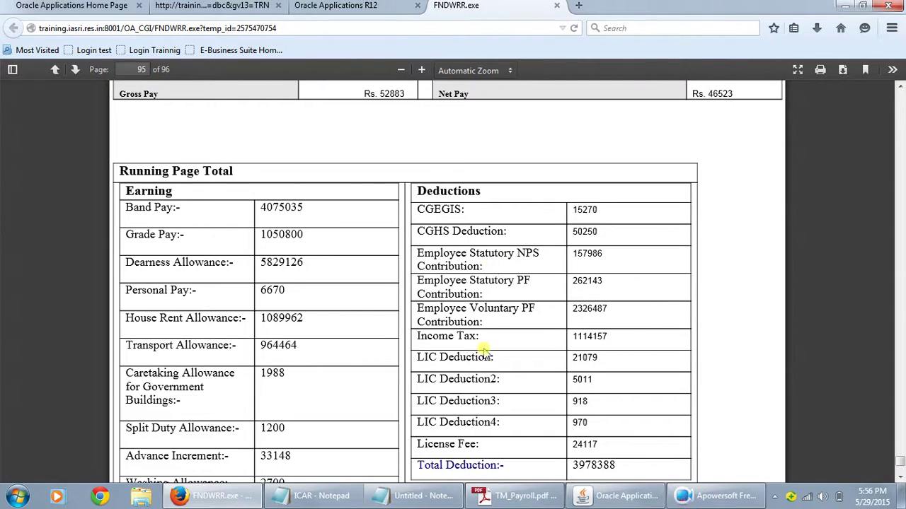
Step: Return to Oracle Applications and start a new single request for the ICAR Monthly Deduction Schedules report
left_click(605, 497)
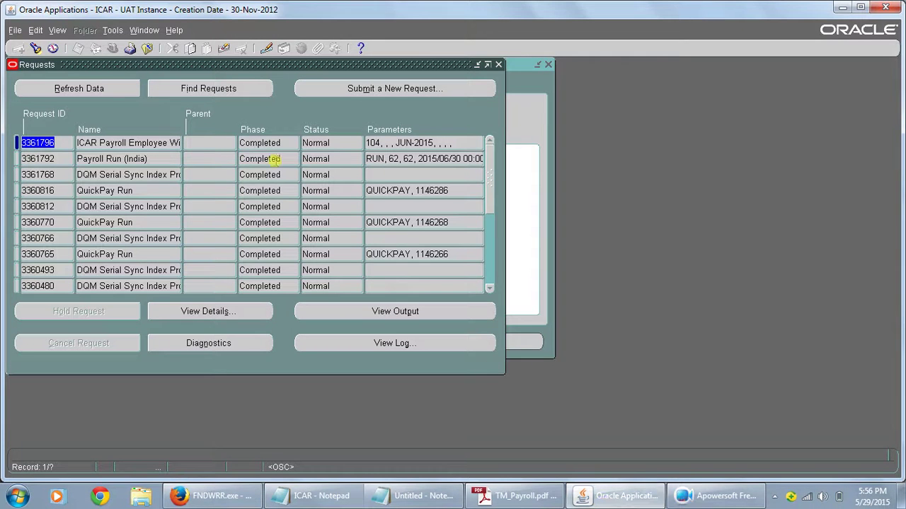
left_click(409, 93)
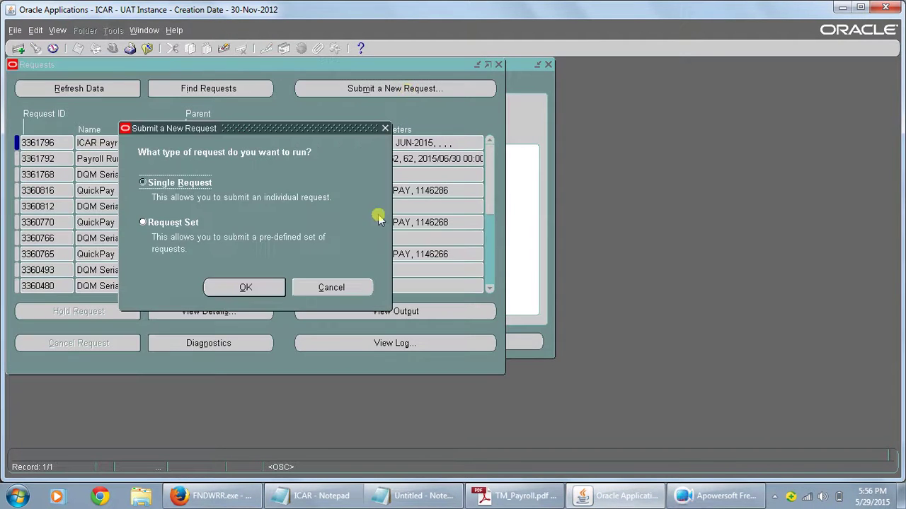
left_click(241, 290)
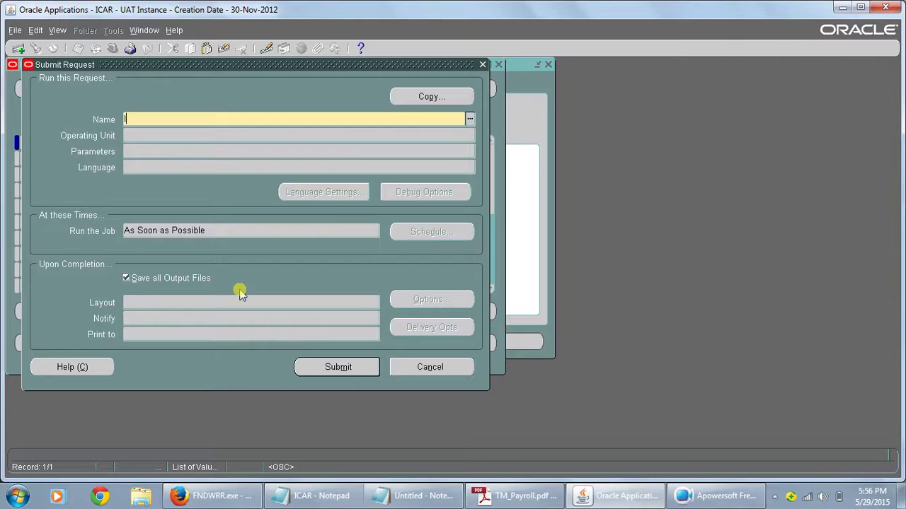
type("ICAR%Month%")
key("Tab")
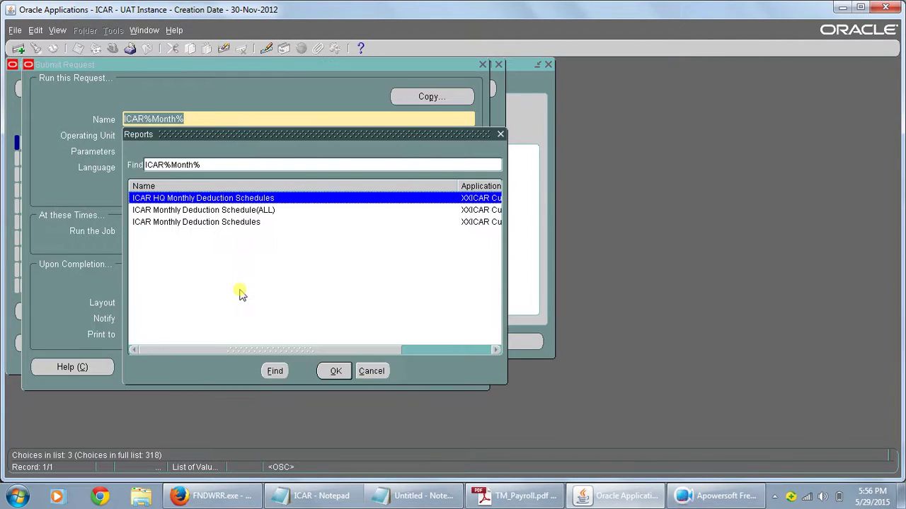
left_click(223, 222)
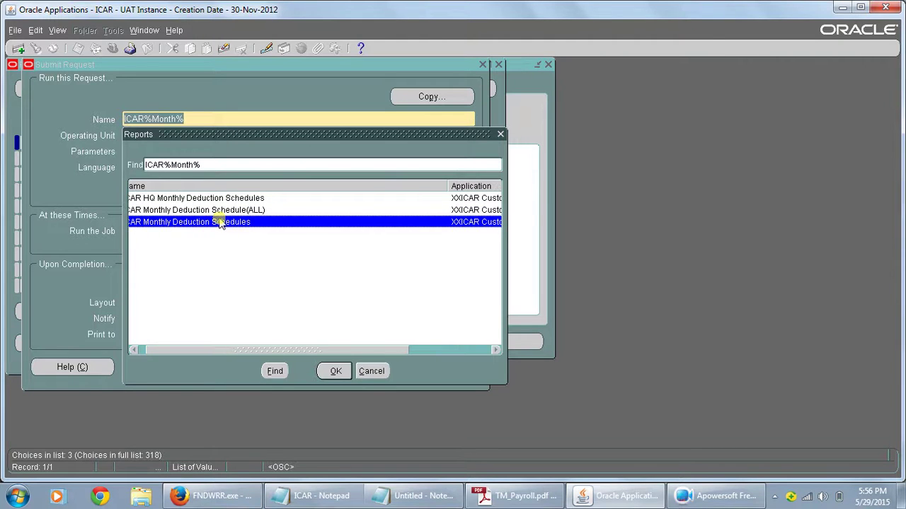
left_click(335, 371)
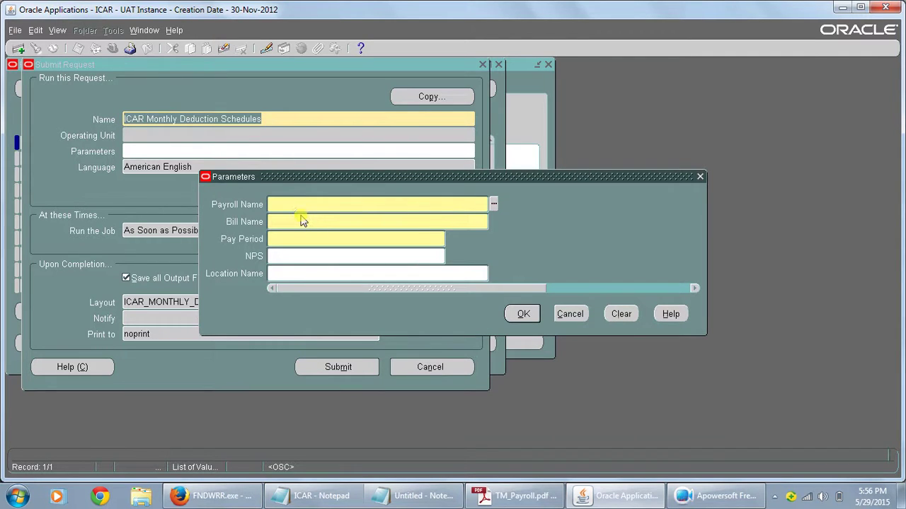
Step: Set Payroll Name to IASRI Monthly Payroll, Bill Name to Income Tax and Pay Period to JUN-2015, and accept the parameters
type("IASRI")
key("Tab")
type("Income")
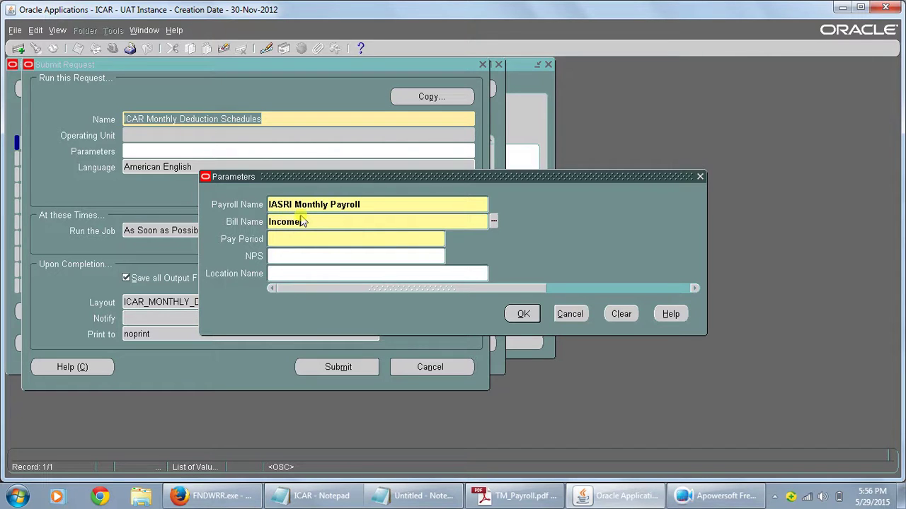
key("BackSpace")
key("BackSpace")
key("BackSpace")
key("BackSpace")
key("BackSpace")
type("Income")
key("Tab")
type("JUN-2015")
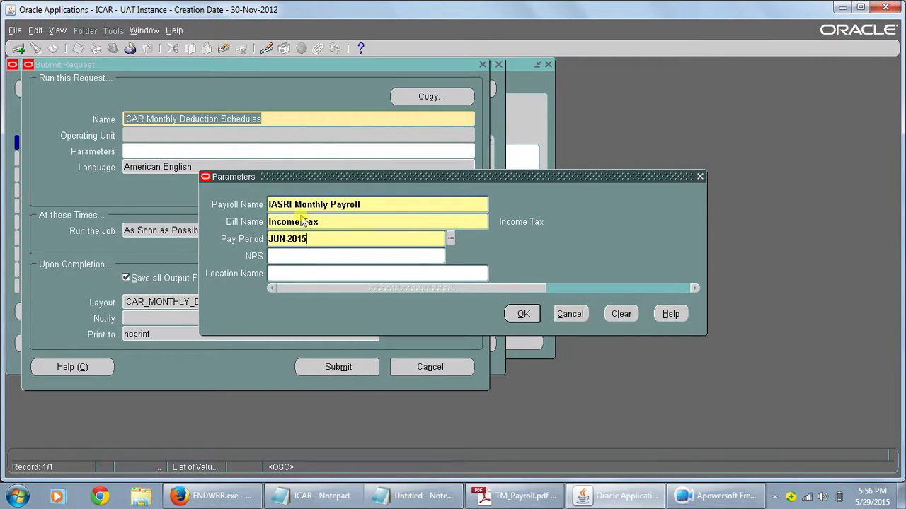
key("Return")
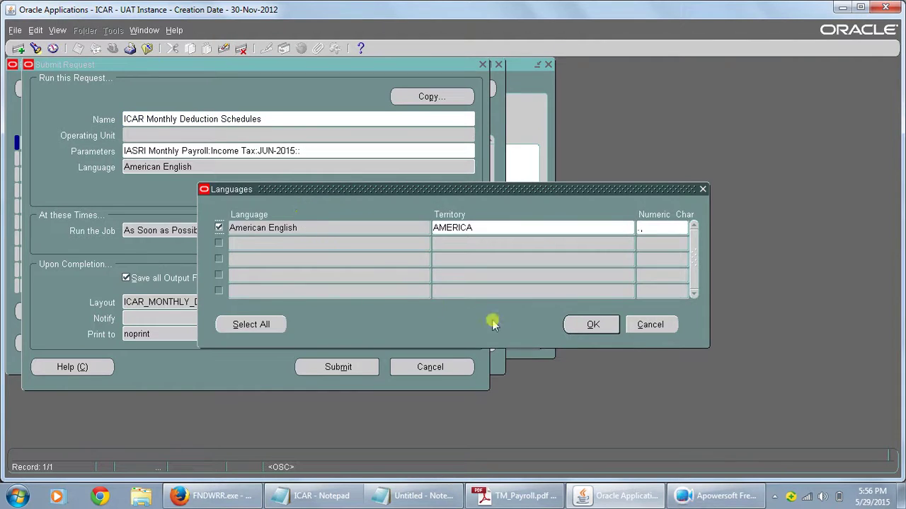
Step: Accept American English as the language and submit the deduction schedules request without adding another
left_click(592, 324)
left_click(338, 367)
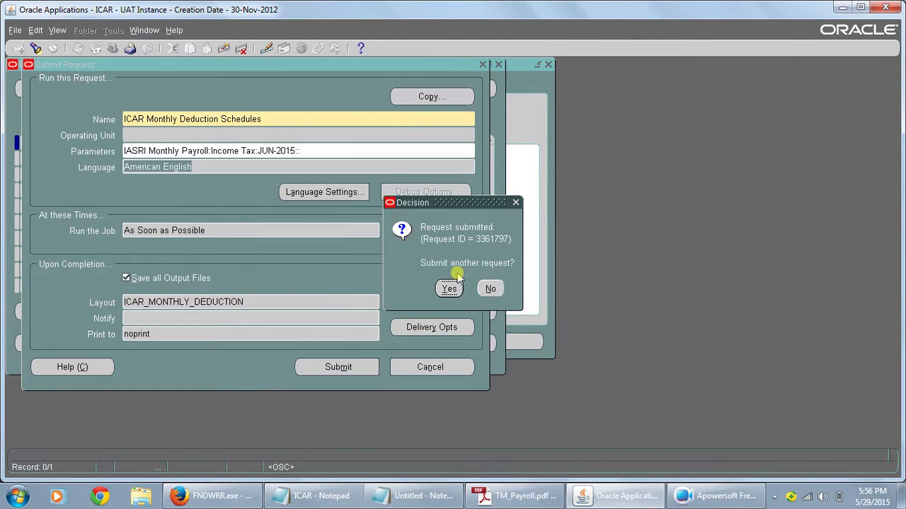
left_click(489, 289)
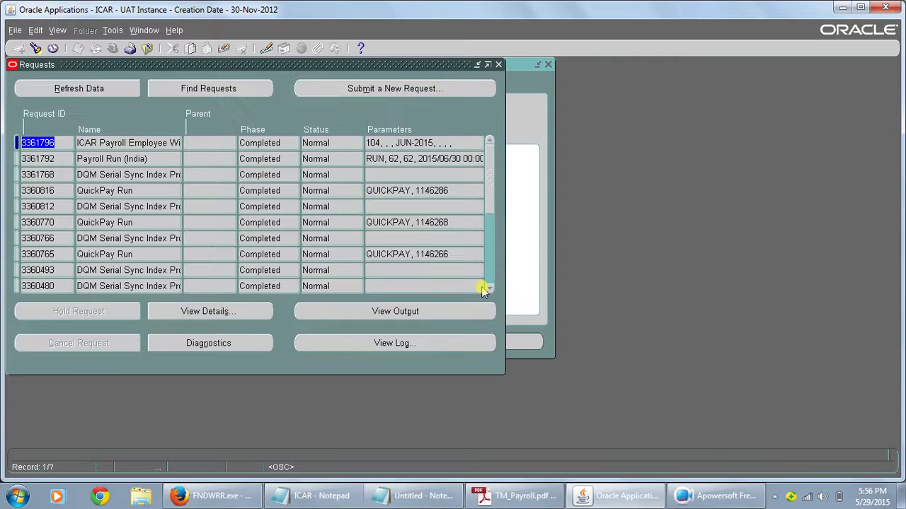
Step: Refresh the requests list until the deduction schedules request completes, and view the last page of its output
left_click(87, 92)
left_click(90, 92)
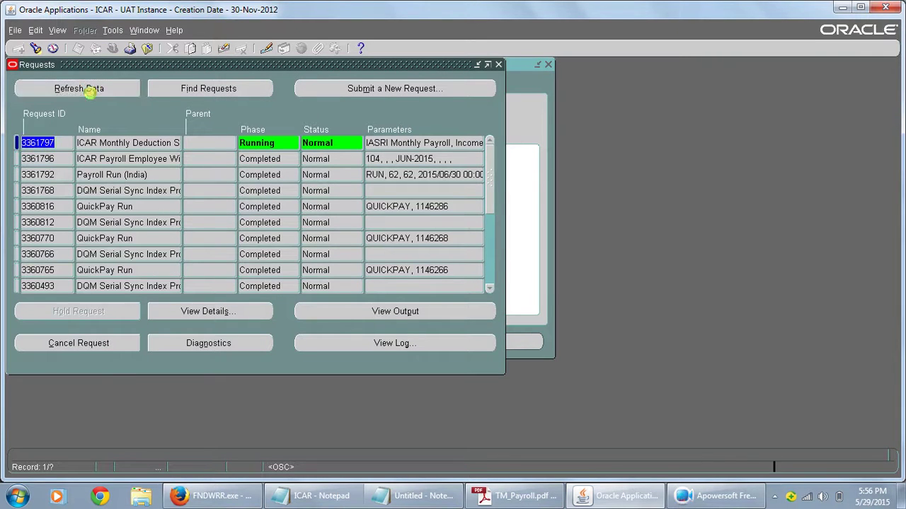
left_click(90, 92)
left_click(93, 92)
left_click(92, 92)
left_click(93, 92)
left_click(93, 92)
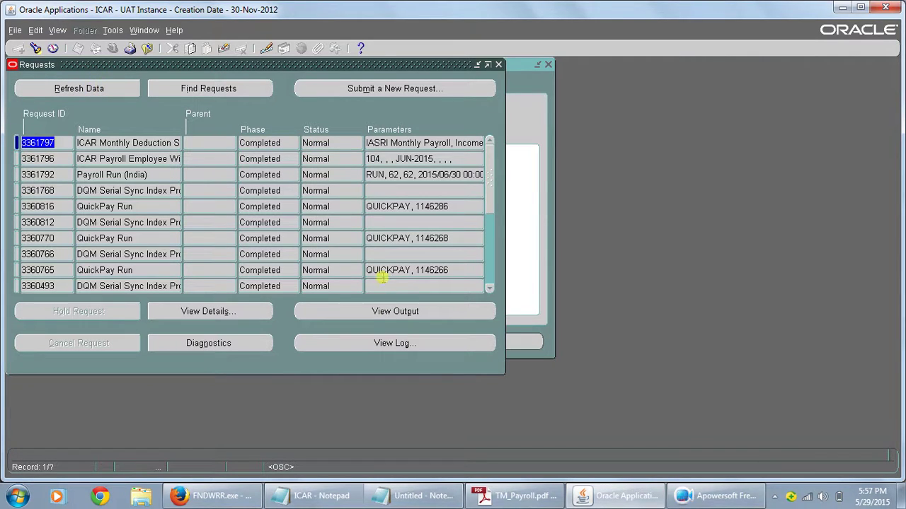
left_click(397, 320)
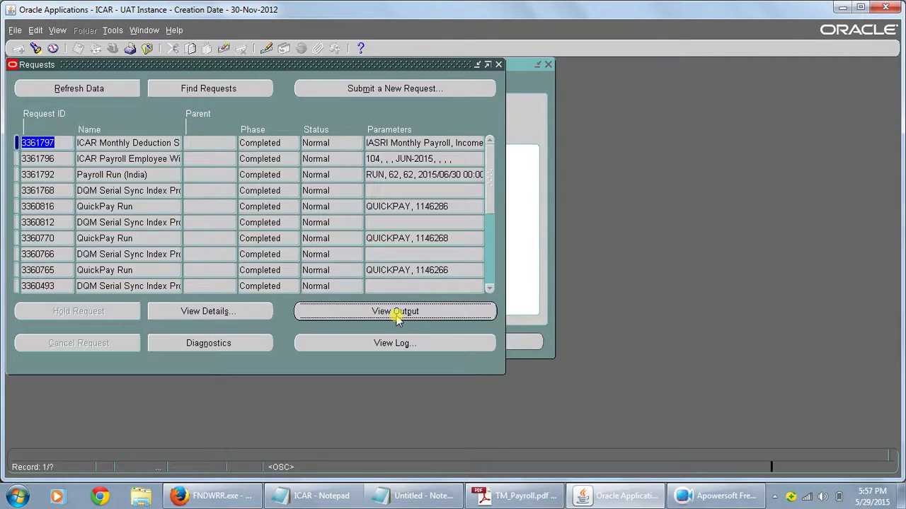
key("End")
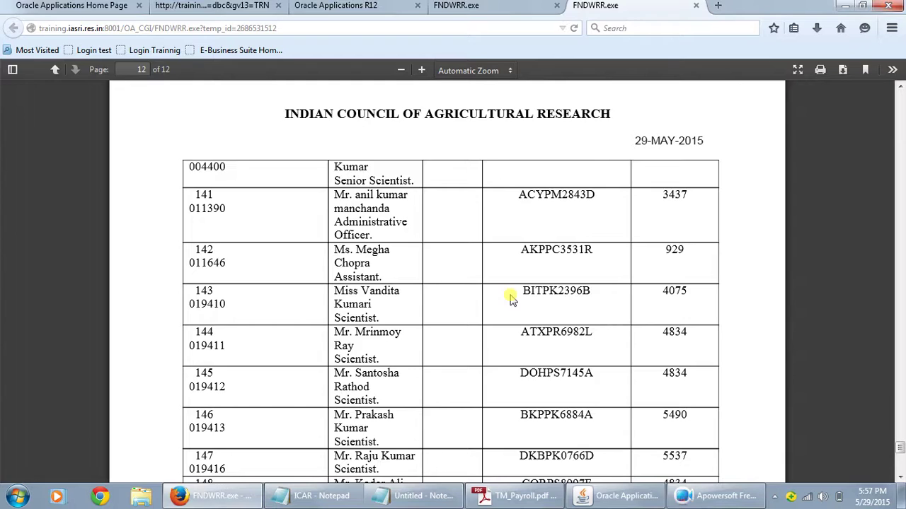
Step: Return to Oracle Applications and start a new single request for the ICAR Pay Register Component wise Report
key("alt+Tab")
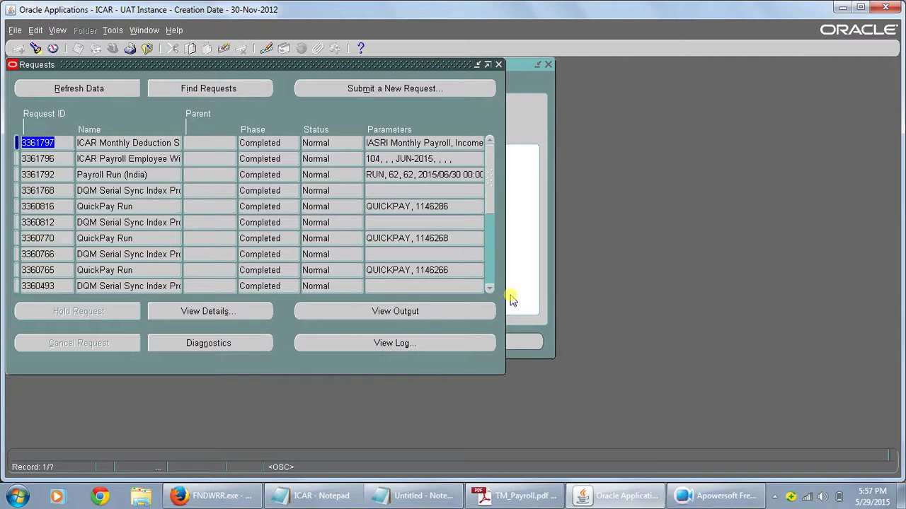
left_click(377, 90)
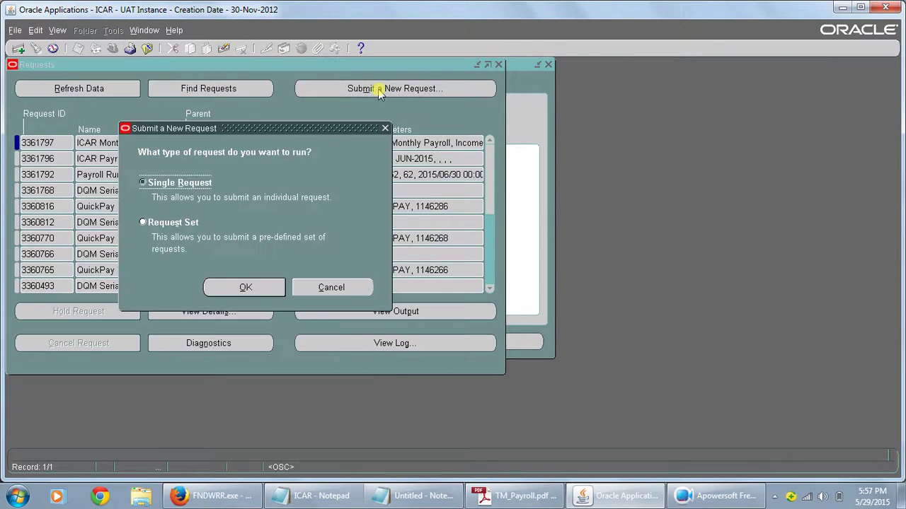
left_click(249, 285)
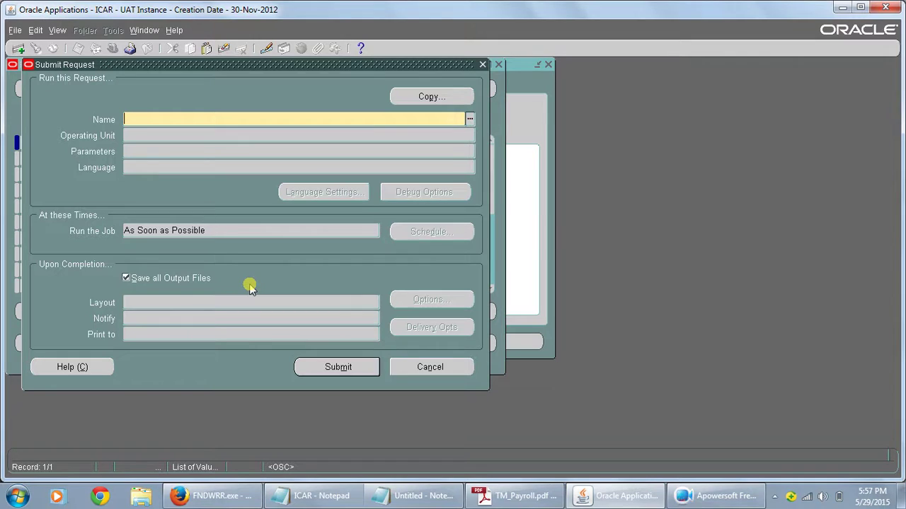
type("ar%comp%")
key("Tab")
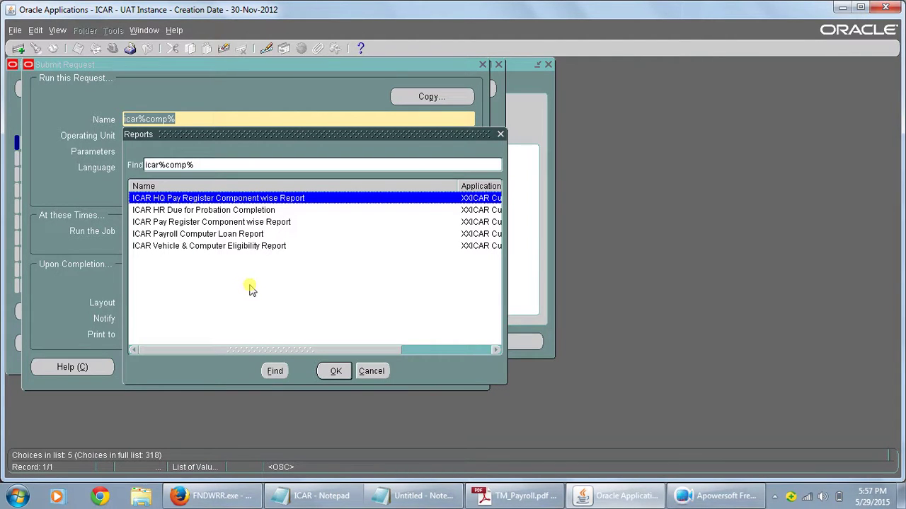
key("Down")
key("Down")
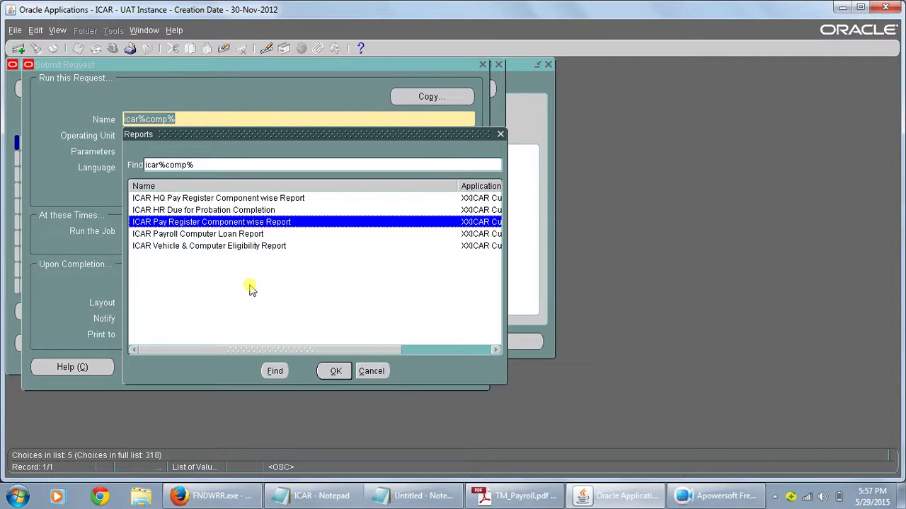
key("Return")
Step: Set Component Name to Computer Advance Recovery and Pay Period to JUN-2015 in the component wise report parameters
type("com")
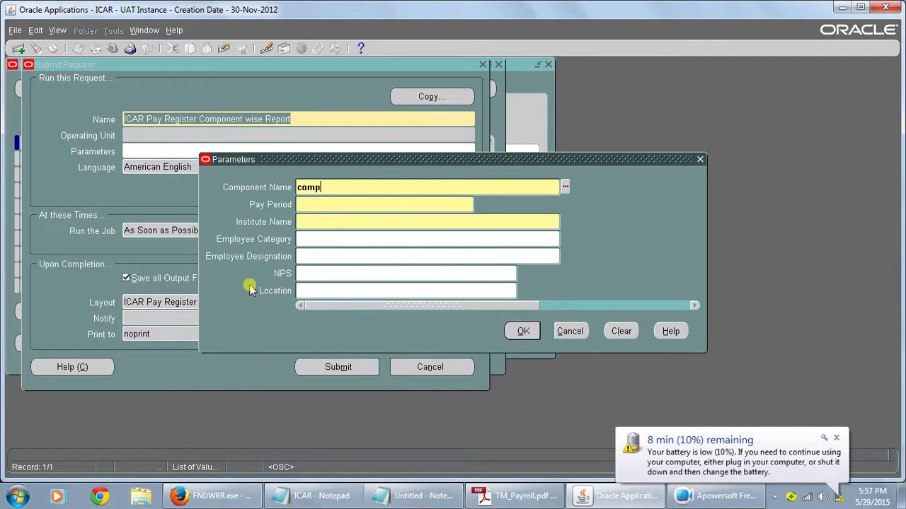
type("p")
key("Tab")
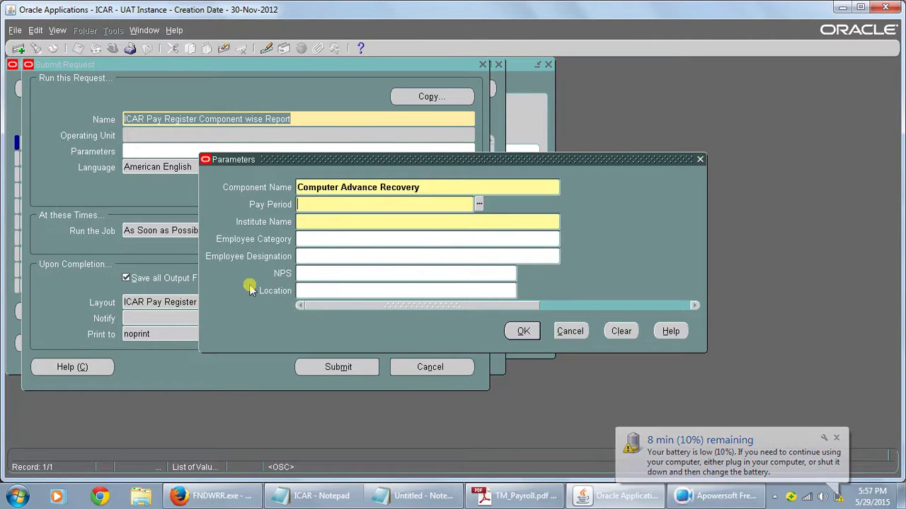
type("JUN2015")
key("Tab")
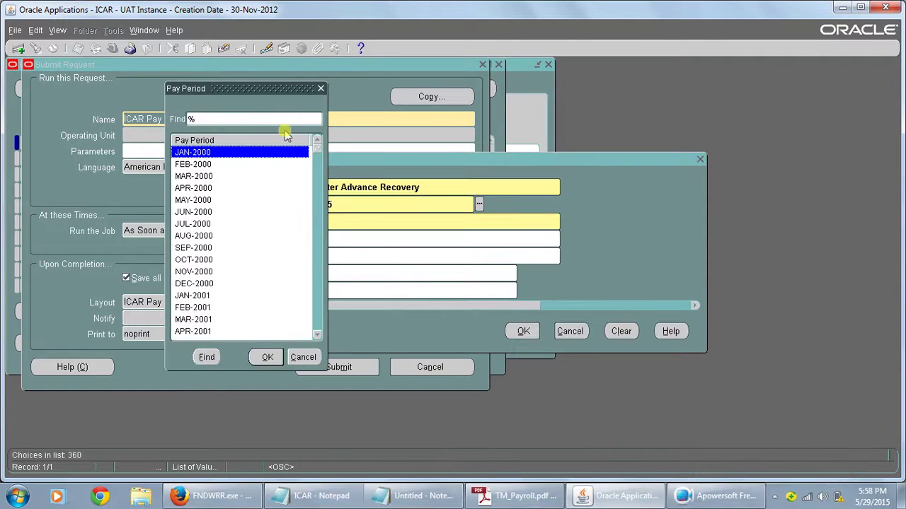
left_click(321, 88)
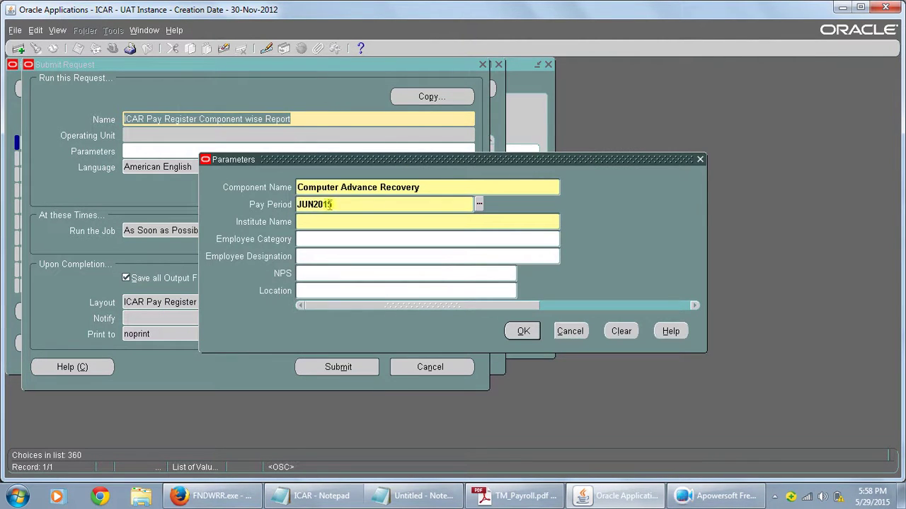
key("Tab")
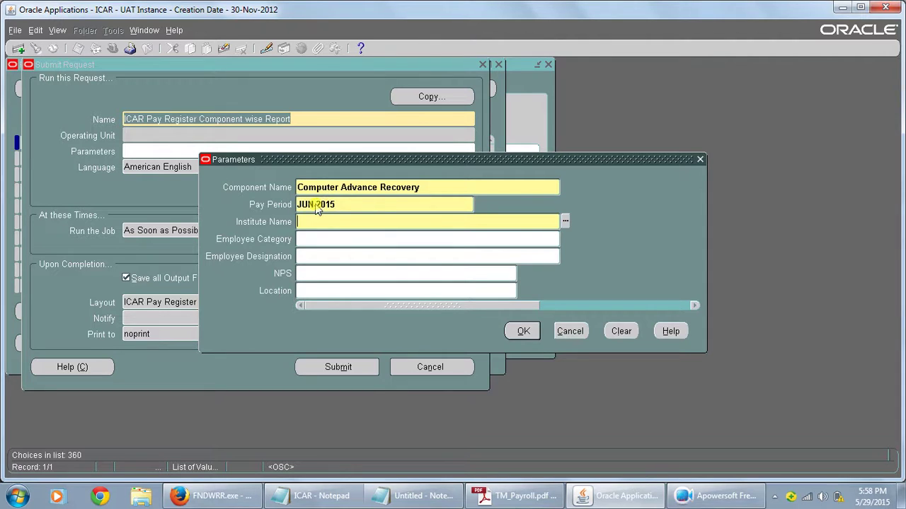
Step: Set Institute Name to IASRI, leave the optional parameters blank, and submit the component wise report request without adding another
type("IASRI")
key("Tab")
key("Tab")
key("Tab")
key("Tab")
key("Tab")
key("Return")
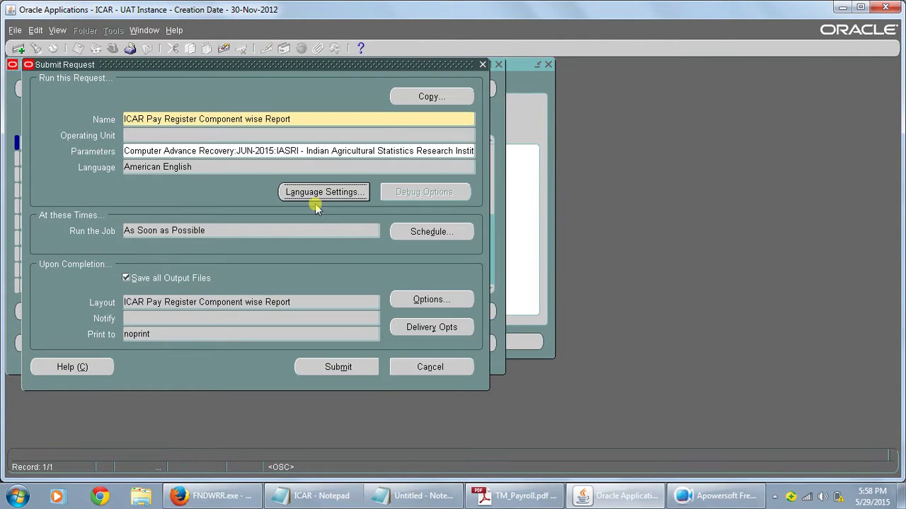
left_click(342, 367)
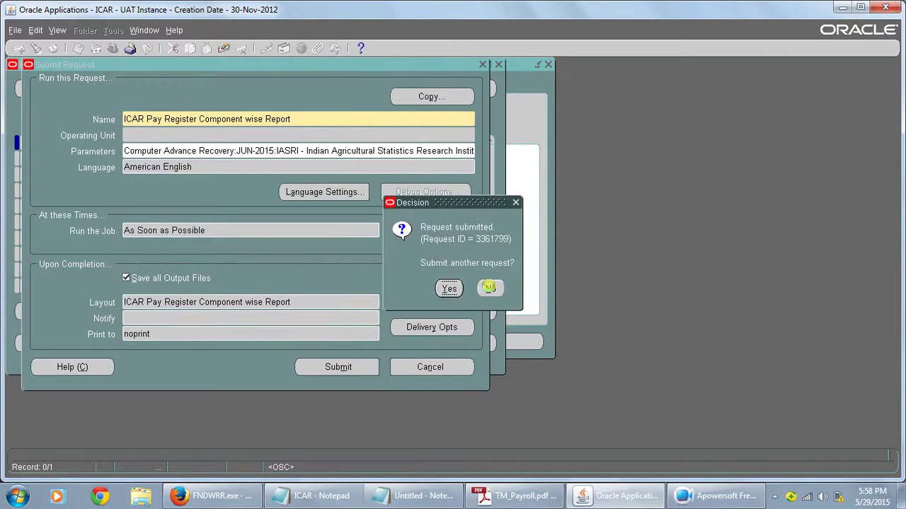
left_click(490, 290)
Step: Refresh the requests list until the component wise report completes, view its output, and close the output page
left_click(94, 92)
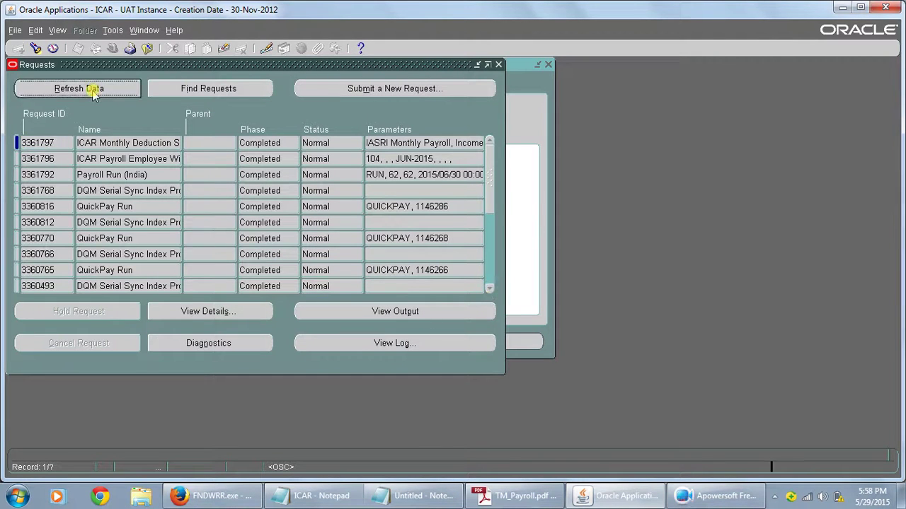
left_click(94, 92)
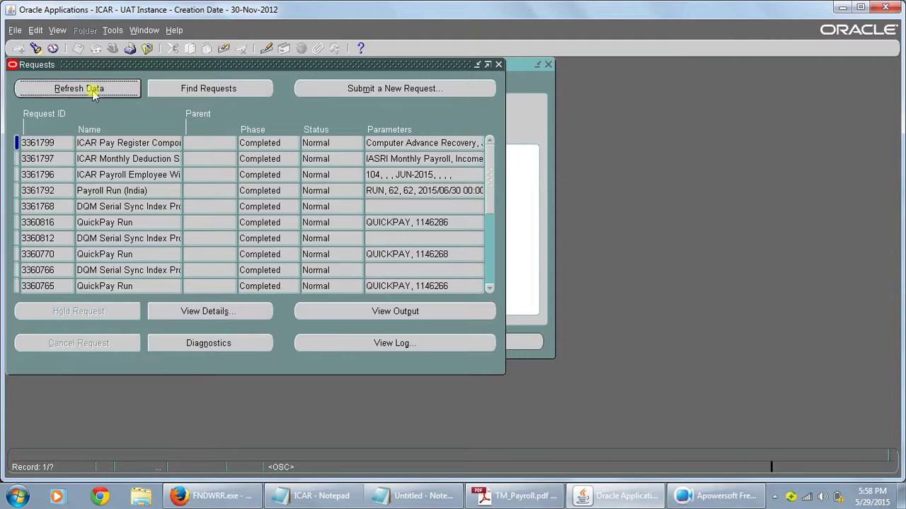
left_click(367, 311)
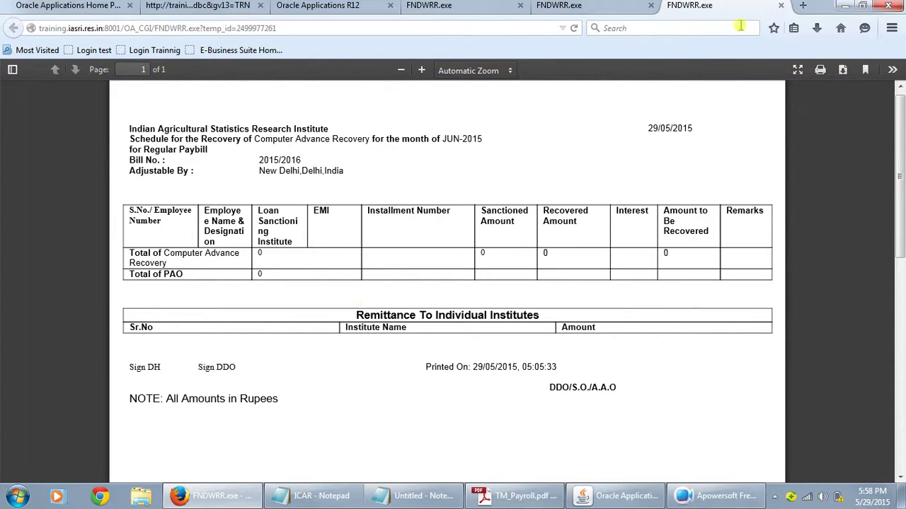
left_click(780, 6)
Step: Return to Oracle Applications and start a new single request for the ICAR Payroll Employee Payment Mode Report
key("alt+Tab")
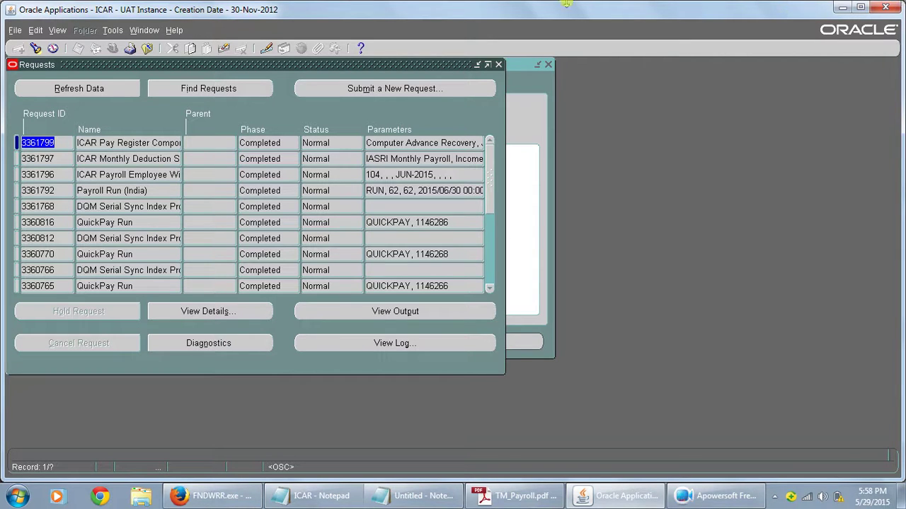
left_click(400, 91)
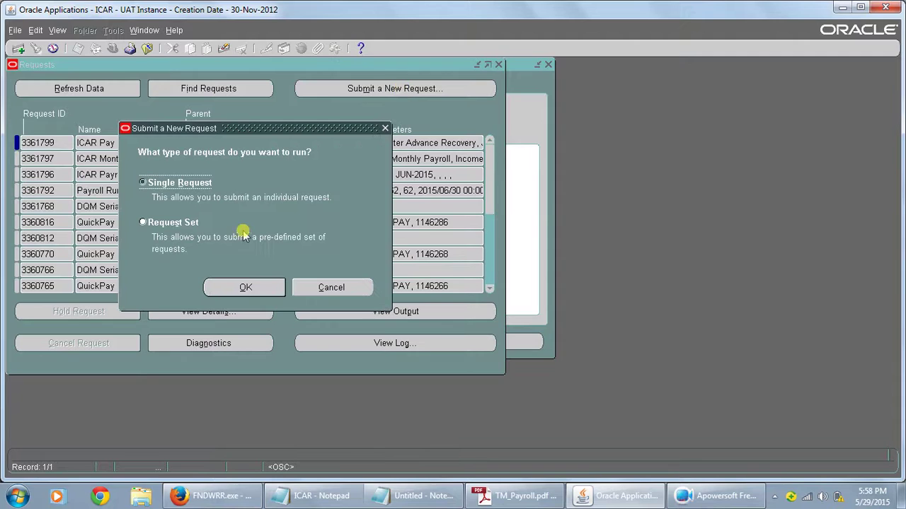
left_click(230, 289)
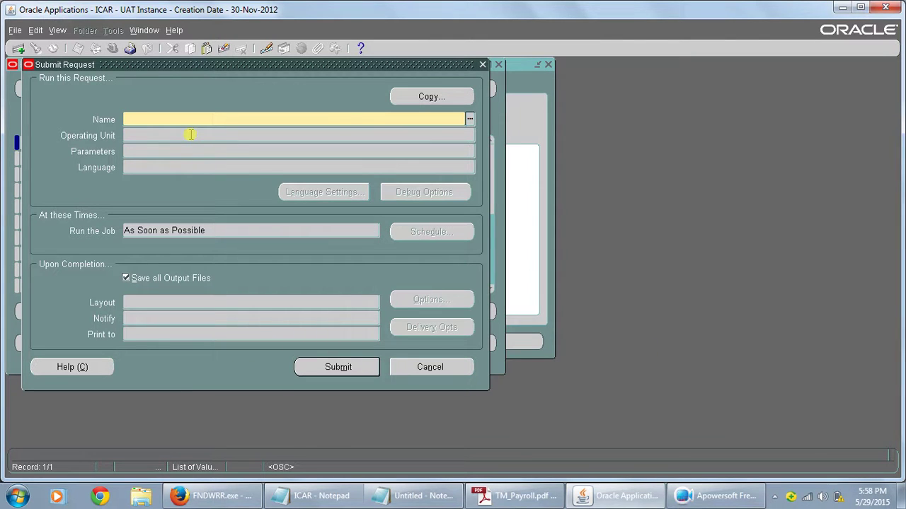
type("ICAR%Pay%")
key("Tab")
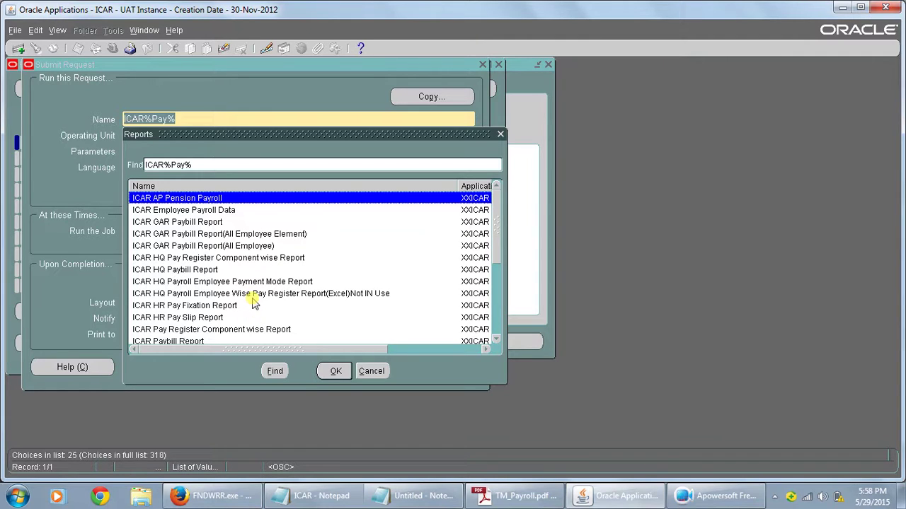
left_click(201, 164)
type("mode%")
key("Return")
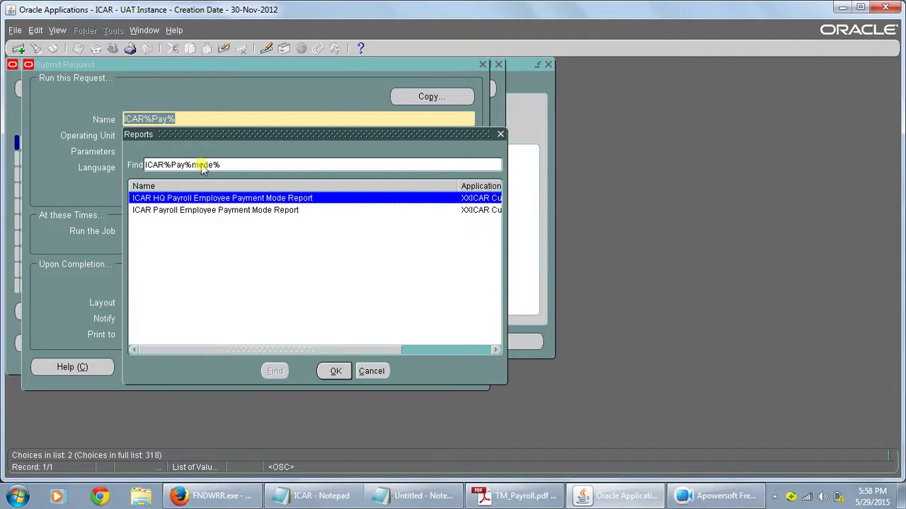
left_click(218, 209)
left_click(333, 371)
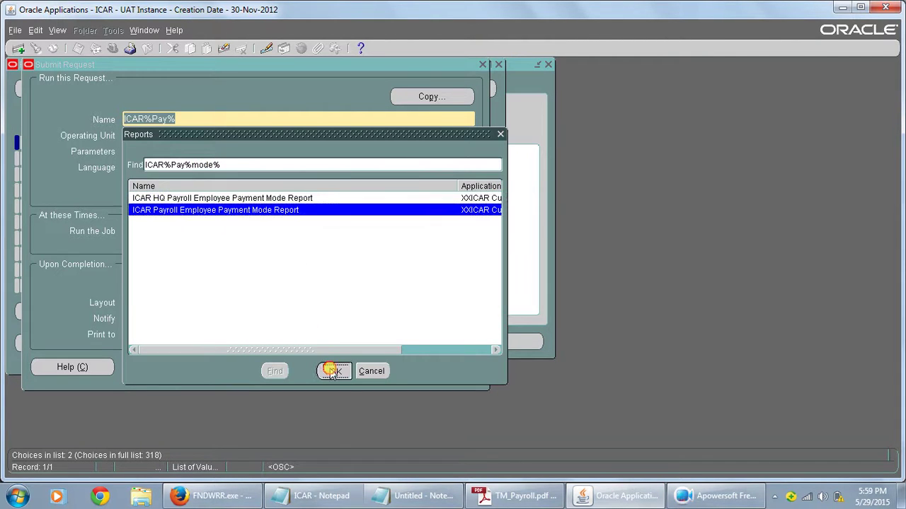
Step: Set Institute Name to IASRI - Indian Agricultural Statistics Research Institute and Pay Period to JUN-2015 for the payment mode report
type("IASRI")
key("Tab")
type("JUNe-2015")
key("Tab")
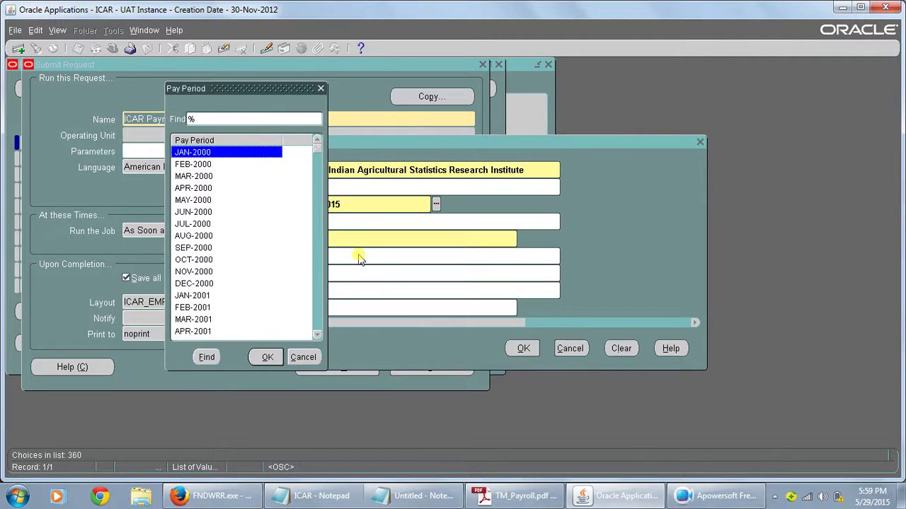
left_click(321, 88)
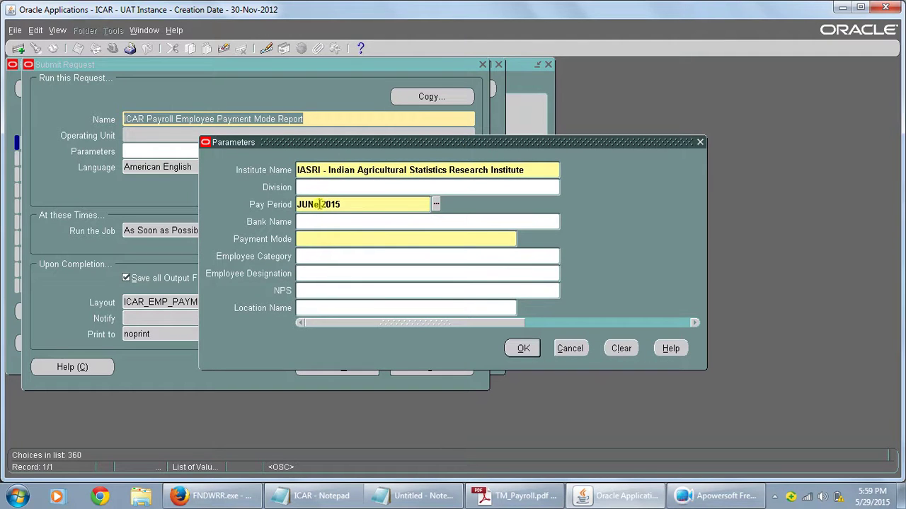
key("Tab")
Step: Set Payment Mode to India Direct Deposit and submit the payment mode report request without adding another
key("Tab")
type("In")
key("Tab")
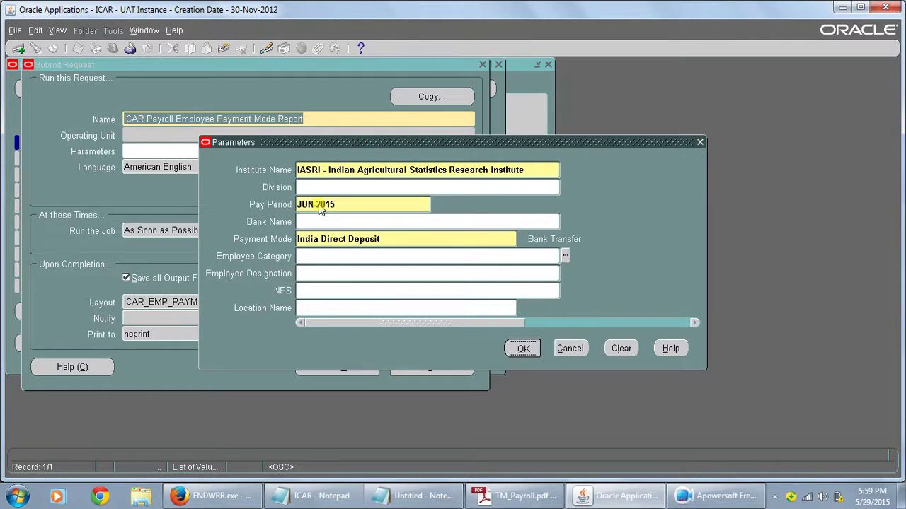
key("Return")
left_click(333, 366)
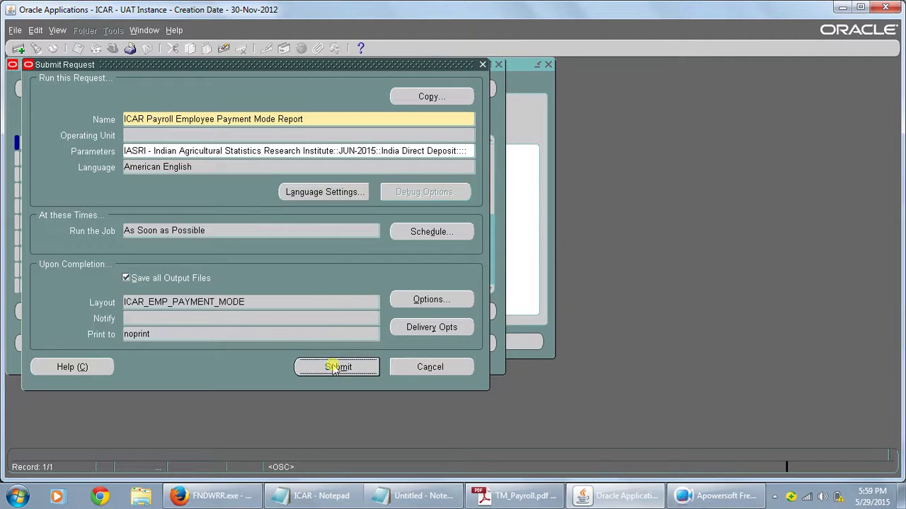
left_click(490, 288)
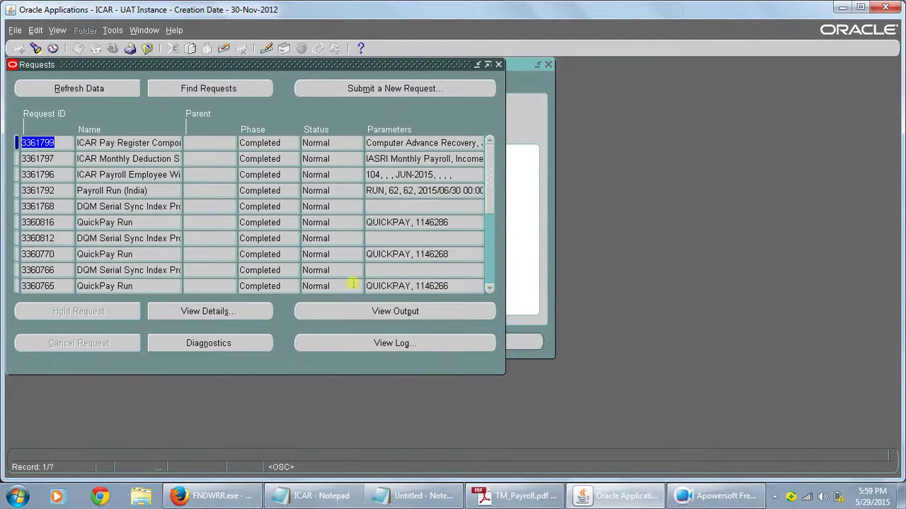
Step: Refresh the requests list until the payment mode report request completes, and view its output
left_click(84, 88)
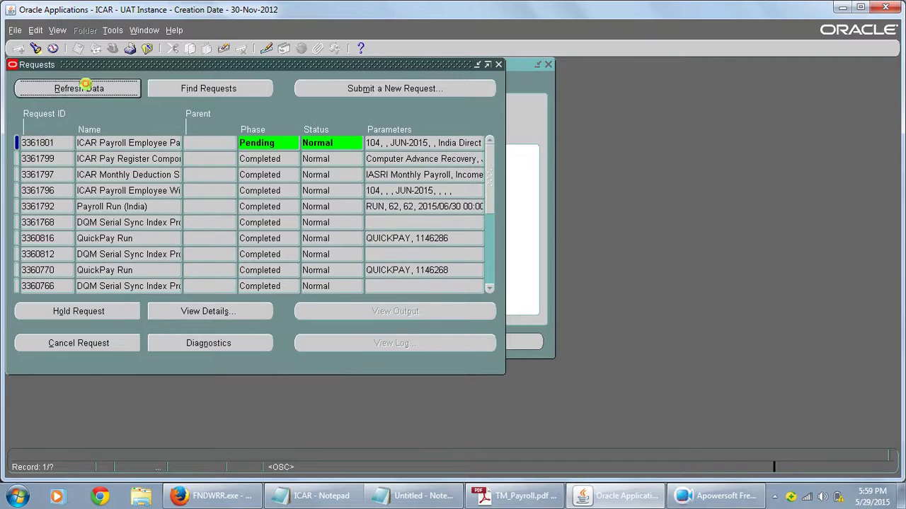
left_click(87, 88)
left_click(86, 87)
left_click(85, 86)
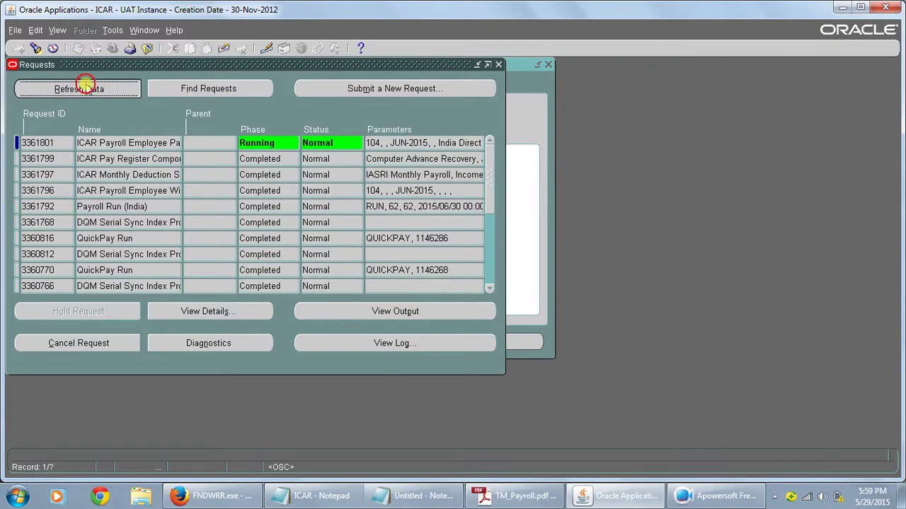
left_click(86, 87)
left_click(85, 88)
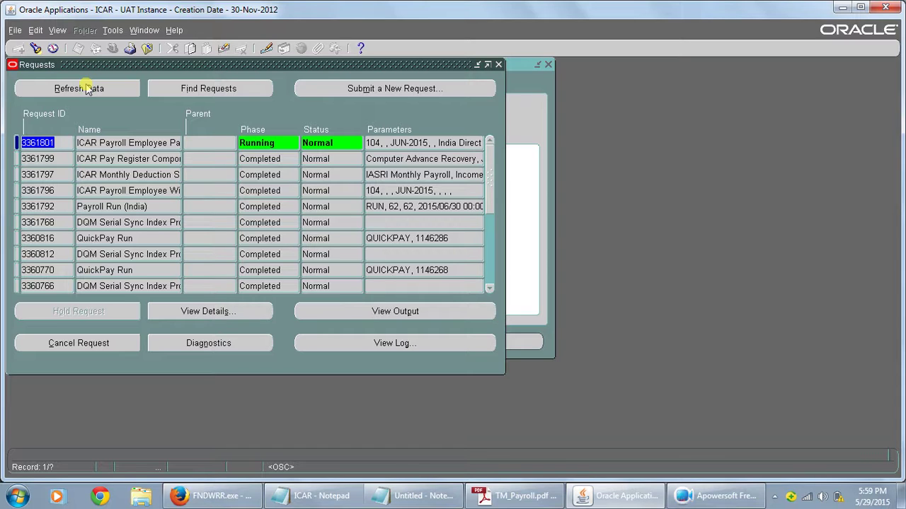
left_click(87, 88)
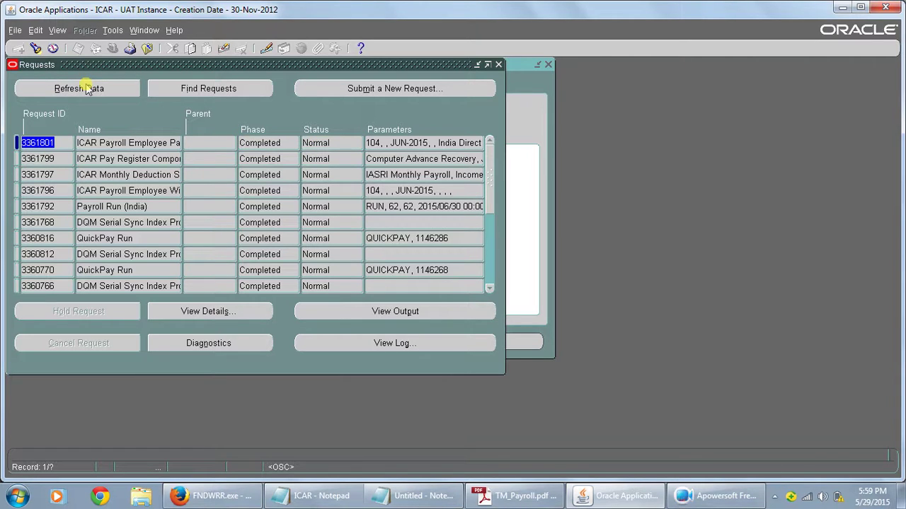
left_click(371, 311)
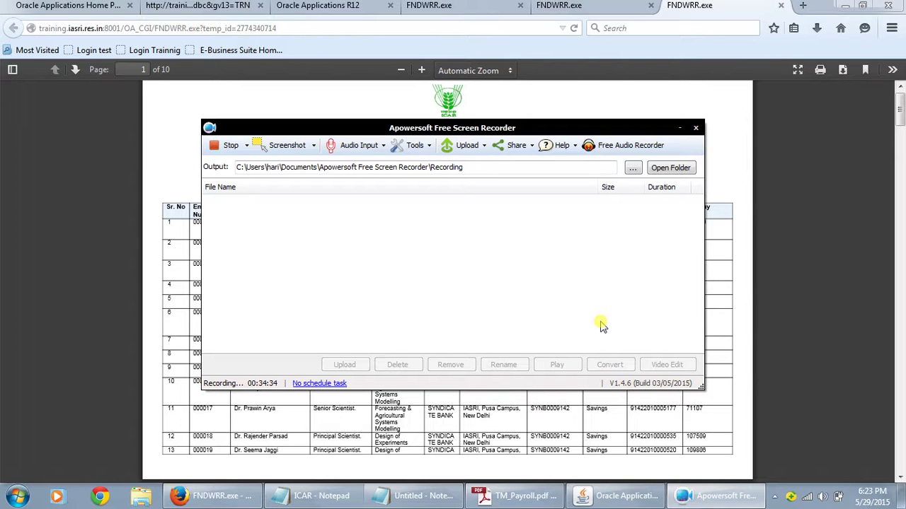
Step: Return to Oracle Applications and start a new single request for PrePayments
left_click(676, 132)
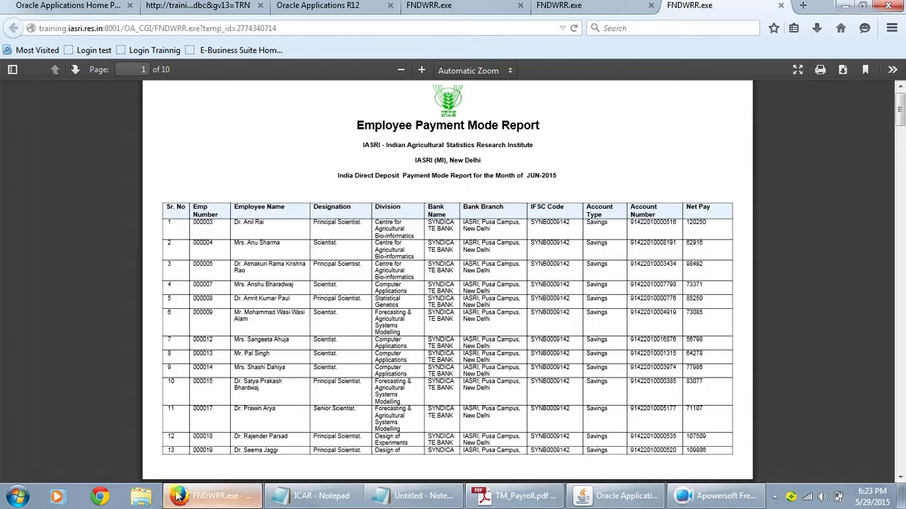
left_click(177, 497)
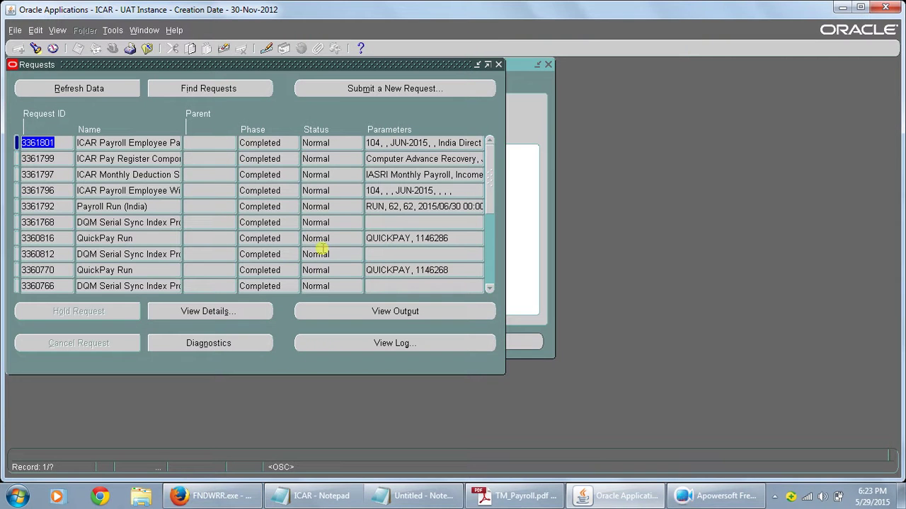
left_click(359, 87)
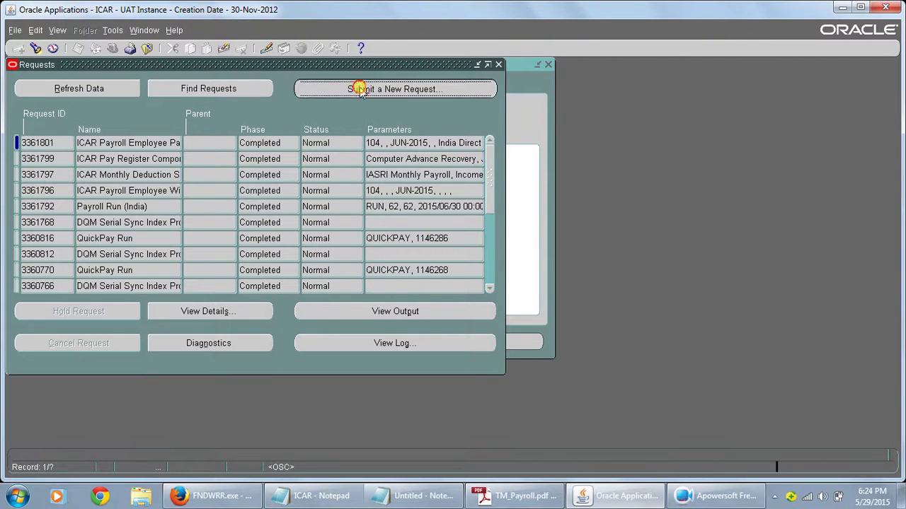
key("Return")
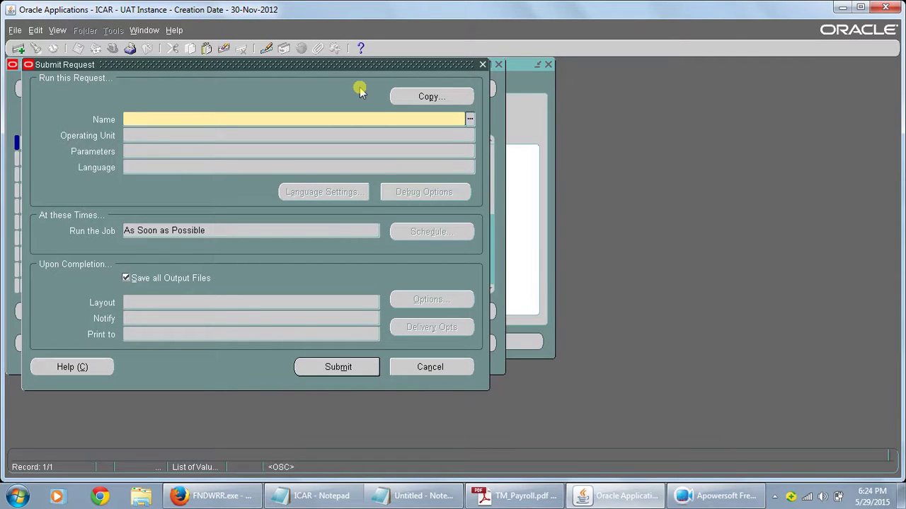
type("Pre%pay%")
key("Tab")
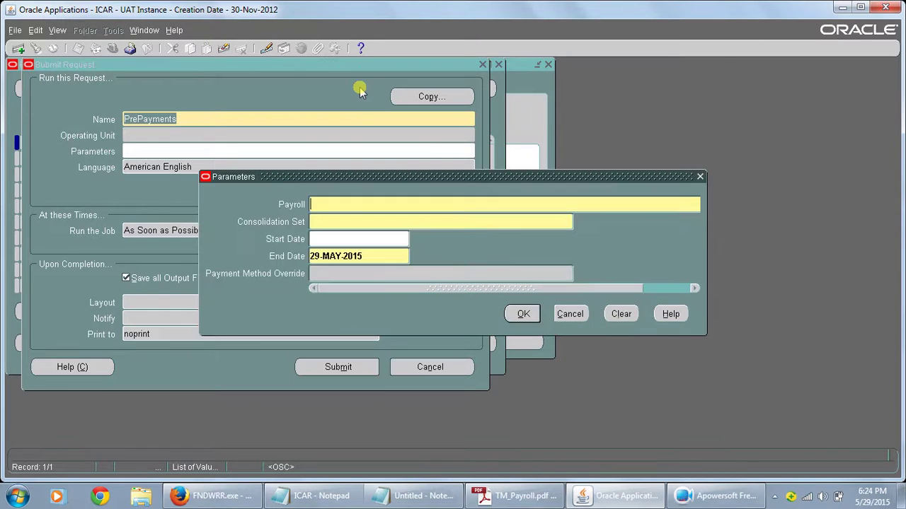
Step: Set Payroll to IASRI Monthly Payroll, Start Date to 01-JUN-2015 and End Date to 30-JUN-2015 in the PrePayments parameters
type("iasri")
key("Tab")
key("Tab")
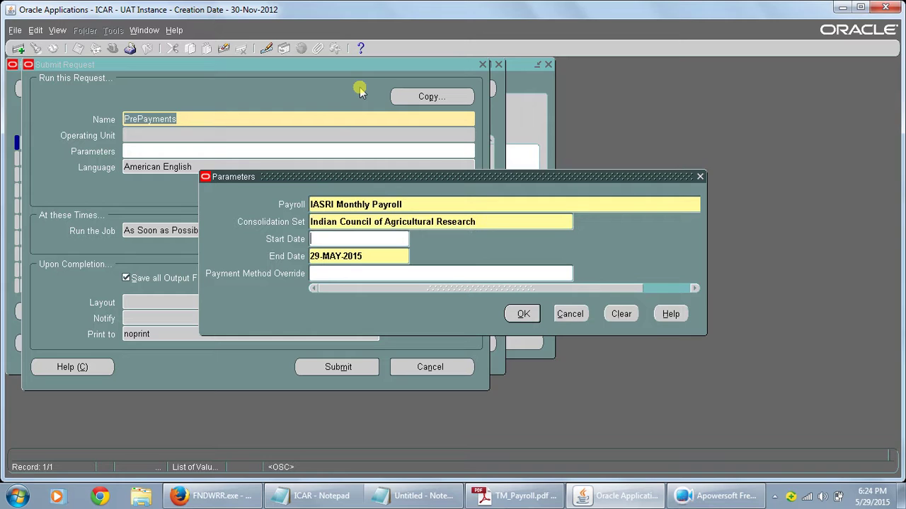
type("01jun2015")
key("Tab")
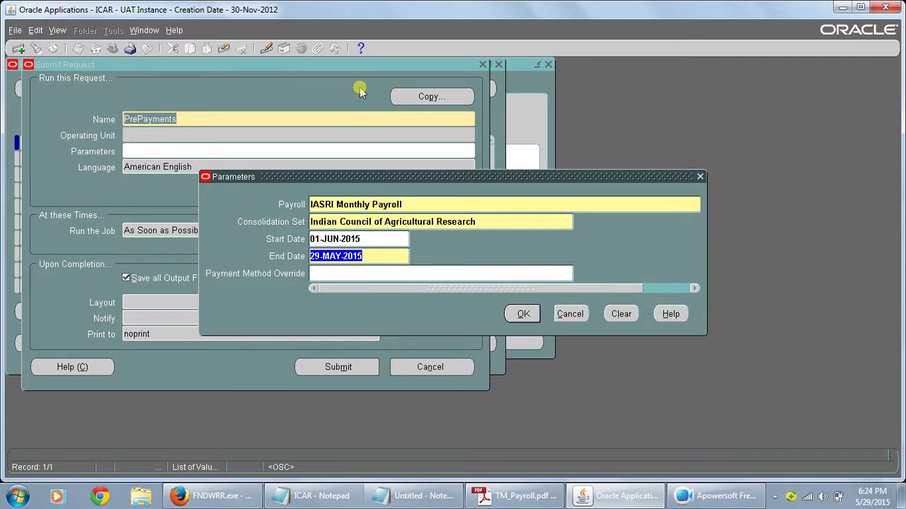
type("30")
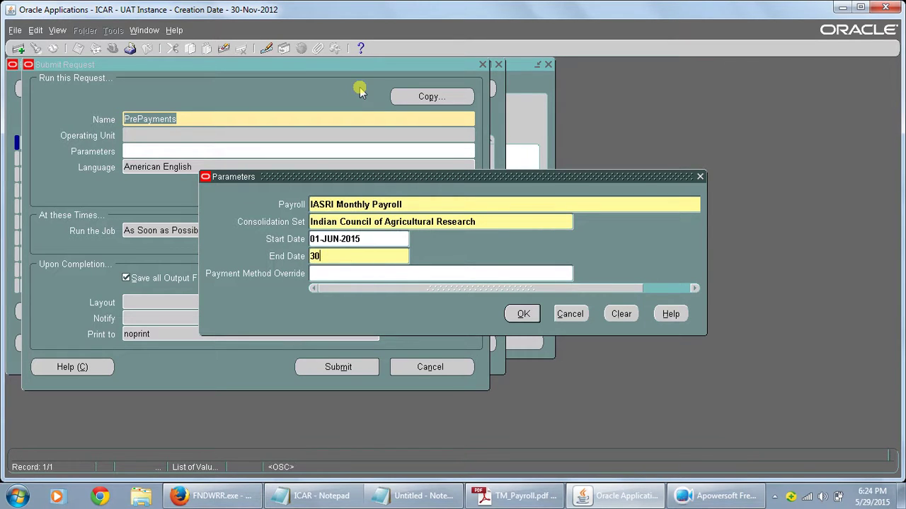
type("jun2015")
key("Tab")
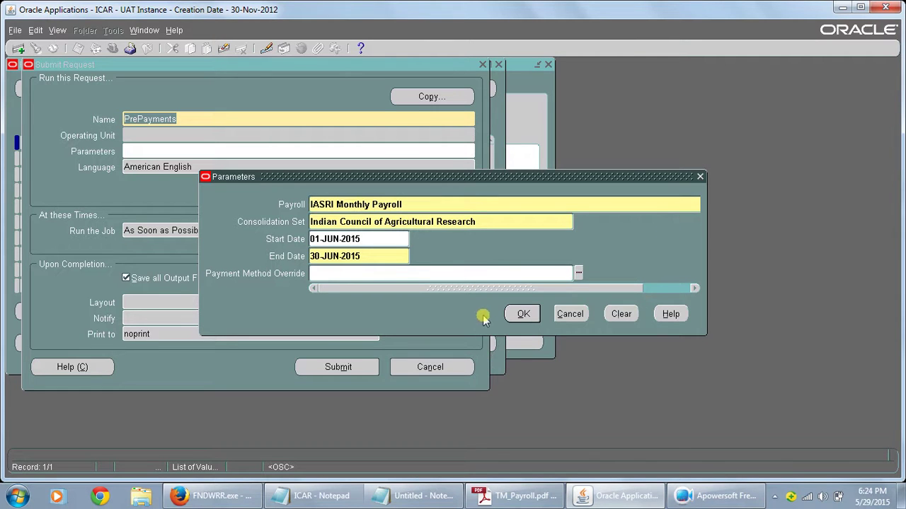
Step: Accept the PrePayments parameters, submit the request without adding another, and refresh the requests list
left_click(508, 314)
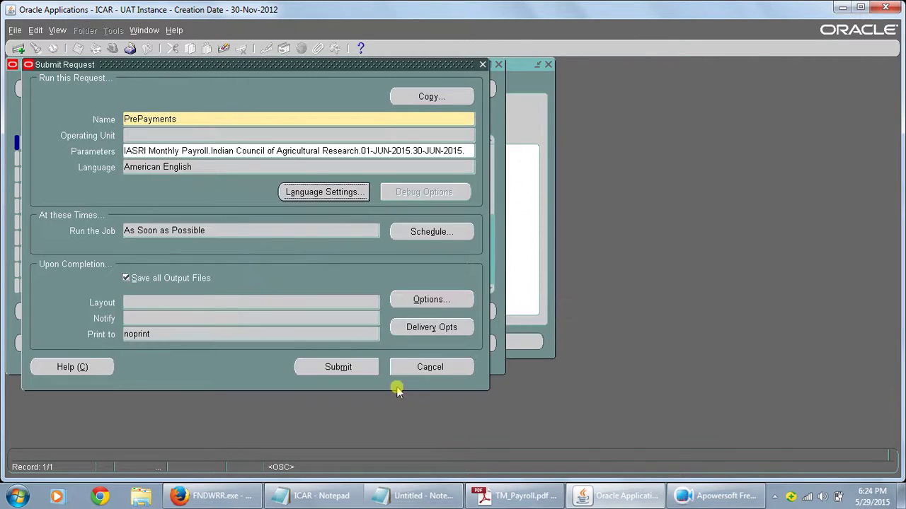
left_click(338, 367)
left_click(490, 289)
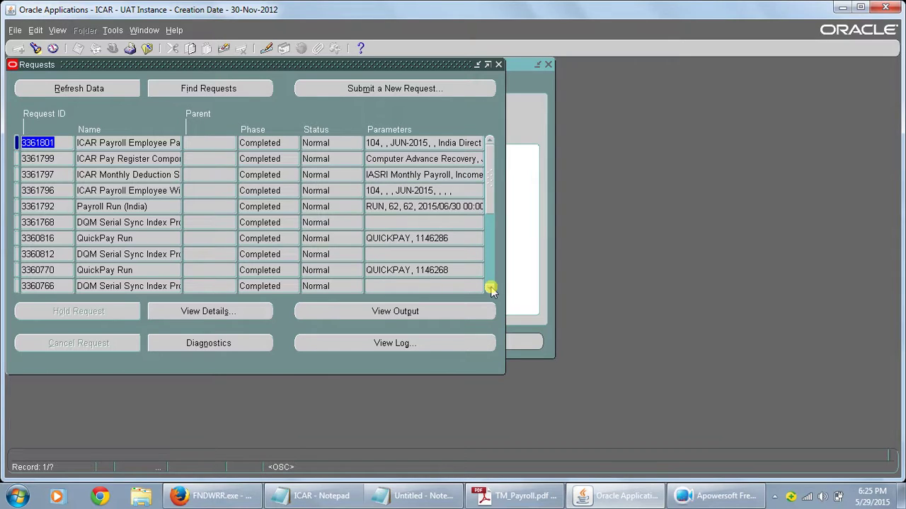
left_click(78, 89)
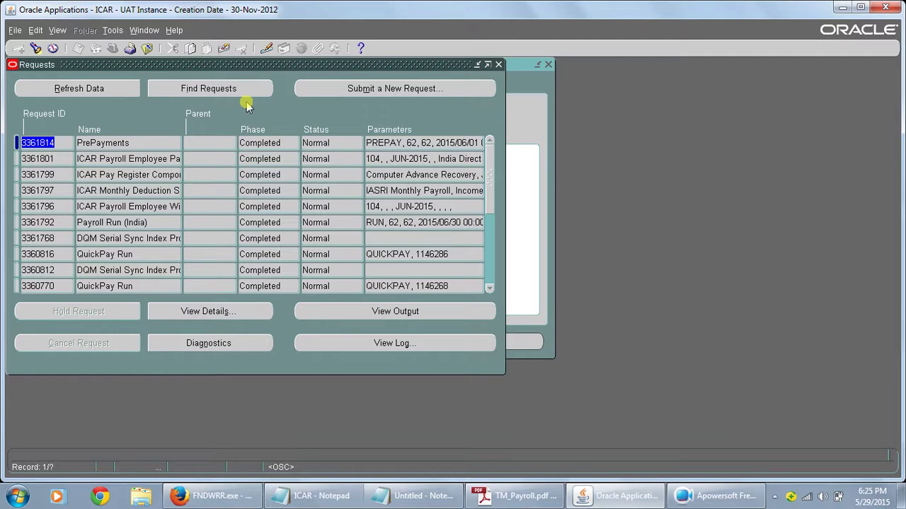
Step: Start a new single request and choose Payroll Reports Archive (India) as the report to run
left_click(333, 87)
left_click(247, 287)
type("ICAR")
key("BackSpace")
key("BackSpace")
key("BackSpace")
key("BackSpace")
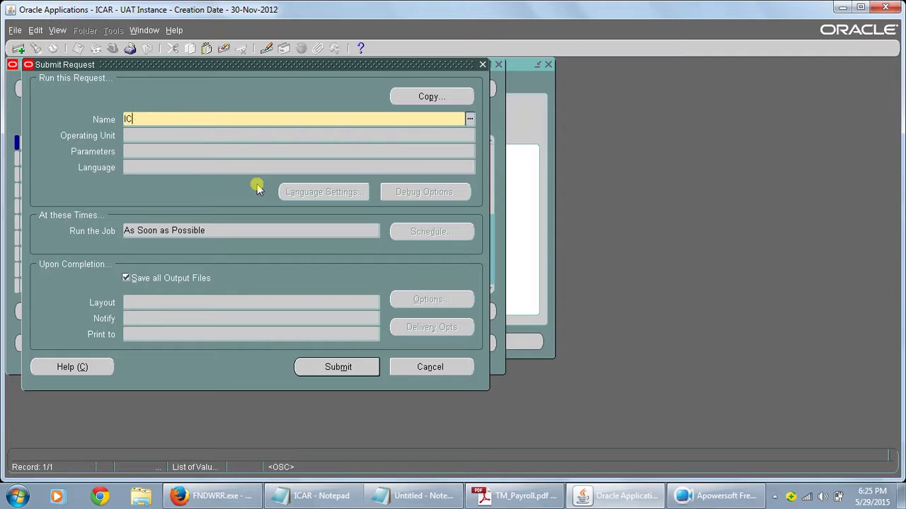
type("Payroll%Archieve%")
key("Tab")
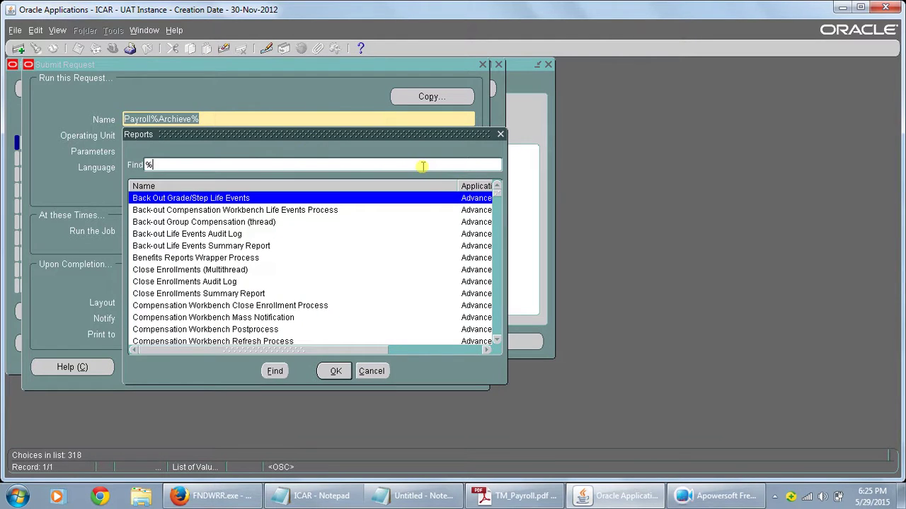
type("Payroll%Archie%")
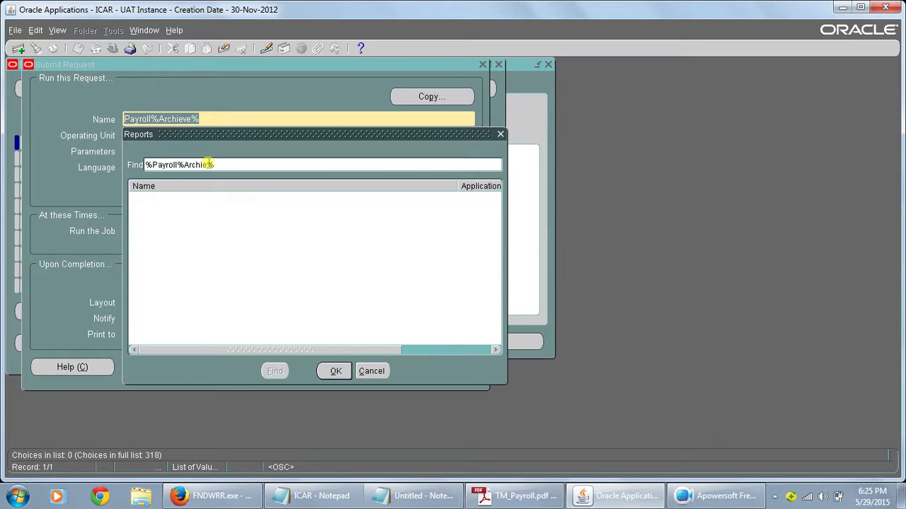
key("BackSpace")
key("BackSpace")
key("Return")
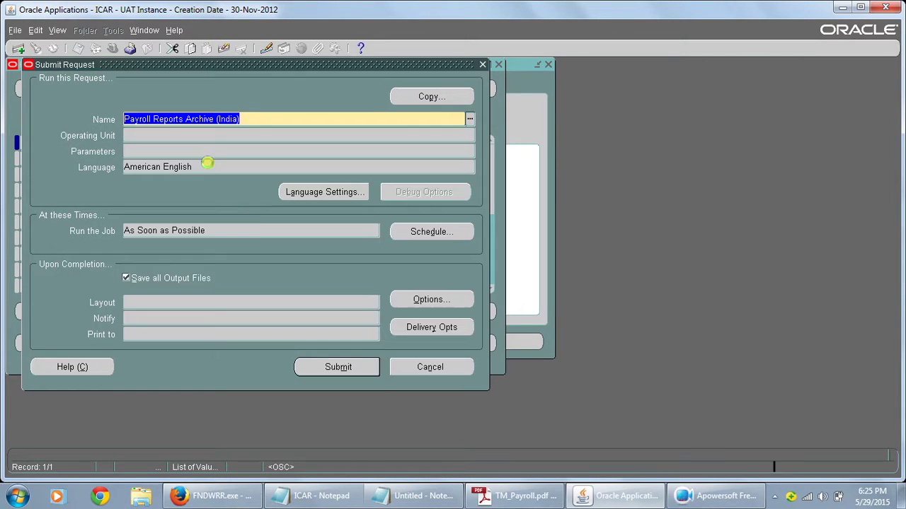
Step: Set Payroll to IASRI Monthly Payroll, Start Date to 01-JUN-2015 and End Date to 30-JUN-2015 in the archive parameters
type("IASRI")
key("Tab")
key("Tab")
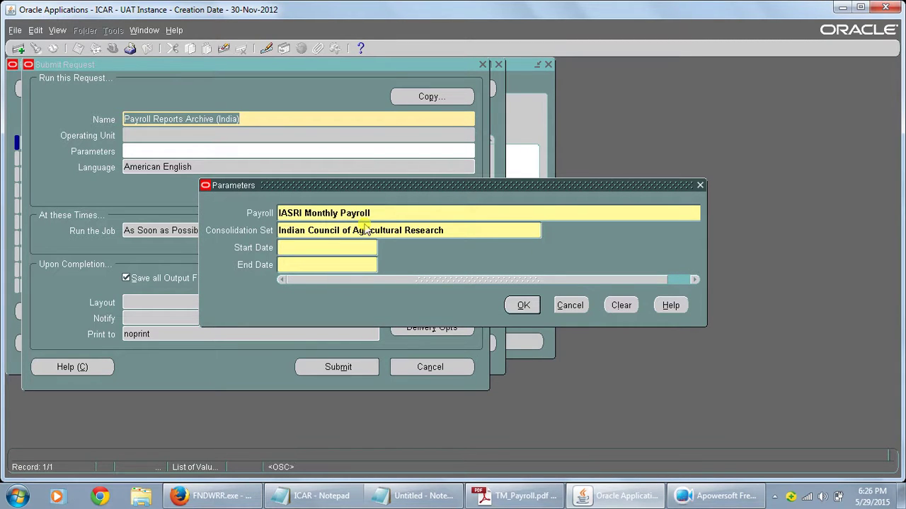
type("01jun2015")
key("Tab")
type("30jun2015")
key("Tab")
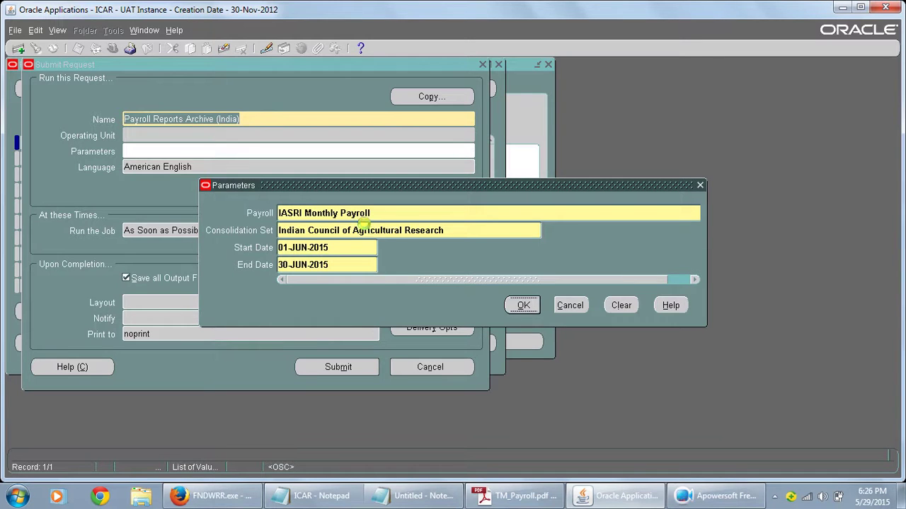
Step: Accept the parameters and submit the Payroll Reports Archive (India) request without adding another
key("Return")
left_click(336, 366)
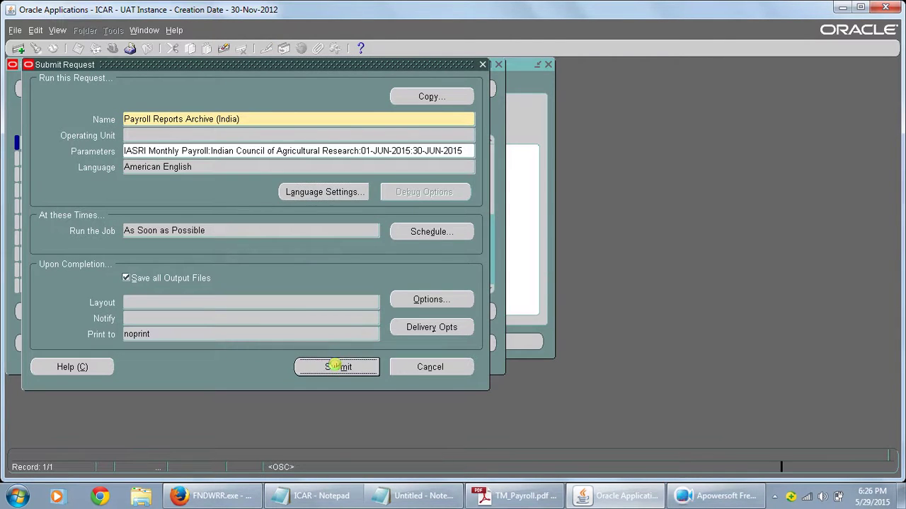
left_click(492, 287)
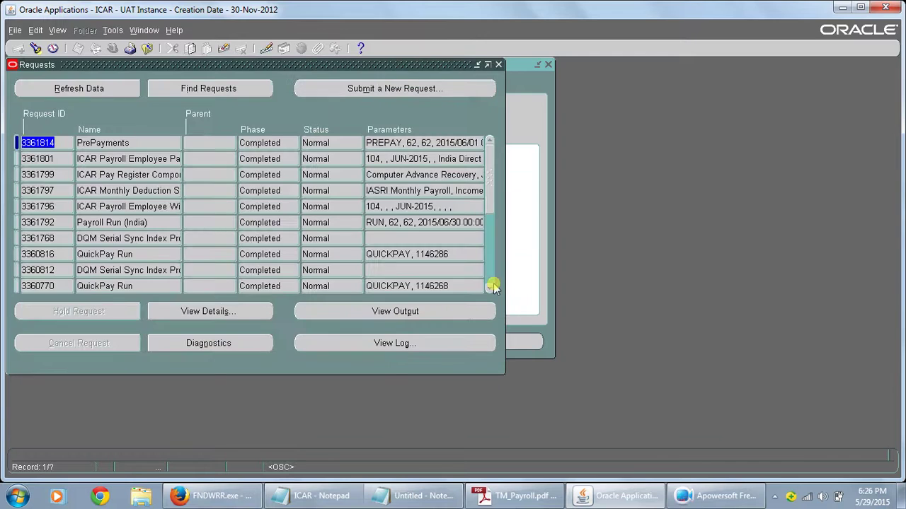
Step: Refresh the requests list repeatedly until the Payroll Reports Archive (India) request completes
left_click(100, 90)
left_click(100, 91)
left_click(100, 91)
left_click(100, 91)
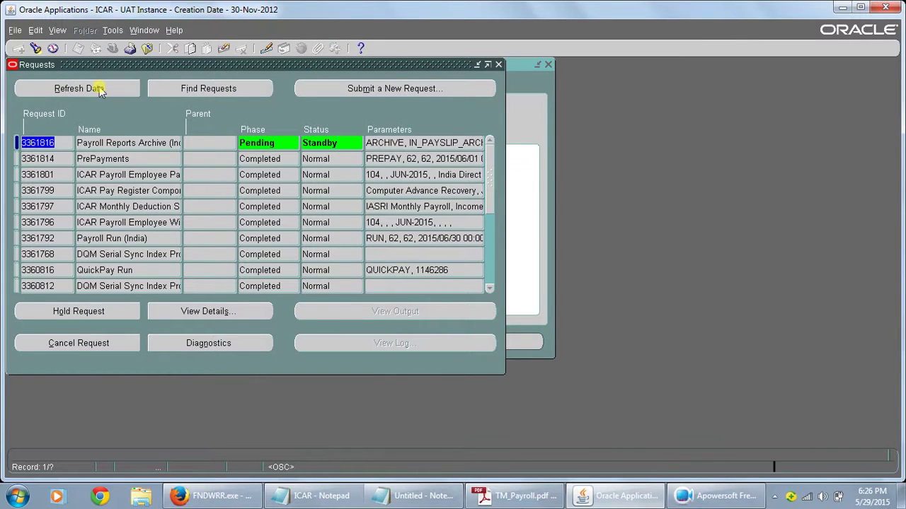
left_click(100, 90)
left_click(100, 91)
left_click(100, 91)
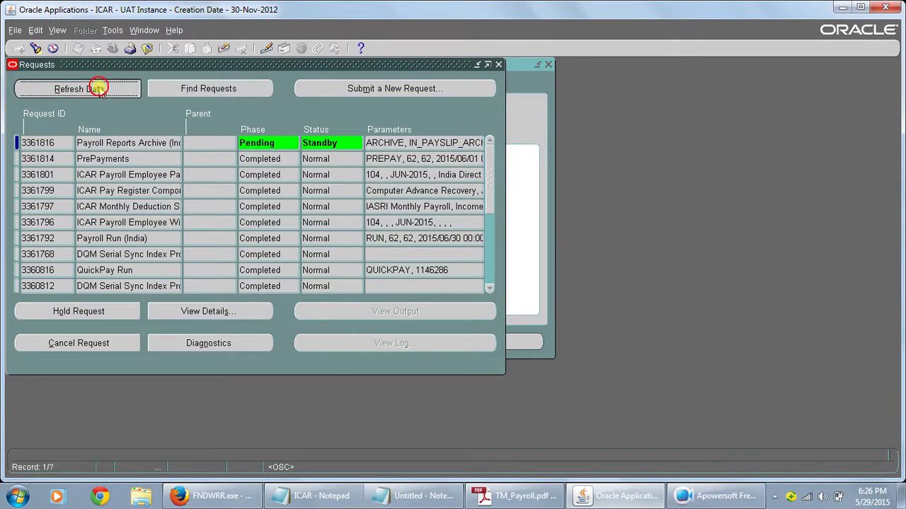
left_click(99, 90)
left_click(100, 88)
left_click(99, 89)
left_click(100, 90)
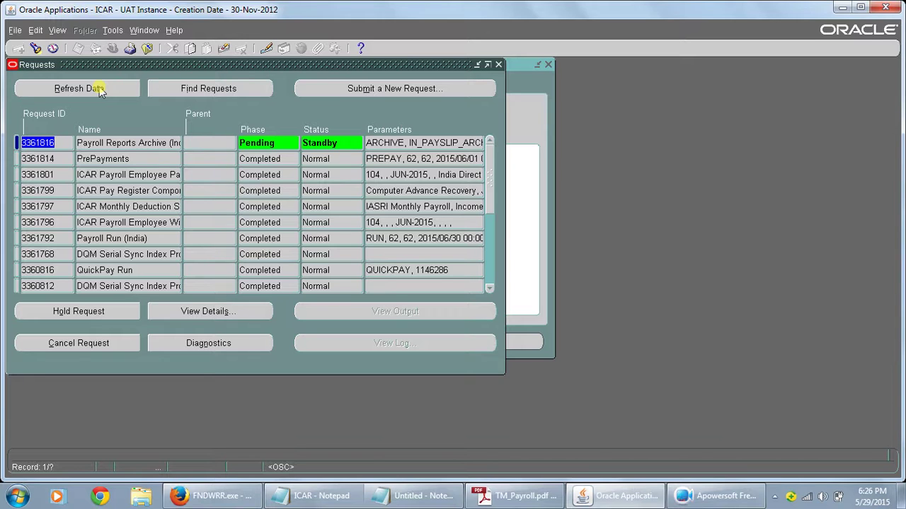
left_click(99, 90)
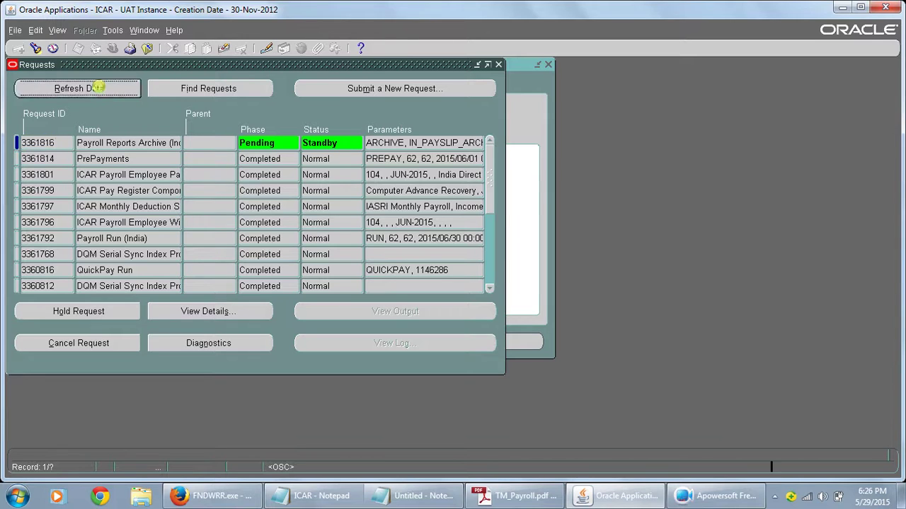
left_click(99, 88)
left_click(99, 88)
left_click(99, 88)
left_click(99, 88)
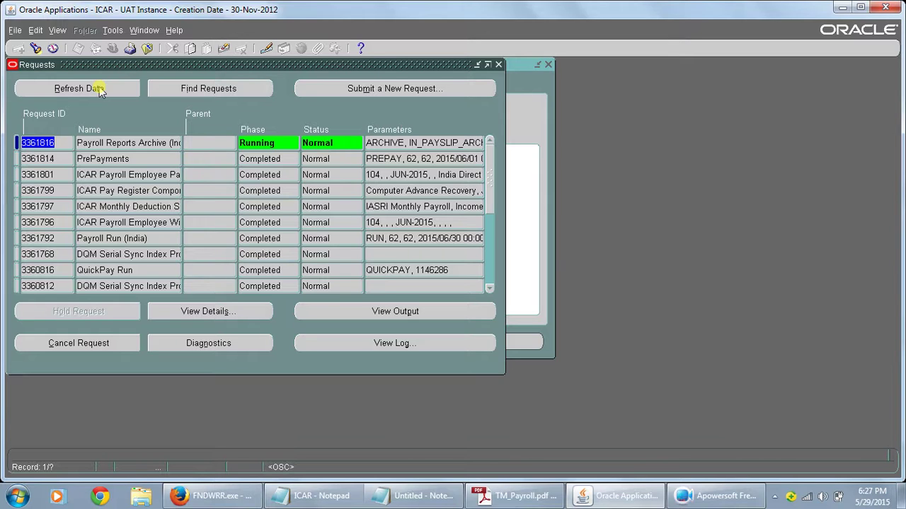
left_click(99, 89)
left_click(100, 90)
left_click(100, 90)
left_click(100, 89)
left_click(100, 90)
left_click(99, 89)
left_click(100, 90)
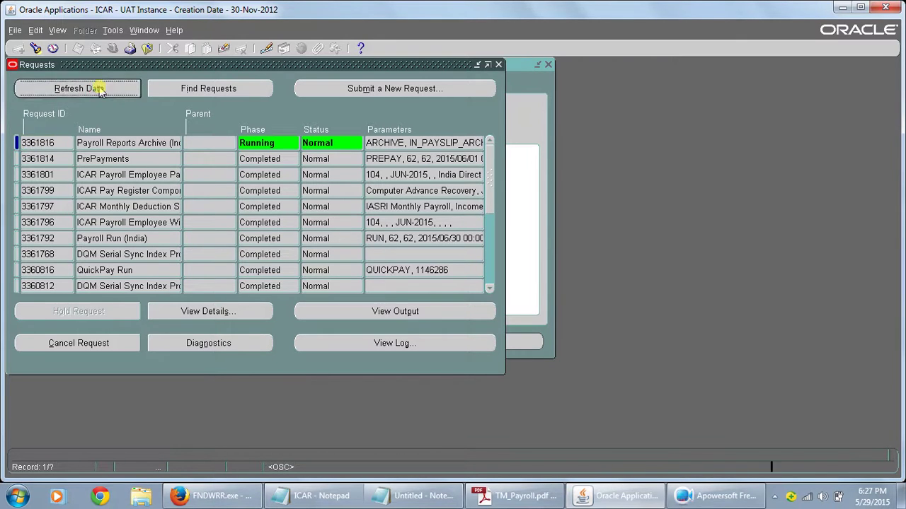
left_click(99, 87)
left_click(100, 89)
left_click(100, 89)
left_click(100, 89)
left_click(100, 90)
left_click(99, 89)
left_click(99, 89)
left_click(100, 89)
left_click(100, 89)
left_click(100, 89)
left_click(100, 89)
left_click(100, 90)
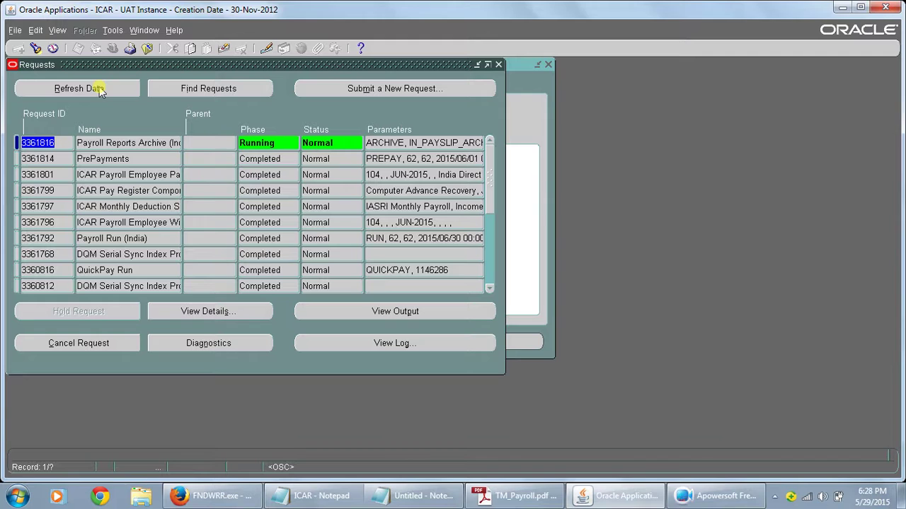
left_click(99, 89)
left_click(99, 89)
left_click(99, 88)
left_click(99, 88)
left_click(99, 88)
left_click(99, 89)
left_click(99, 87)
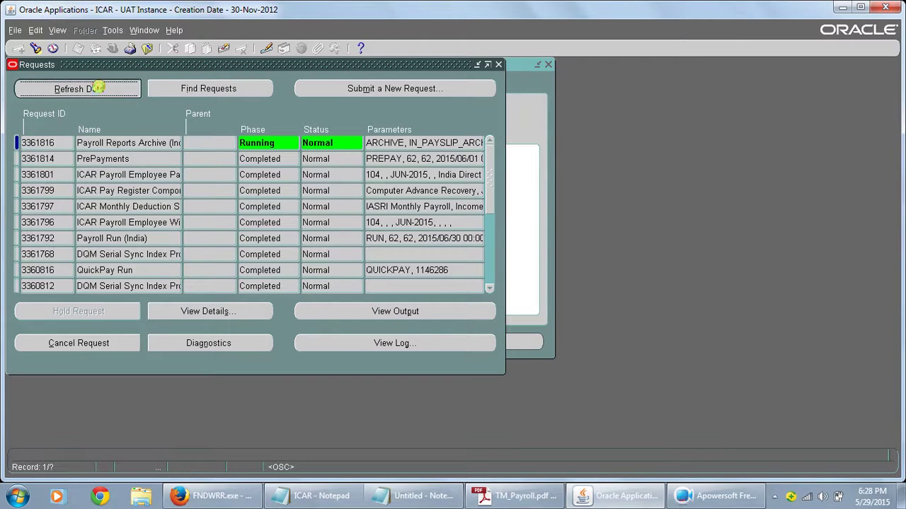
left_click(100, 90)
left_click(99, 87)
left_click(99, 87)
left_click(99, 87)
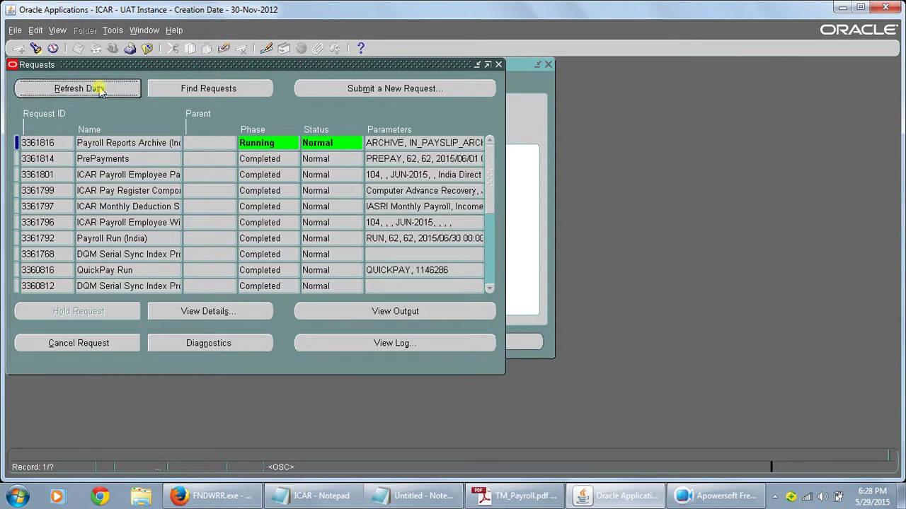
left_click(99, 88)
left_click(99, 88)
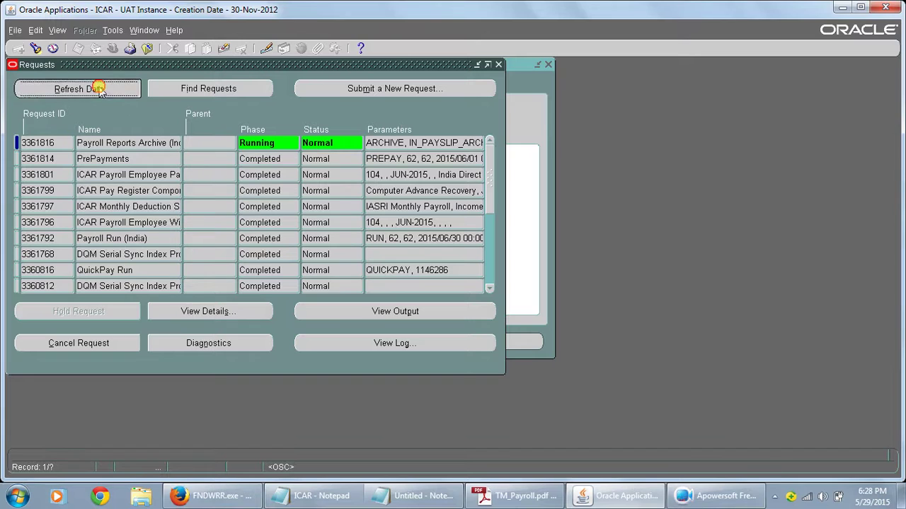
left_click(99, 87)
left_click(99, 87)
left_click(100, 89)
left_click(99, 89)
left_click(100, 90)
left_click(100, 89)
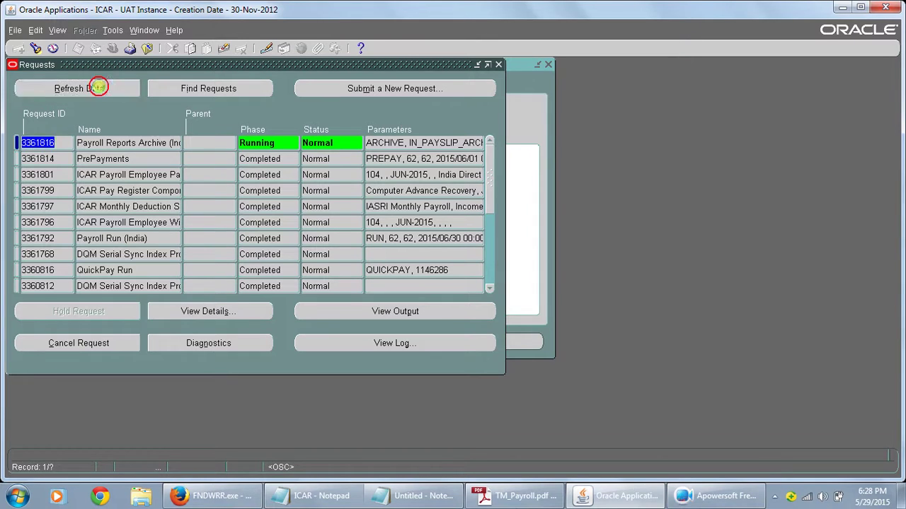
left_click(99, 89)
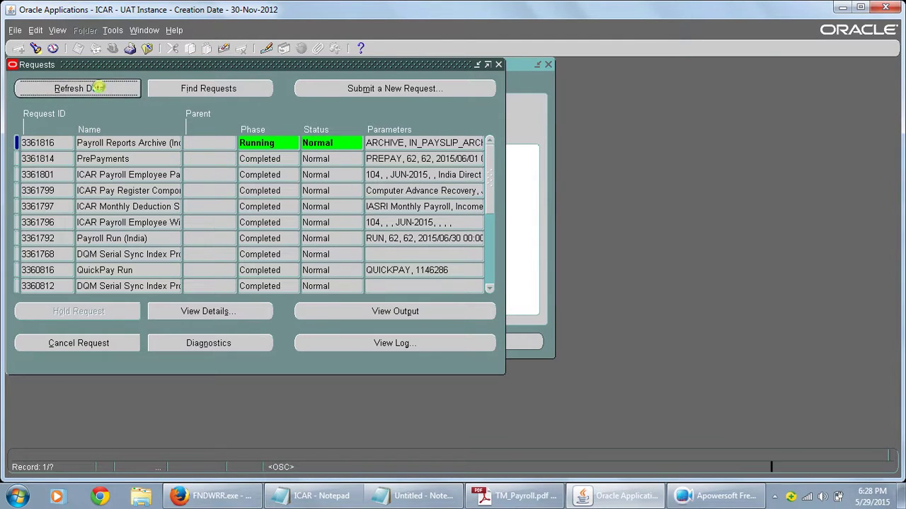
left_click(100, 88)
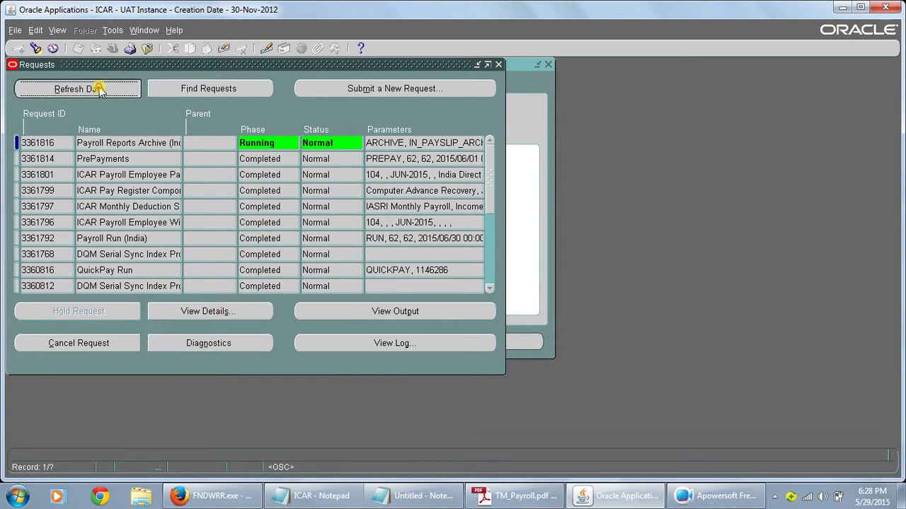
left_click(100, 89)
left_click(99, 89)
left_click(100, 88)
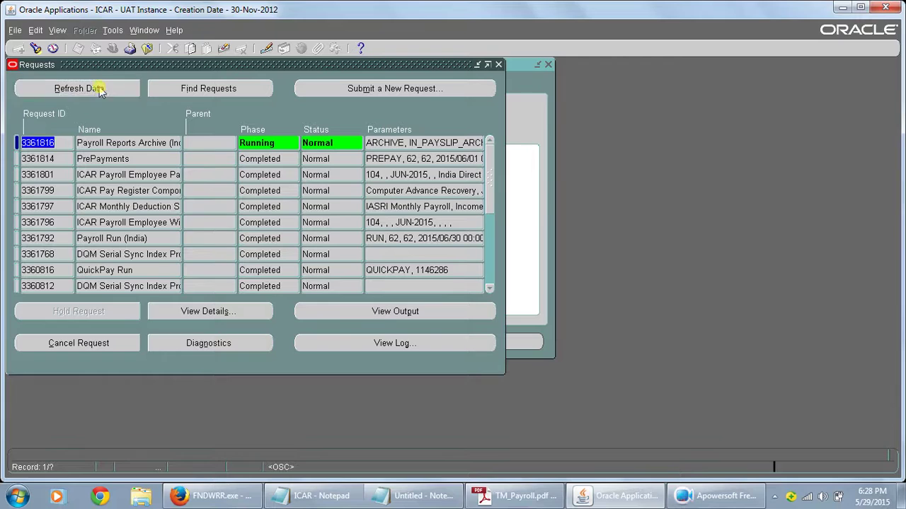
left_click(99, 88)
left_click(99, 88)
left_click(99, 92)
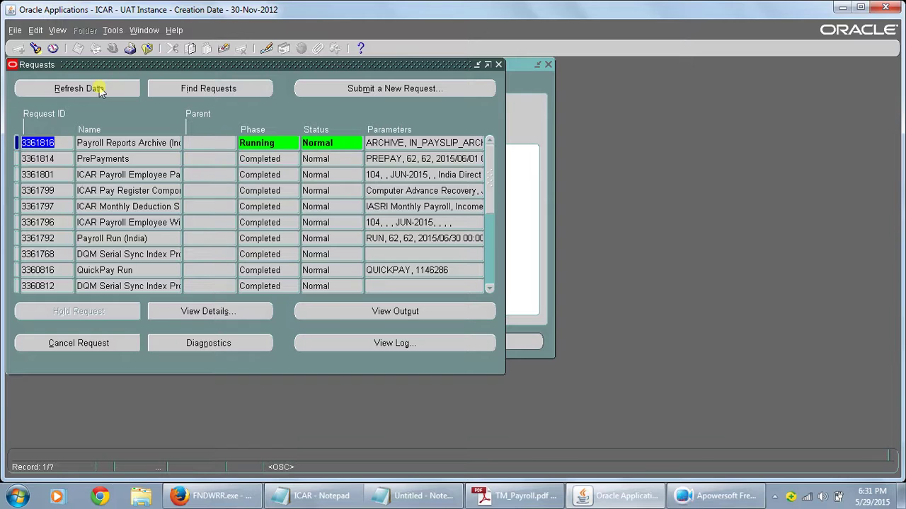
left_click(99, 89)
left_click(99, 91)
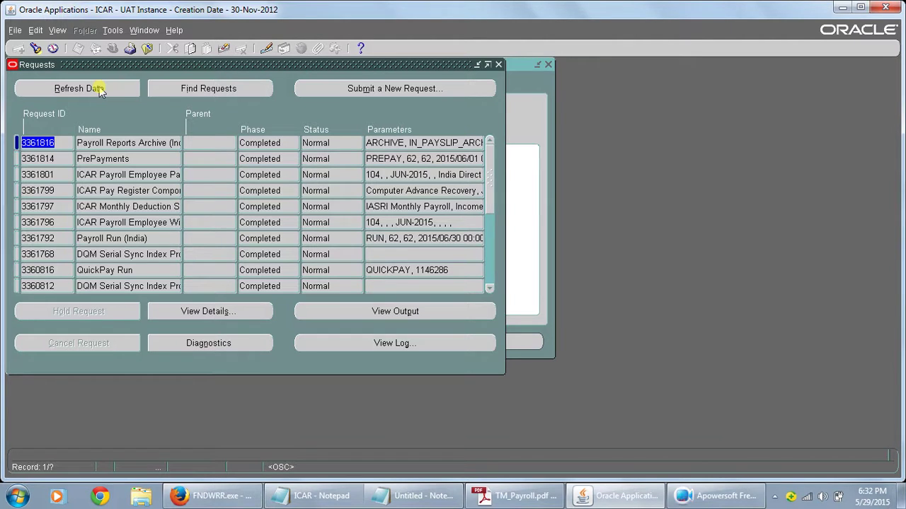
left_click(99, 90)
Step: Start a new single request for the Electronic Fund Transfer Report (India)
left_click(374, 89)
left_click(219, 286)
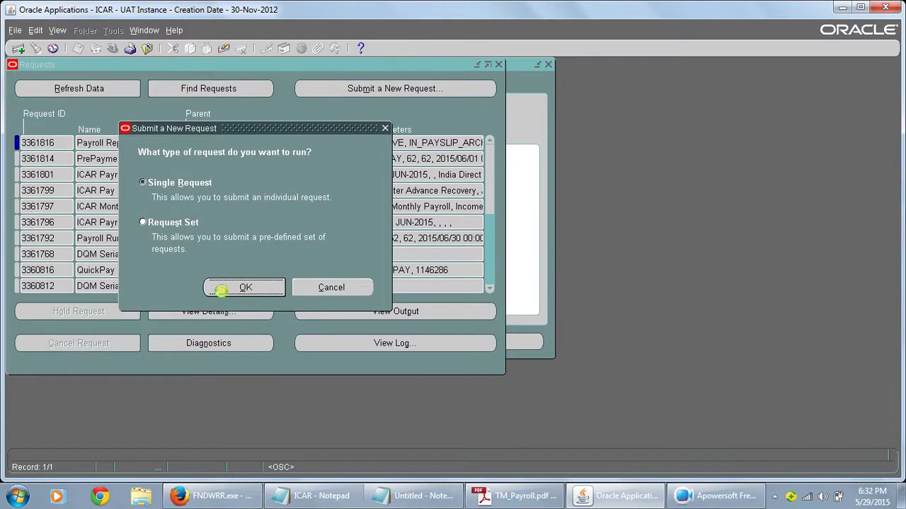
type("E")
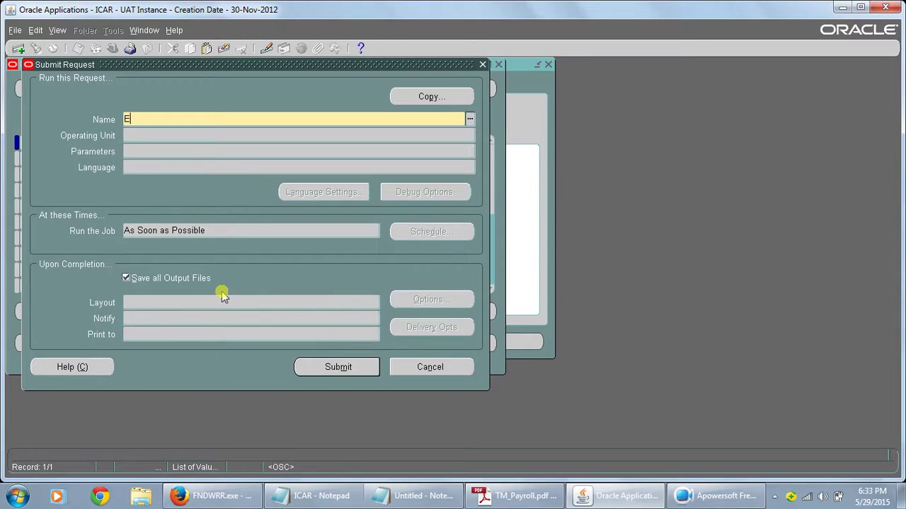
type("lectr%")
key("Tab")
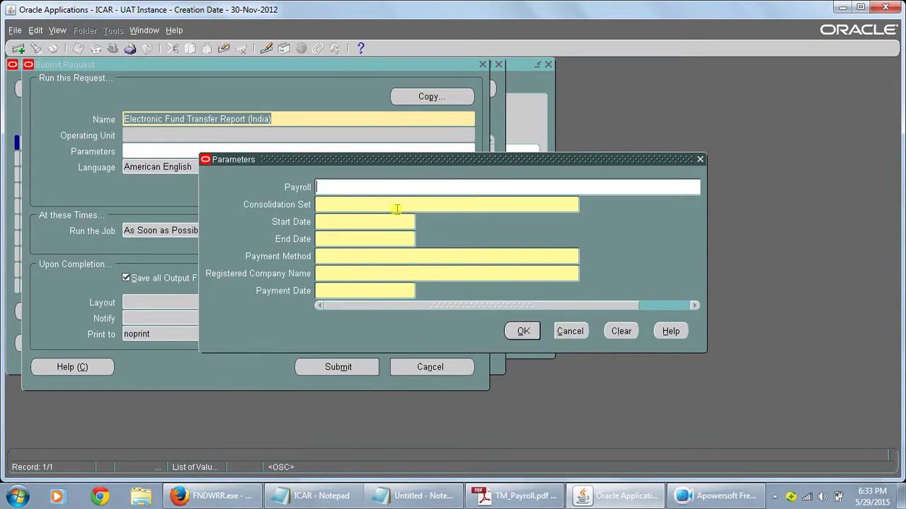
Step: Set Payroll to IASRI Monthly Payroll, Start Date to 01-JUN-2015 and End Date to 30-JUN-2015 in the fund transfer report parameters
type("IASRI")
key("Tab")
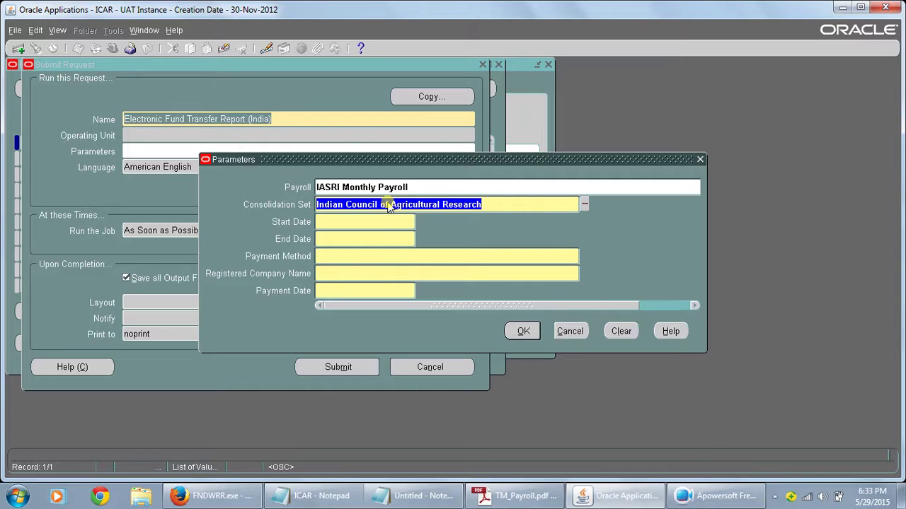
key("Tab")
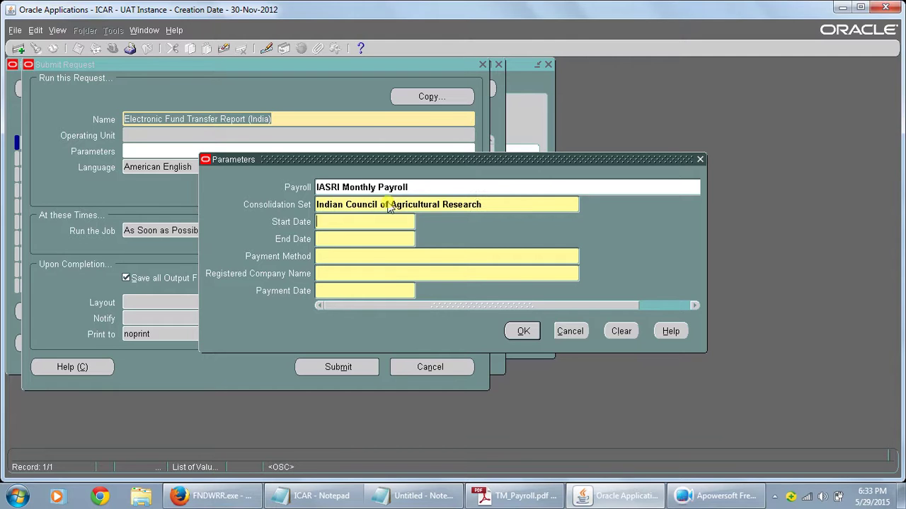
type("01")
key("BackSpace")
key("BackSpace")
type("01jun2015")
key("Tab")
type("30jun")
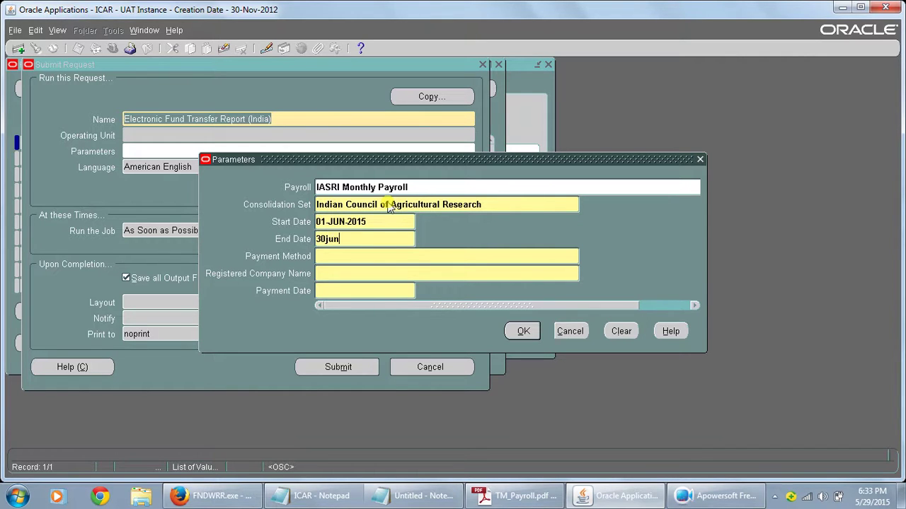
type("2015")
key("Tab")
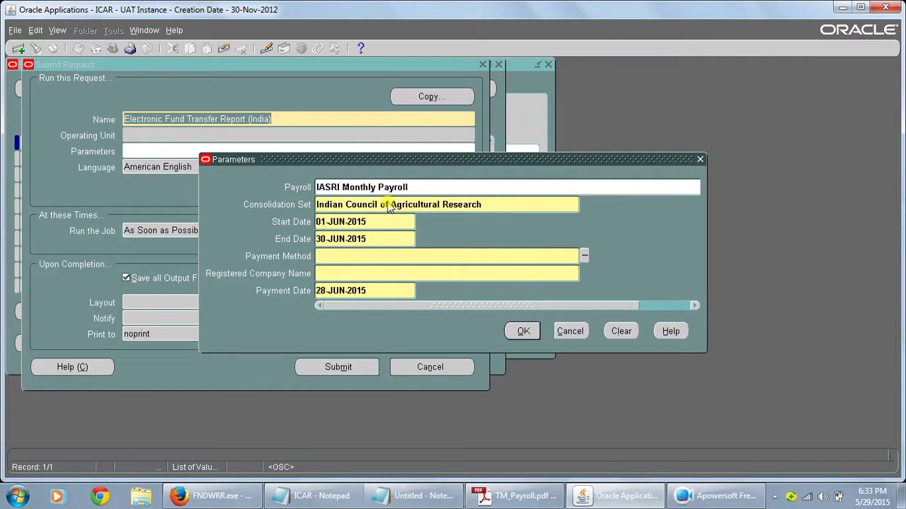
Step: Set Payment Method to IASRI Bank Transfer, Registered Company Name to IASRI - Indian Agricultural Statistics Research Institute and Payment Date to 30-JUN-2015
type("iasri")
key("Tab")
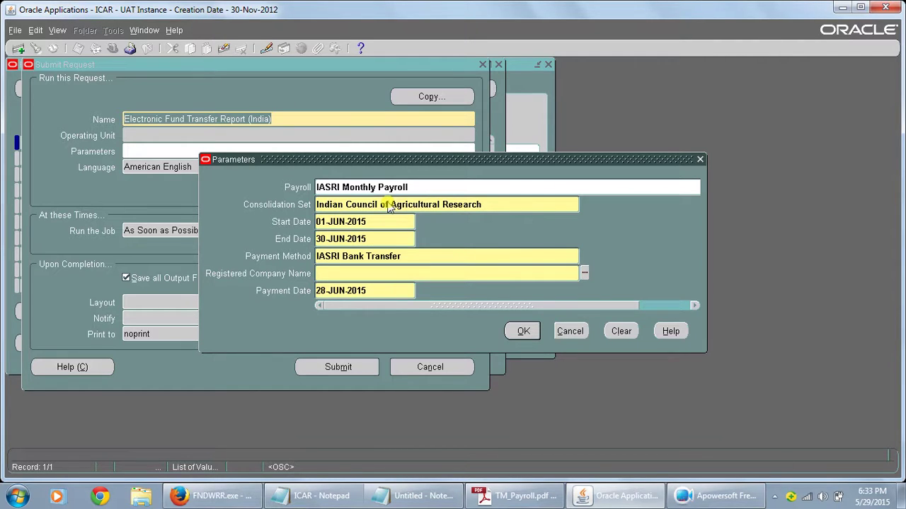
type("iasri")
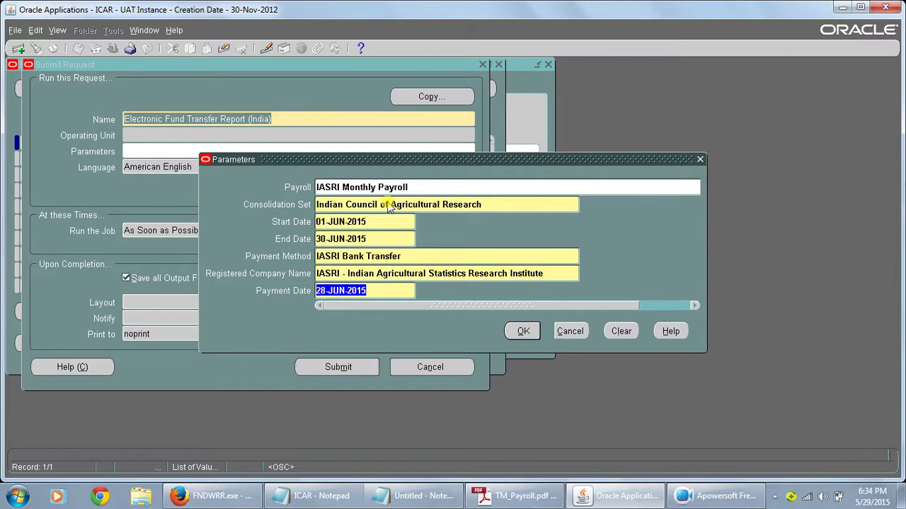
type("30ju")
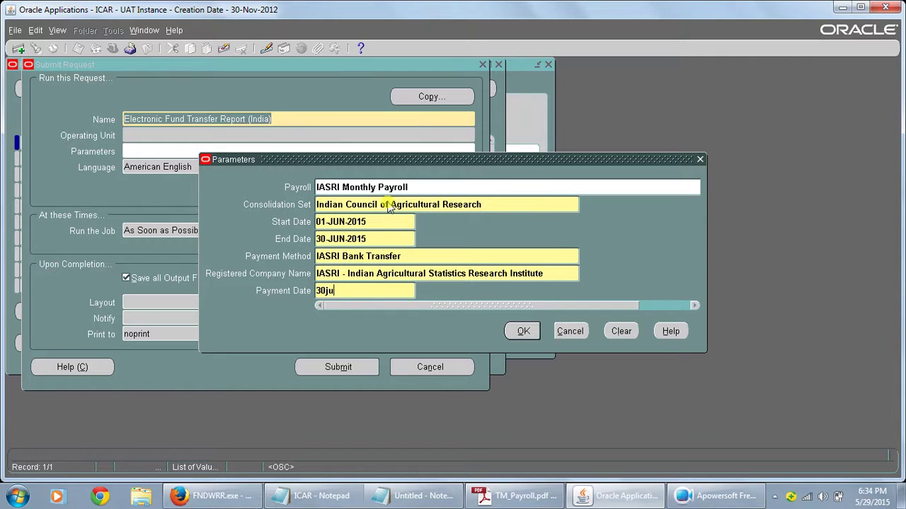
type("n2015")
Step: Accept the parameters and submit the Electronic Fund Transfer Report (India) request without adding another
key("Return")
left_click(338, 367)
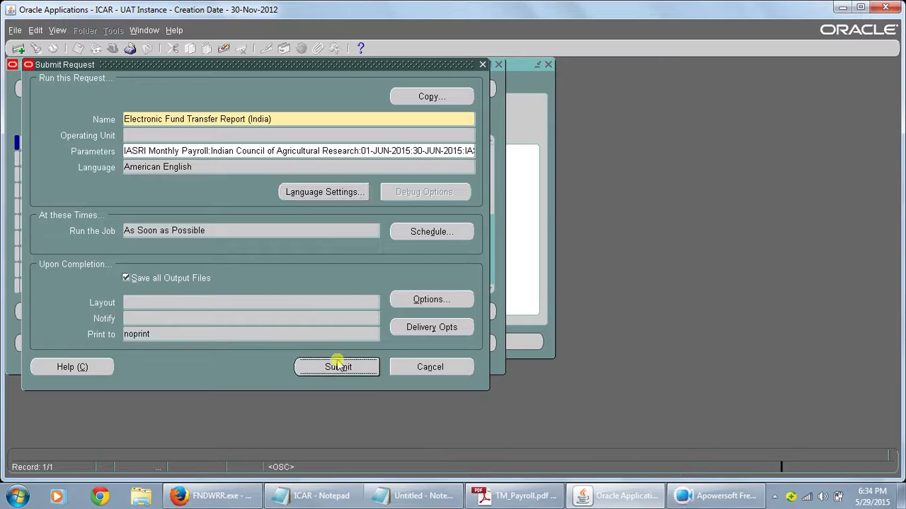
left_click(490, 288)
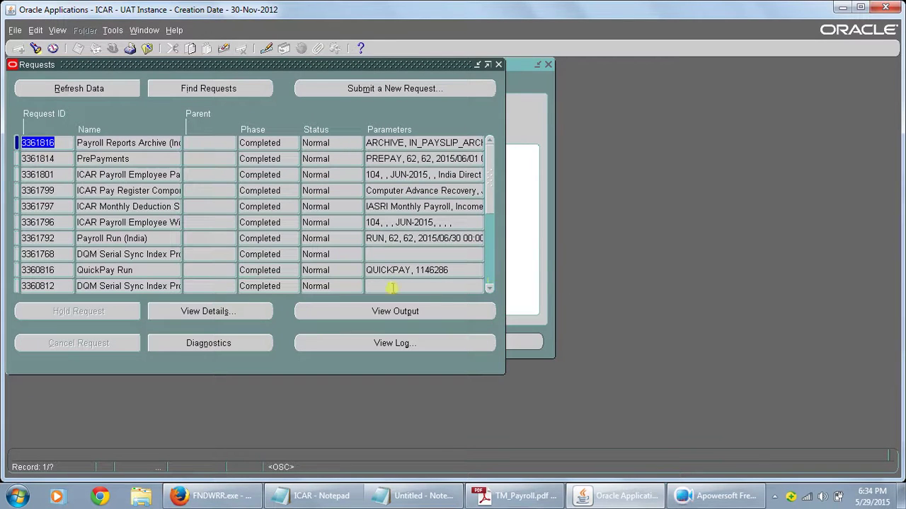
Step: Refresh the requests list repeatedly until the Electronic Fund Transfer Report and its Payroll File Reporter request complete
left_click(78, 89)
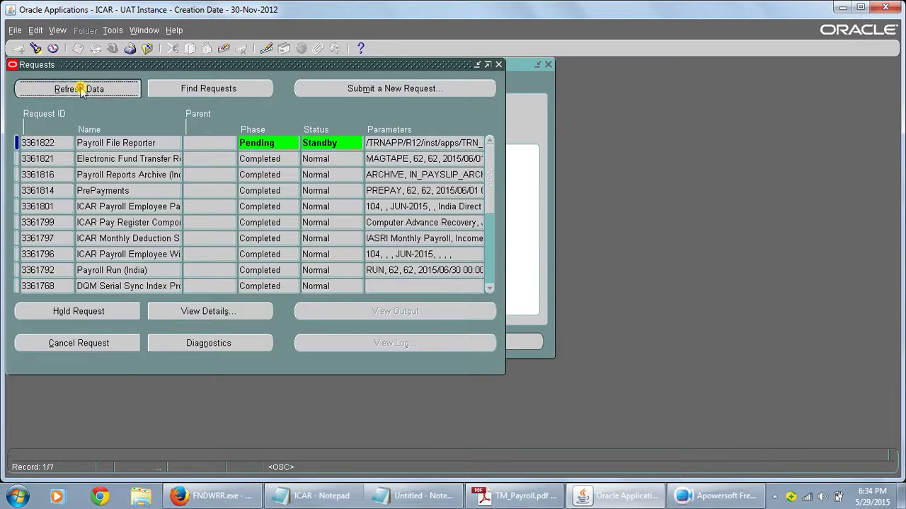
left_click(81, 89)
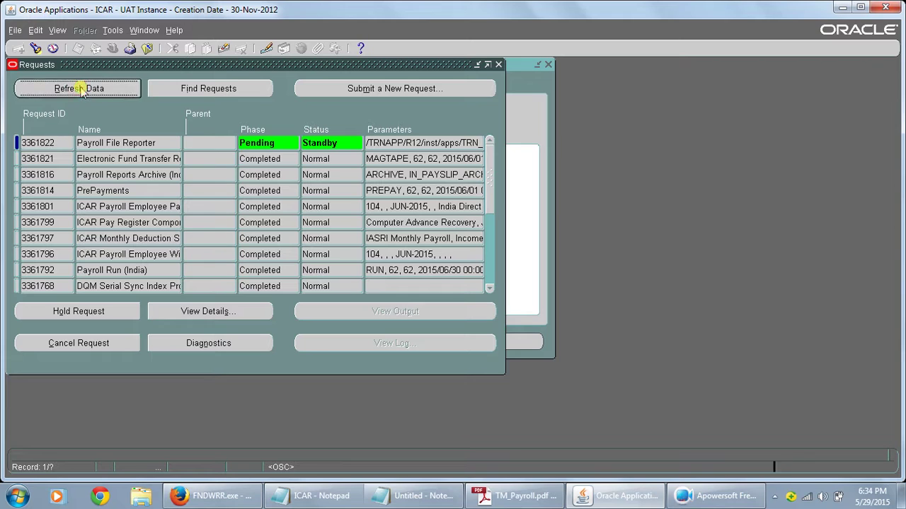
left_click(80, 89)
left_click(80, 88)
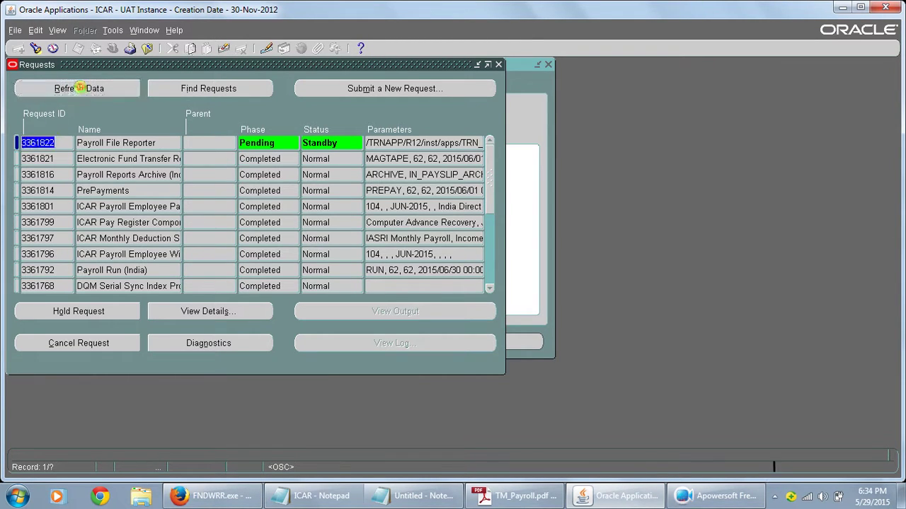
left_click(80, 90)
left_click(80, 89)
left_click(80, 90)
left_click(81, 90)
left_click(80, 90)
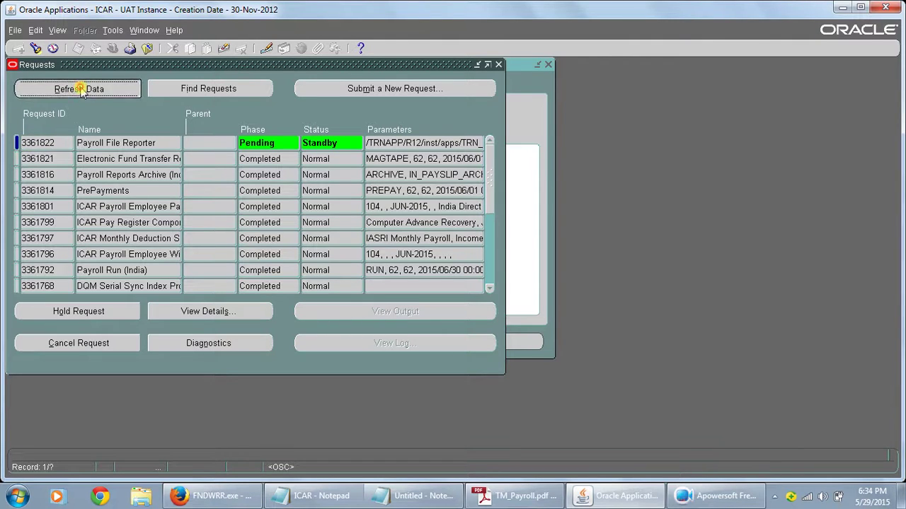
left_click(81, 90)
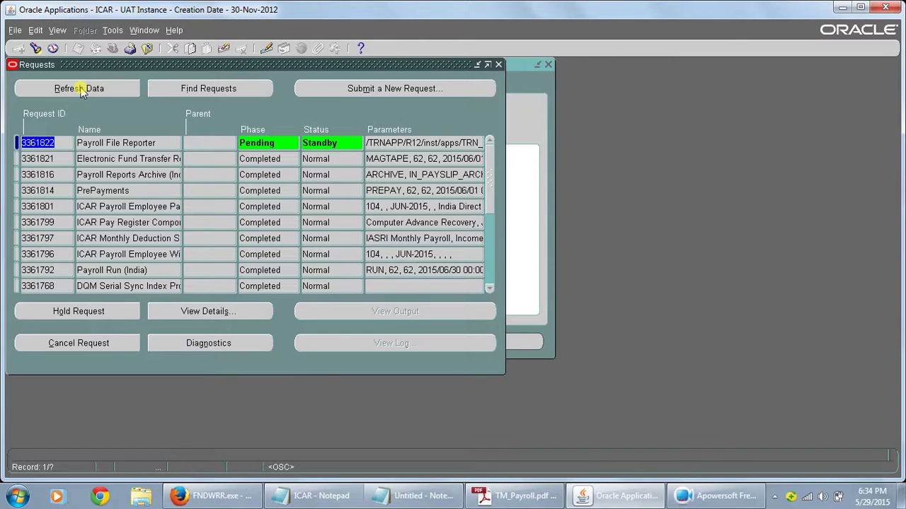
left_click(80, 92)
left_click(80, 92)
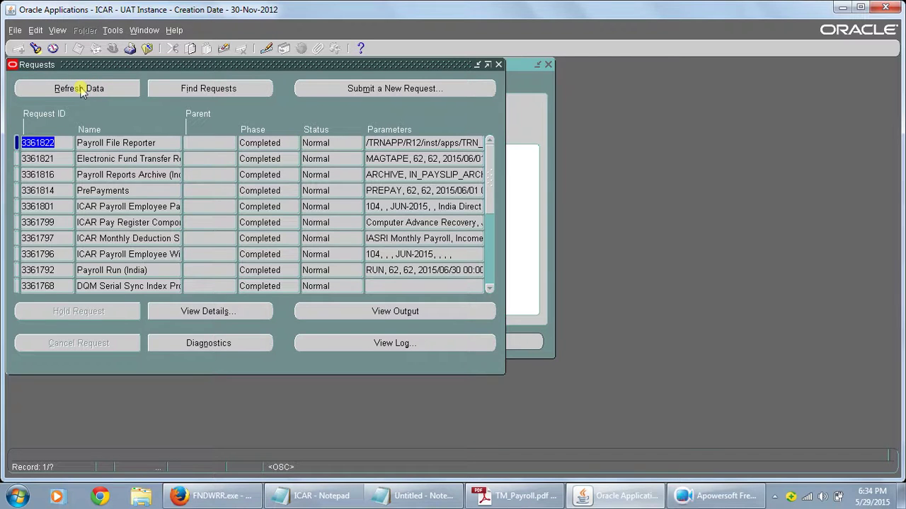
left_click(82, 92)
left_click(735, 498)
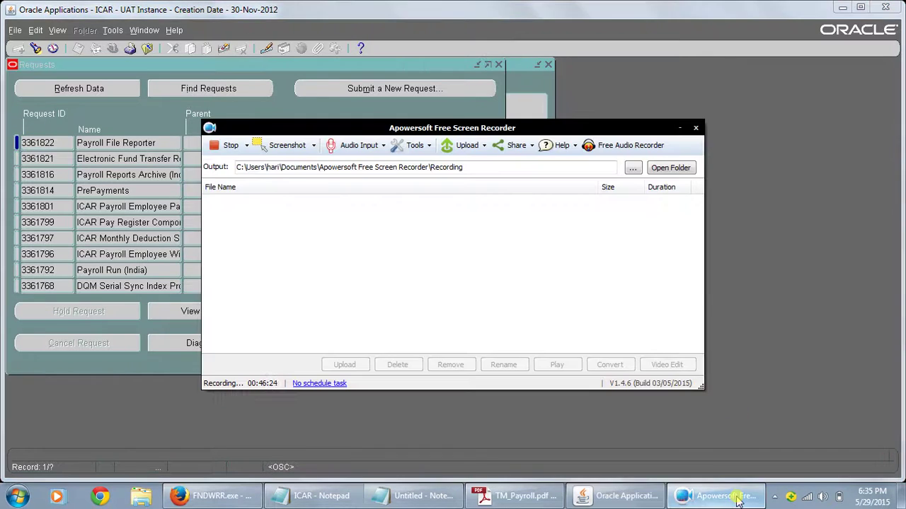
left_click(224, 145)
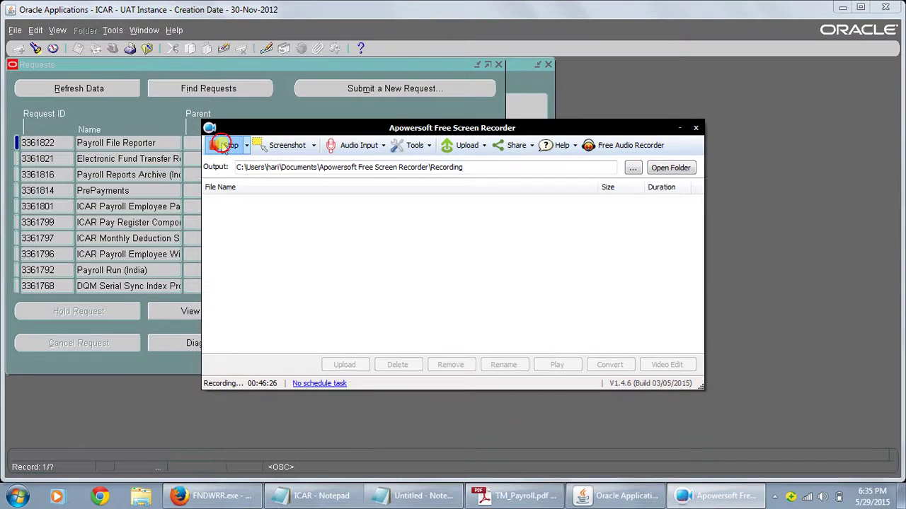